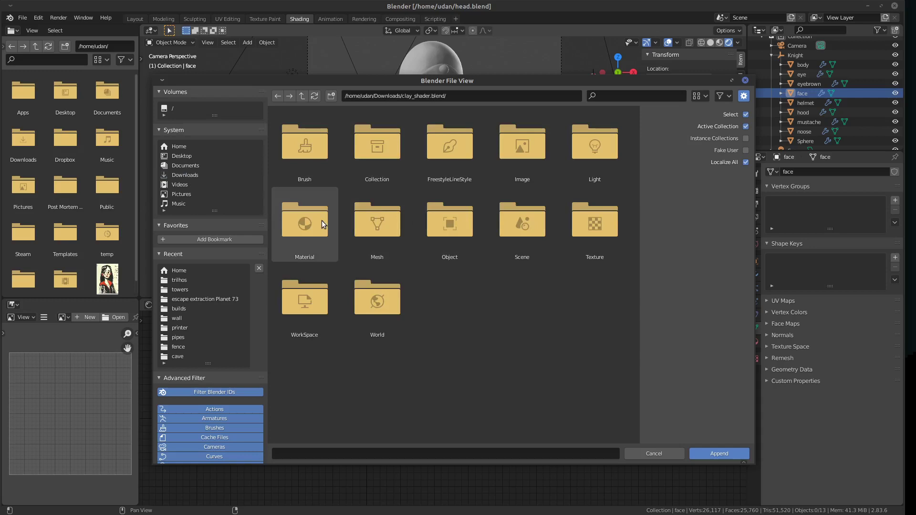
Append the material named Material from the clay_shader.blend file into the scene.
{"action": "double_click", "coordinate": [322, 220]}
{"action": "left_click", "coordinate": [310, 168]}
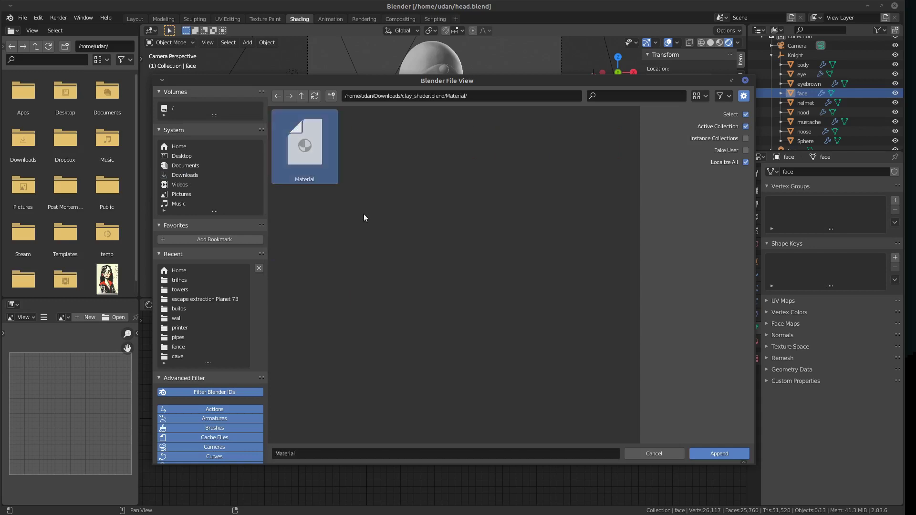
{"action": "left_click", "coordinate": [725, 453]}
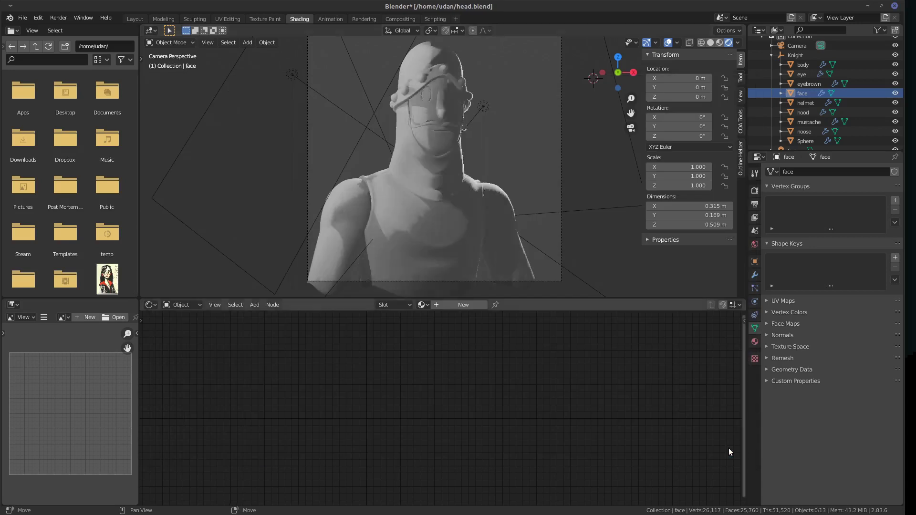
Assign the appended Material.002 to the face object.
{"action": "left_click", "coordinate": [421, 305]}
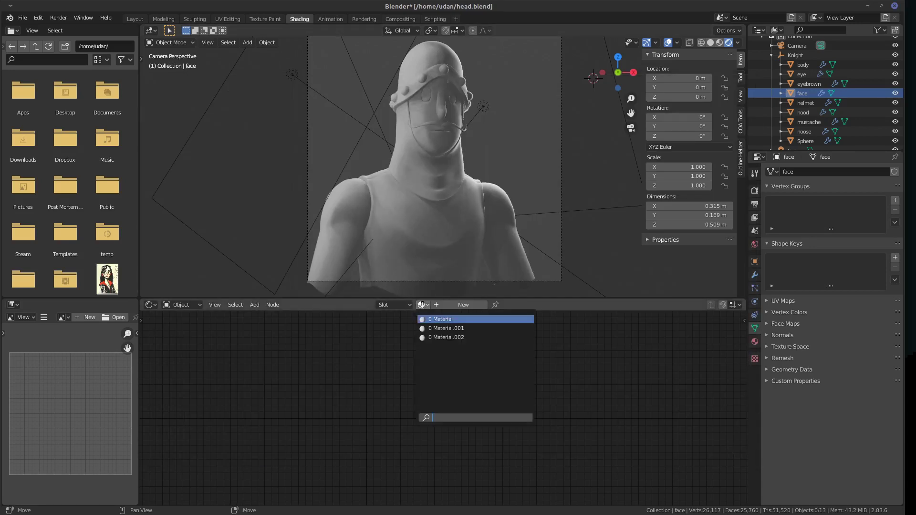
{"action": "left_click", "coordinate": [443, 337]}
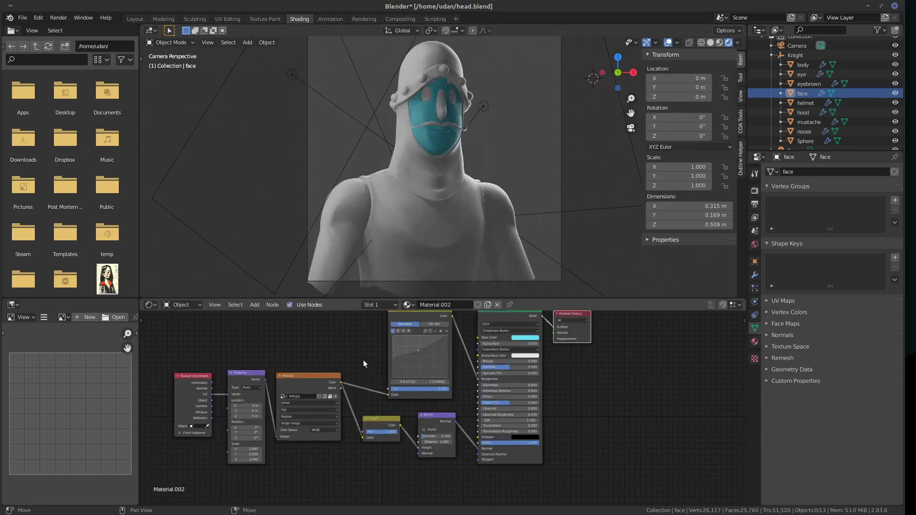
{"action": "middle_click_drag", "start_coordinate": [363, 359], "coordinate": [428, 366]}
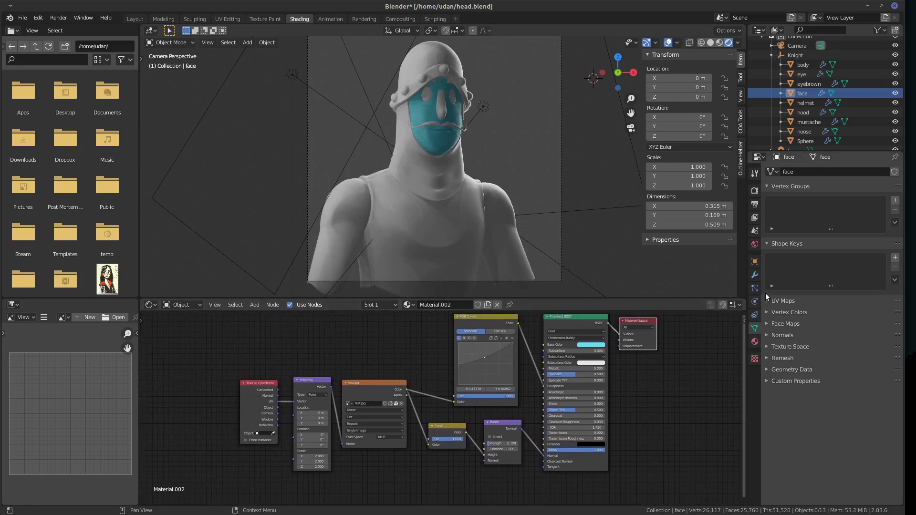
Rename the face's material as Clay in the material properties.
{"action": "left_click", "coordinate": [754, 341]}
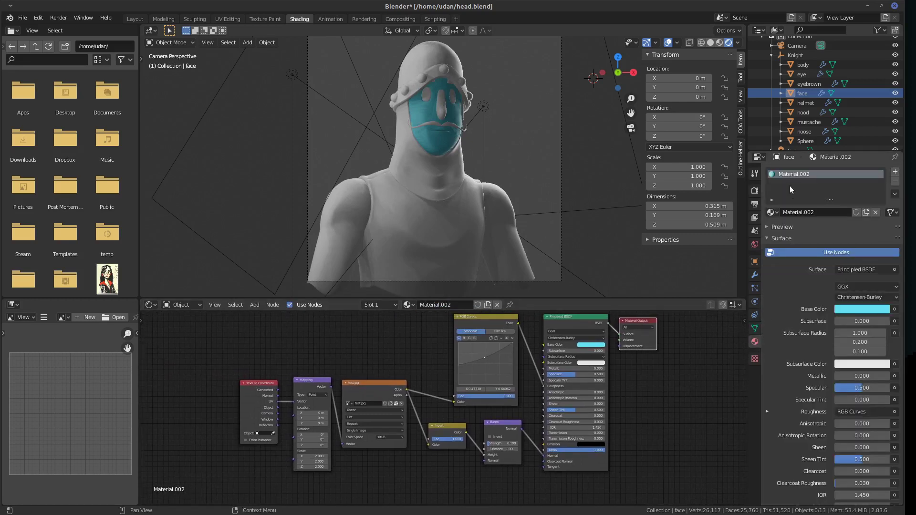
{"action": "left_click", "coordinate": [811, 212]}
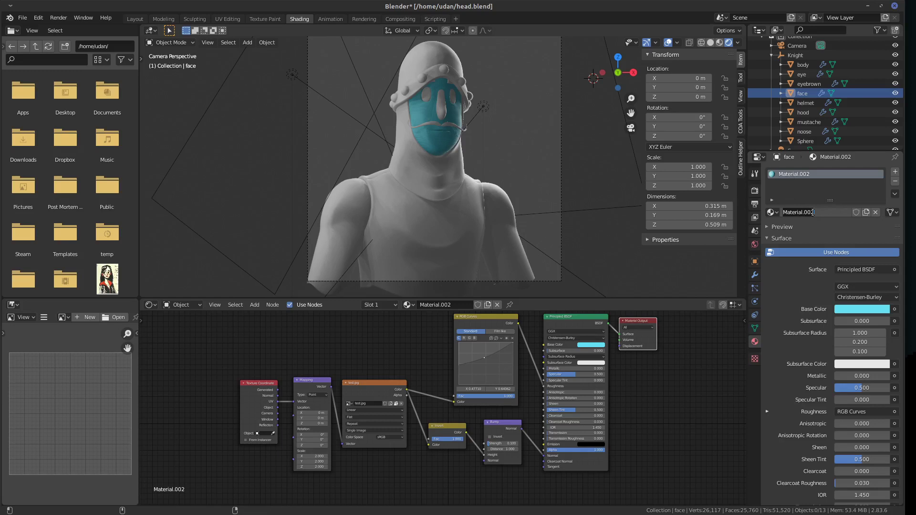
{"action": "type", "text": "Clay"}
{"action": "key", "text": "Return"}
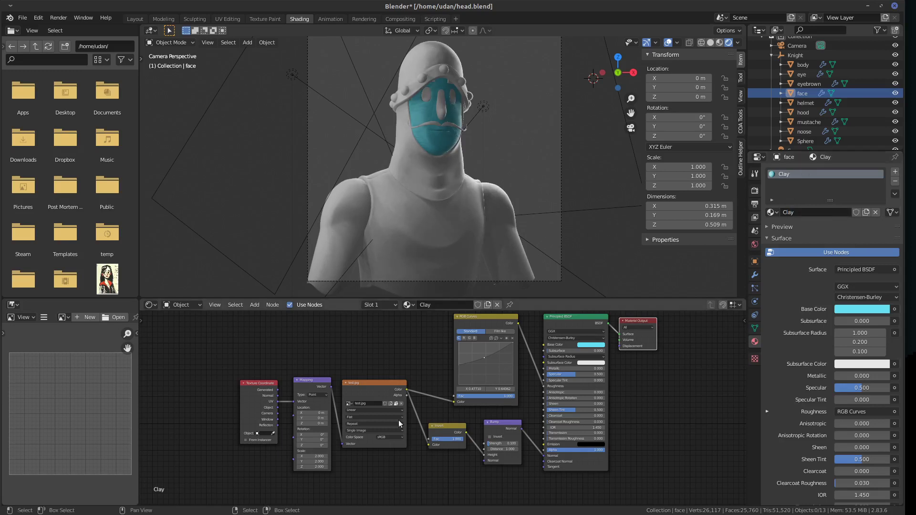
Spread out the Clay shader's Material Output, Principled BSDF, Bump, Invert and image texture nodes in the node editor.
{"action": "key", "text": "Home"}
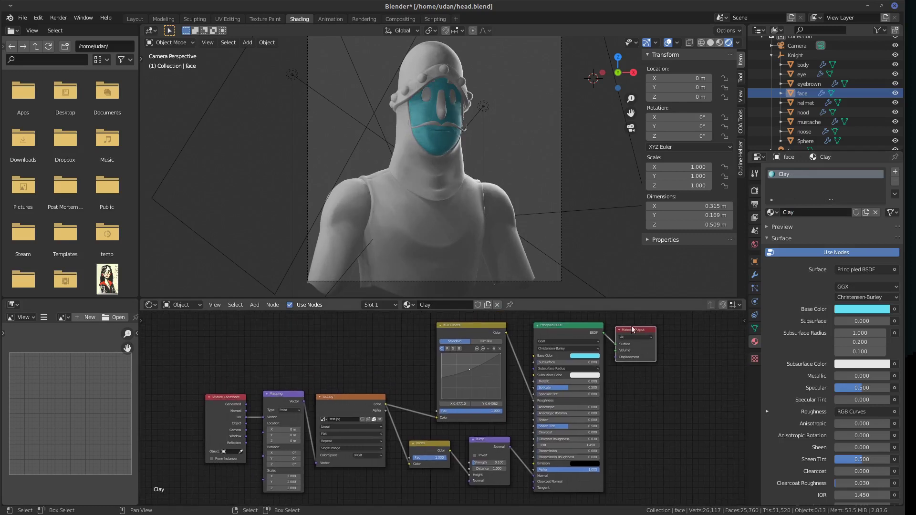
{"action": "left_click_drag", "start_coordinate": [643, 326], "coordinate": [658, 313]}
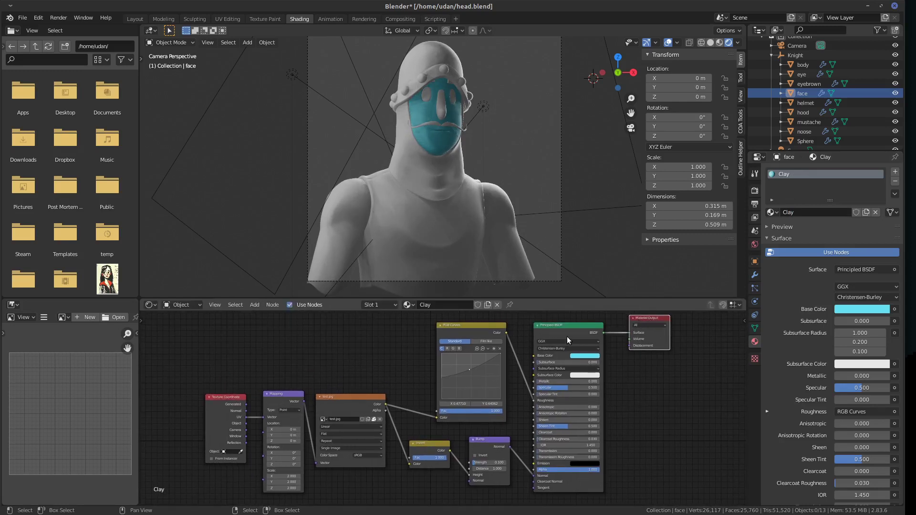
{"action": "left_click_drag", "start_coordinate": [559, 332], "coordinate": [568, 339]}
{"action": "scroll", "coordinate": [467, 170], "scroll_direction": "up", "scroll_amount": 3}
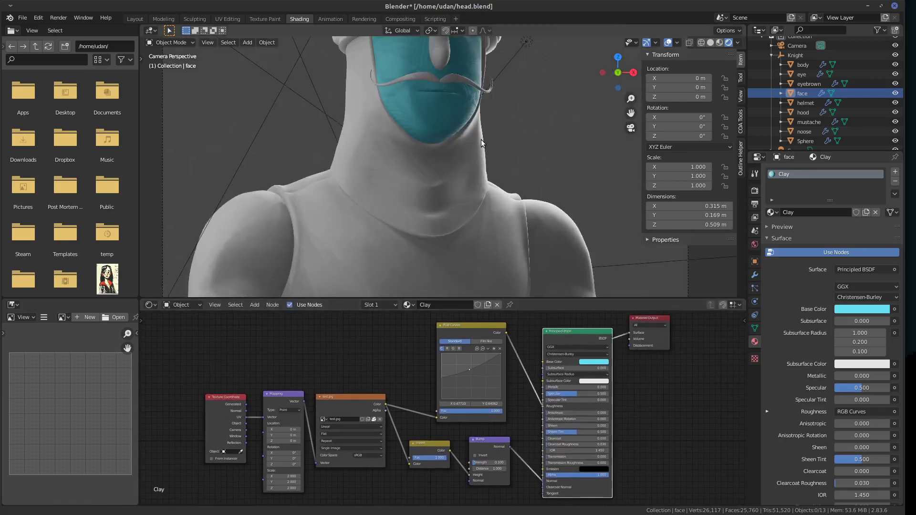
{"action": "scroll", "coordinate": [481, 139], "scroll_direction": "up", "scroll_amount": 2}
{"action": "scroll", "coordinate": [482, 187], "scroll_direction": "up", "scroll_amount": 2}
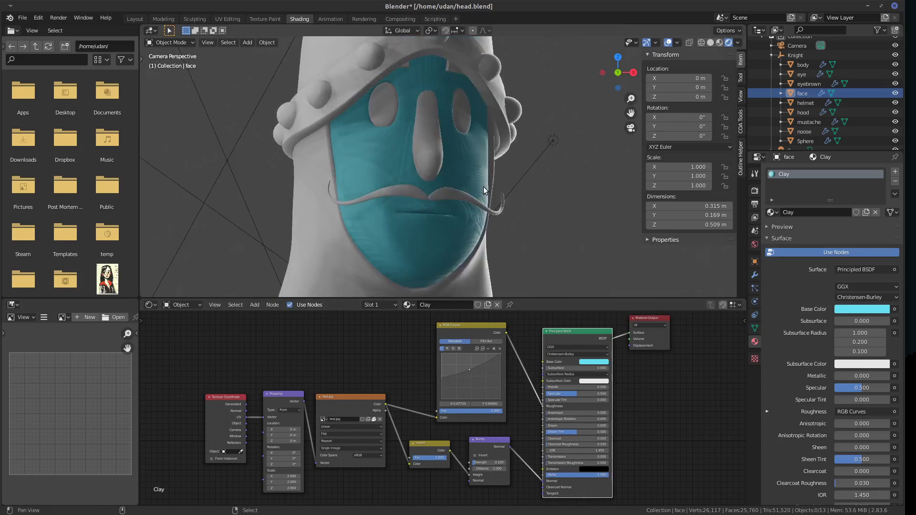
{"action": "scroll", "coordinate": [484, 193], "scroll_direction": "up", "scroll_amount": 1}
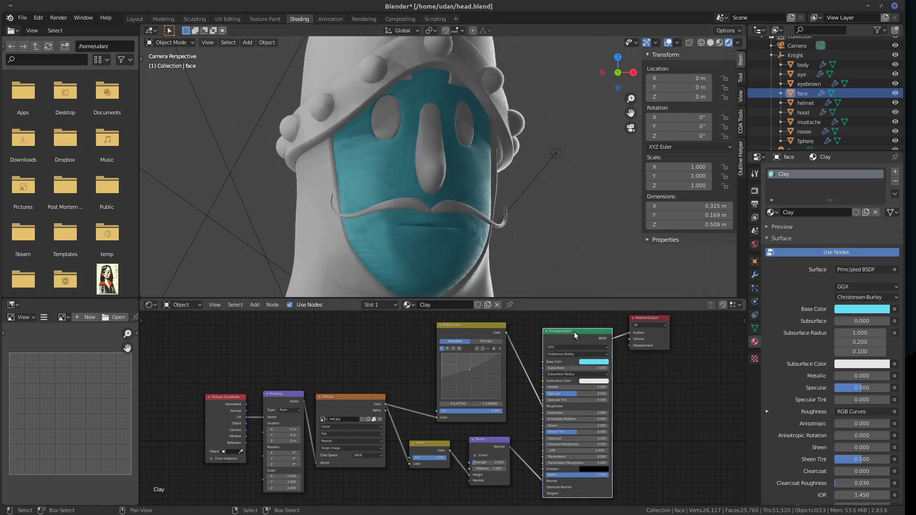
{"action": "left_click_drag", "start_coordinate": [574, 331], "coordinate": [581, 327]}
{"action": "left_click_drag", "start_coordinate": [494, 440], "coordinate": [514, 464]}
{"action": "left_click_drag", "start_coordinate": [427, 455], "coordinate": [457, 473]}
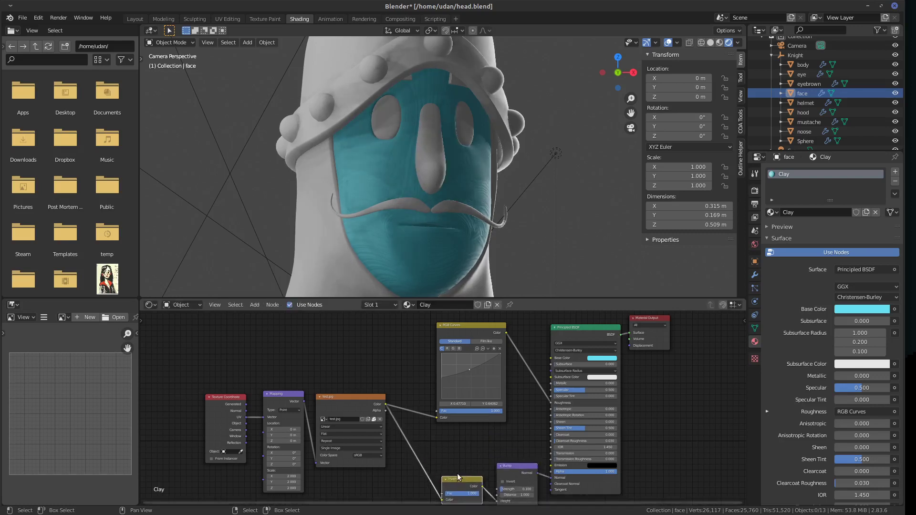
{"action": "left_click_drag", "start_coordinate": [359, 400], "coordinate": [384, 427]}
UV unwrap the entire face mesh with Unwrap and return to Object Mode.
{"action": "left_click", "coordinate": [384, 228]}
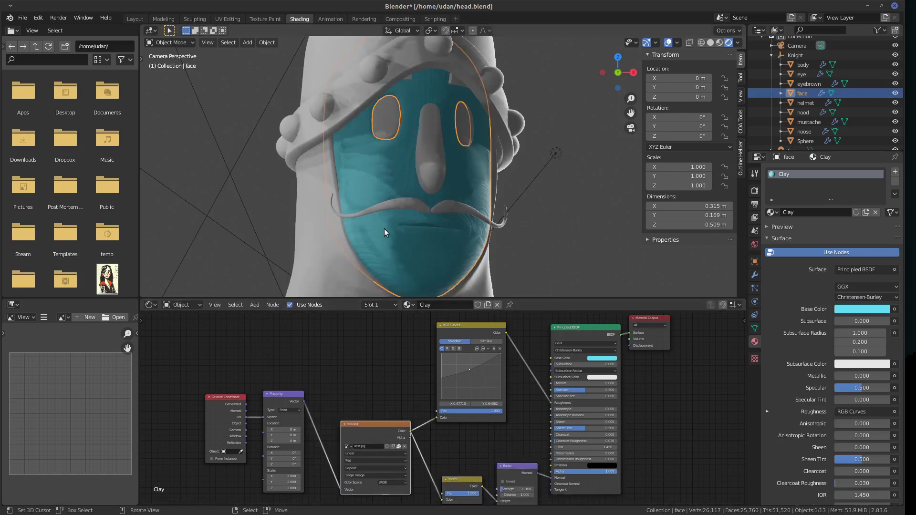
{"action": "key", "text": "Tab"}
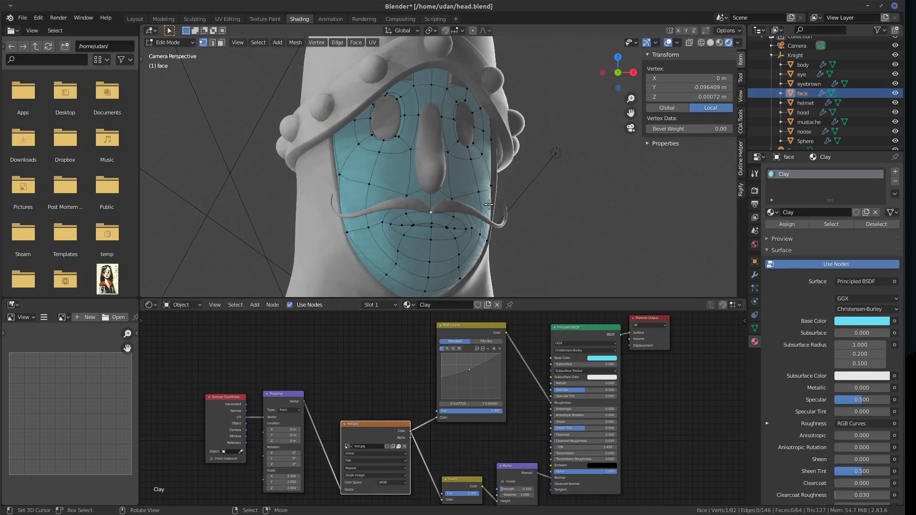
{"action": "key", "text": "a"}
{"action": "key", "text": "u"}
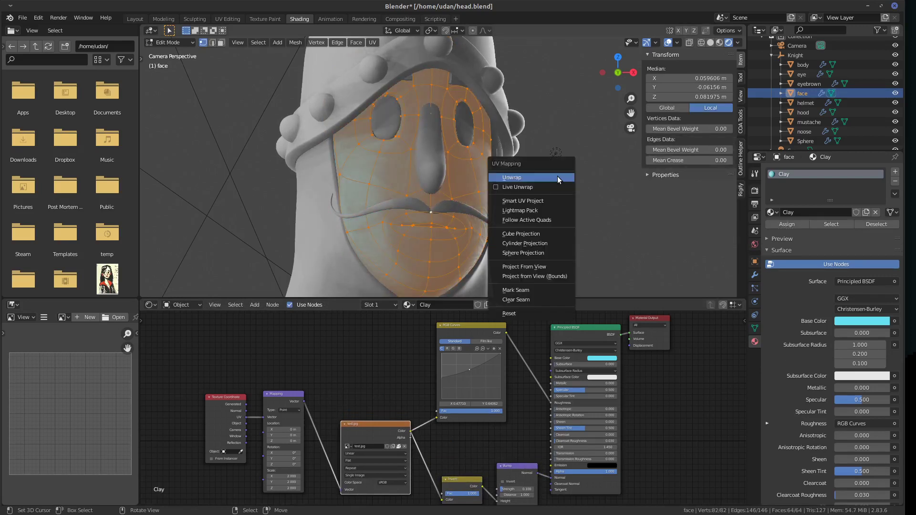
{"action": "left_click", "coordinate": [559, 178]}
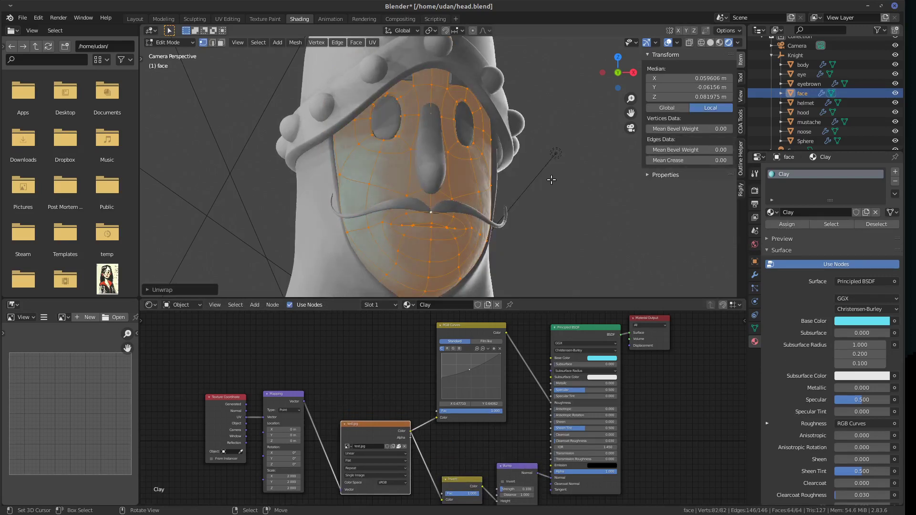
{"action": "key", "text": "Tab"}
Examine the clay texture on the unwrapped face from several angles and up close.
{"action": "key", "text": "KP_6"}
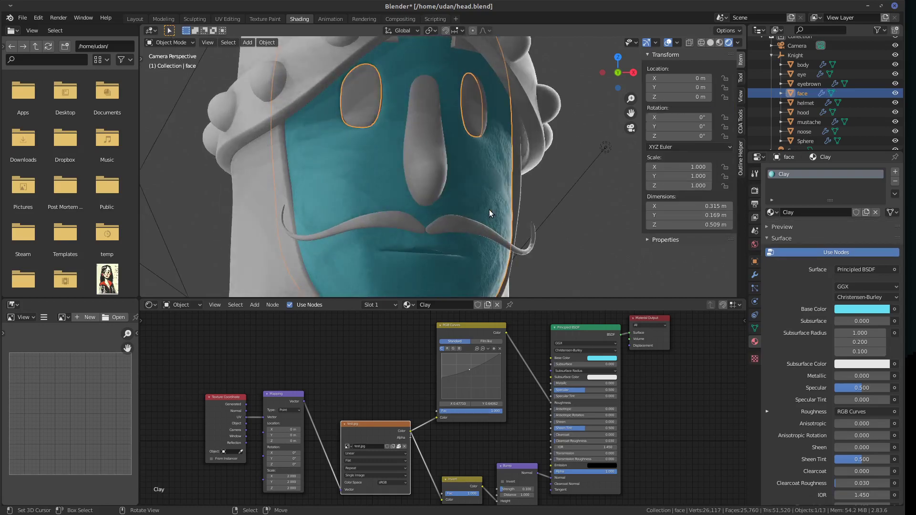
{"action": "key", "text": "KP_4"}
{"action": "key", "text": "KP_4"}
{"action": "scroll", "coordinate": [477, 217], "scroll_direction": "down", "scroll_amount": 3}
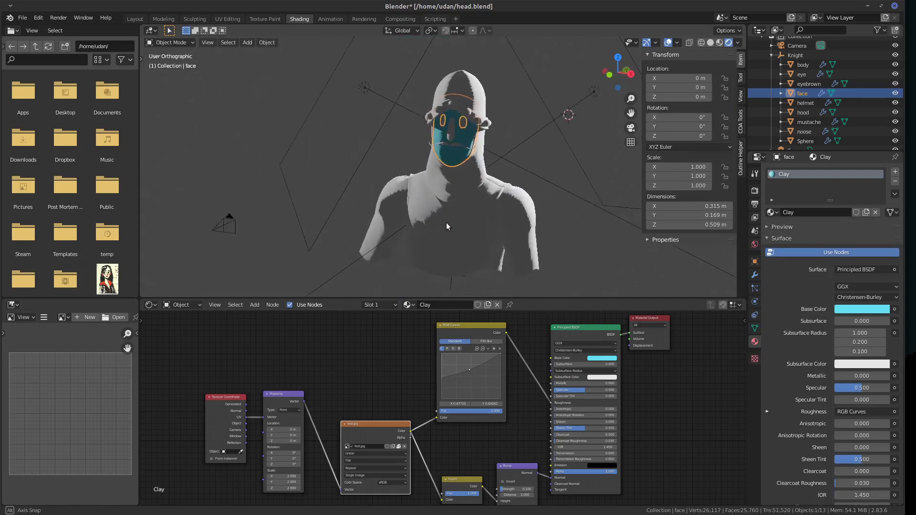
{"action": "key", "text": "KP_4"}
{"action": "key", "text": "KP_8"}
{"action": "key", "text": "KP_8"}
{"action": "key", "text": "KP_2"}
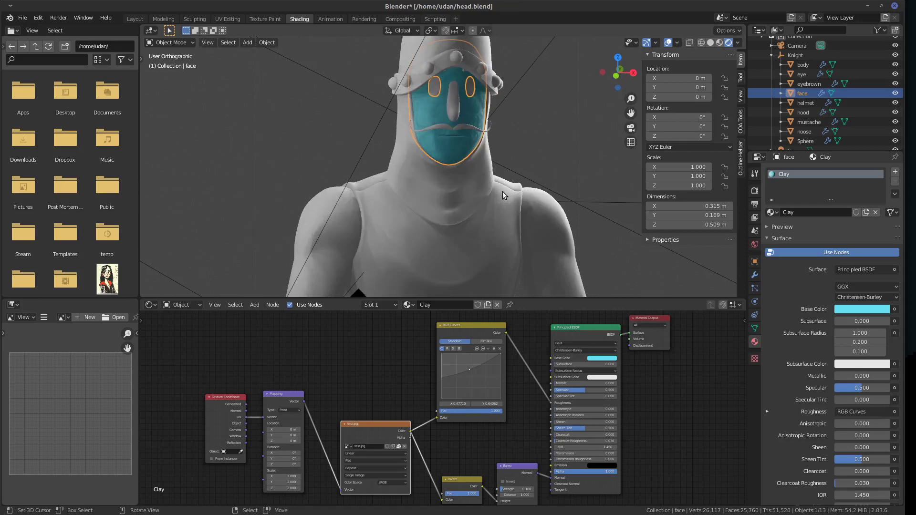
{"action": "key", "text": "KP_4"}
{"action": "key", "text": "KP_0"}
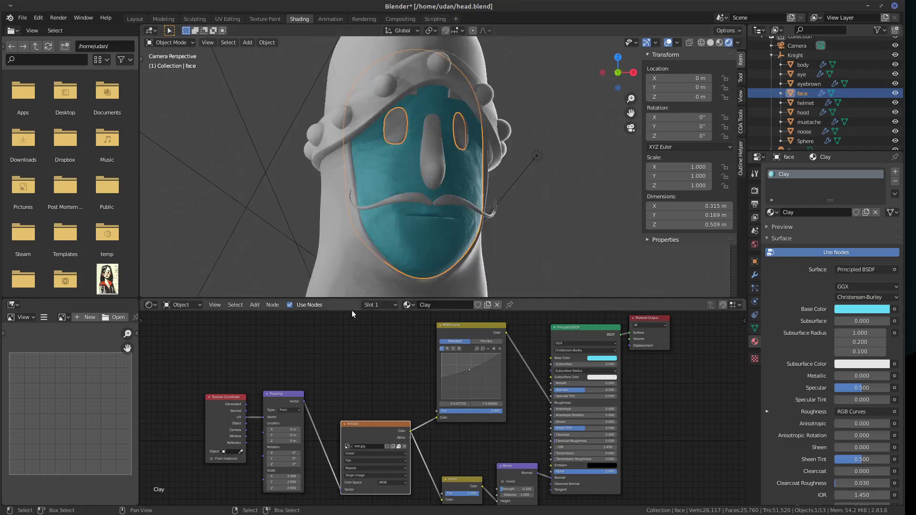
{"action": "scroll", "coordinate": [362, 293], "scroll_direction": "up", "scroll_amount": 6}
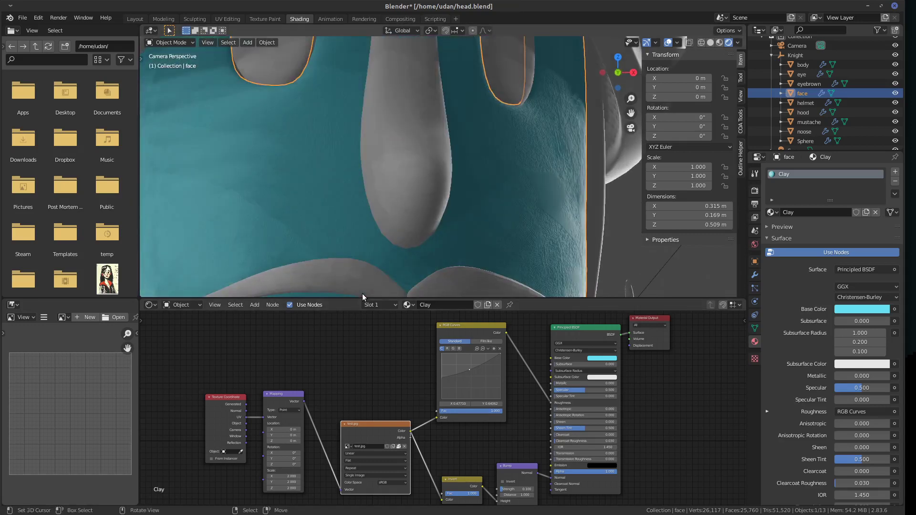
{"action": "scroll", "coordinate": [486, 182], "scroll_direction": "down", "scroll_amount": 5}
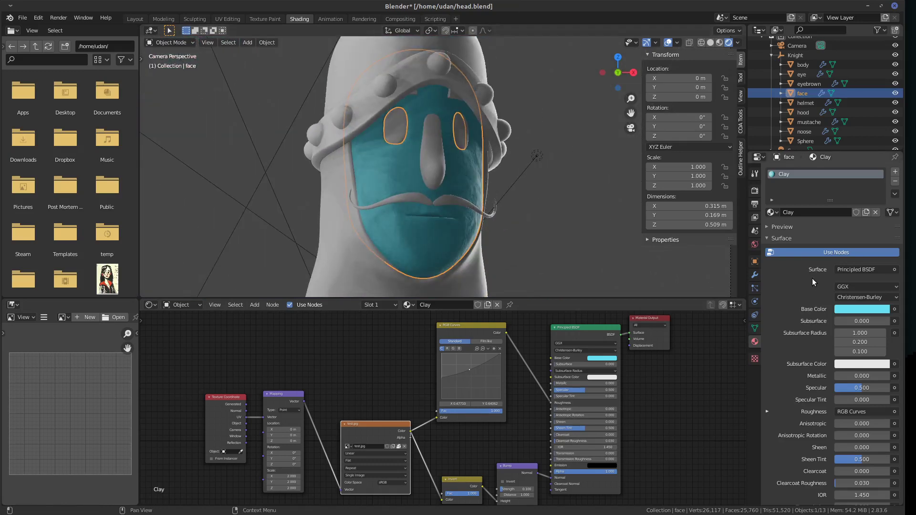
Check the hood's modifiers, UV unwrap its entire mesh with Unwrap, and return to Object Mode.
{"action": "left_click", "coordinate": [355, 239]}
{"action": "scroll", "coordinate": [384, 224], "scroll_direction": "down", "scroll_amount": 4}
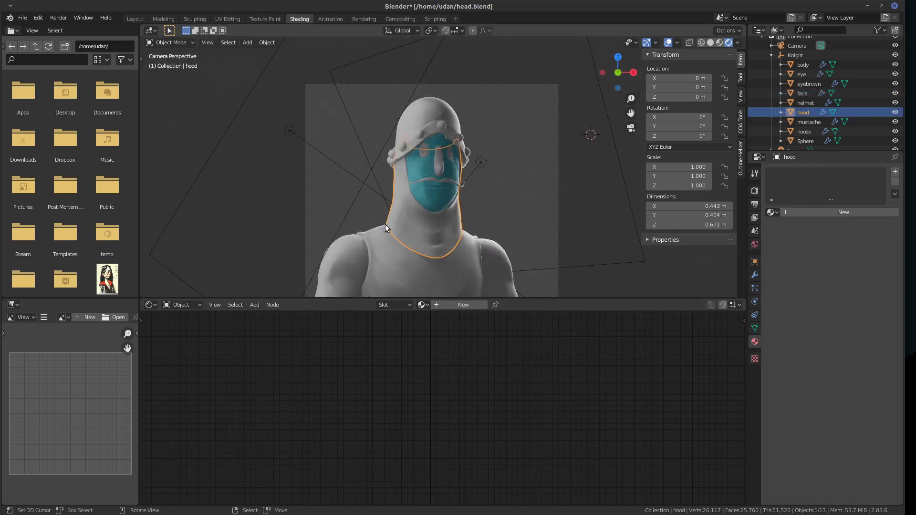
{"action": "key", "text": "Tab"}
{"action": "key", "text": "a"}
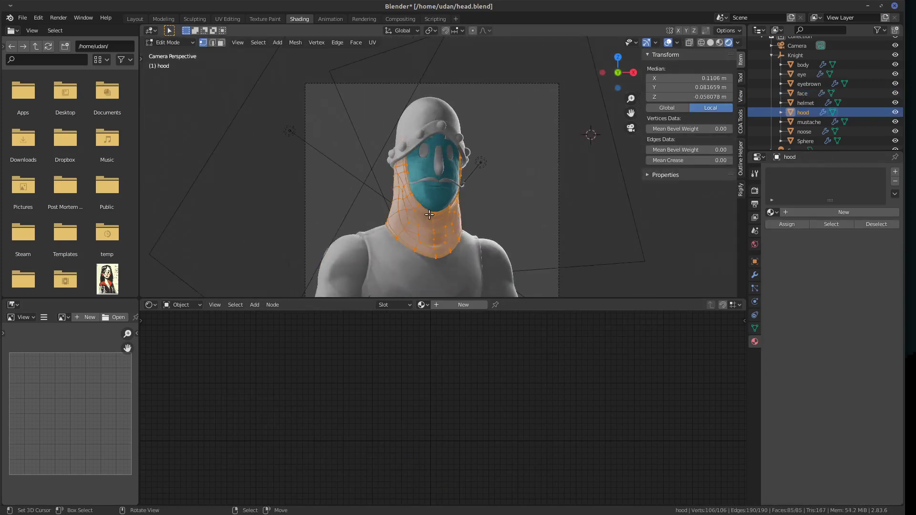
{"action": "scroll", "coordinate": [399, 221], "scroll_direction": "up", "scroll_amount": 3}
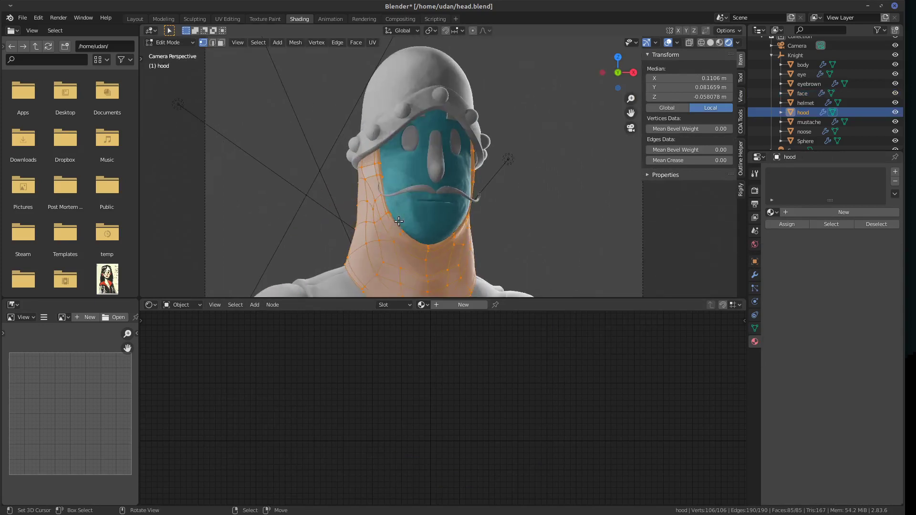
{"action": "middle_click_drag", "start_coordinate": [446, 235], "coordinate": [491, 171]}
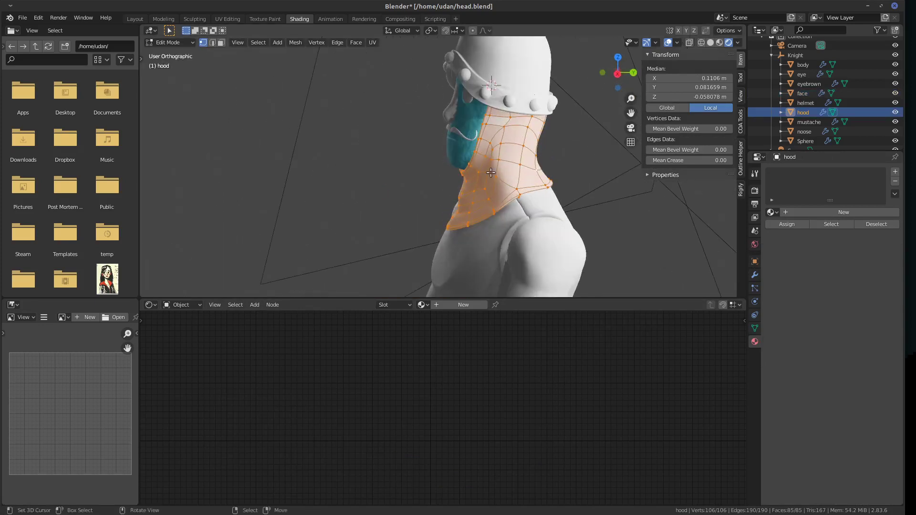
{"action": "left_click", "coordinate": [523, 194]}
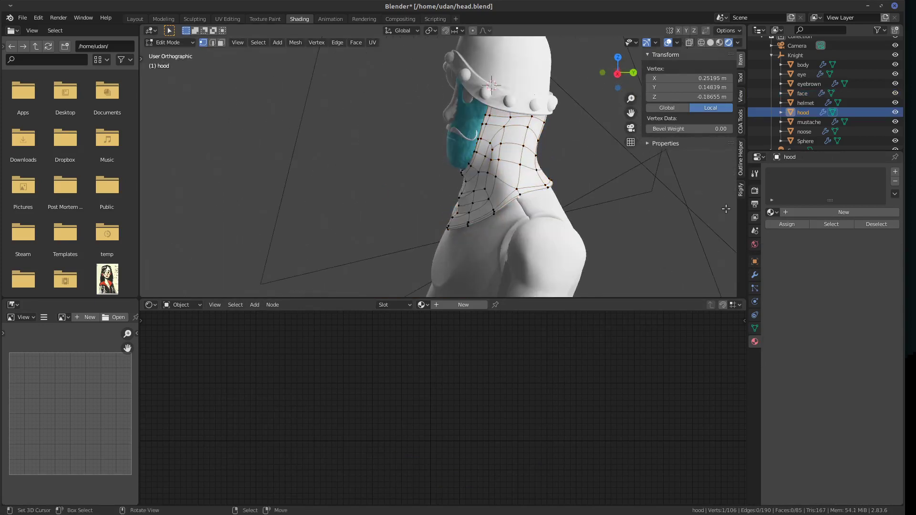
{"action": "left_click", "coordinate": [754, 275]}
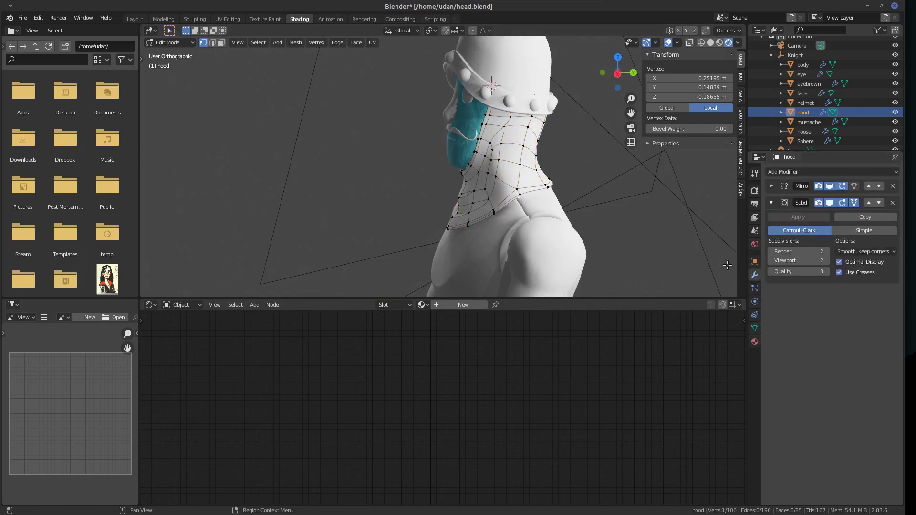
{"action": "middle_click_drag", "start_coordinate": [663, 224], "coordinate": [472, 164]}
{"action": "key", "text": "a"}
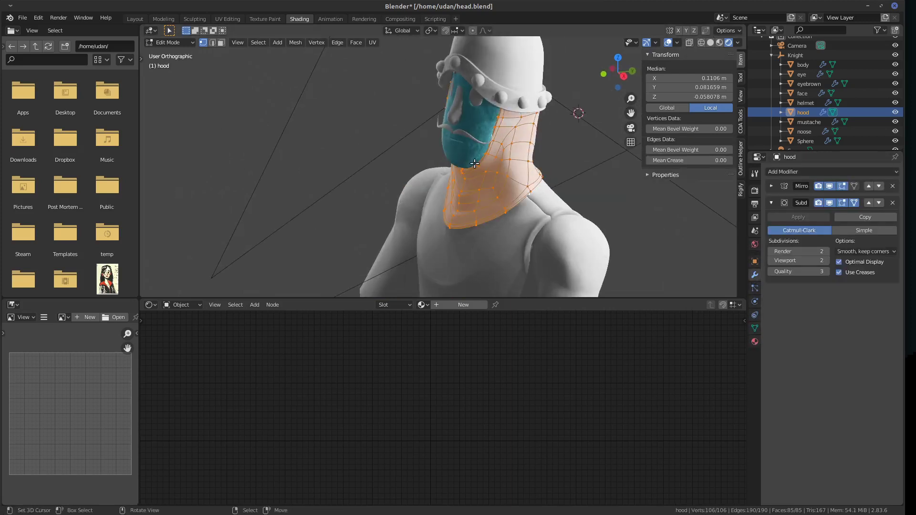
{"action": "key", "text": "u"}
{"action": "left_click", "coordinate": [505, 167]}
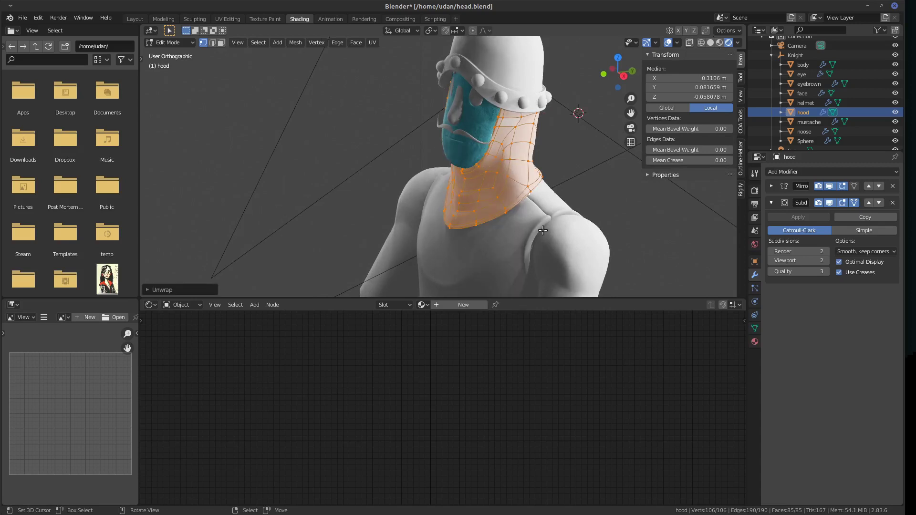
{"action": "key", "text": "Tab"}
UV unwrap the entire body mesh with Unwrap and return to Object Mode.
{"action": "left_click", "coordinate": [525, 234]}
{"action": "key", "text": "Tab"}
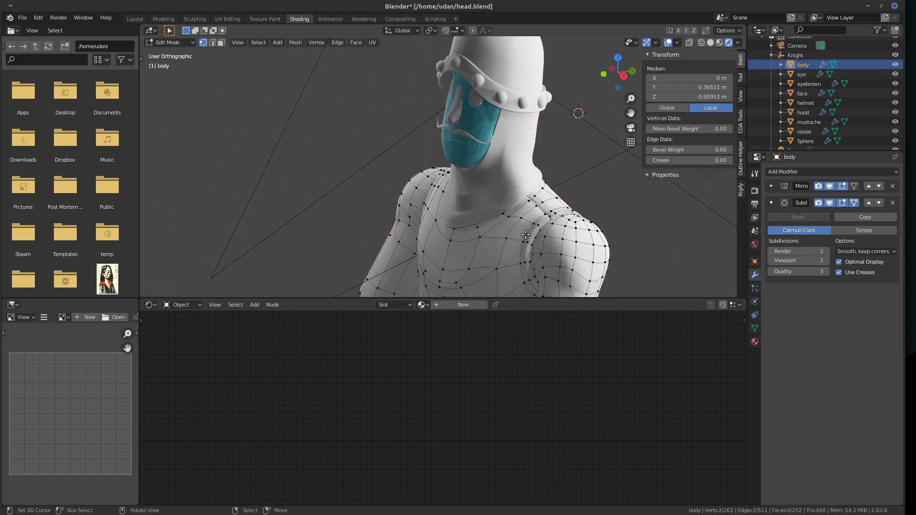
{"action": "key", "text": "a"}
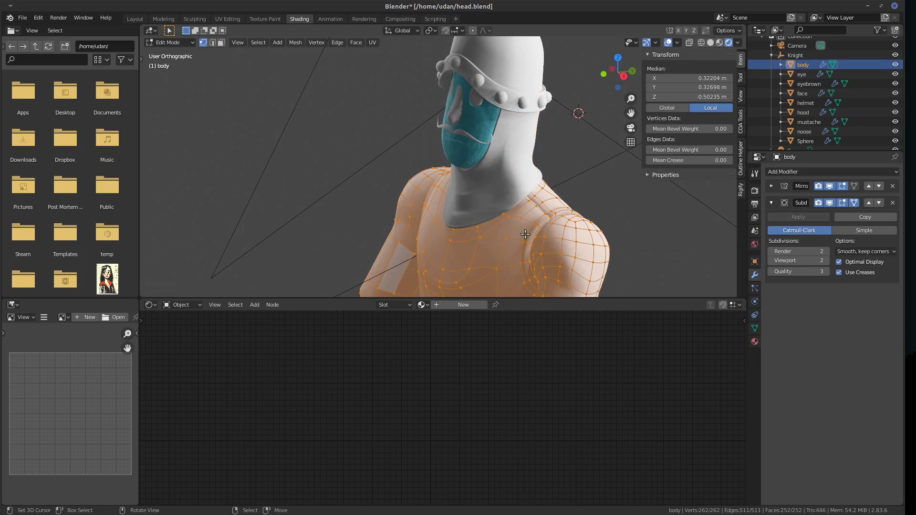
{"action": "key", "text": "u"}
{"action": "left_click", "coordinate": [525, 234]}
{"action": "key", "text": "Tab"}
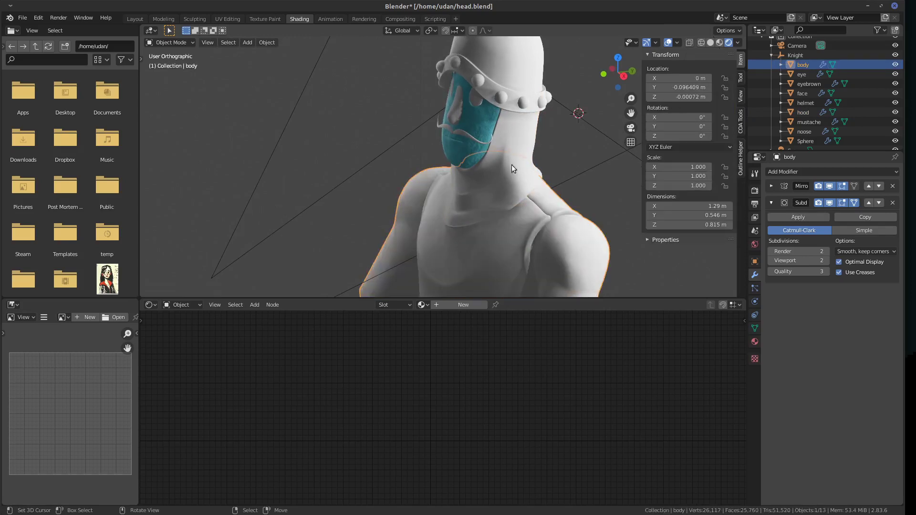
UV unwrap the entire mesh of the helmet's rivet spheres with Unwrap and return to Object Mode.
{"action": "left_click", "coordinate": [507, 91]}
{"action": "key", "text": "Tab"}
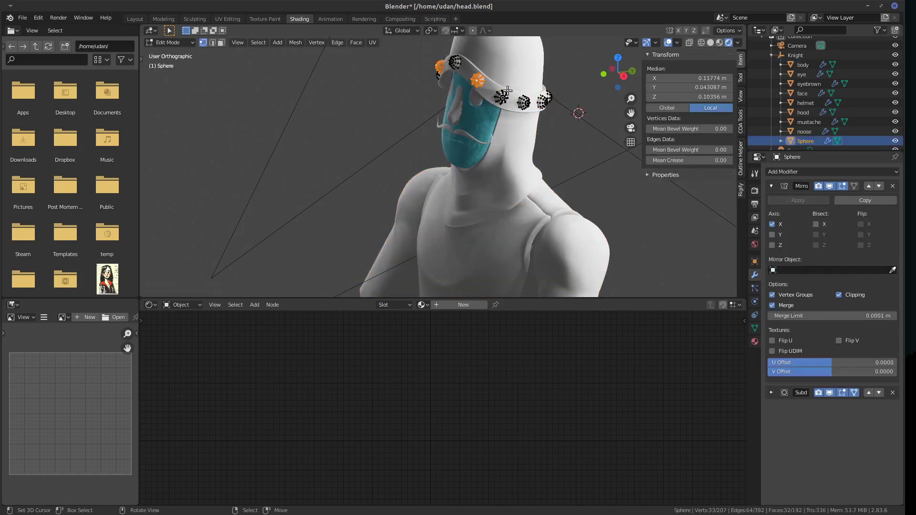
{"action": "key", "text": "a"}
{"action": "key", "text": "u"}
{"action": "left_click", "coordinate": [507, 92]}
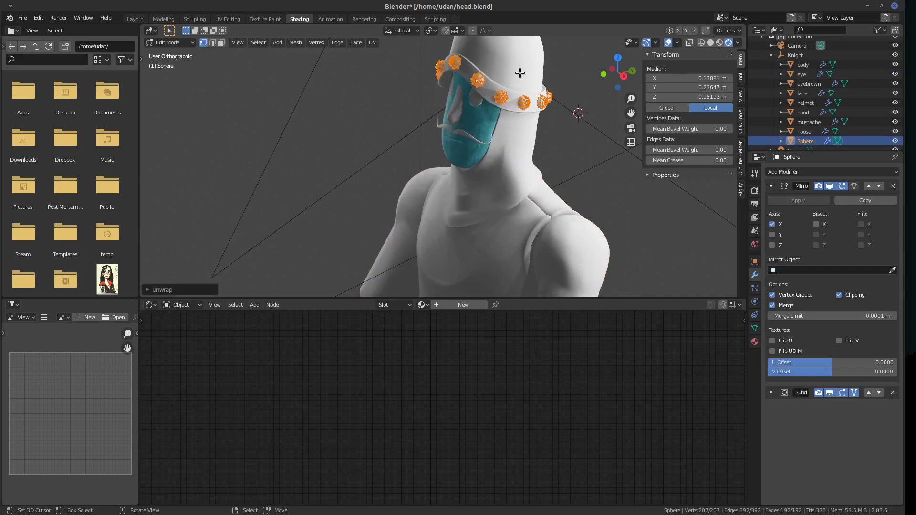
{"action": "key", "text": "Tab"}
UV unwrap the entire helmet mesh with Unwrap and return to Object Mode.
{"action": "left_click", "coordinate": [519, 72]}
{"action": "key", "text": "Tab"}
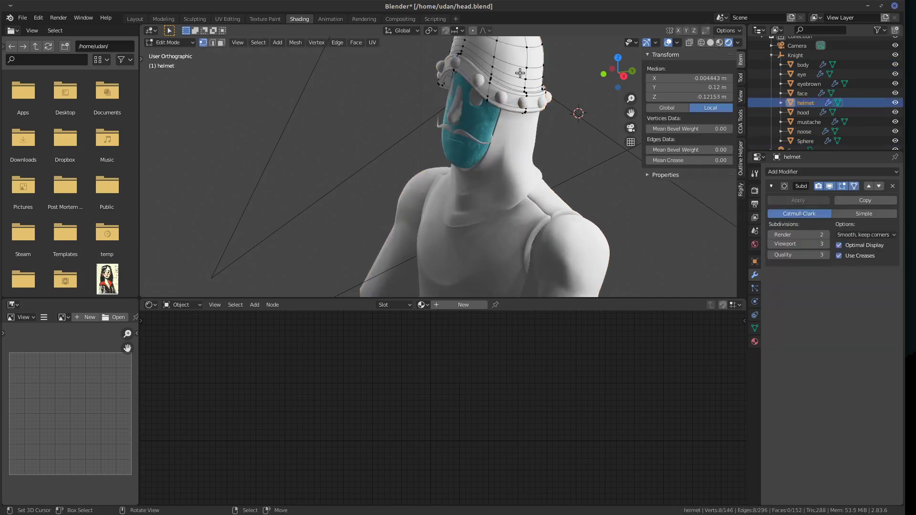
{"action": "key", "text": "a"}
{"action": "key", "text": "u"}
{"action": "left_click", "coordinate": [519, 72]}
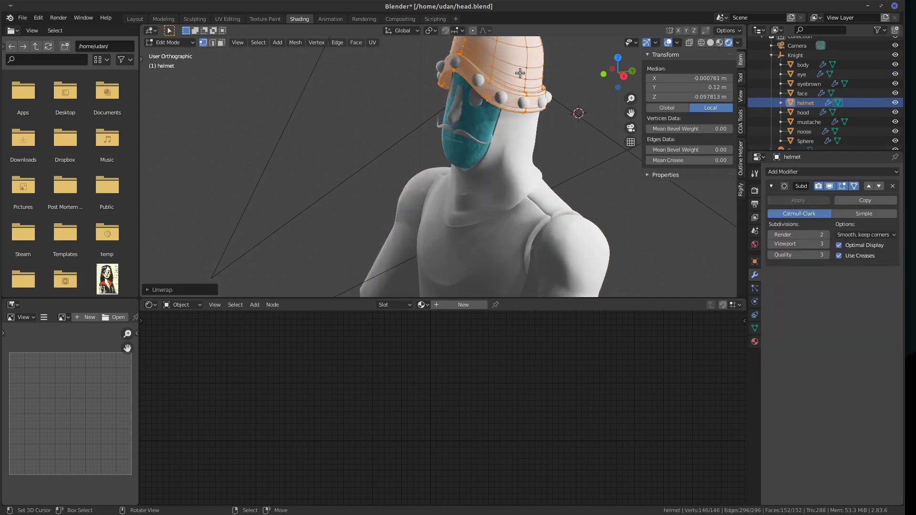
{"action": "key", "text": "Tab"}
UV unwrap the entire nose mesh with Unwrap and return to Object Mode.
{"action": "scroll", "coordinate": [505, 127], "scroll_direction": "down", "scroll_amount": 4}
{"action": "middle_click_drag", "start_coordinate": [505, 127], "coordinate": [510, 152]}
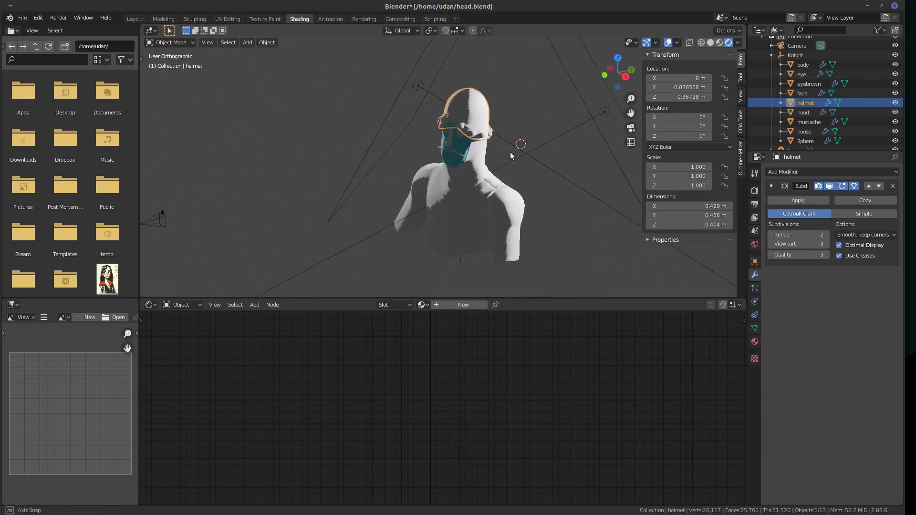
{"action": "scroll", "coordinate": [514, 154], "scroll_direction": "up", "scroll_amount": 5}
{"action": "left_click", "coordinate": [466, 102]}
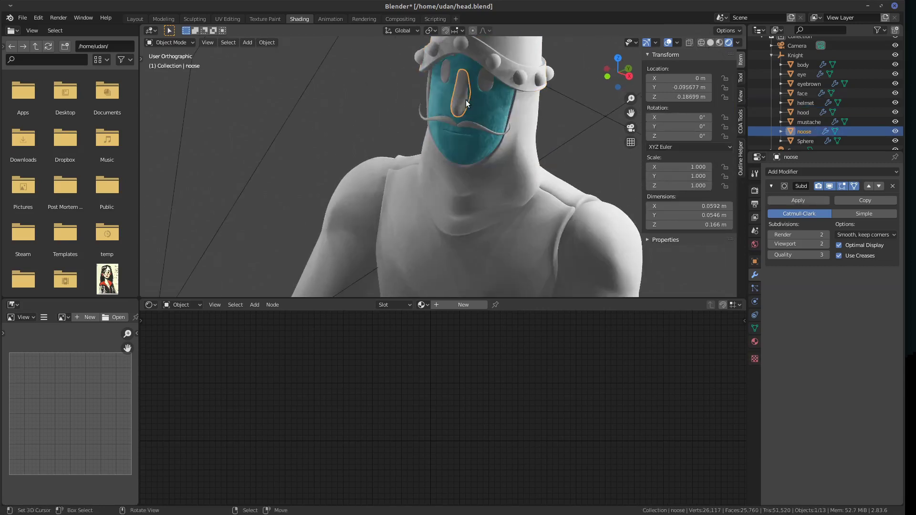
{"action": "key", "text": "Tab"}
{"action": "key", "text": "a"}
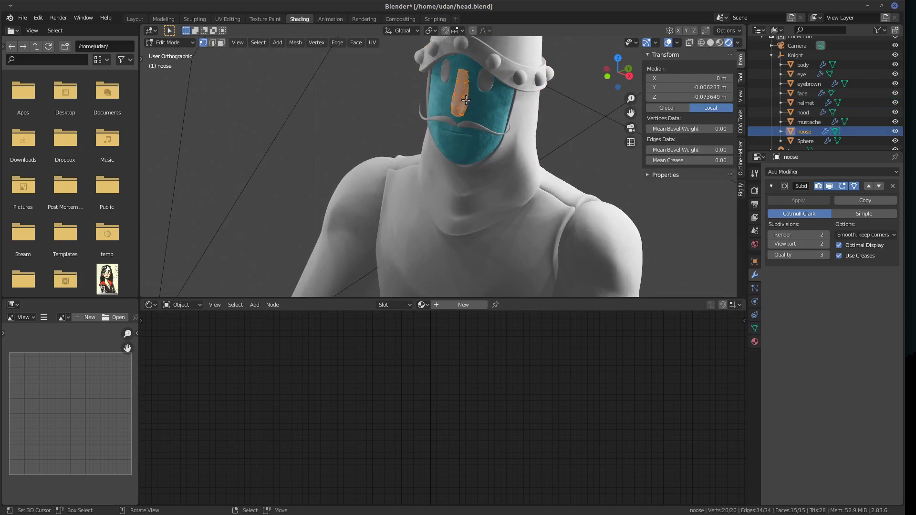
{"action": "key", "text": "alt+n"}
{"action": "left_click", "coordinate": [465, 99]}
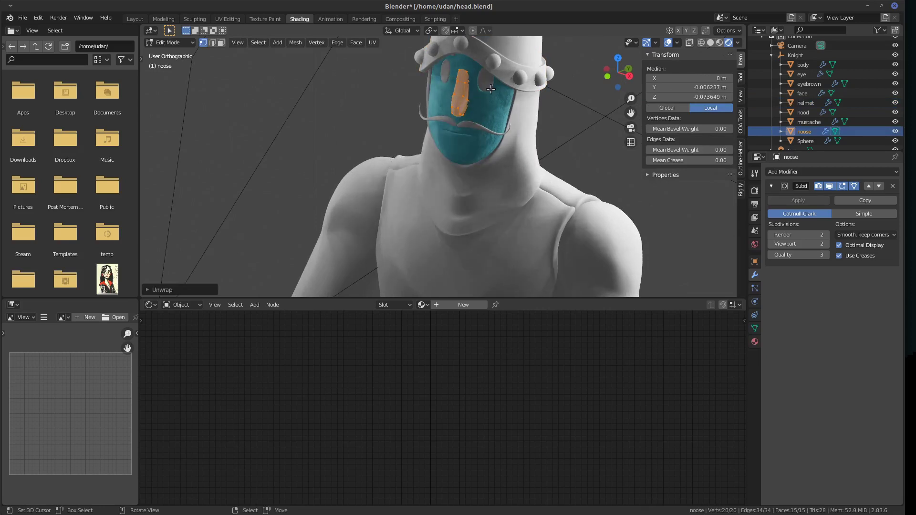
{"action": "key", "text": "Tab"}
UV unwrap the entire mustache mesh with Unwrap.
{"action": "left_click", "coordinate": [468, 128]}
{"action": "key", "text": "Tab"}
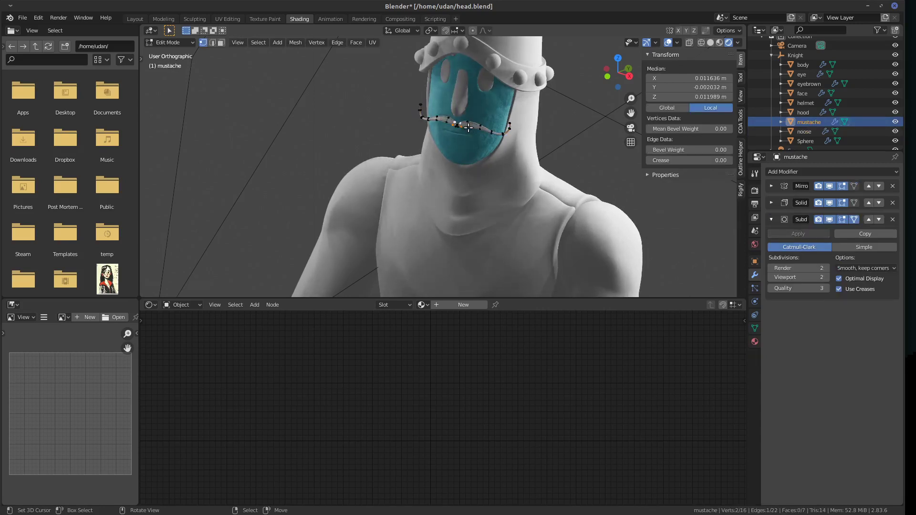
{"action": "key", "text": "a"}
{"action": "scroll", "coordinate": [492, 115], "scroll_direction": "up", "scroll_amount": 3}
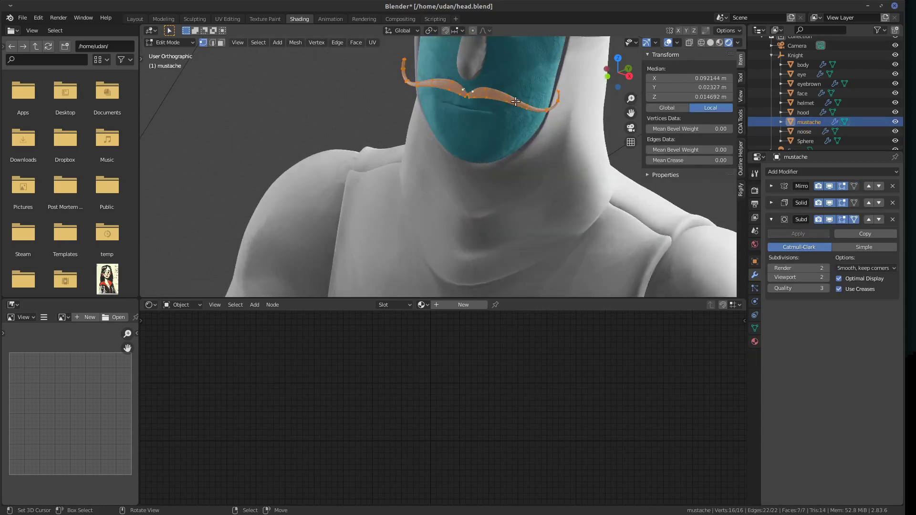
{"action": "key", "text": "u"}
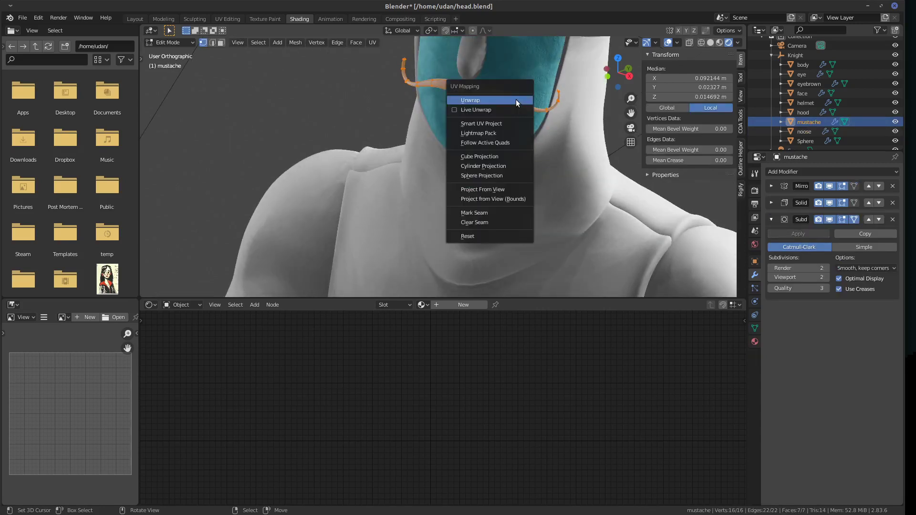
{"action": "left_click", "coordinate": [516, 99]}
Select the boundary edges around the mustache in edge select mode, check them from the front, and return to Object Mode.
{"action": "middle_click_drag", "start_coordinate": [516, 100], "coordinate": [419, 300]}
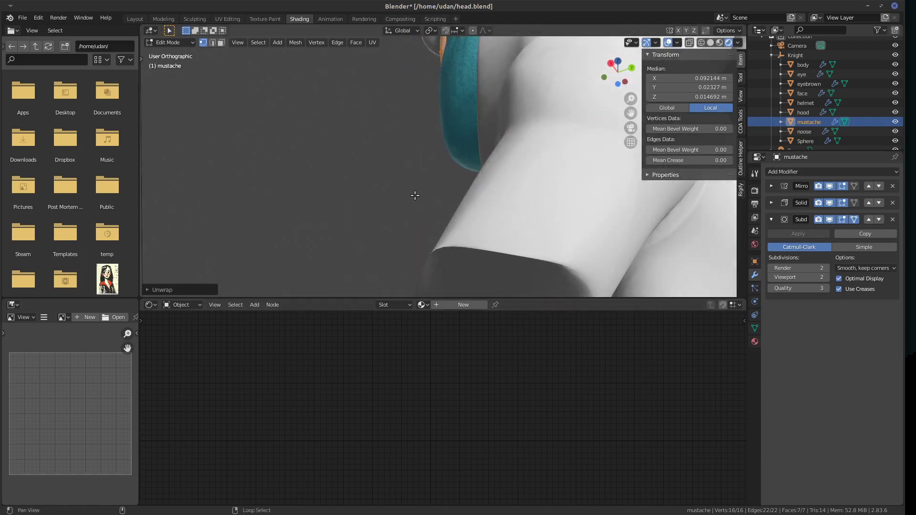
{"action": "middle_click_drag", "start_coordinate": [420, 267], "coordinate": [456, 106]}
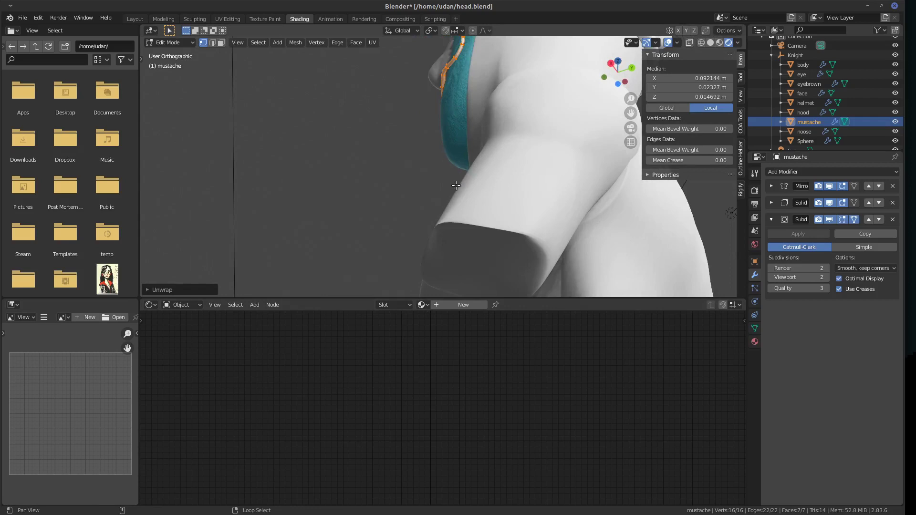
{"action": "middle_click_drag", "start_coordinate": [456, 185], "coordinate": [468, 272]}
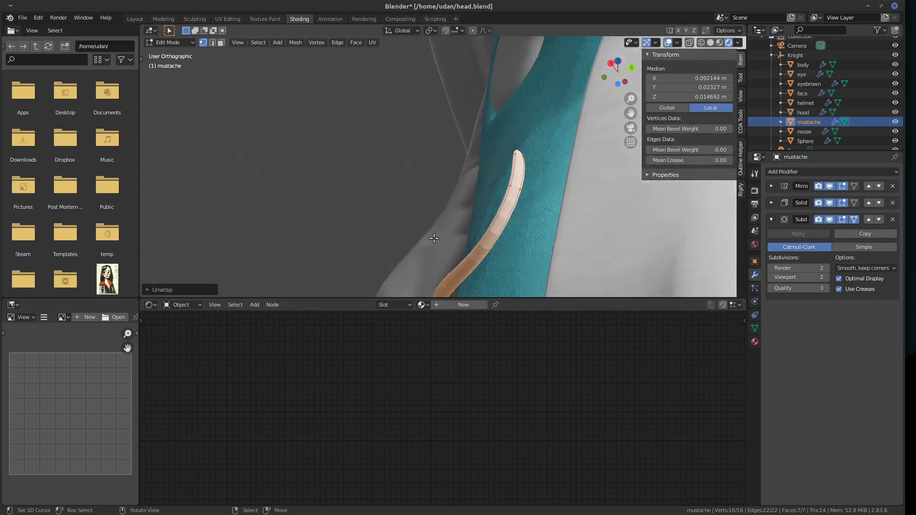
{"action": "left_click", "coordinate": [468, 272], "text": "alt"}
{"action": "left_click", "coordinate": [213, 42]}
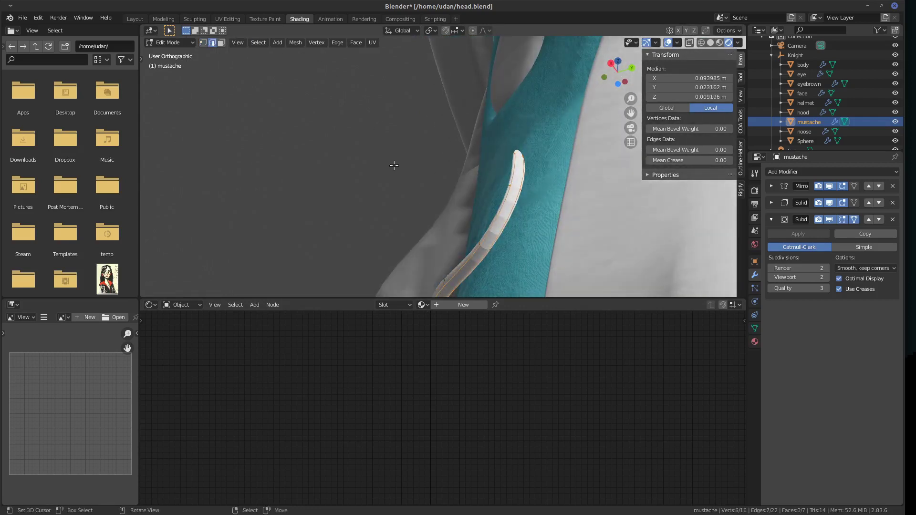
{"action": "left_click", "coordinate": [483, 247], "text": "alt+shift"}
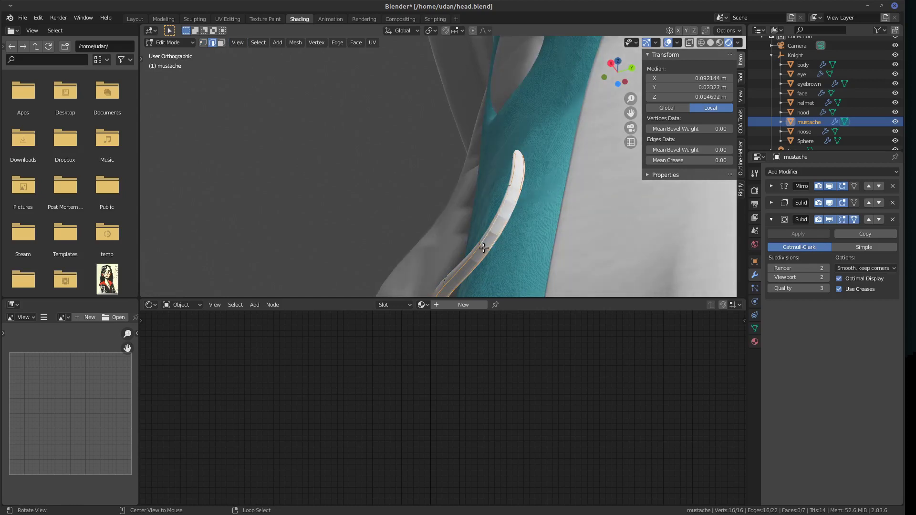
{"action": "middle_click_drag", "start_coordinate": [483, 248], "coordinate": [525, 12]}
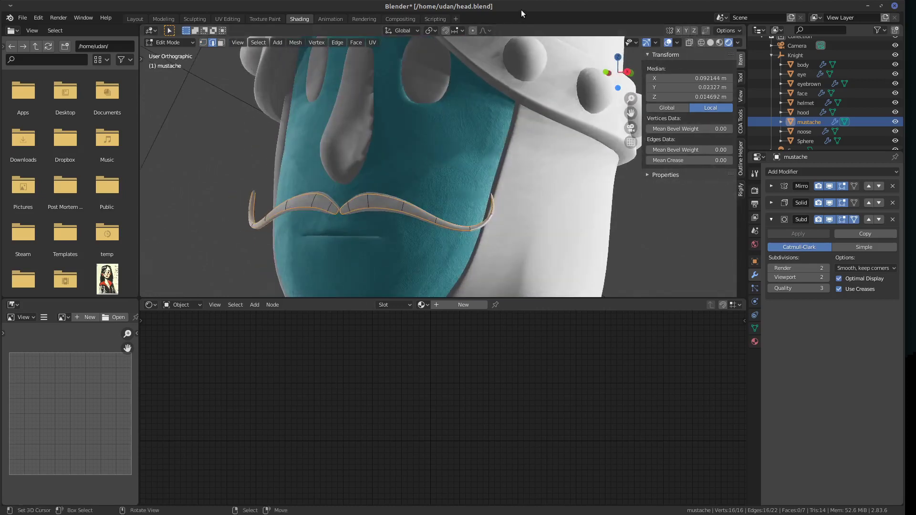
{"action": "middle_click_drag", "start_coordinate": [477, 124], "coordinate": [449, 188]}
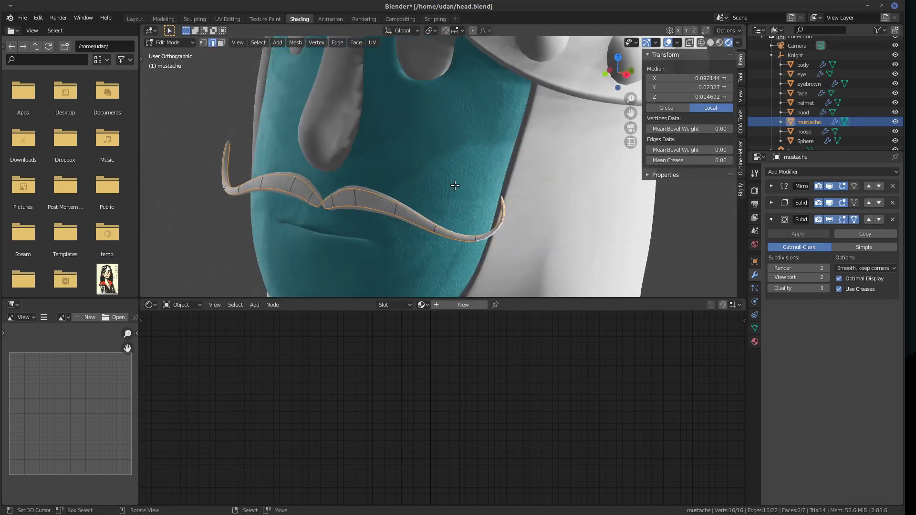
{"action": "key", "text": "Tab"}
Examine the nose's mesh edges in Edit Mode from several angles.
{"action": "left_click", "coordinate": [337, 138]}
{"action": "key", "text": "Tab"}
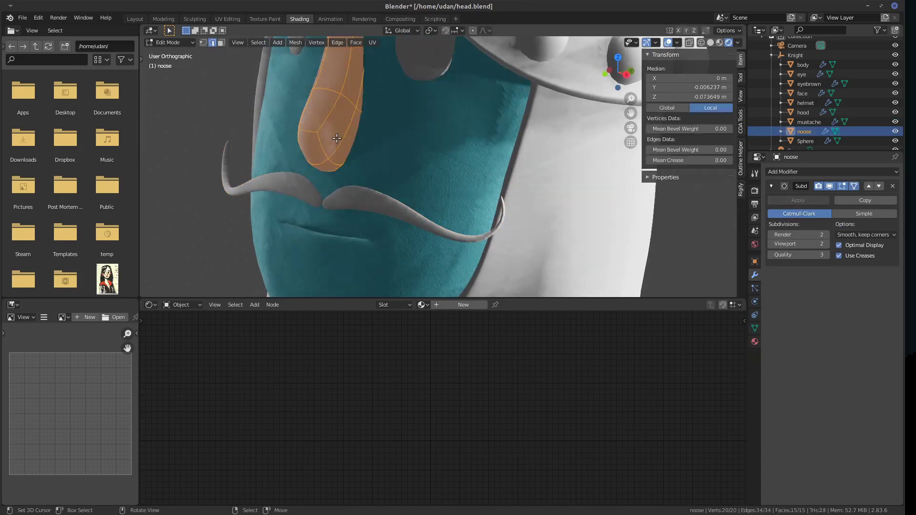
{"action": "key", "text": "Tab"}
{"action": "scroll", "coordinate": [336, 138], "scroll_direction": "down", "scroll_amount": 6}
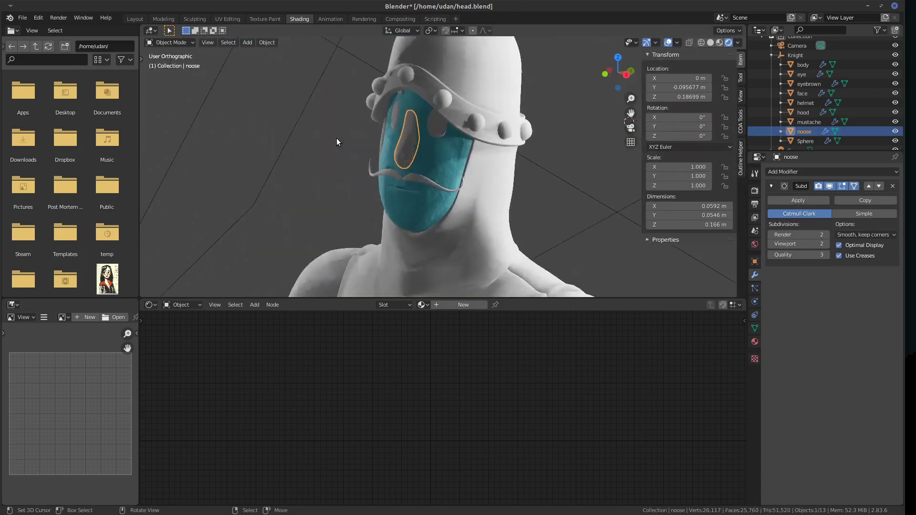
{"action": "middle_click_drag", "start_coordinate": [337, 139], "coordinate": [362, 140]}
{"action": "key", "text": "Tab"}
{"action": "scroll", "coordinate": [419, 145], "scroll_direction": "up", "scroll_amount": 6}
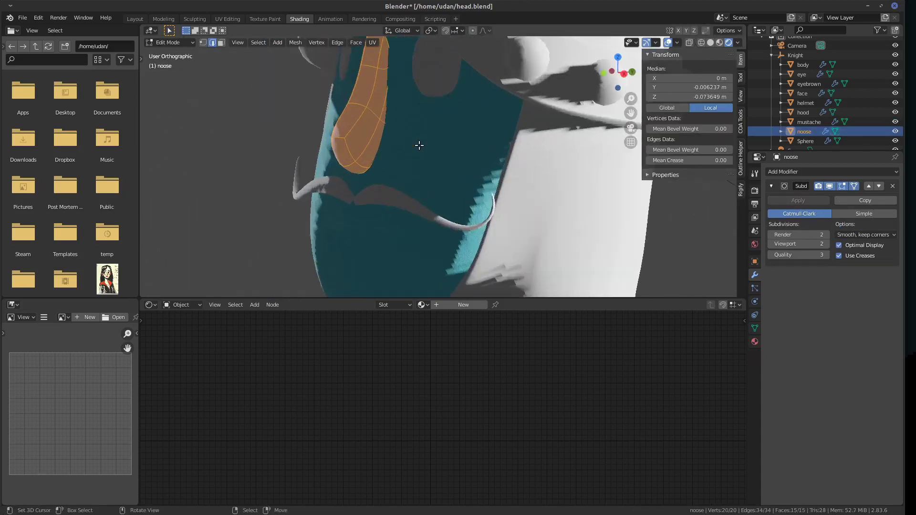
{"action": "middle_click_drag", "start_coordinate": [418, 145], "coordinate": [455, 156]}
{"action": "key", "text": "Tab"}
{"action": "scroll", "coordinate": [456, 157], "scroll_direction": "down", "scroll_amount": 6}
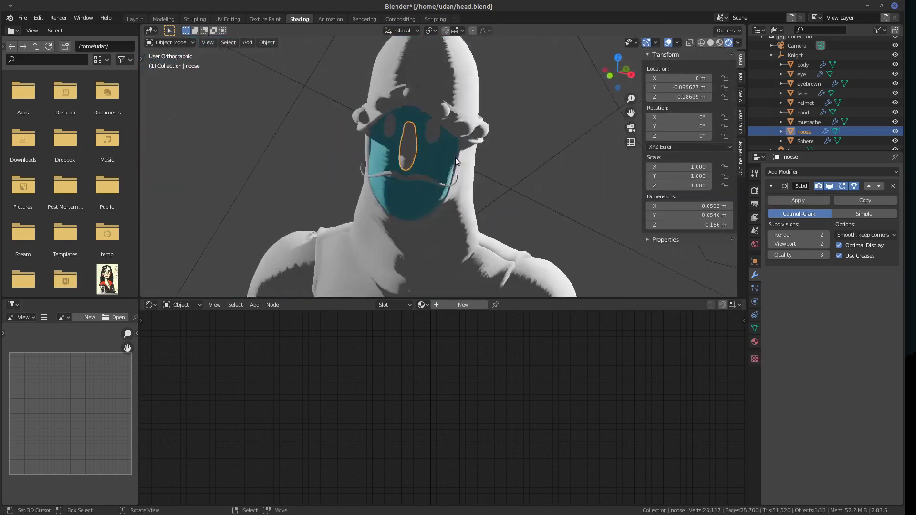
From the front view, rename the face's clay material to Clay-Green.
{"action": "key", "text": "KP_1"}
{"action": "left_click", "coordinate": [425, 206]}
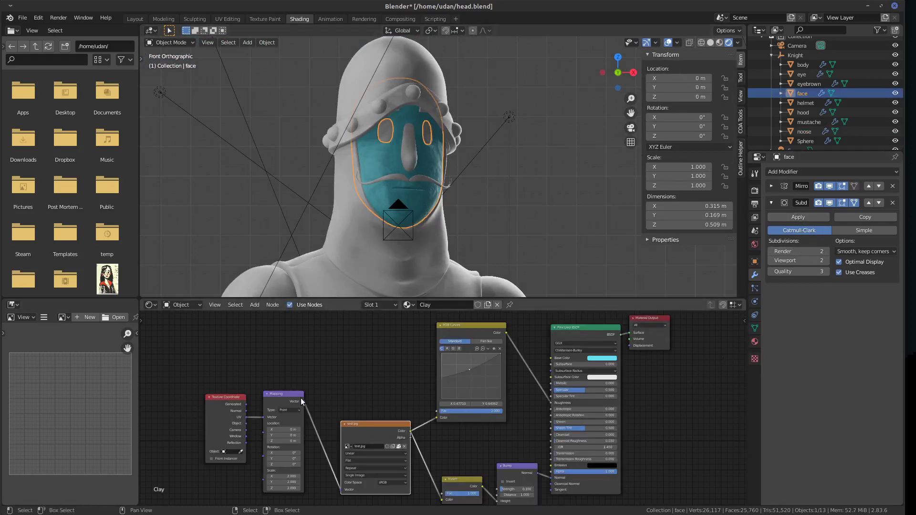
{"action": "left_click", "coordinate": [755, 340]}
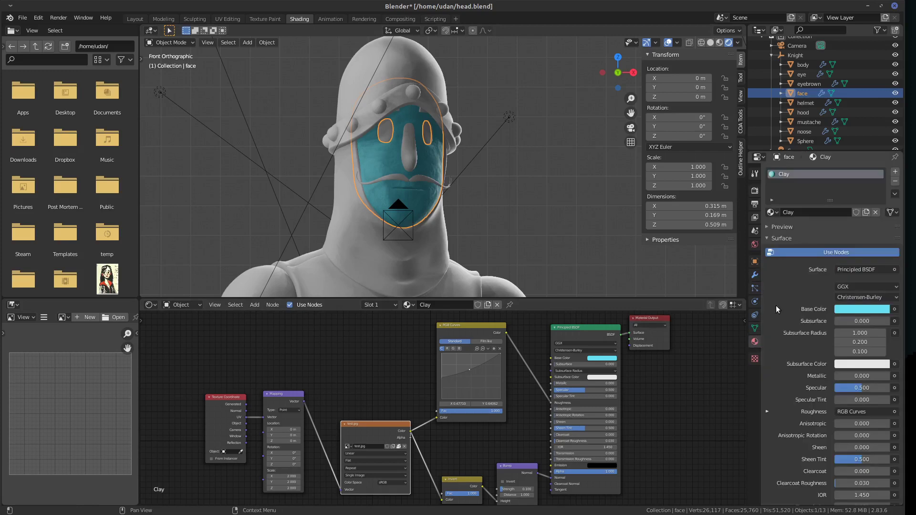
{"action": "left_click", "coordinate": [806, 212]}
{"action": "type", "text": "-Green"}
{"action": "key", "text": "Return"}
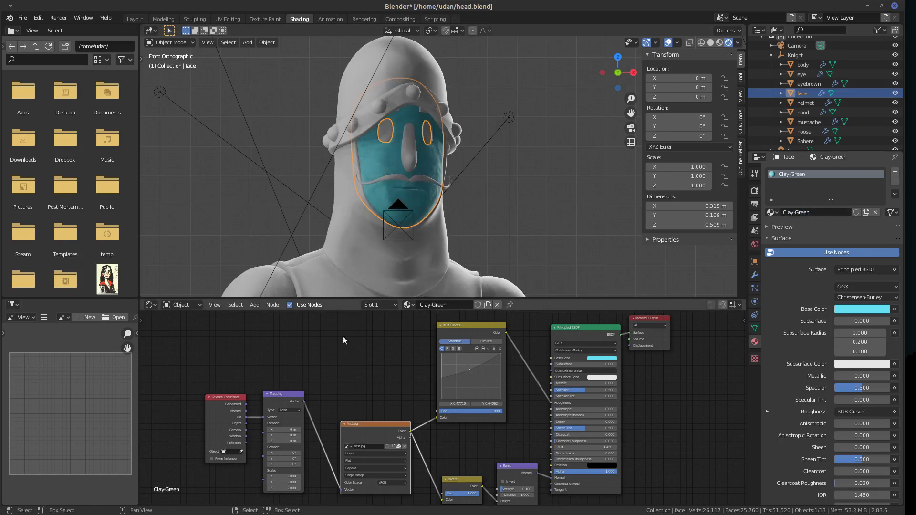
Assign the Clay-Green material to the nose and make it an independent copy.
{"action": "left_click", "coordinate": [416, 143]}
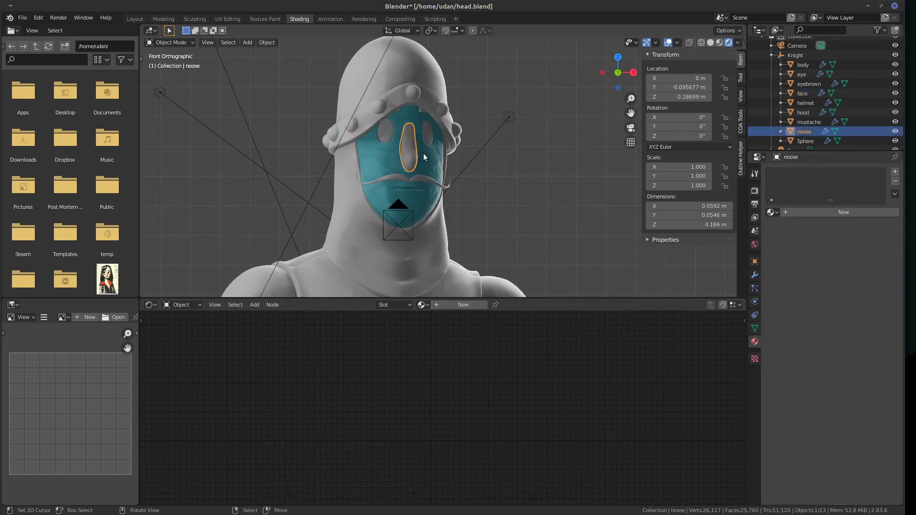
{"action": "left_click", "coordinate": [772, 213]}
{"action": "left_click", "coordinate": [780, 226]}
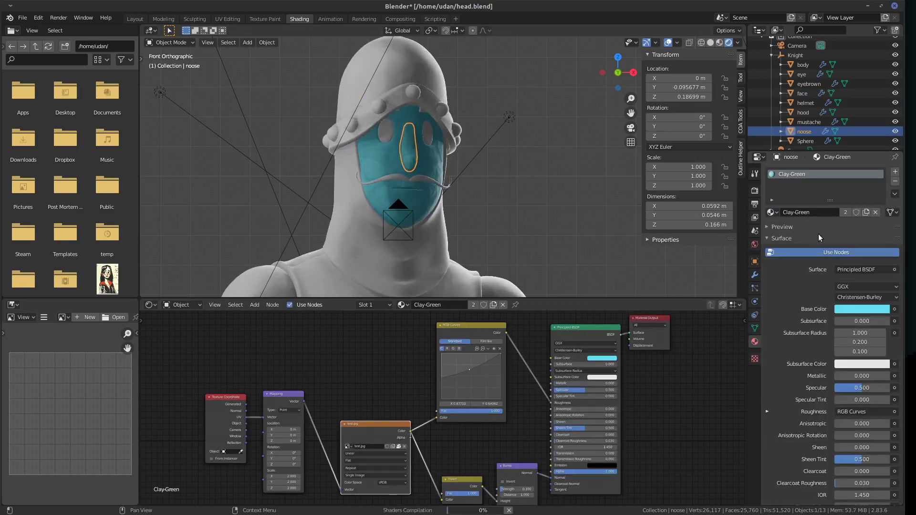
{"action": "left_click", "coordinate": [865, 213]}
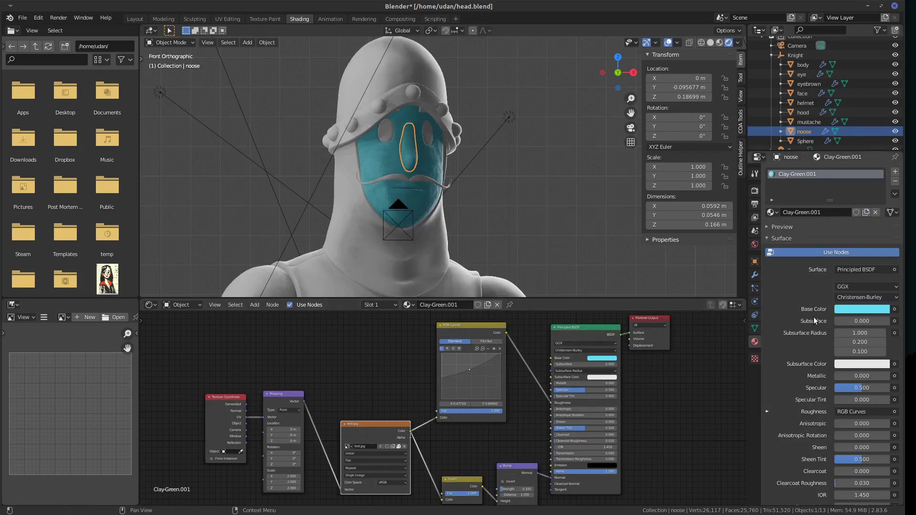
Set the nose material's Base Color to orange (H 0.102, S 1.000, V 0.945) and check it up close.
{"action": "left_click", "coordinate": [849, 309]}
{"action": "left_click_drag", "start_coordinate": [838, 196], "coordinate": [818, 235]}
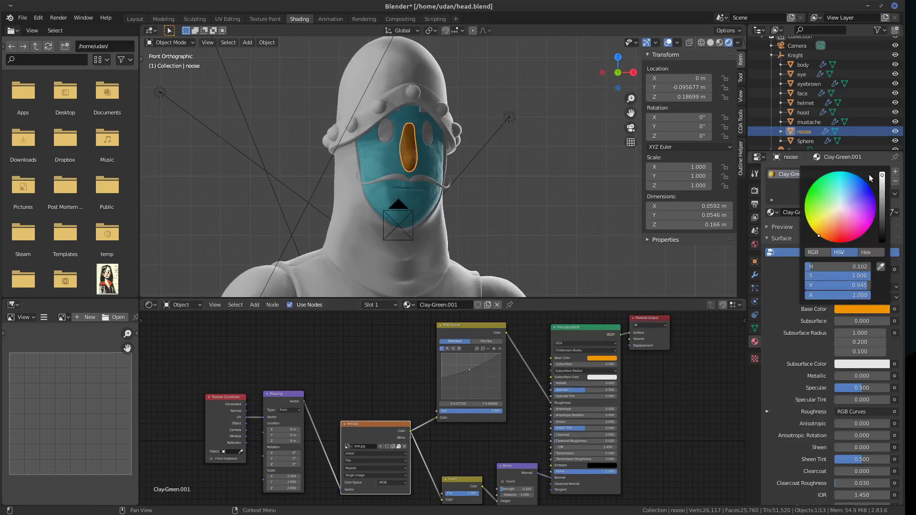
{"action": "scroll", "coordinate": [405, 161], "scroll_direction": "up", "scroll_amount": 8}
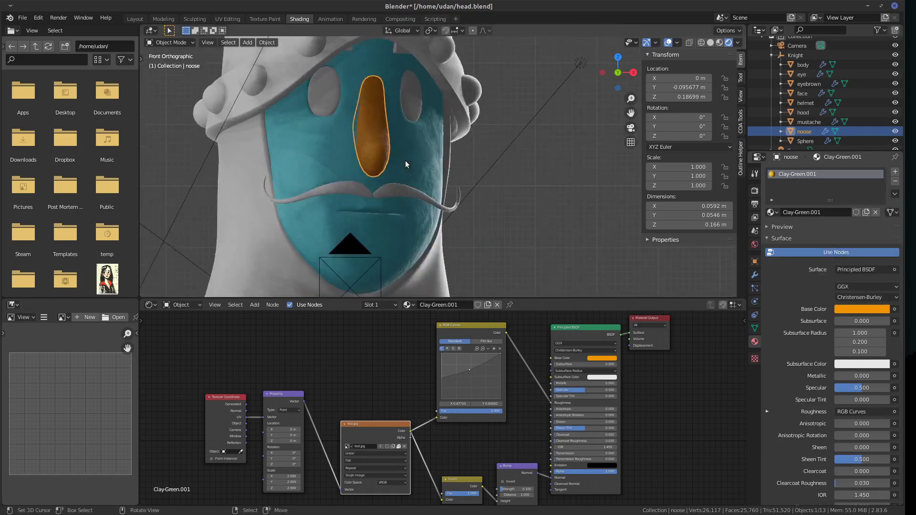
{"action": "scroll", "coordinate": [454, 191], "scroll_direction": "up", "scroll_amount": 2}
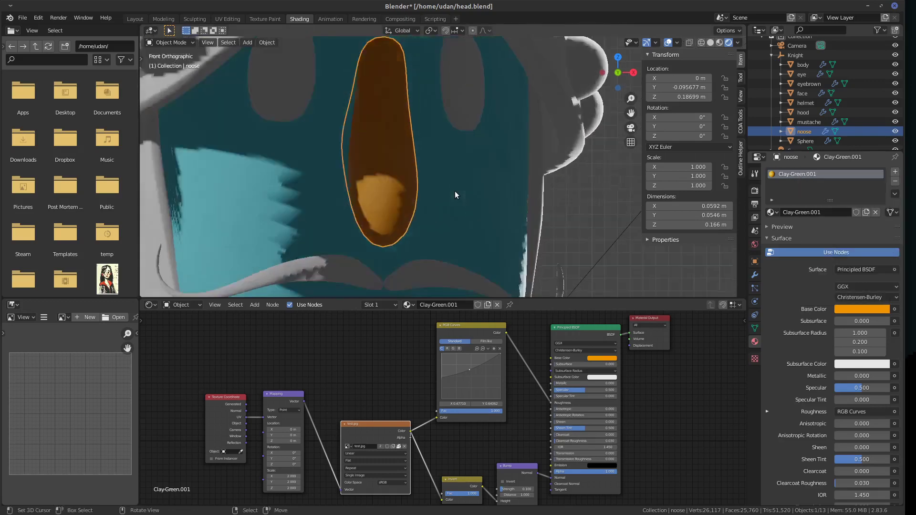
{"action": "scroll", "coordinate": [454, 191], "scroll_direction": "down", "scroll_amount": 5}
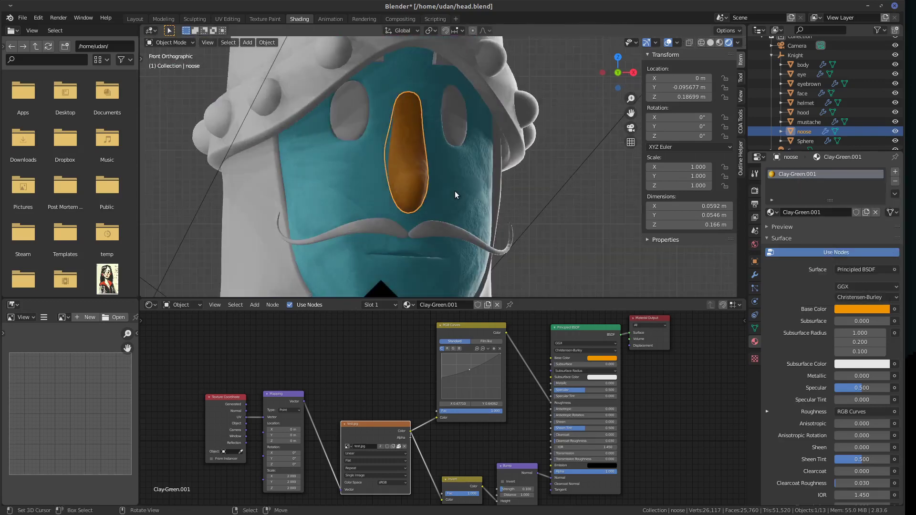
Rename the nose's material to Clay-Orange.
{"action": "left_click", "coordinate": [806, 213]}
{"action": "left_click_drag", "start_coordinate": [794, 212], "coordinate": [833, 210]}
{"action": "type", "text": "O"}
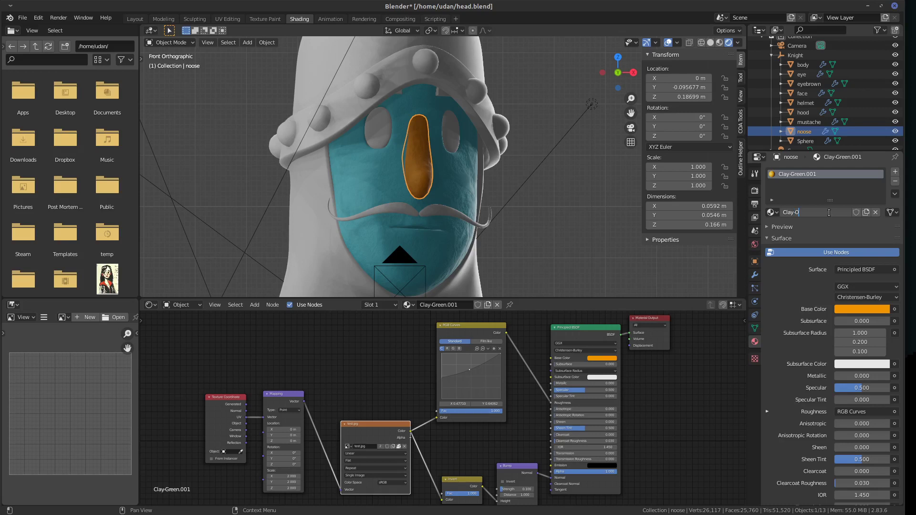
{"action": "key", "text": "BackSpace"}
{"action": "key", "text": "BackSpace"}
{"action": "type", "text": "-O"}
{"action": "key", "text": "Return"}
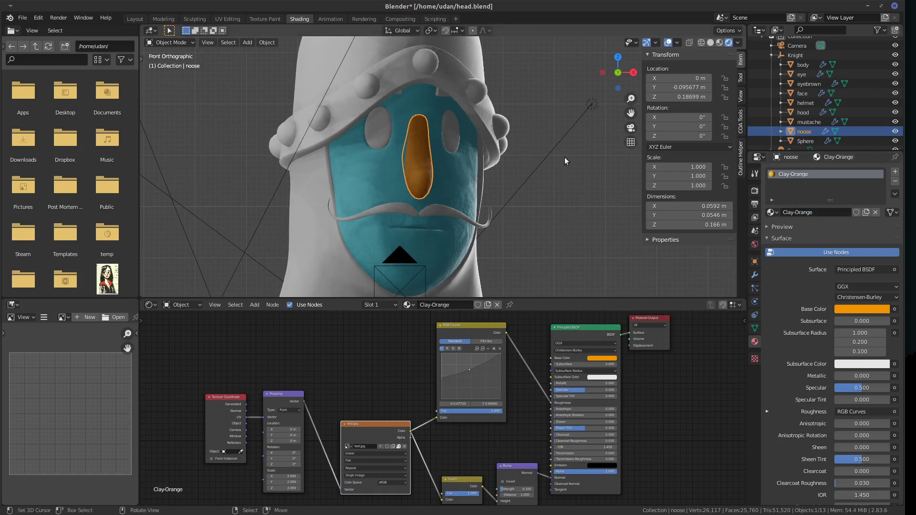
Assign the Clay-Green material to the mustache and make it an independent copy.
{"action": "left_click", "coordinate": [451, 211]}
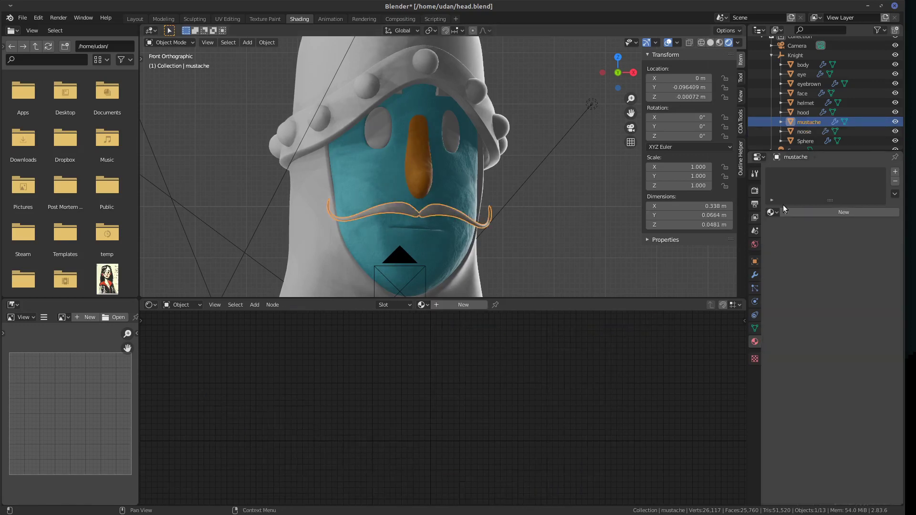
{"action": "left_click", "coordinate": [771, 212]}
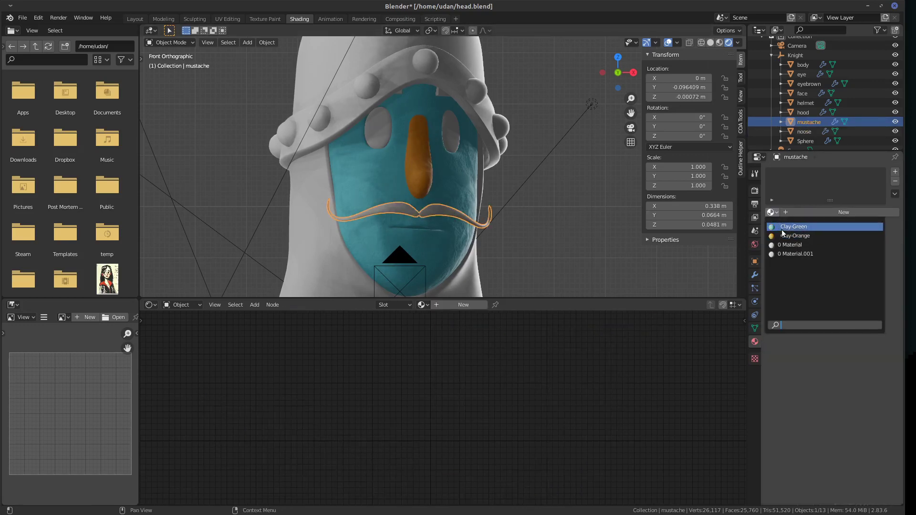
{"action": "left_click", "coordinate": [781, 230]}
{"action": "left_click", "coordinate": [860, 211]}
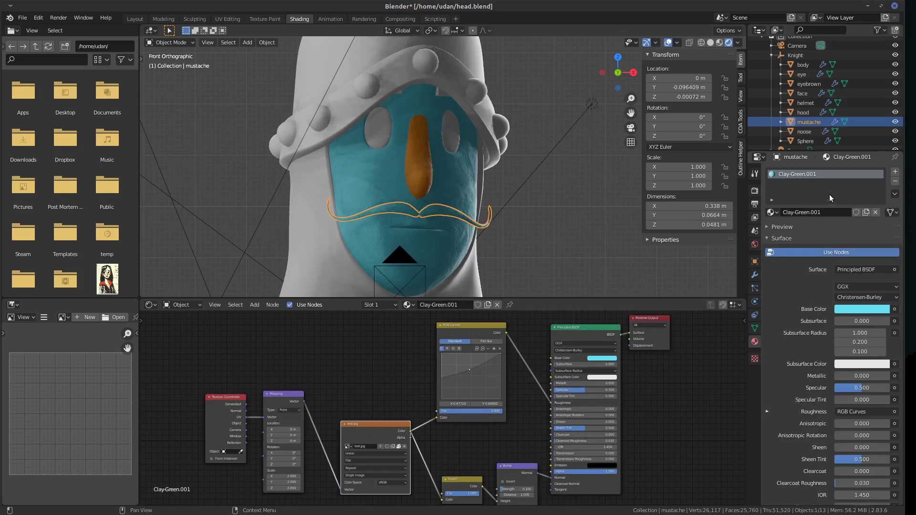
Rename the mustache's copied material to Clay-Gray.
{"action": "left_click", "coordinate": [807, 213]}
{"action": "left_click_drag", "start_coordinate": [802, 215], "coordinate": [832, 215]}
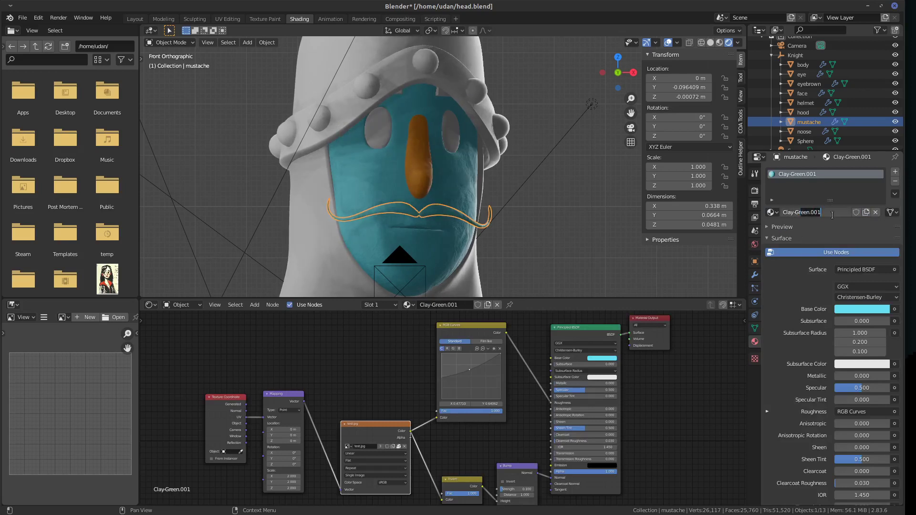
{"action": "type", "text": "Gray"}
{"action": "key", "text": "Return"}
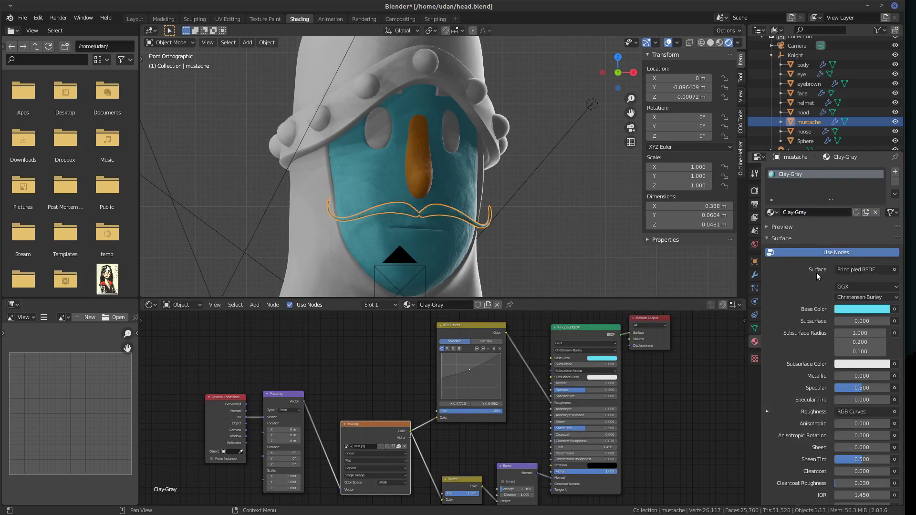
Change the Clay-Gray material's Base Color to a very dark navy blue.
{"action": "left_click", "coordinate": [845, 310]}
{"action": "left_click", "coordinate": [594, 357]}
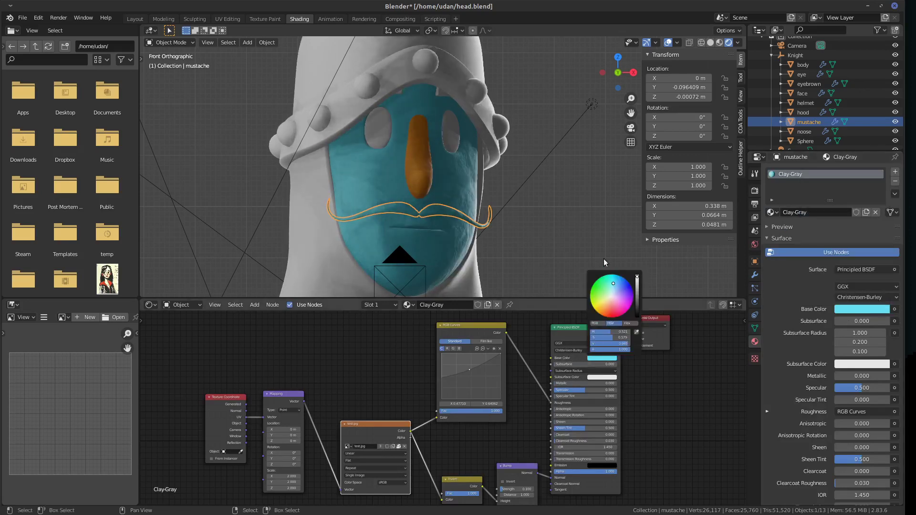
{"action": "left_click", "coordinate": [635, 302]}
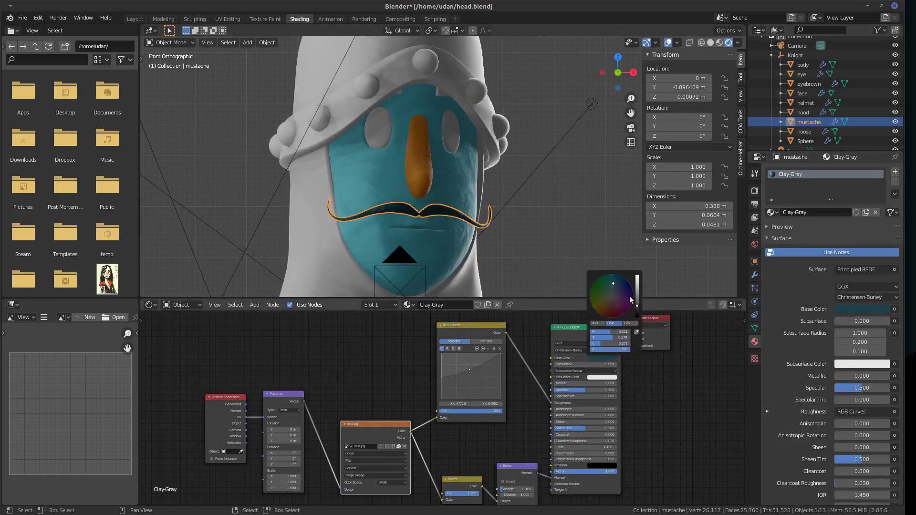
{"action": "left_click_drag", "start_coordinate": [629, 296], "coordinate": [606, 296]}
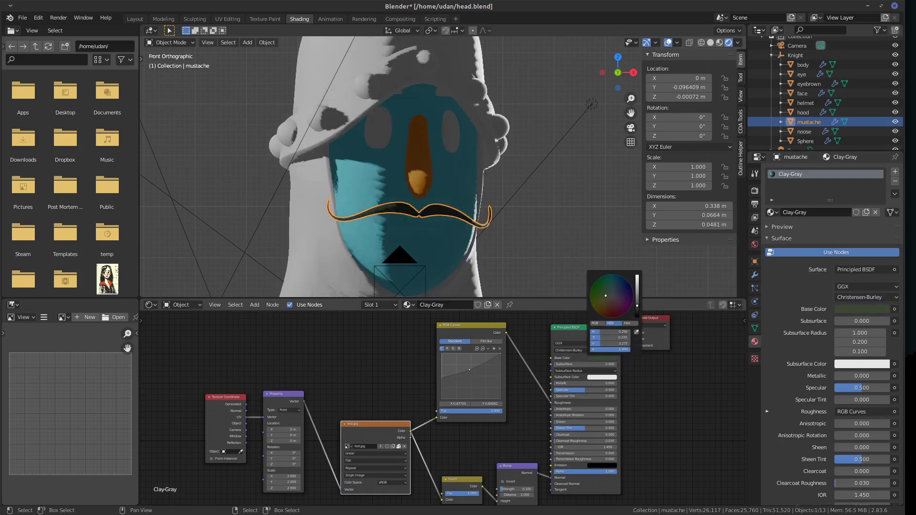
{"action": "scroll", "coordinate": [511, 208], "scroll_direction": "up", "scroll_amount": 1}
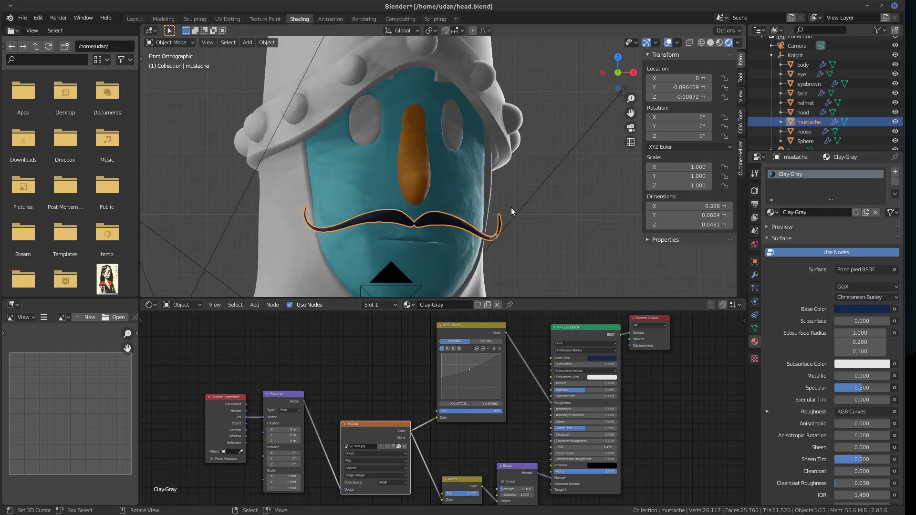
Assign the existing Clay-Gray material to the eyes.
{"action": "left_click", "coordinate": [459, 138]}
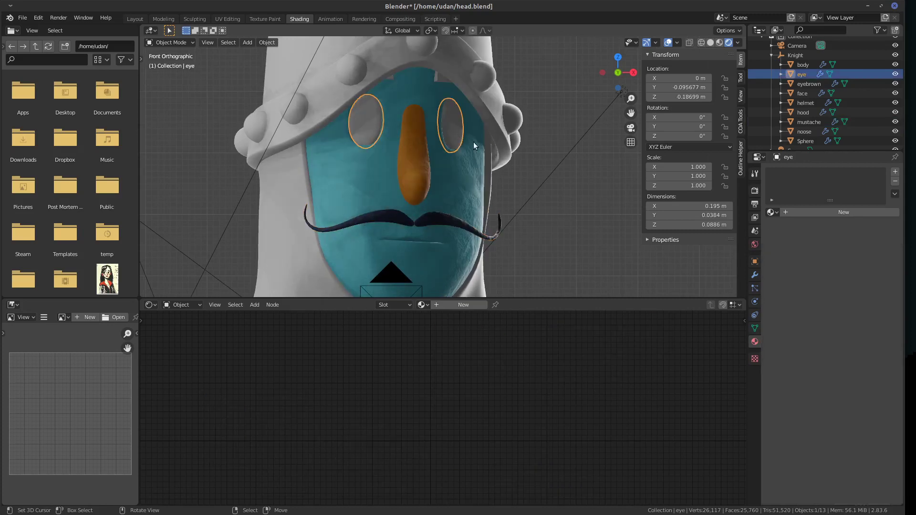
{"action": "left_click", "coordinate": [771, 211]}
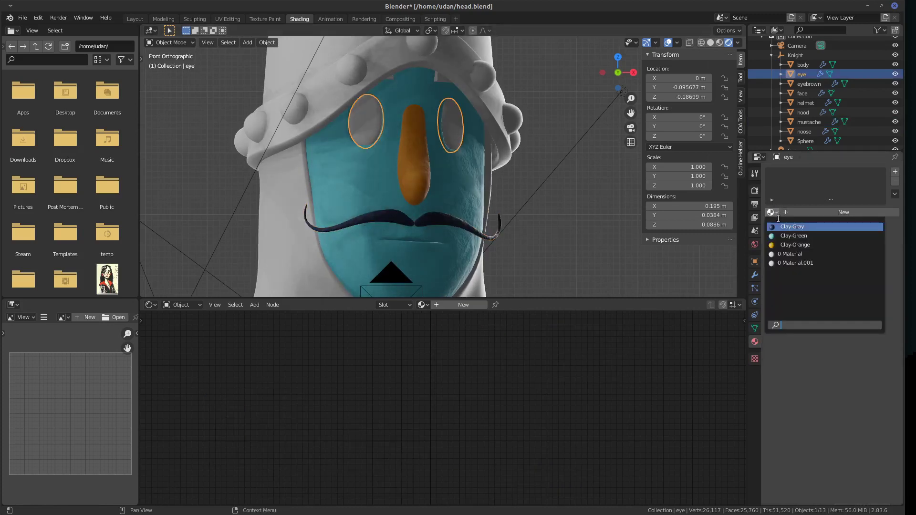
{"action": "left_click", "coordinate": [782, 227]}
{"action": "scroll", "coordinate": [457, 156], "scroll_direction": "down", "scroll_amount": 2}
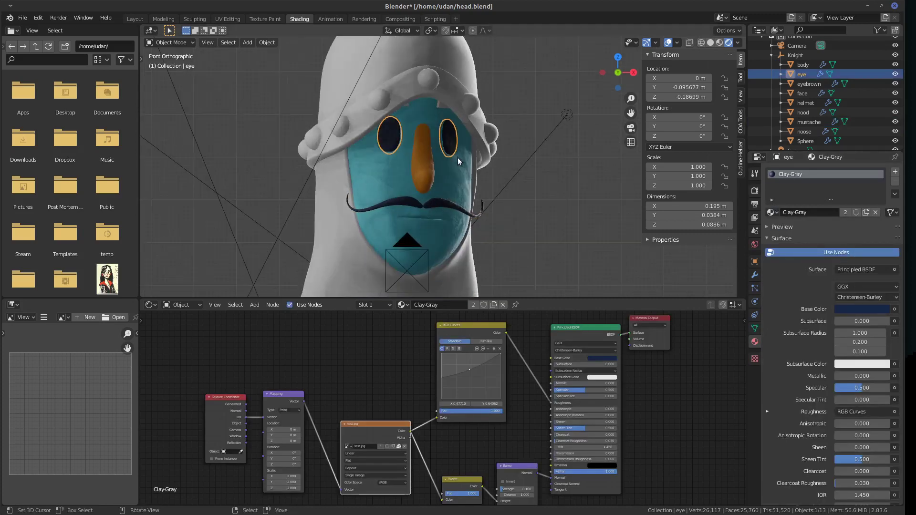
Apply Shade Smooth to the mustache and inspect its surface up close.
{"action": "middle_click_drag", "start_coordinate": [457, 158], "coordinate": [498, 134]}
{"action": "scroll", "coordinate": [503, 171], "scroll_direction": "up", "scroll_amount": 3}
{"action": "scroll", "coordinate": [498, 133], "scroll_direction": "up", "scroll_amount": 5}
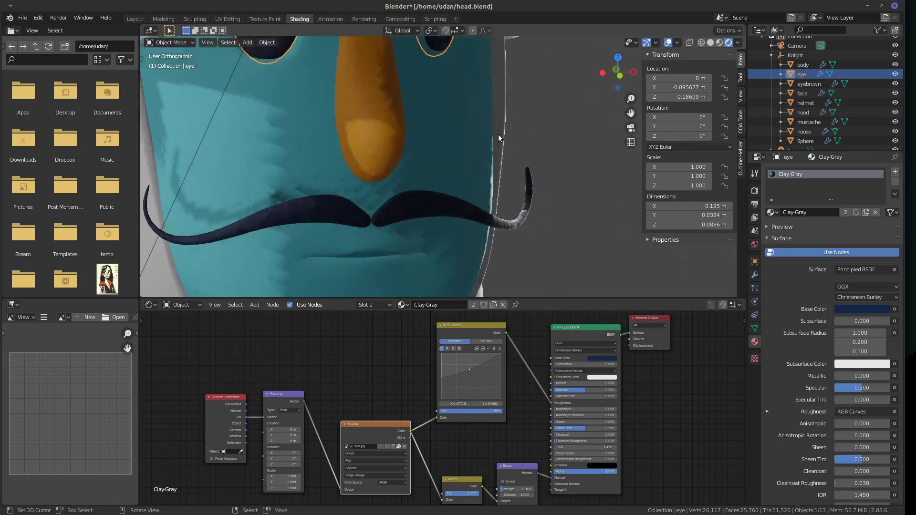
{"action": "scroll", "coordinate": [485, 109], "scroll_direction": "down", "scroll_amount": 5}
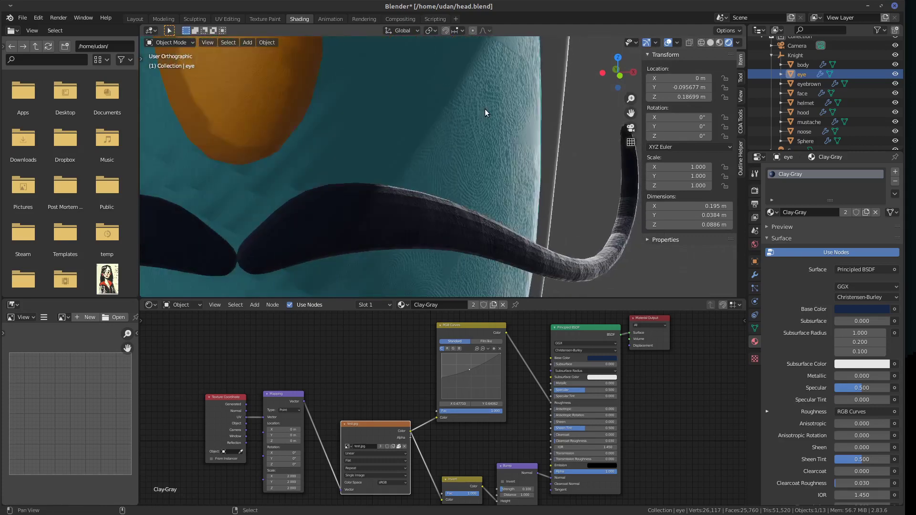
{"action": "middle_click_drag", "start_coordinate": [485, 109], "coordinate": [454, 155]}
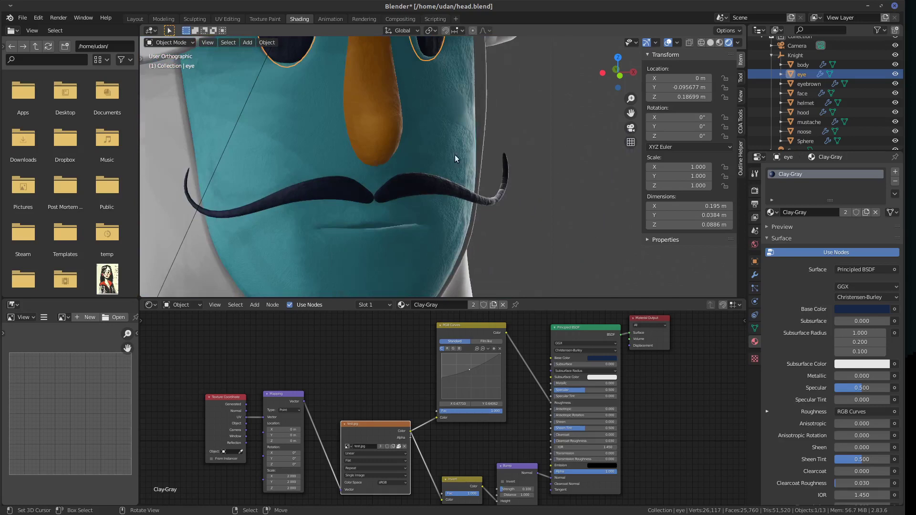
{"action": "left_click", "coordinate": [432, 182]}
{"action": "left_click", "coordinate": [262, 42]}
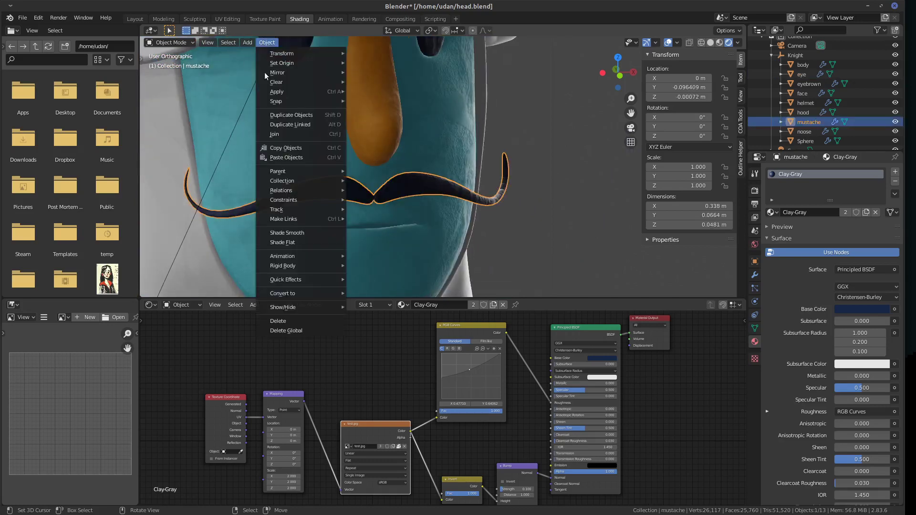
{"action": "left_click", "coordinate": [281, 231]}
{"action": "scroll", "coordinate": [496, 218], "scroll_direction": "up", "scroll_amount": 5}
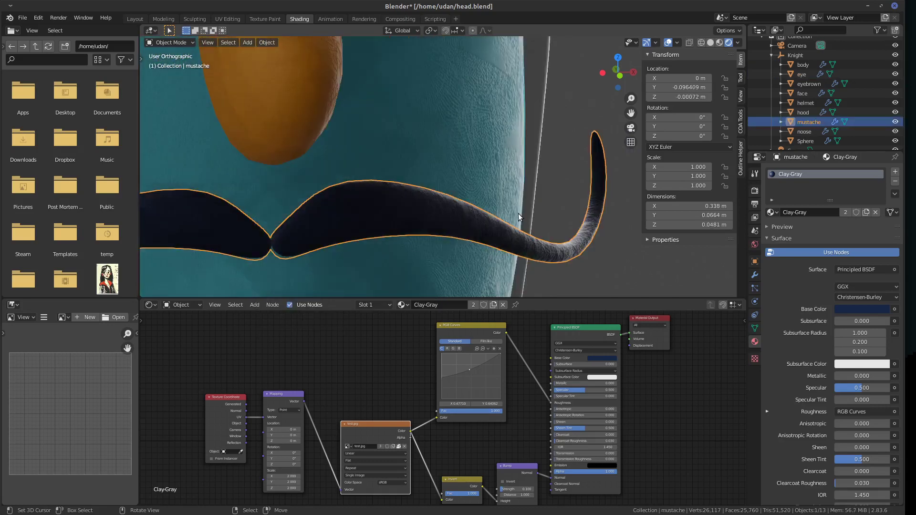
{"action": "scroll", "coordinate": [519, 207], "scroll_direction": "up", "scroll_amount": 4}
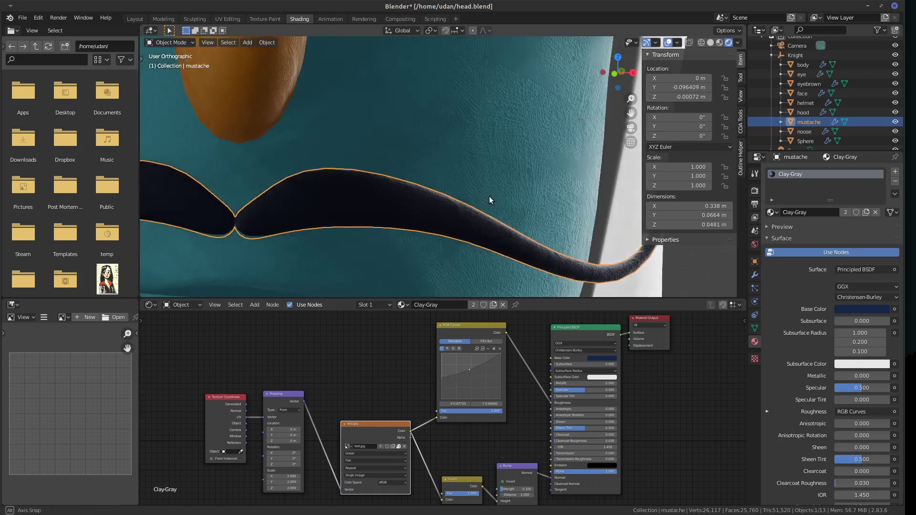
{"action": "scroll", "coordinate": [487, 191], "scroll_direction": "down", "scroll_amount": 10}
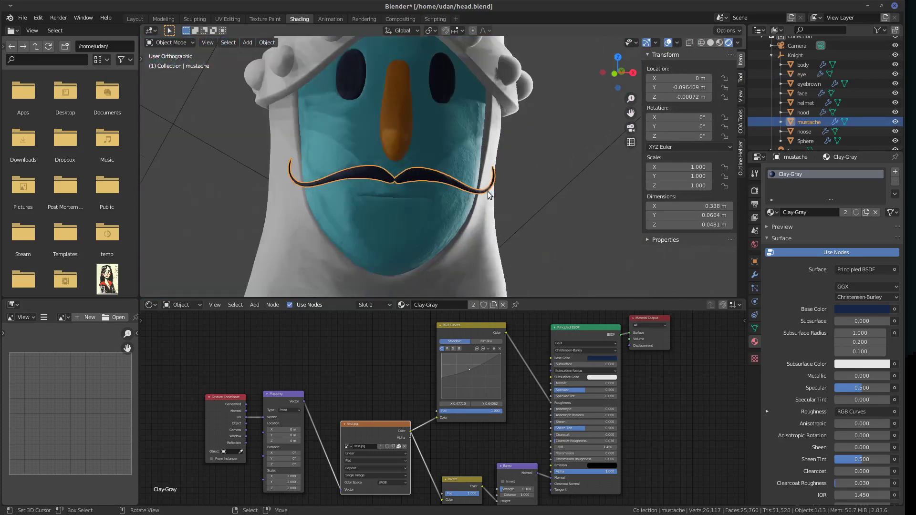
From the front view, assign the Clay-Green material to the hood and make it an independent copy.
{"action": "key", "text": "KP_1"}
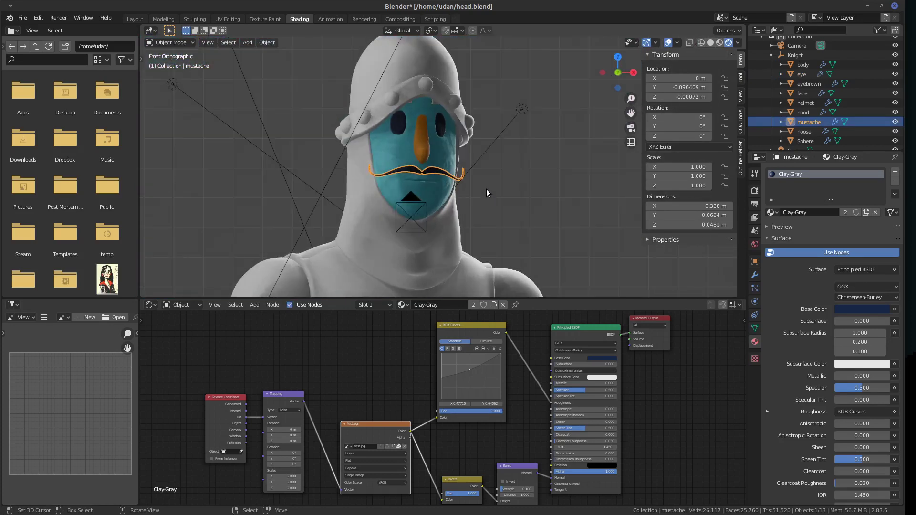
{"action": "scroll", "coordinate": [544, 225], "scroll_direction": "up", "scroll_amount": 1}
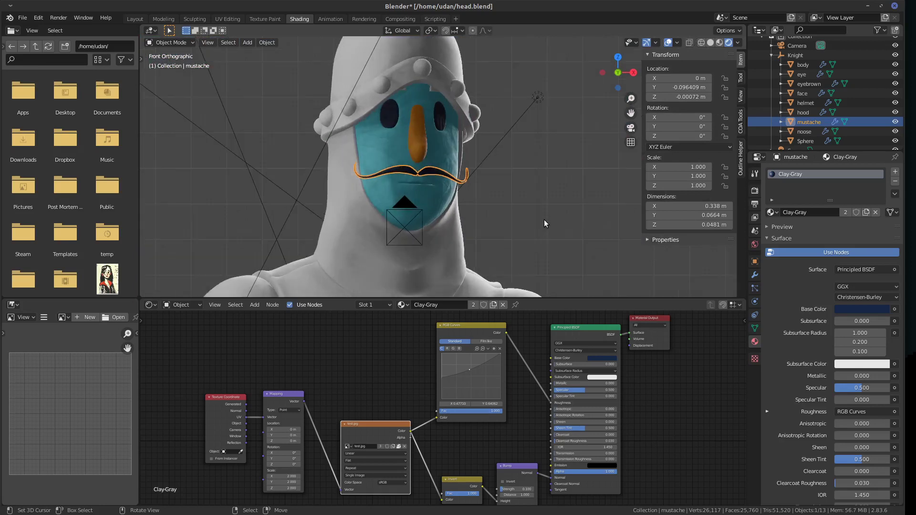
{"action": "middle_click_drag", "start_coordinate": [484, 156], "coordinate": [490, 160], "text": "shift"}
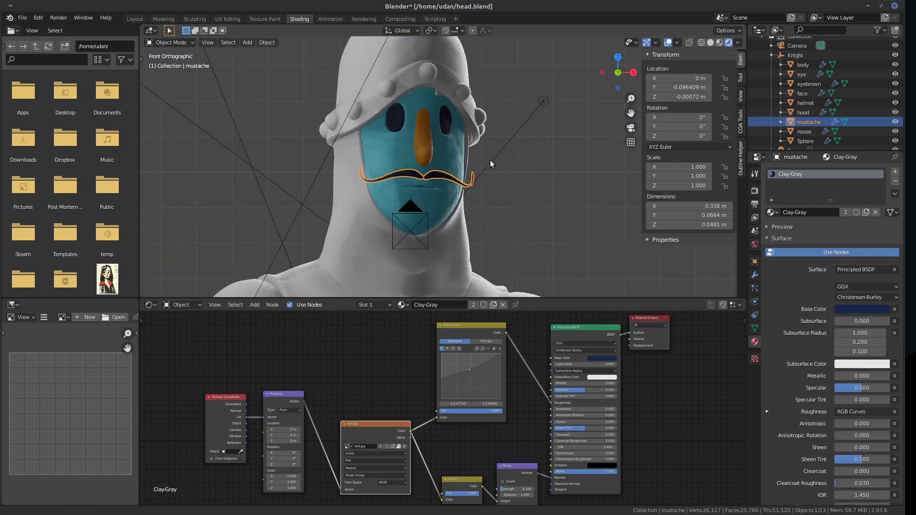
{"action": "left_click", "coordinate": [459, 100]}
{"action": "scroll", "coordinate": [459, 100], "scroll_direction": "down", "scroll_amount": 4}
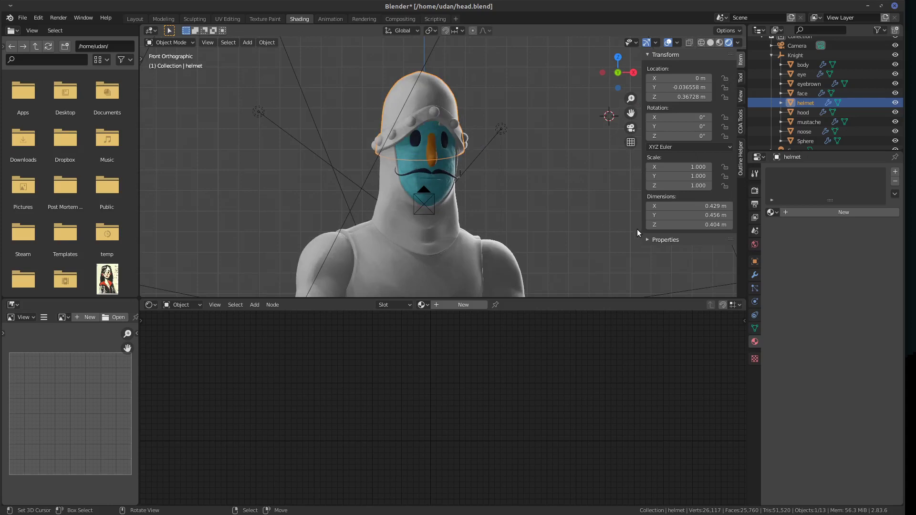
{"action": "scroll", "coordinate": [620, 222], "scroll_direction": "up", "scroll_amount": 3}
{"action": "scroll", "coordinate": [572, 205], "scroll_direction": "up", "scroll_amount": 2}
{"action": "left_click", "coordinate": [442, 276]}
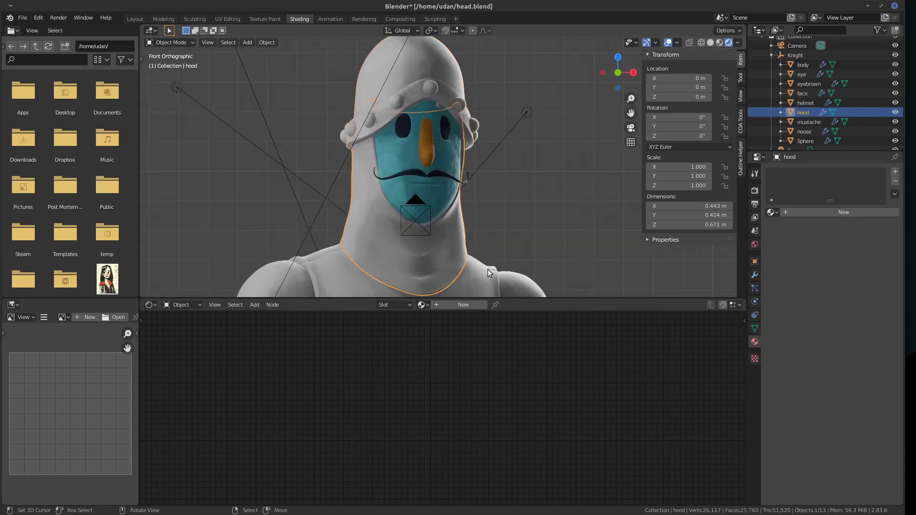
{"action": "middle_click_drag", "start_coordinate": [537, 249], "coordinate": [532, 215], "text": "shift"}
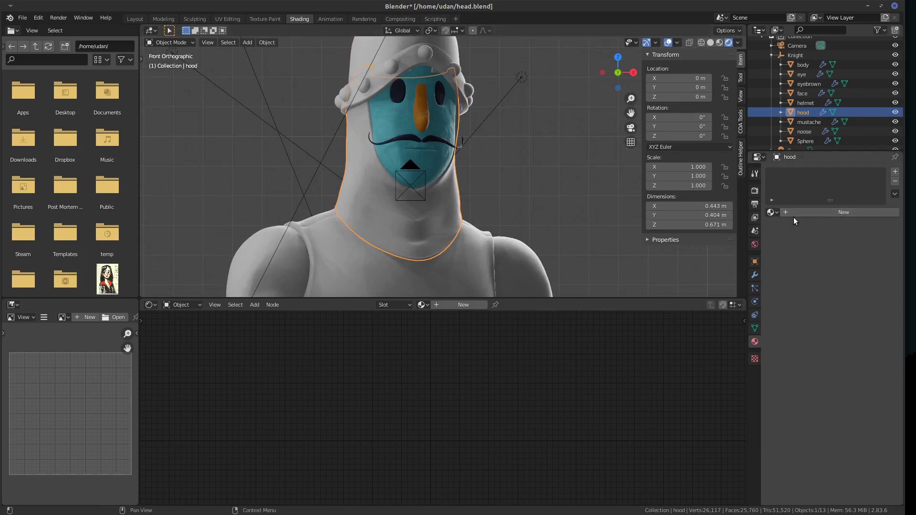
{"action": "left_click", "coordinate": [773, 212]}
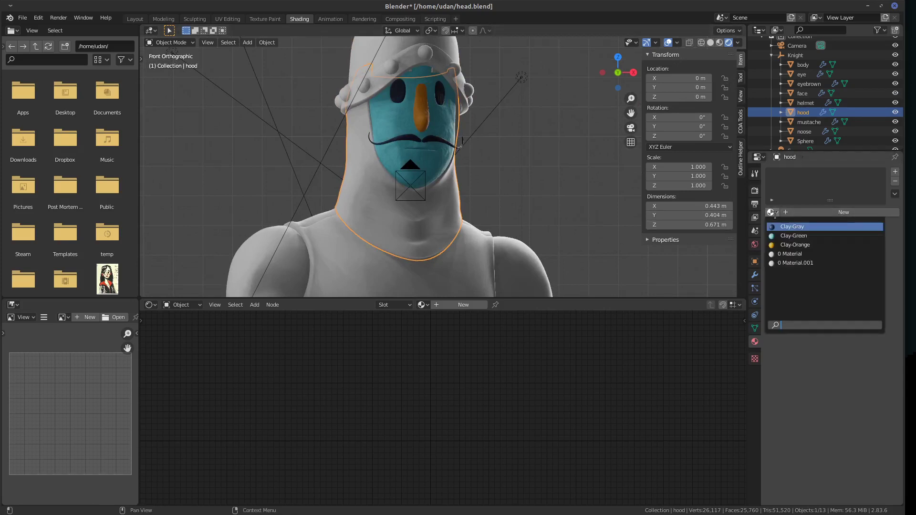
{"action": "left_click", "coordinate": [789, 235]}
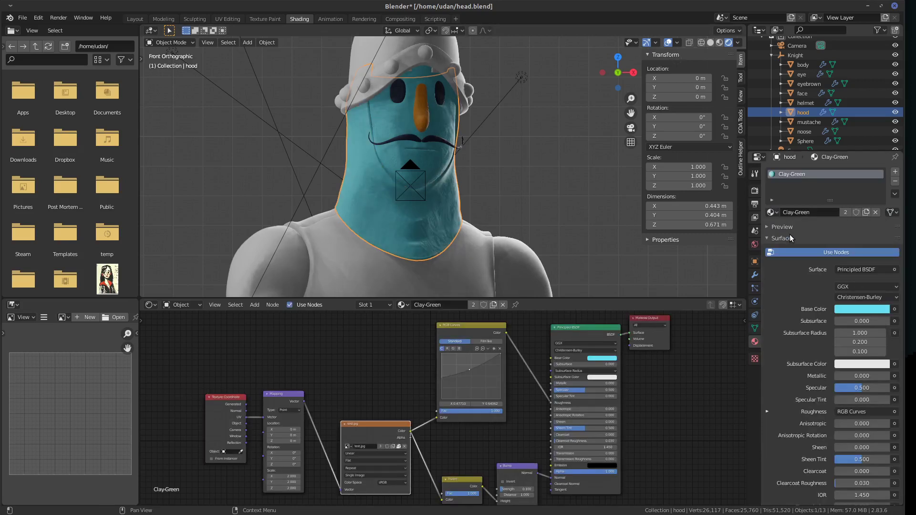
{"action": "left_click", "coordinate": [866, 212]}
Rename the hood's material to Clay-Bluishgray and change its Base Color to a dark greyish blue.
{"action": "left_click", "coordinate": [834, 209]}
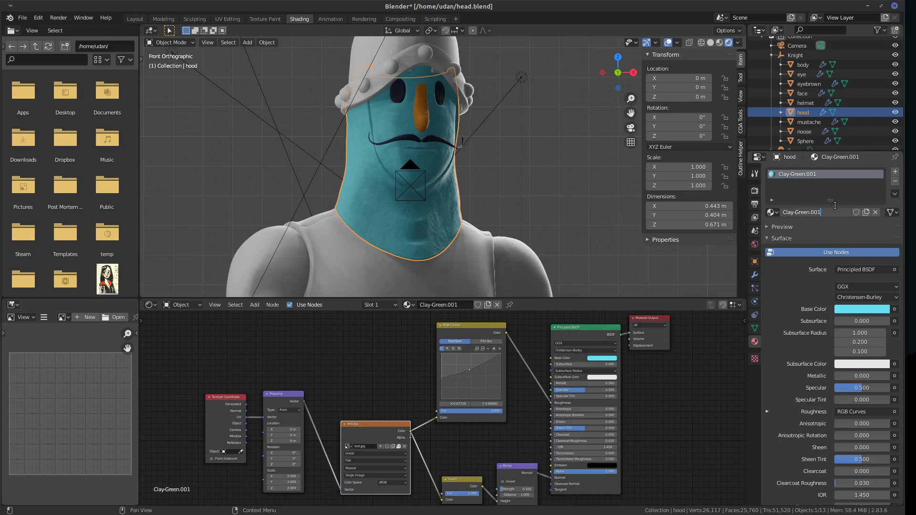
{"action": "key", "text": "BackSpace"}
{"action": "key", "text": "BackSpace"}
{"action": "key", "text": "BackSpace"}
{"action": "key", "text": "BackSpace"}
{"action": "key", "text": "BackSpace"}
{"action": "type", "text": "B"}
{"action": "key", "text": "Return"}
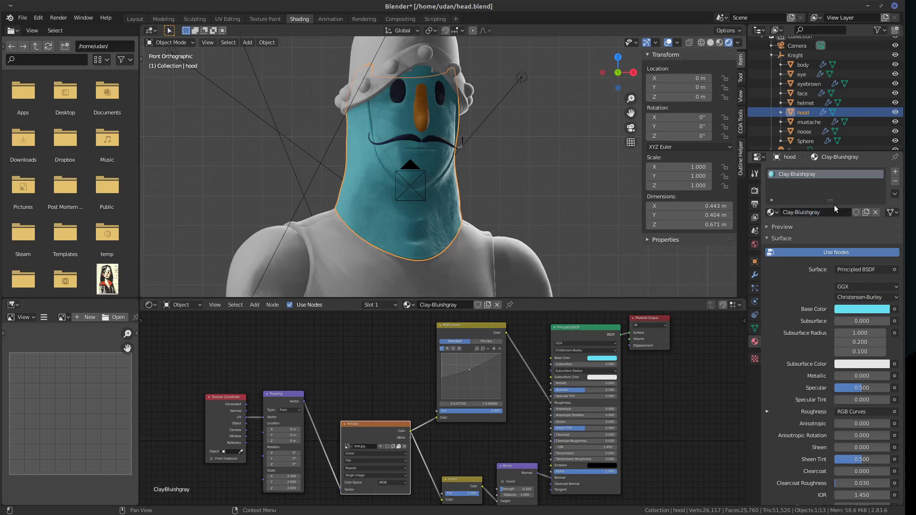
{"action": "left_click", "coordinate": [855, 311]}
{"action": "mouse_move", "coordinate": [879, 197]}
{"action": "left_mouse_down"}
{"action": "mouse_move", "coordinate": [876, 220]}
{"action": "mouse_move", "coordinate": [846, 187]}
{"action": "left_mouse_up"}
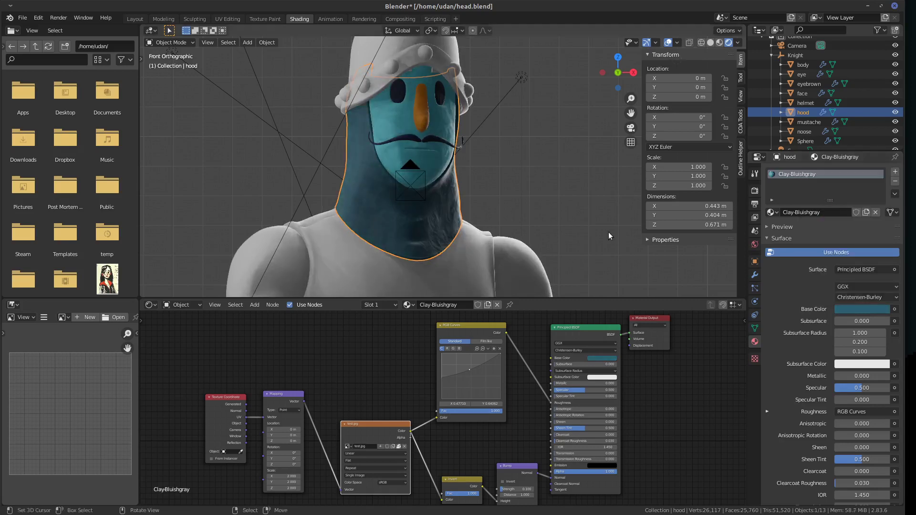
Select the linked arm geometry in the body's mesh and give the body the Clay-Bluishgray material.
{"action": "left_click", "coordinate": [517, 259]}
{"action": "scroll", "coordinate": [517, 258], "scroll_direction": "down", "scroll_amount": 1}
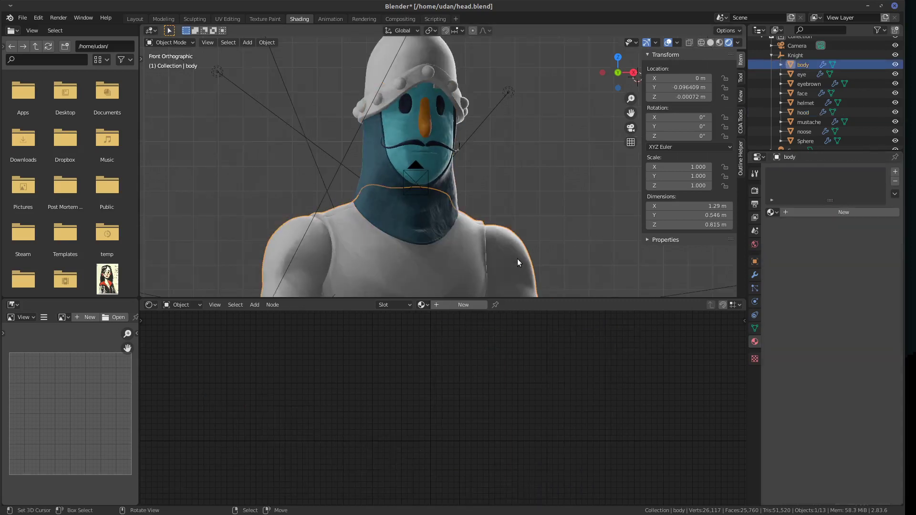
{"action": "key", "text": "Tab"}
{"action": "left_click", "coordinate": [517, 258]}
{"action": "key", "text": "ctrl+l"}
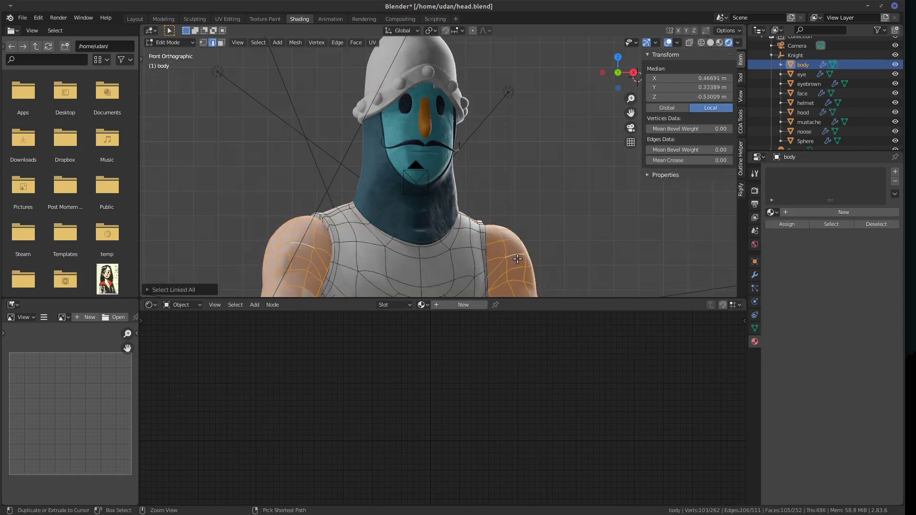
{"action": "left_click", "coordinate": [771, 212]}
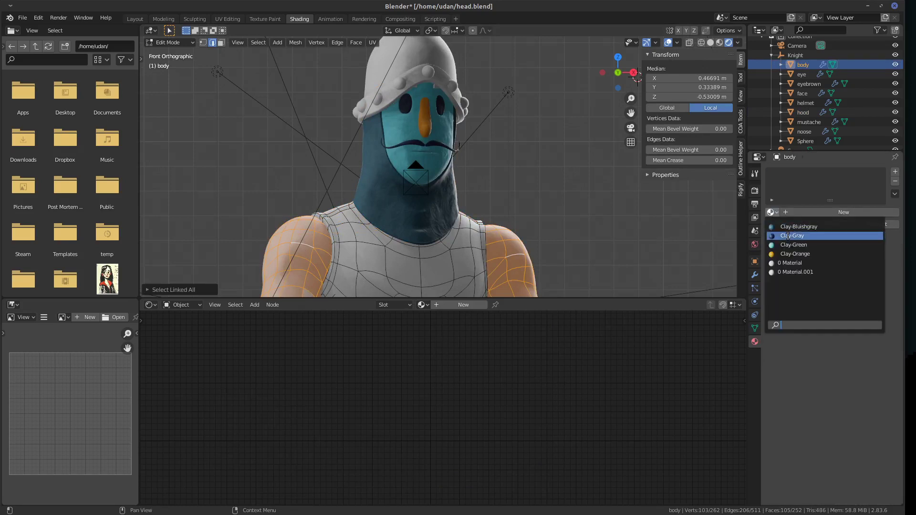
{"action": "left_click", "coordinate": [790, 226]}
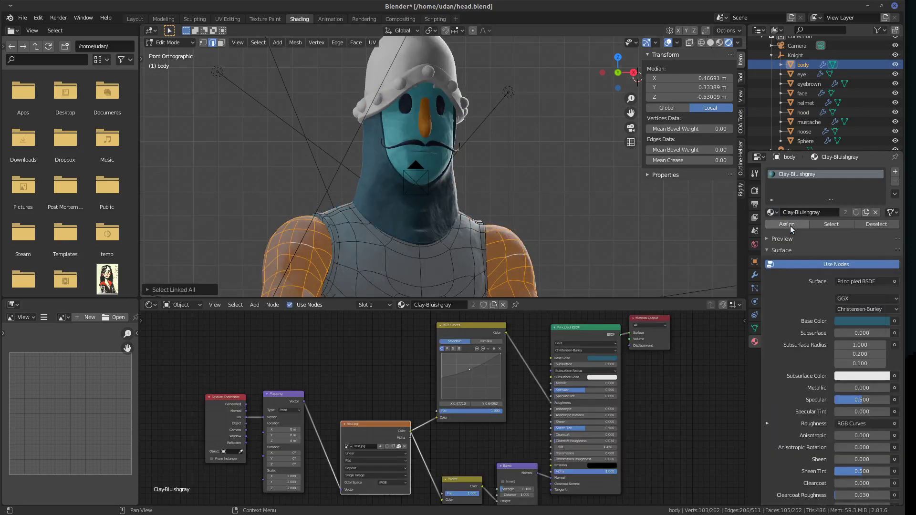
Select the linked torso geometry in the body's mesh and assign it to a new empty material slot.
{"action": "left_click", "coordinate": [455, 248]}
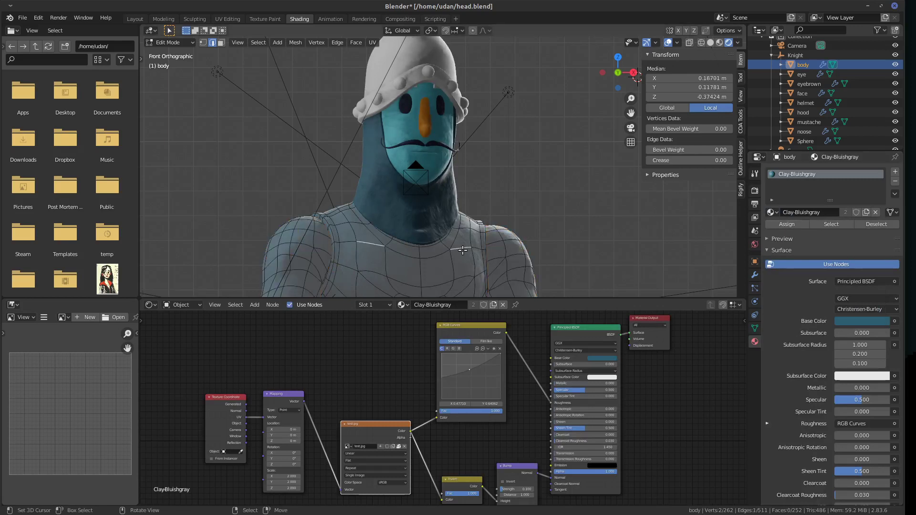
{"action": "key", "text": "l"}
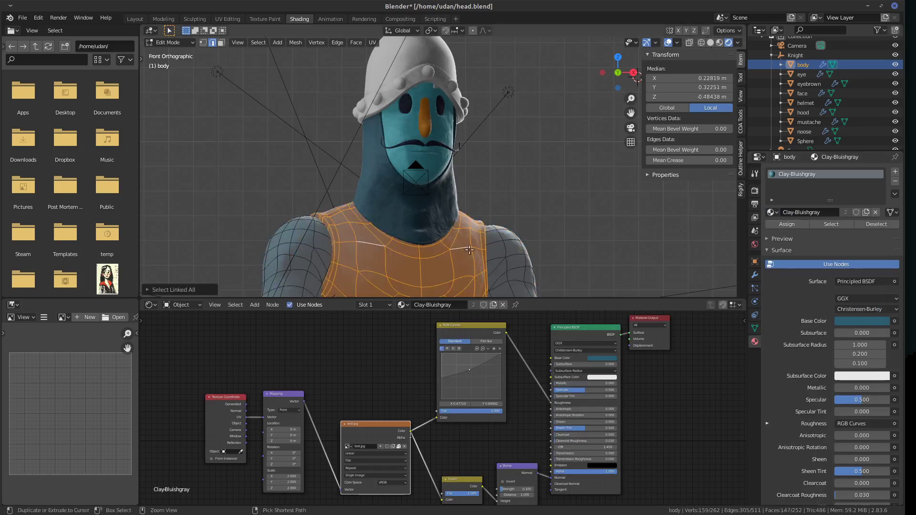
{"action": "left_click", "coordinate": [894, 172]}
{"action": "left_click", "coordinate": [792, 243]}
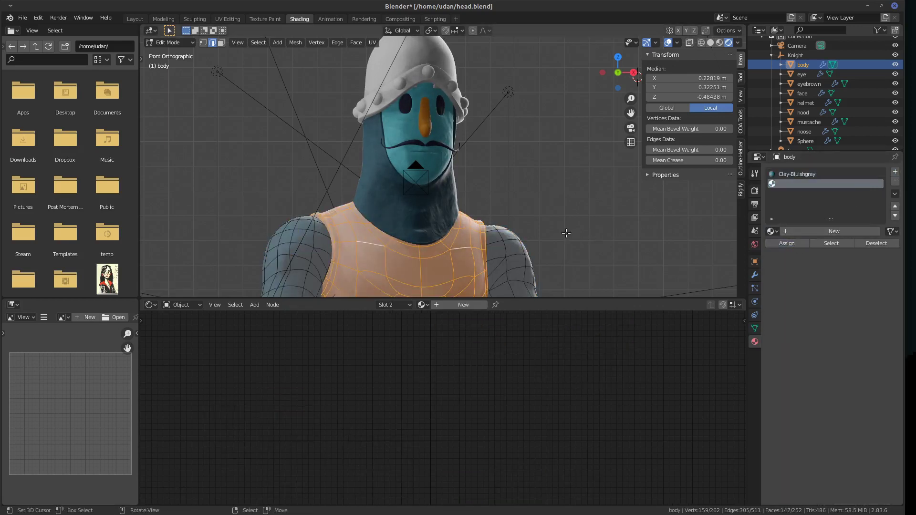
{"action": "key", "text": "Tab"}
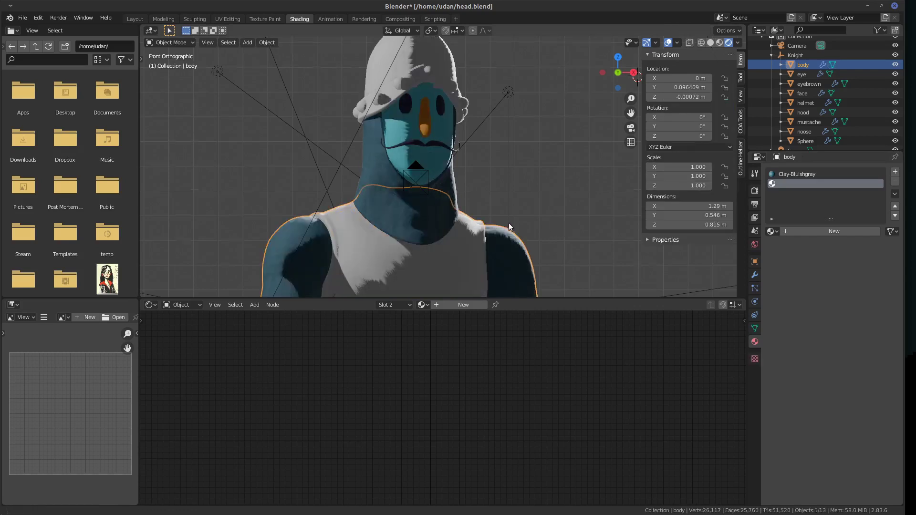
Put the Clay-Green material in the body's empty second slot and make it an independent copy.
{"action": "left_click", "coordinate": [413, 77]}
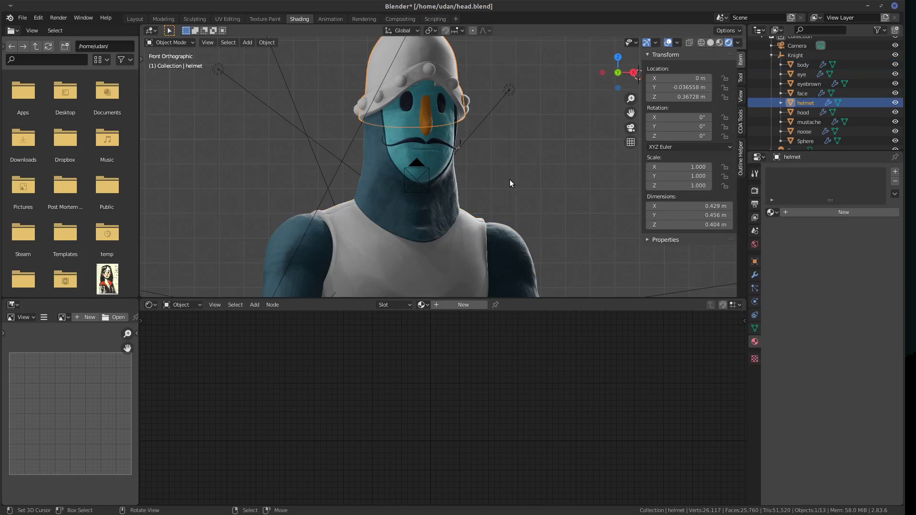
{"action": "middle_click_drag", "start_coordinate": [511, 180], "coordinate": [529, 200]}
{"action": "scroll", "coordinate": [460, 196], "scroll_direction": "up", "scroll_amount": 3}
{"action": "scroll", "coordinate": [461, 197], "scroll_direction": "down", "scroll_amount": 5}
{"action": "left_click", "coordinate": [444, 249]}
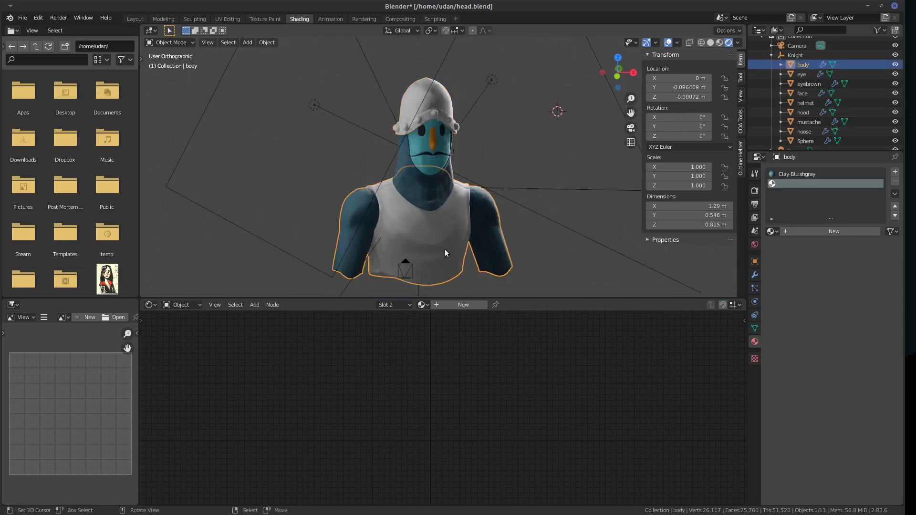
{"action": "left_click", "coordinate": [771, 231]}
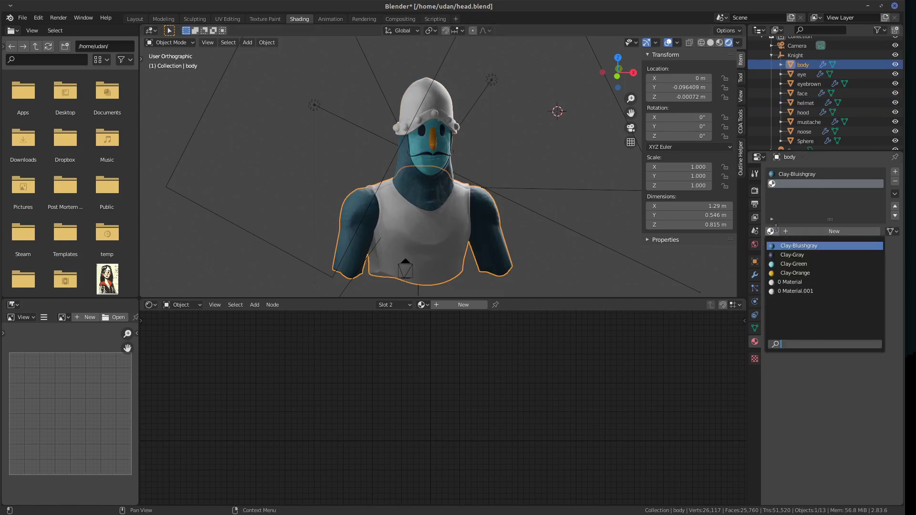
{"action": "left_click", "coordinate": [790, 261]}
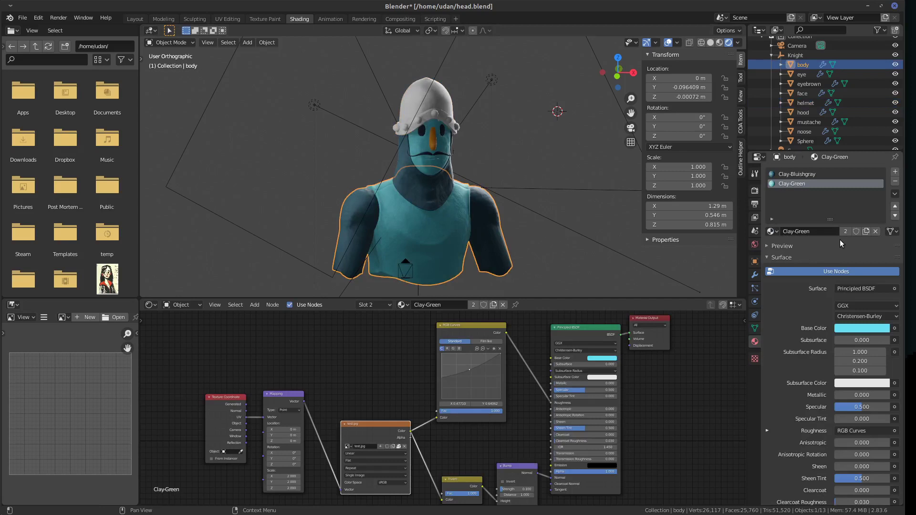
{"action": "left_click", "coordinate": [867, 232]}
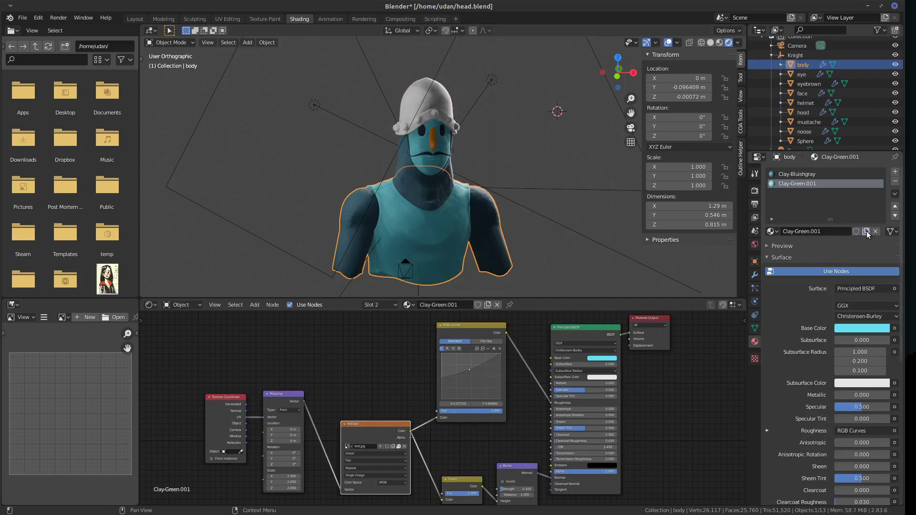
Change the torso material's Base Color to a warm off-white and rename the material Clay-White.
{"action": "left_click", "coordinate": [599, 358]}
{"action": "left_click", "coordinate": [610, 296]}
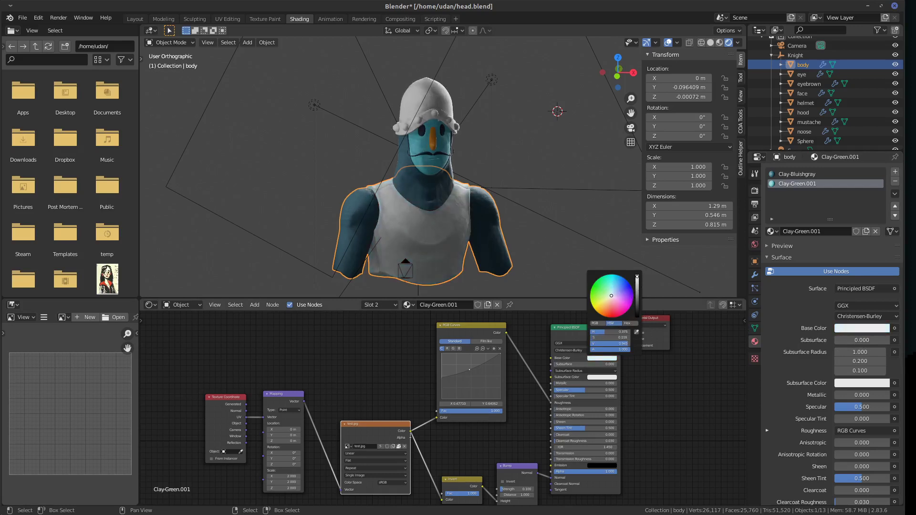
{"action": "left_click", "coordinate": [610, 296]}
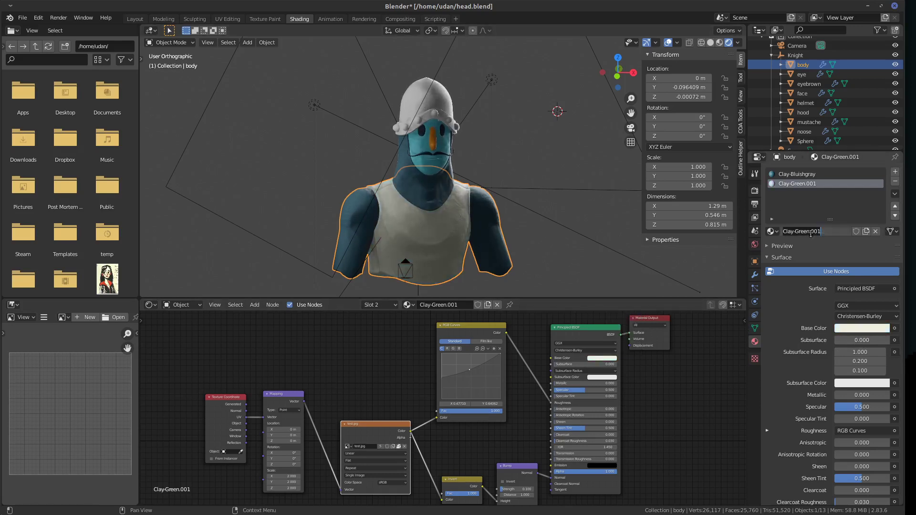
{"action": "left_click_drag", "start_coordinate": [797, 232], "coordinate": [832, 234]}
{"action": "type", "text": "Whi"}
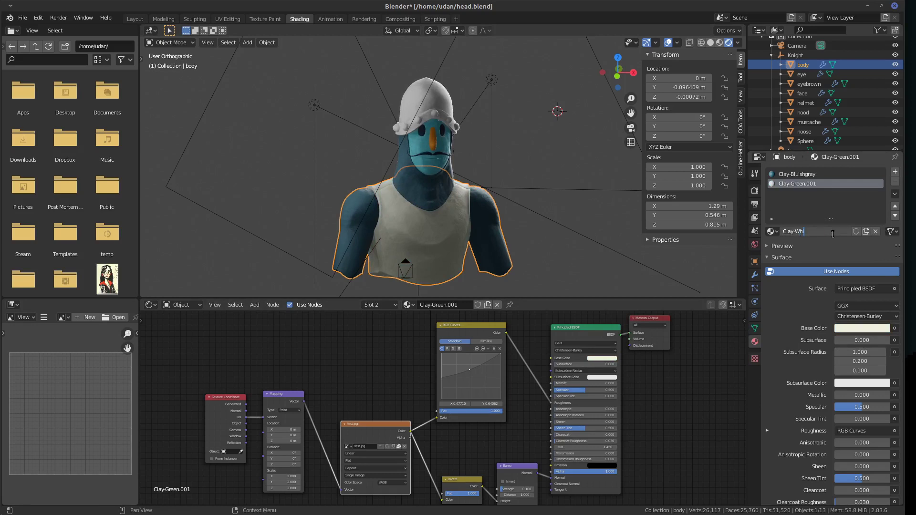
{"action": "type", "text": "te"}
{"action": "key", "text": "Return"}
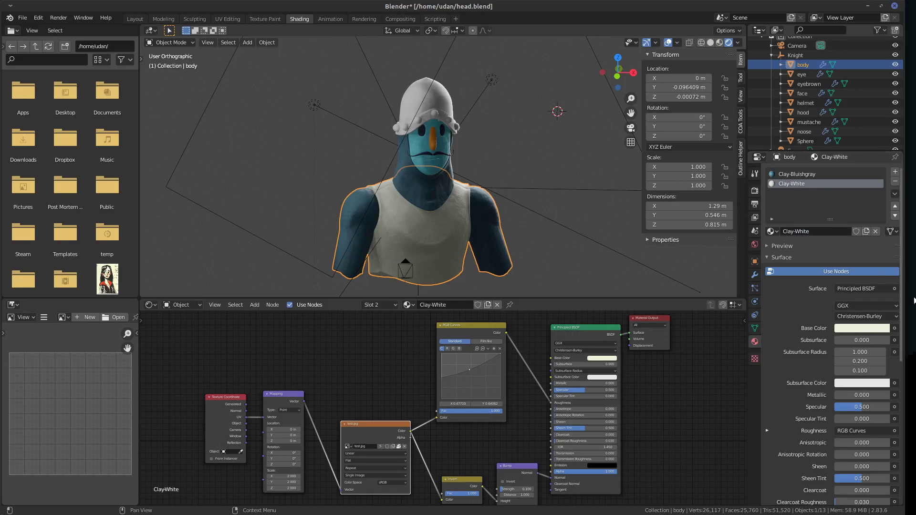
{"action": "left_click", "coordinate": [866, 327]}
From the front view, select the helmet and create a new material for it.
{"action": "scroll", "coordinate": [422, 196], "scroll_direction": "up", "scroll_amount": 2}
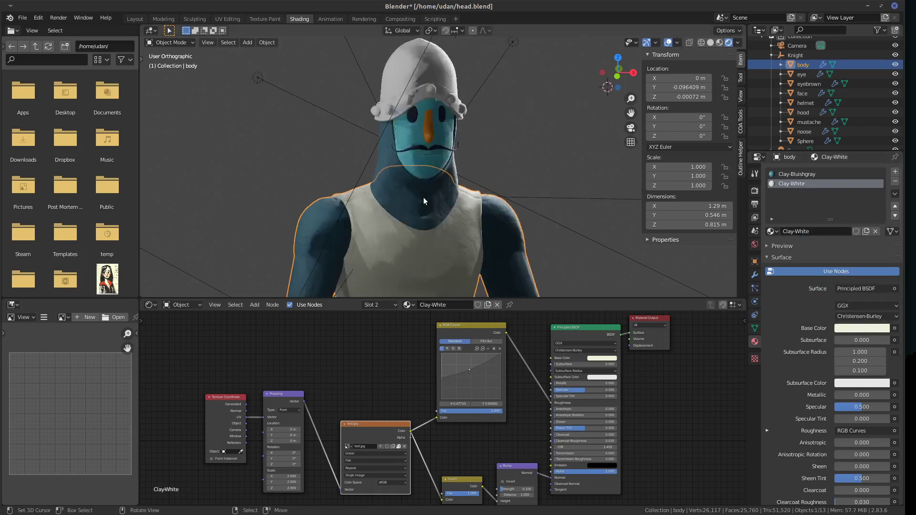
{"action": "scroll", "coordinate": [422, 196], "scroll_direction": "up", "scroll_amount": 1}
{"action": "key", "text": "KP_1"}
{"action": "scroll", "coordinate": [423, 196], "scroll_direction": "up", "scroll_amount": 2}
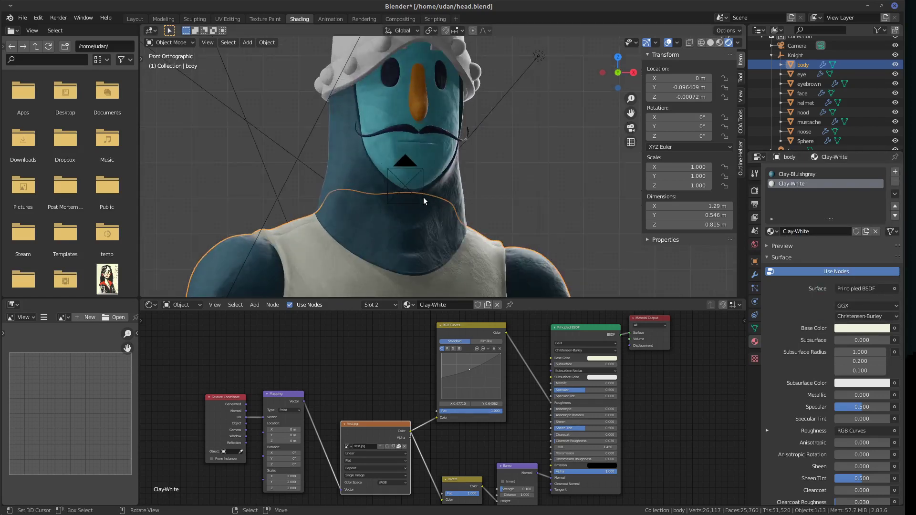
{"action": "scroll", "coordinate": [423, 196], "scroll_direction": "down", "scroll_amount": 4}
{"action": "scroll", "coordinate": [480, 180], "scroll_direction": "up", "scroll_amount": 1}
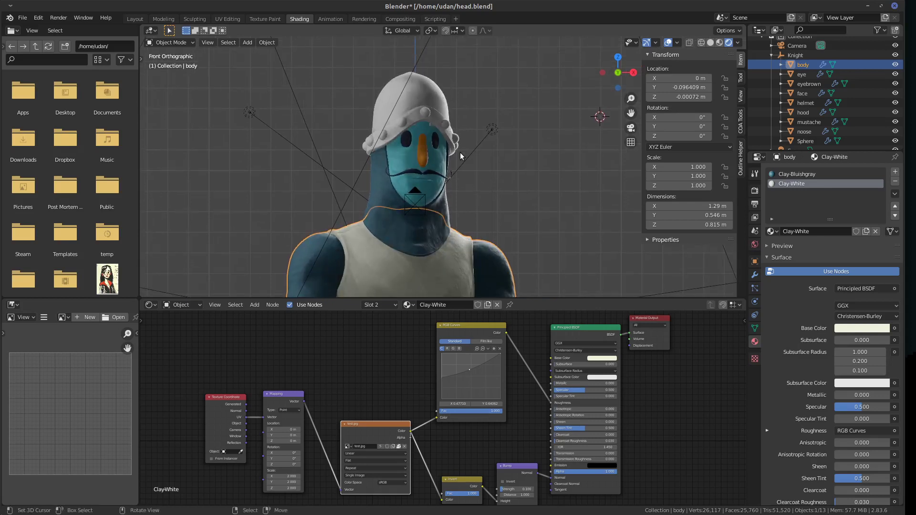
{"action": "left_click", "coordinate": [433, 116]}
{"action": "scroll", "coordinate": [462, 138], "scroll_direction": "up", "scroll_amount": 2}
{"action": "scroll", "coordinate": [487, 158], "scroll_direction": "down", "scroll_amount": 1}
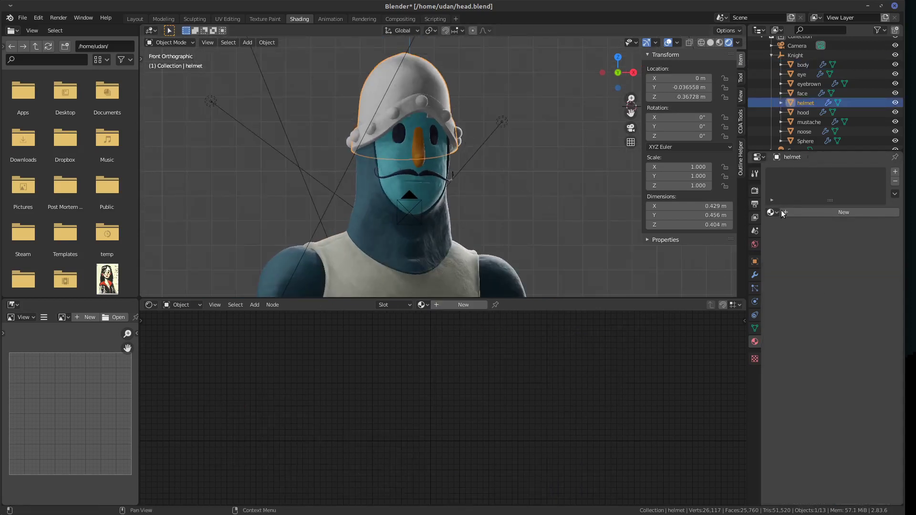
{"action": "left_click", "coordinate": [794, 210]}
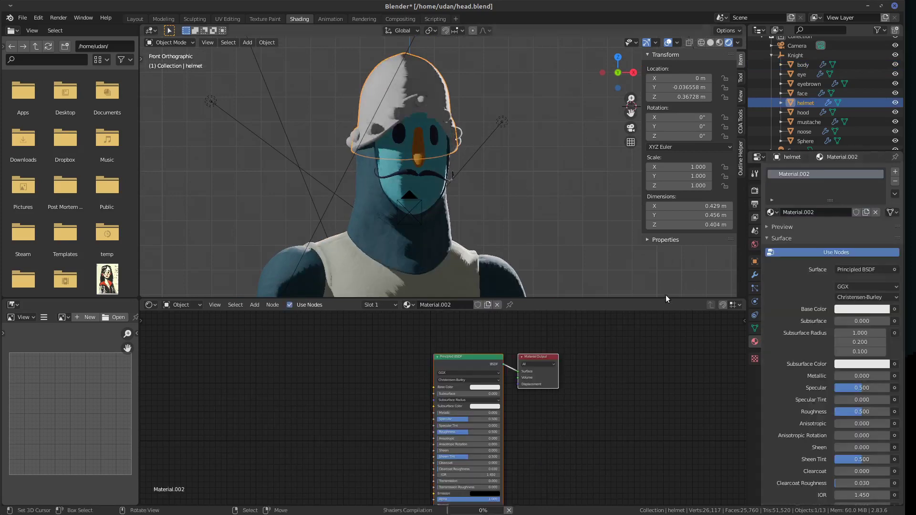
Switch the viewport to Material Preview shading and set the helmet material's Metallic to 1.000.
{"action": "left_click", "coordinate": [476, 388]}
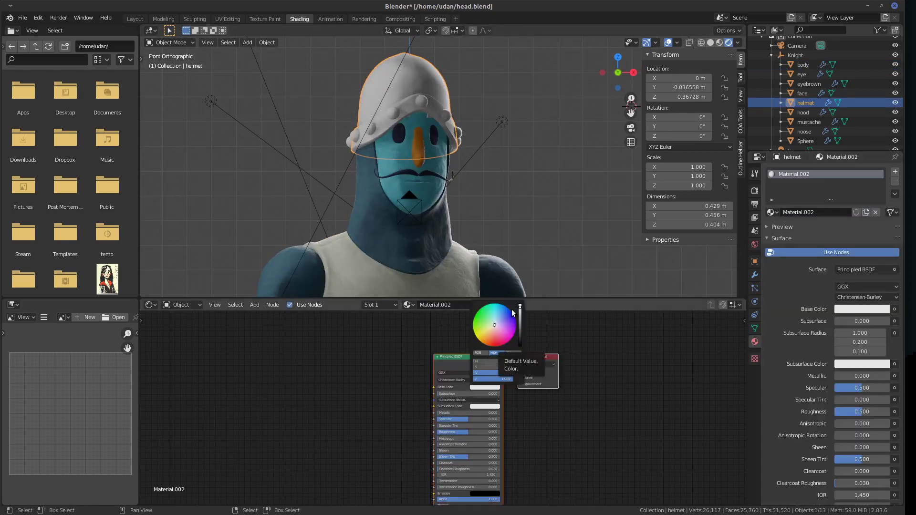
{"action": "left_click", "coordinate": [719, 43]}
{"action": "mouse_move", "coordinate": [445, 199]}
{"action": "middle_mouse_down"}
{"action": "mouse_move", "coordinate": [411, 220]}
{"action": "mouse_move", "coordinate": [378, 216]}
{"action": "mouse_move", "coordinate": [447, 210]}
{"action": "middle_mouse_up"}
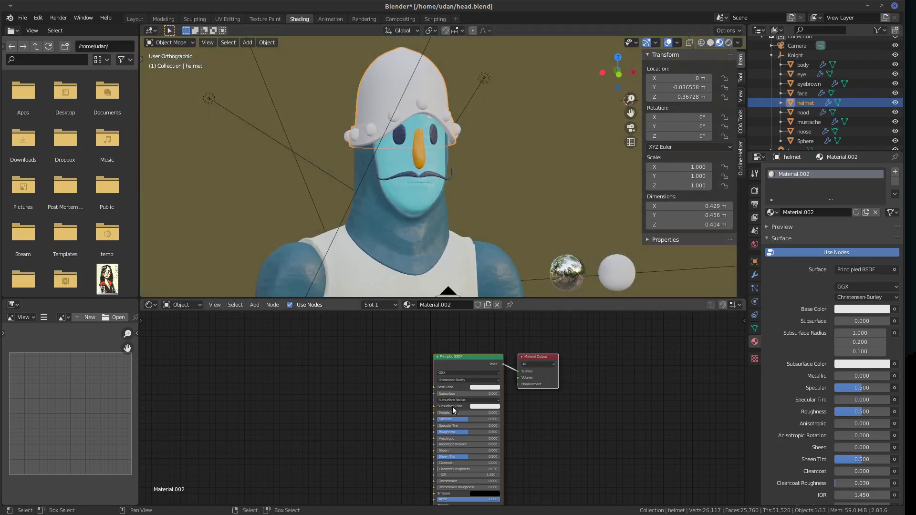
{"action": "left_click_drag", "start_coordinate": [448, 412], "coordinate": [506, 412]}
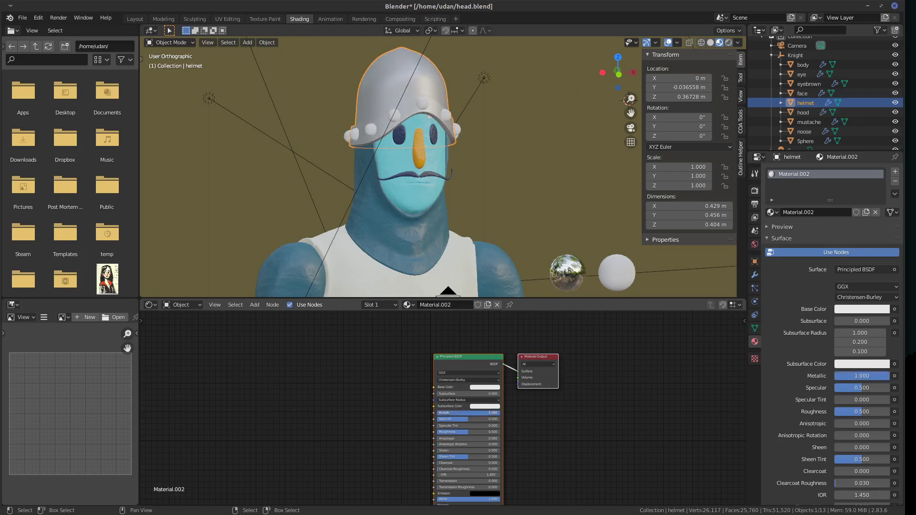
Examine the helmet's metallic surface from several angles and distances.
{"action": "middle_click_drag", "start_coordinate": [403, 121], "coordinate": [362, 144]}
{"action": "scroll", "coordinate": [419, 112], "scroll_direction": "up", "scroll_amount": 4}
{"action": "scroll", "coordinate": [471, 168], "scroll_direction": "down", "scroll_amount": 2}
{"action": "middle_click_drag", "start_coordinate": [470, 168], "coordinate": [419, 136]}
{"action": "scroll", "coordinate": [477, 168], "scroll_direction": "down", "scroll_amount": 2}
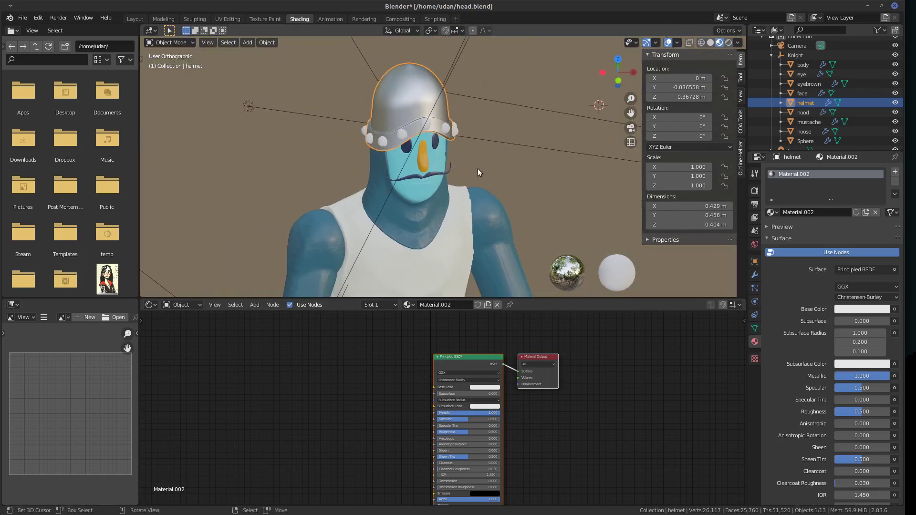
{"action": "middle_click_drag", "start_coordinate": [477, 167], "coordinate": [453, 215]}
{"action": "scroll", "coordinate": [446, 173], "scroll_direction": "up", "scroll_amount": 3}
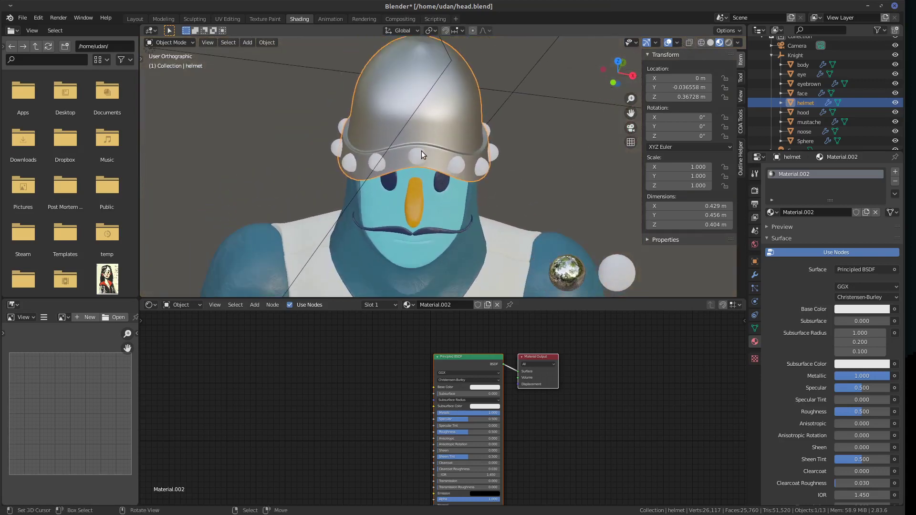
Assign the helmet's material to the rivet spheres and rename the material Metalic.
{"action": "left_click", "coordinate": [421, 151]}
{"action": "left_click", "coordinate": [772, 211]}
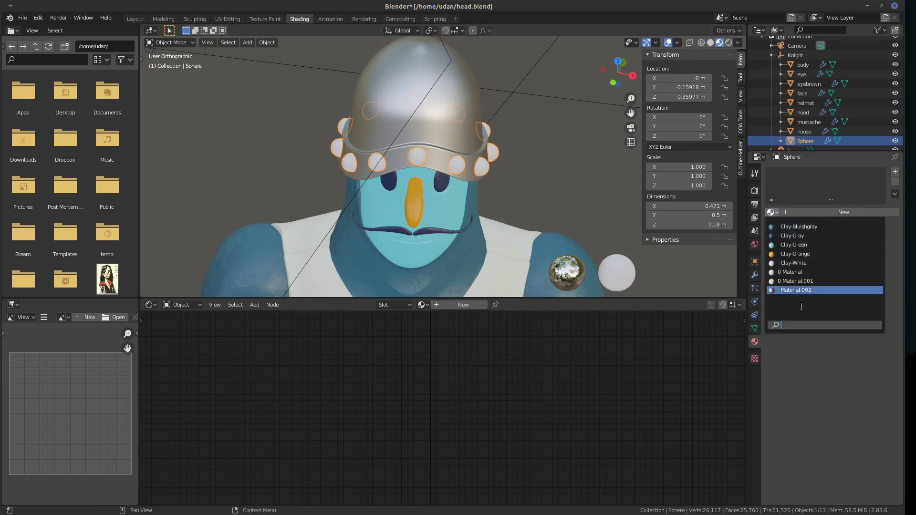
{"action": "left_click", "coordinate": [795, 290]}
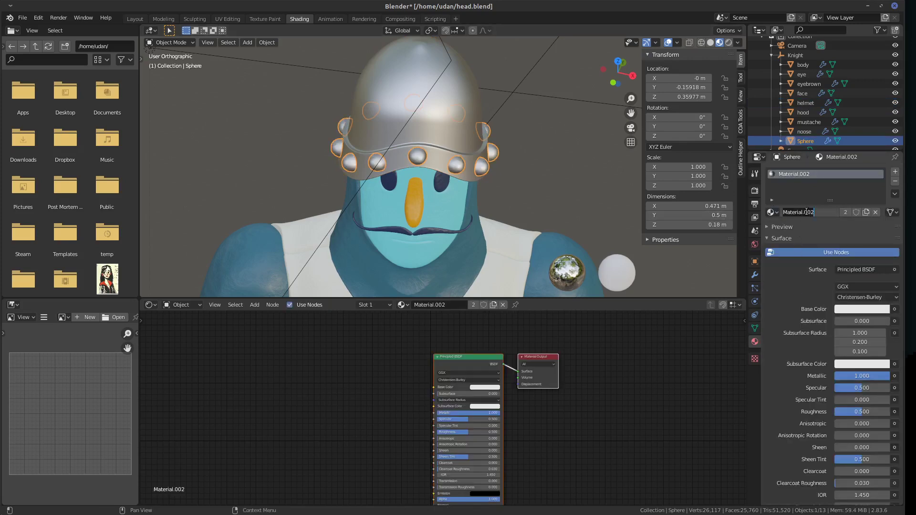
{"action": "type", "text": "Metalic"}
{"action": "key", "text": "Return"}
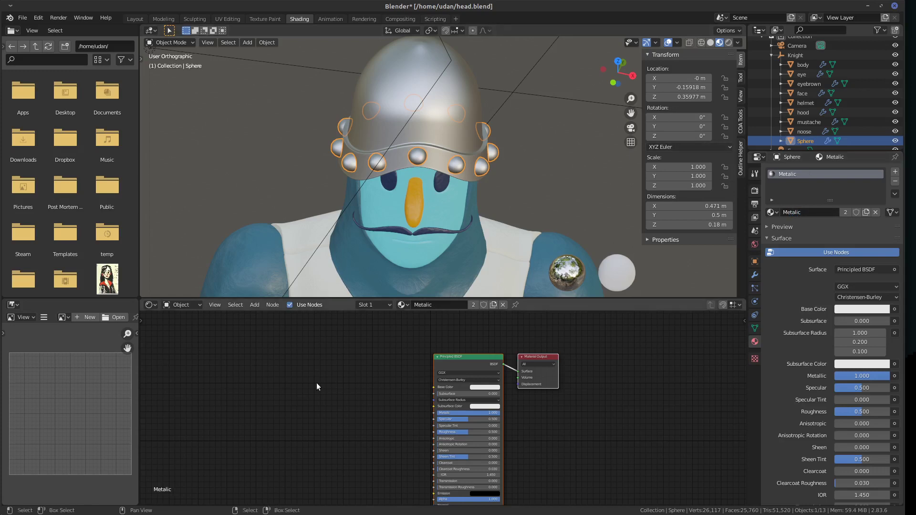
{"action": "left_click", "coordinate": [65, 317]}
{"action": "key", "text": "shift+a"}
{"action": "mouse_move", "coordinate": [279, 400]}
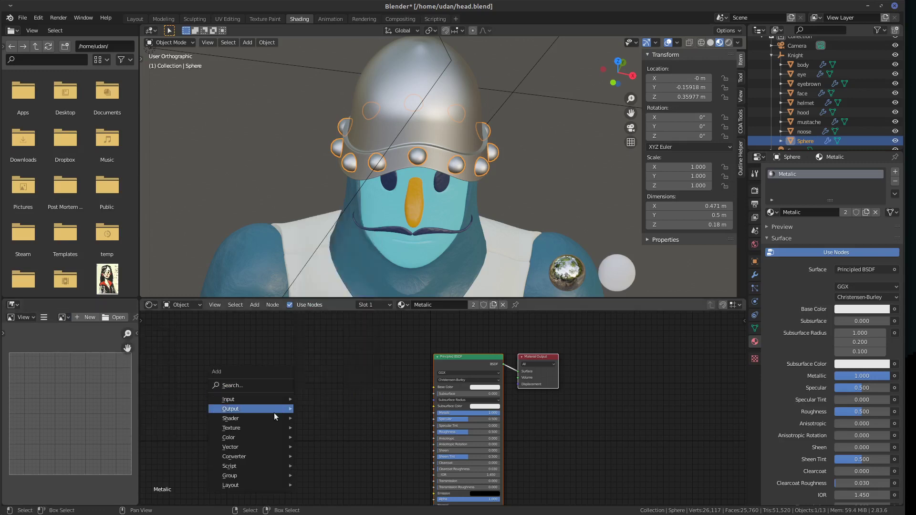
{"action": "mouse_move", "coordinate": [262, 426]}
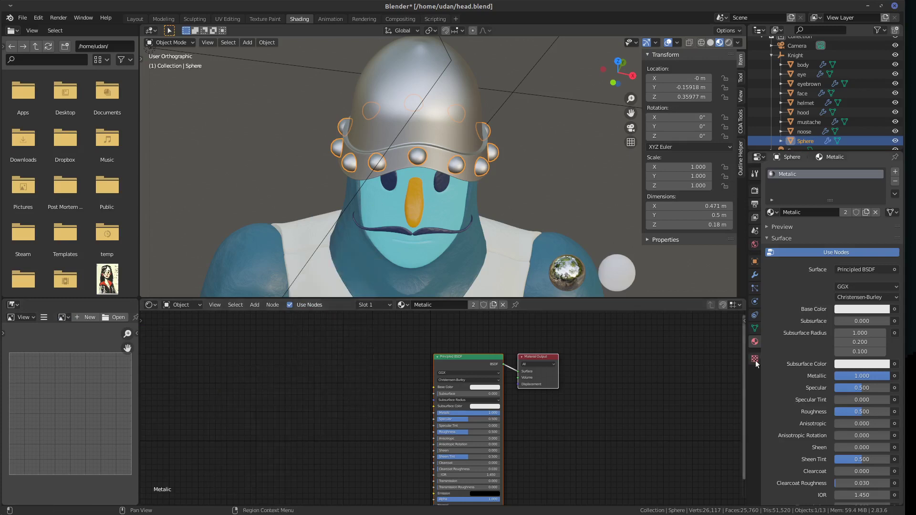
Copy the Texture Coordinate, Mapping, image texture, RGB Curves, Invert and Bump nodes from the hood's Clay-Bluishgray material.
{"action": "left_click", "coordinate": [457, 252]}
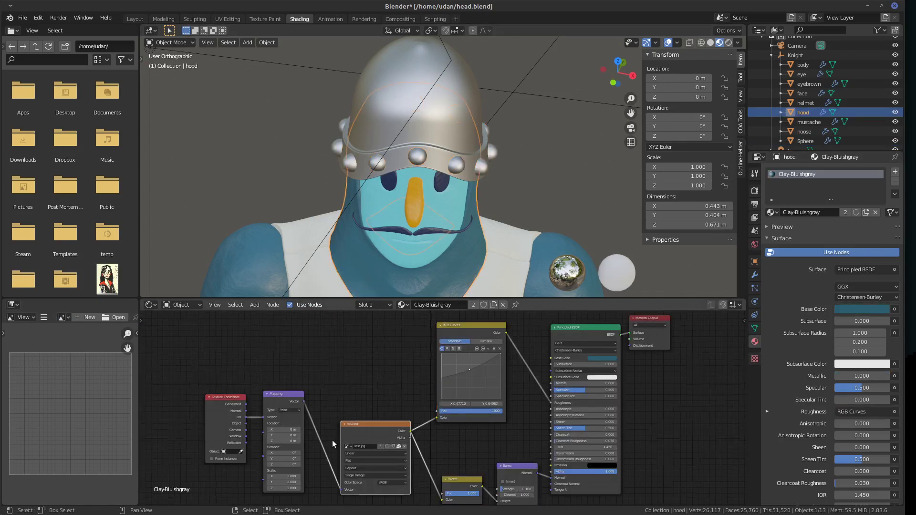
{"action": "scroll", "coordinate": [403, 442], "scroll_direction": "down", "scroll_amount": 3}
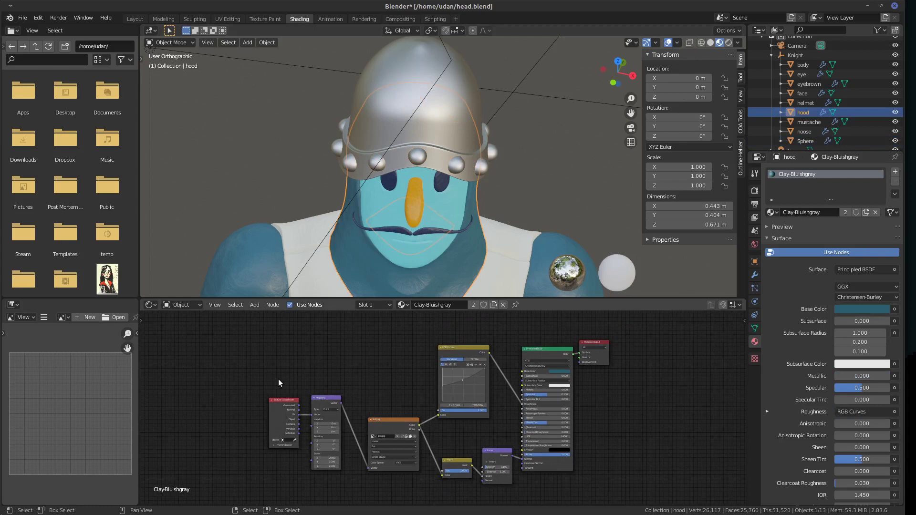
{"action": "left_click_drag", "start_coordinate": [246, 352], "coordinate": [502, 495]}
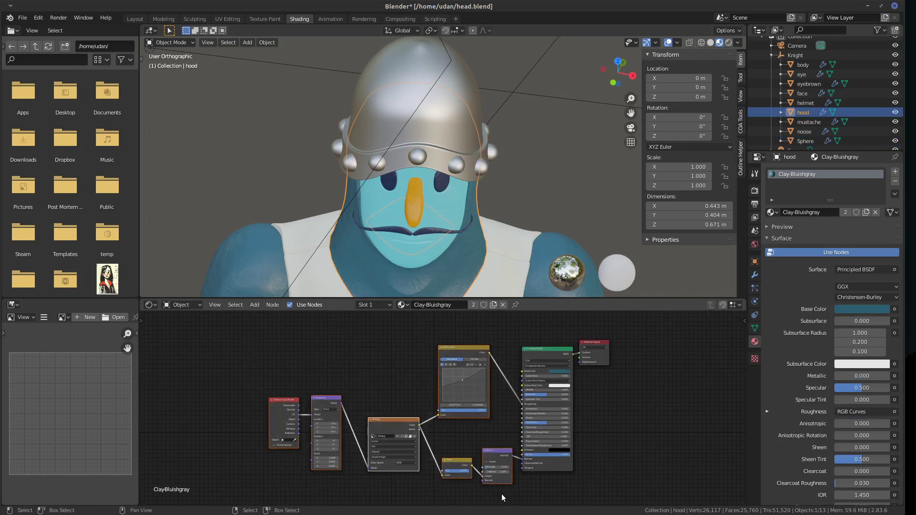
Switch the hood's slot to the Metalic material and paste the copied texture nodes into its node tree.
{"action": "left_click", "coordinate": [406, 303]}
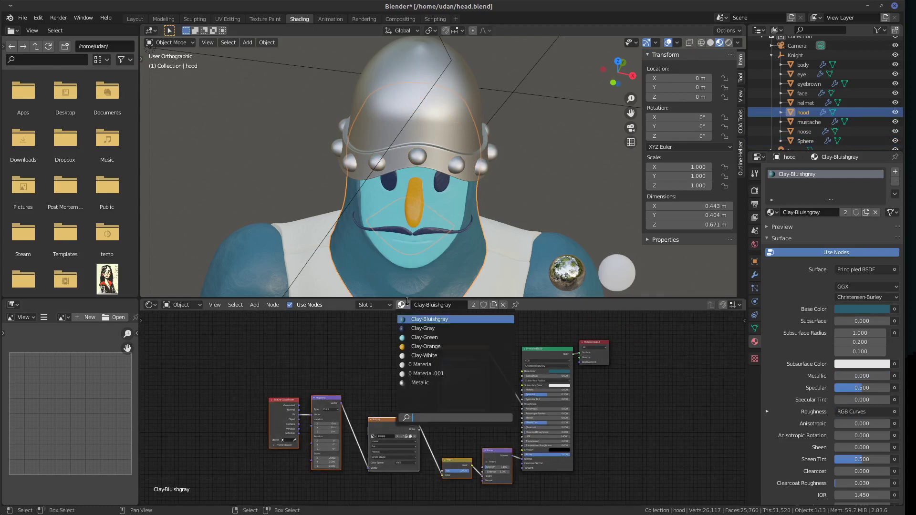
{"action": "left_click", "coordinate": [425, 382]}
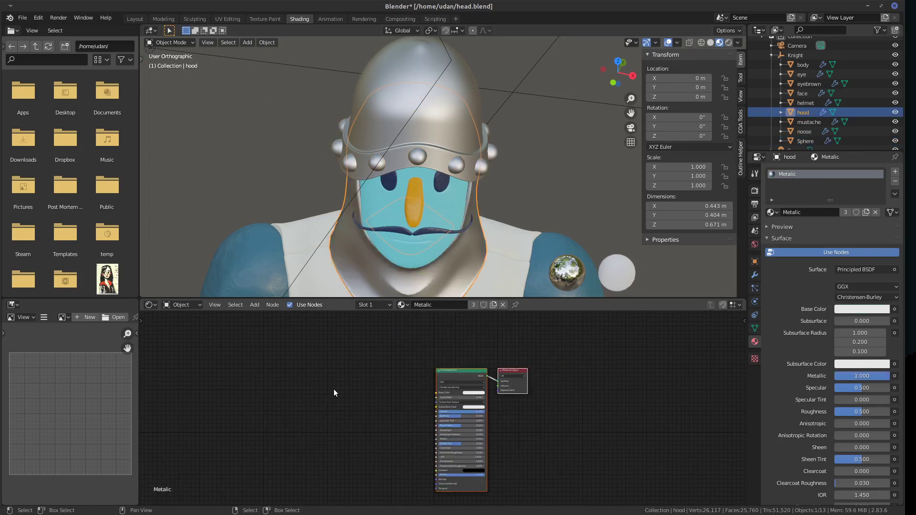
{"action": "middle_click_drag", "start_coordinate": [334, 388], "coordinate": [394, 391]}
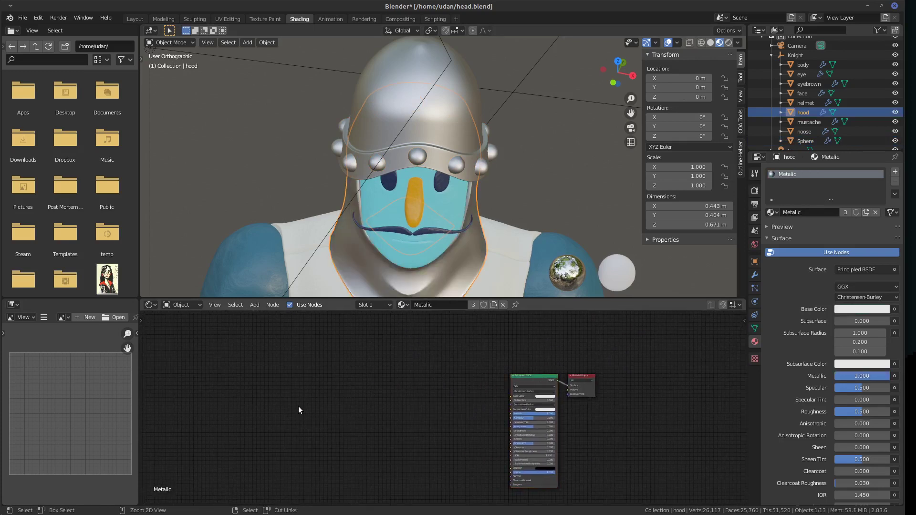
{"action": "key", "text": "ctrl+v"}
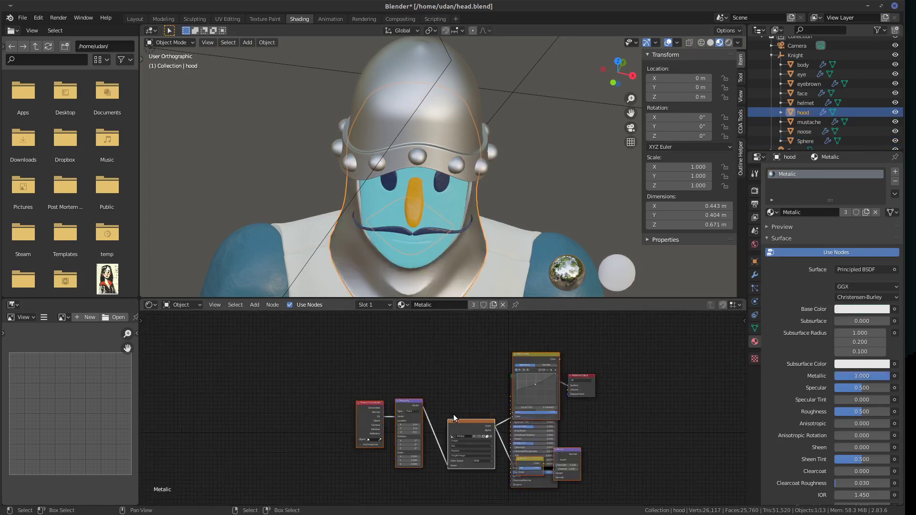
Place the pasted texture nodes clear of the Principled BSDF and connect the Bump node's Normal output to the shader's Normal input.
{"action": "left_click_drag", "start_coordinate": [454, 418], "coordinate": [359, 422]}
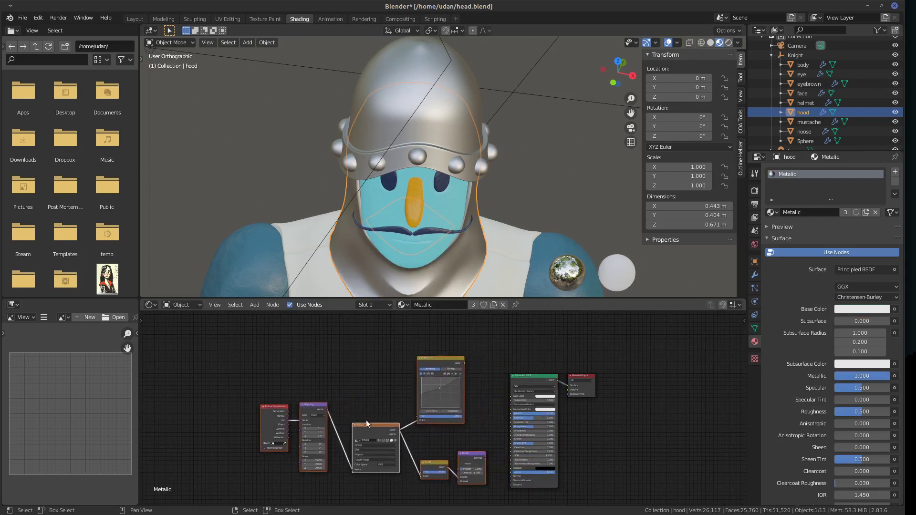
{"action": "middle_click_drag", "start_coordinate": [500, 416], "coordinate": [501, 392]}
{"action": "scroll", "coordinate": [501, 391], "scroll_direction": "up", "scroll_amount": 2}
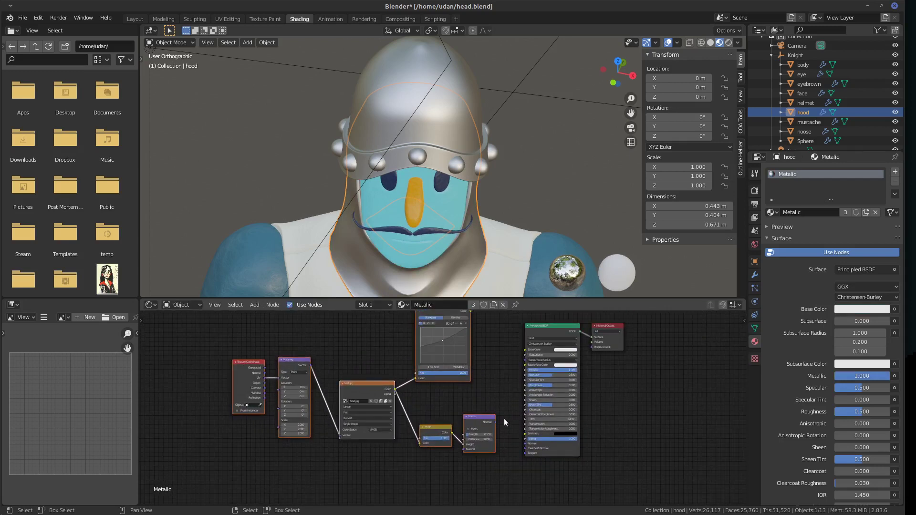
{"action": "left_click_drag", "start_coordinate": [497, 425], "coordinate": [526, 444]}
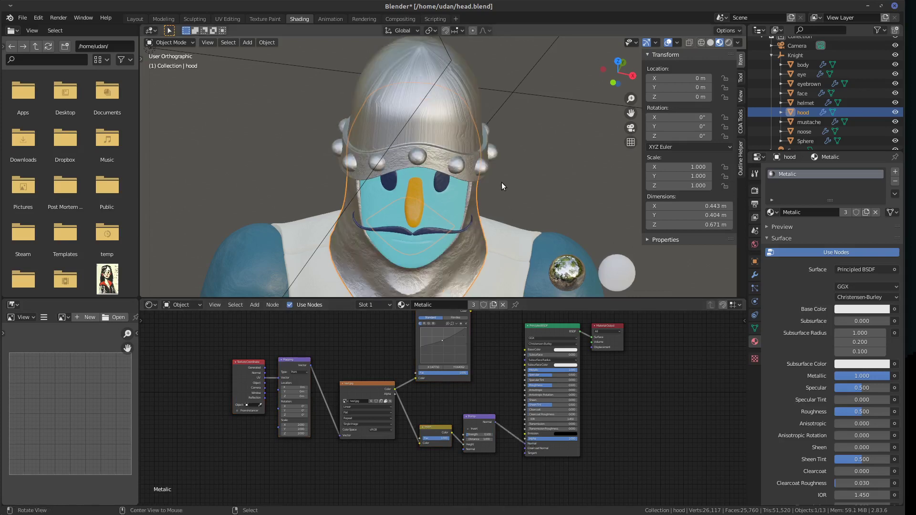
Try a strength of 0.01 on the Metalic material's Bump node and restore it to 0.1.
{"action": "scroll", "coordinate": [462, 394], "scroll_direction": "up", "scroll_amount": 4}
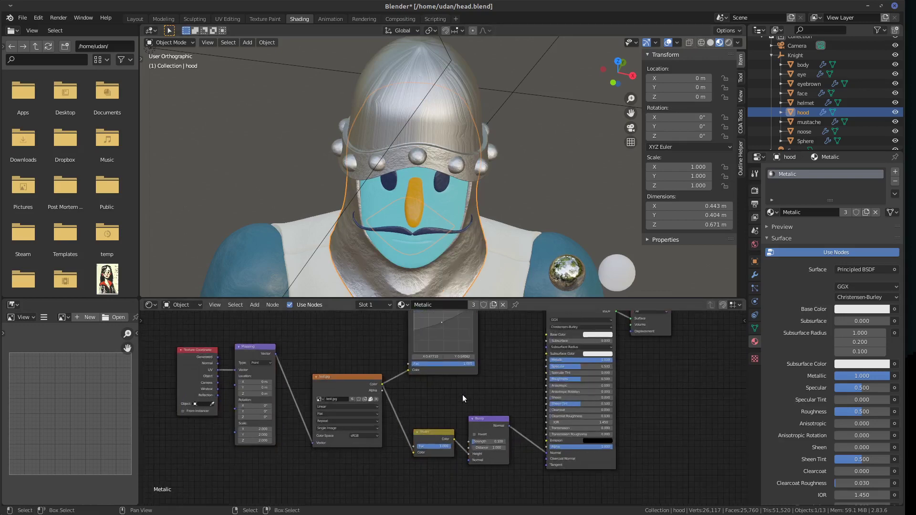
{"action": "scroll", "coordinate": [462, 400], "scroll_direction": "up", "scroll_amount": 2}
{"action": "left_click", "coordinate": [520, 429]}
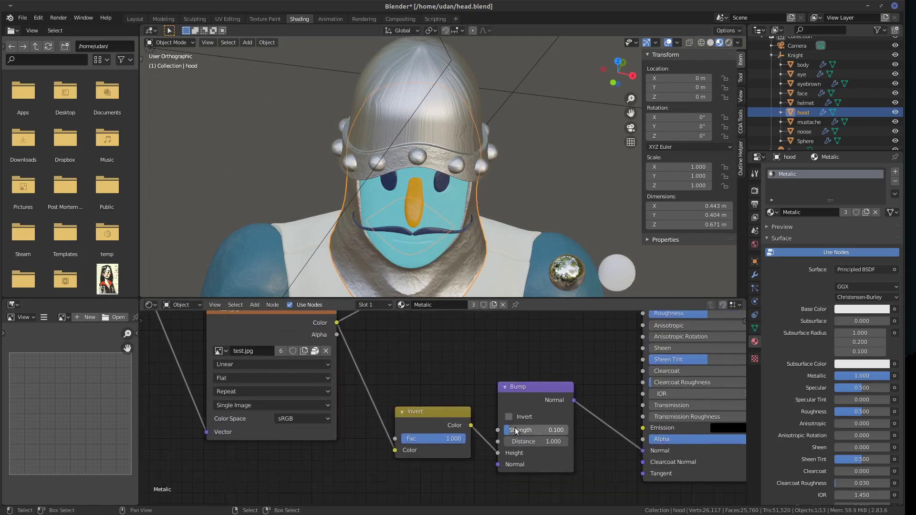
{"action": "type", "text": "0.1"}
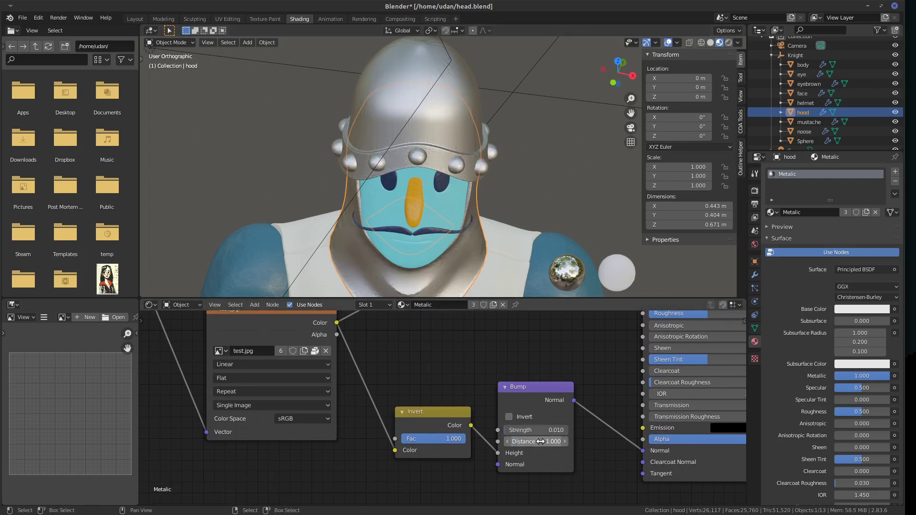
{"action": "key", "text": "ctrl+a"}
{"action": "key", "text": "End"}
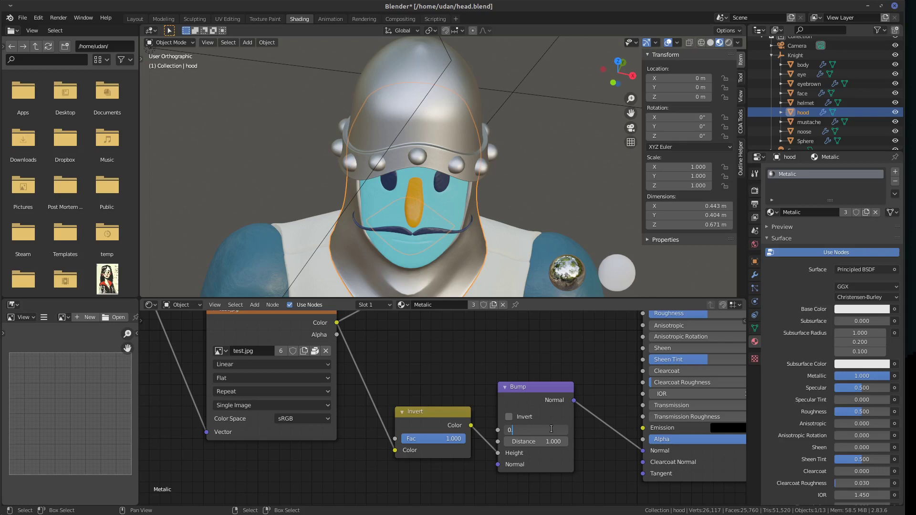
{"action": "key", "text": "Return"}
Open the helmet's mesh for editing and select a vertical edge loop on its side.
{"action": "left_click", "coordinate": [429, 61]}
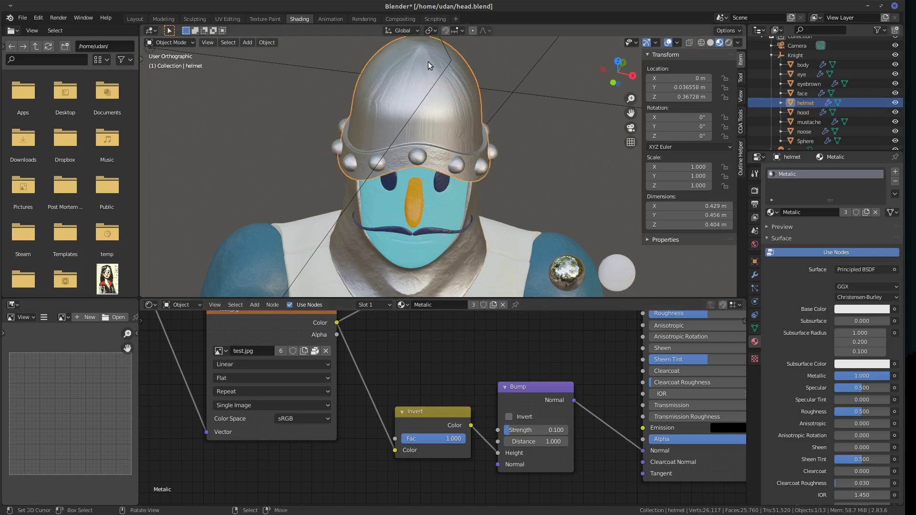
{"action": "key", "text": "Tab"}
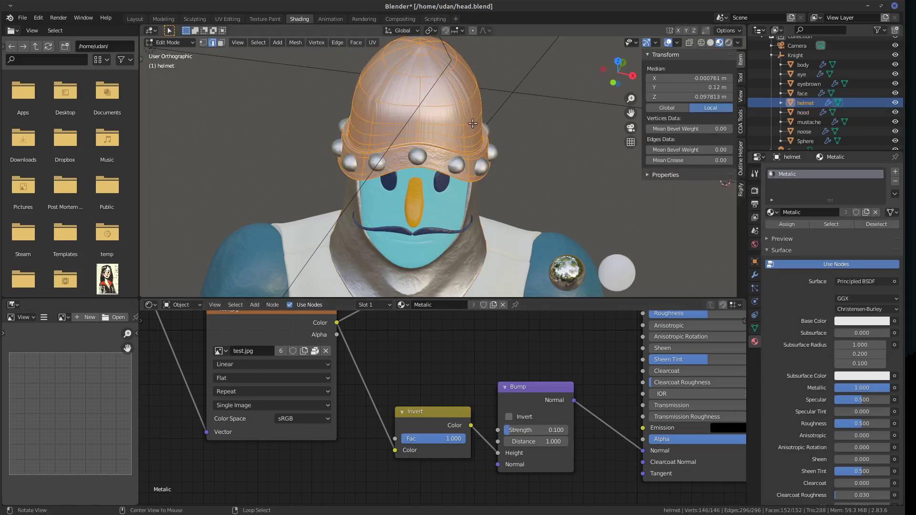
{"action": "key", "text": "KP_3"}
{"action": "left_click", "coordinate": [485, 145], "text": "alt"}
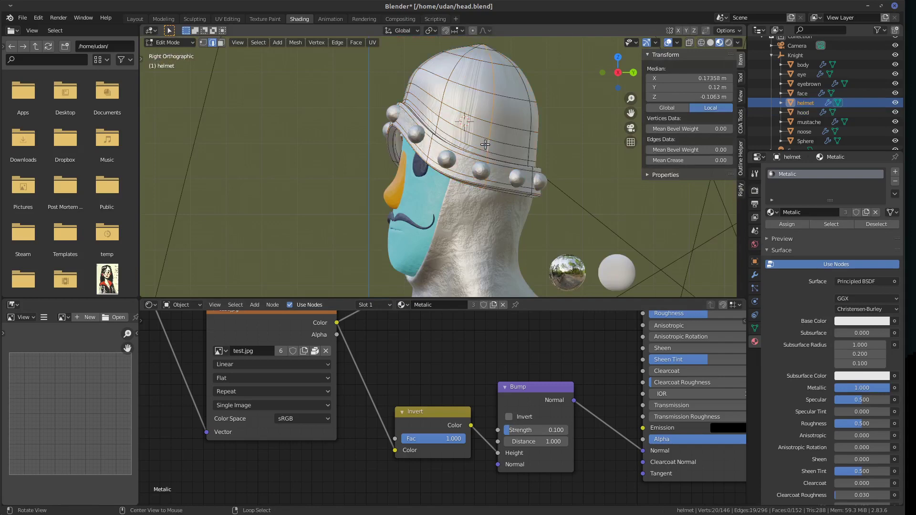
{"action": "middle_click_drag", "start_coordinate": [495, 147], "coordinate": [596, 171]}
Try feeding the Mapping node's Vector from the Texture Coordinate's Generated output and from its Object output.
{"action": "scroll", "coordinate": [272, 391], "scroll_direction": "down", "scroll_amount": 3}
{"action": "middle_click_drag", "start_coordinate": [272, 392], "coordinate": [366, 399]}
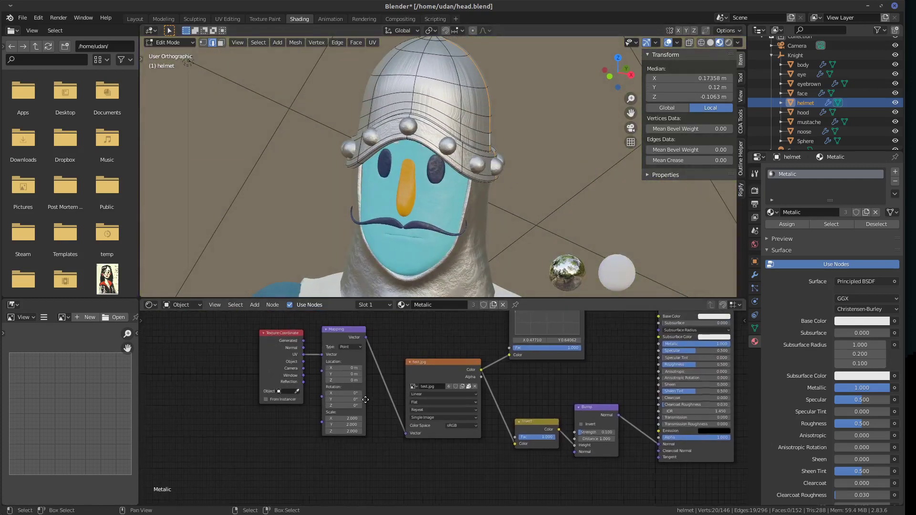
{"action": "scroll", "coordinate": [366, 399], "scroll_direction": "up", "scroll_amount": 2}
{"action": "left_click_drag", "start_coordinate": [267, 323], "coordinate": [290, 340]}
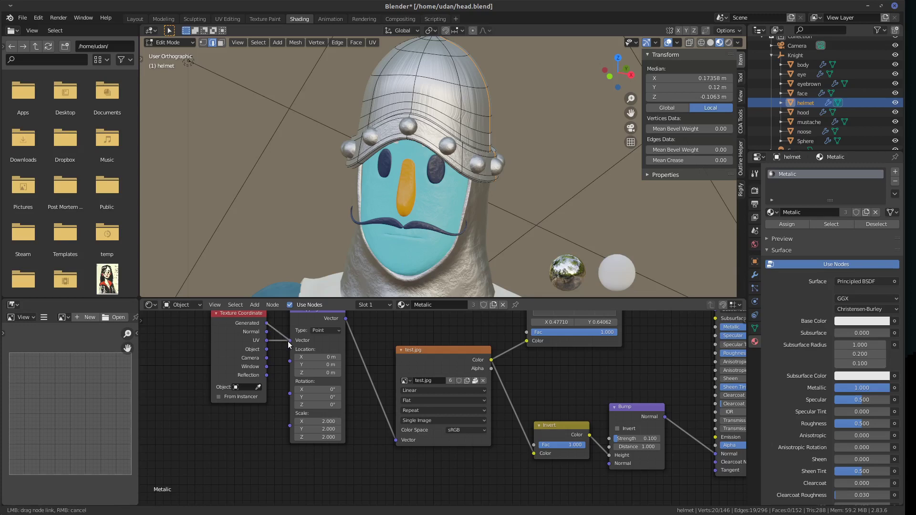
{"action": "middle_click_drag", "start_coordinate": [489, 158], "coordinate": [432, 161]}
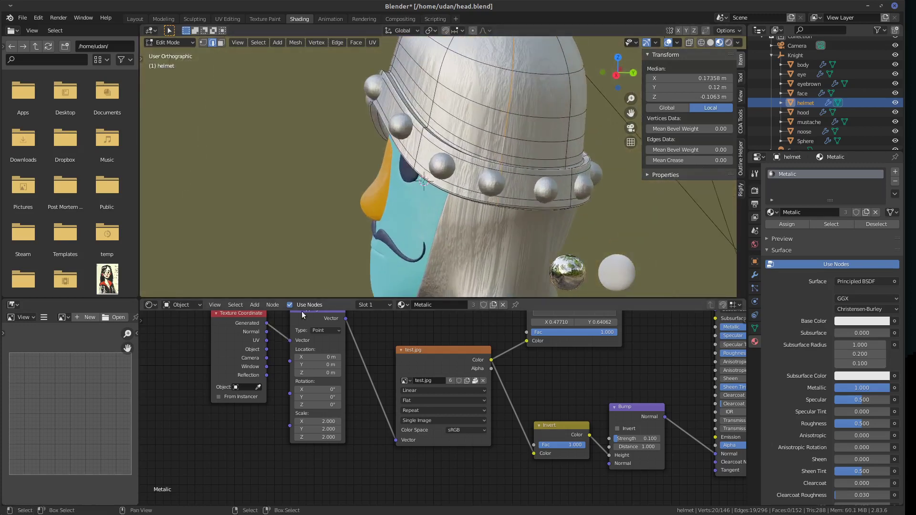
{"action": "left_click_drag", "start_coordinate": [265, 351], "coordinate": [290, 340]}
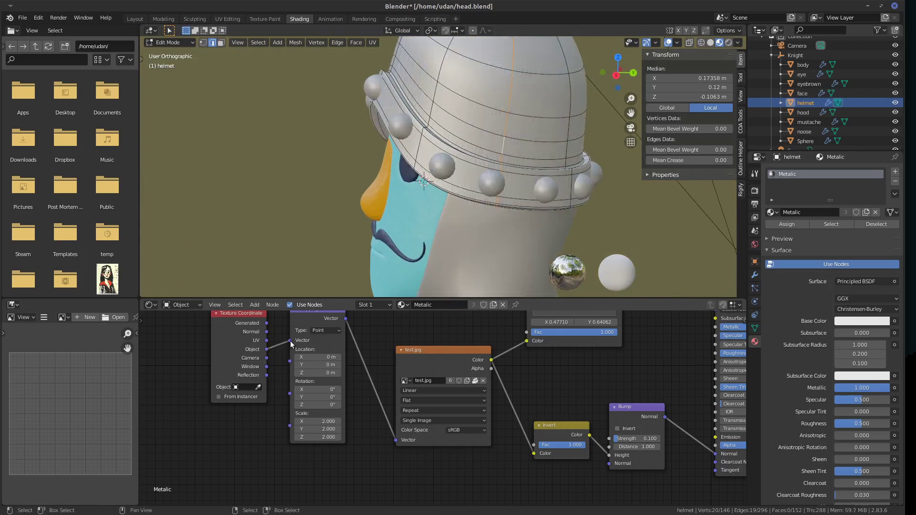
Set the Mapping node's type to Texture, feed its Vector from the Generated output and check the helmet's surface.
{"action": "left_click", "coordinate": [321, 333]}
{"action": "left_click", "coordinate": [324, 346]}
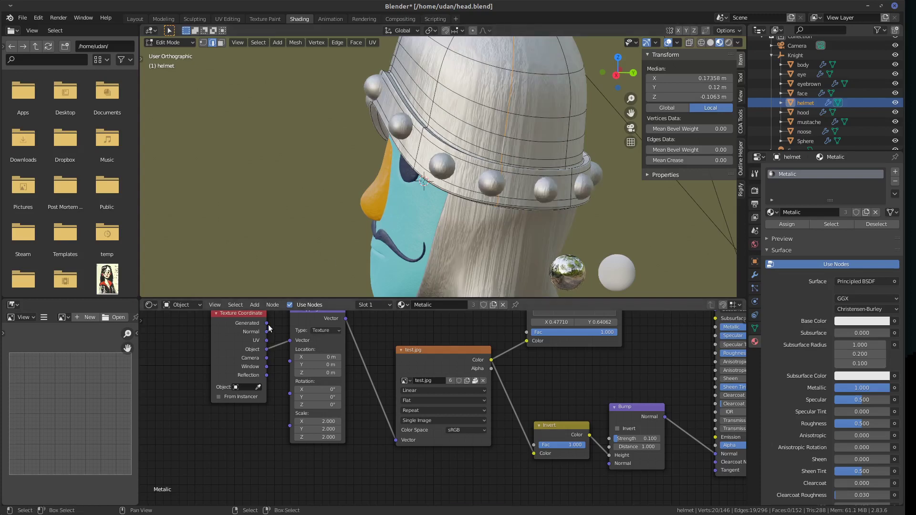
{"action": "left_click_drag", "start_coordinate": [268, 324], "coordinate": [290, 341]}
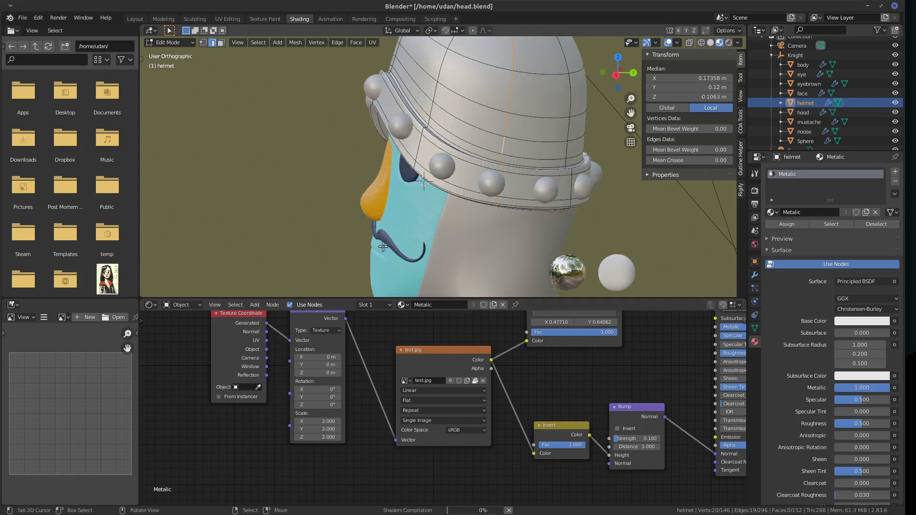
{"action": "middle_click_drag", "start_coordinate": [432, 210], "coordinate": [493, 220]}
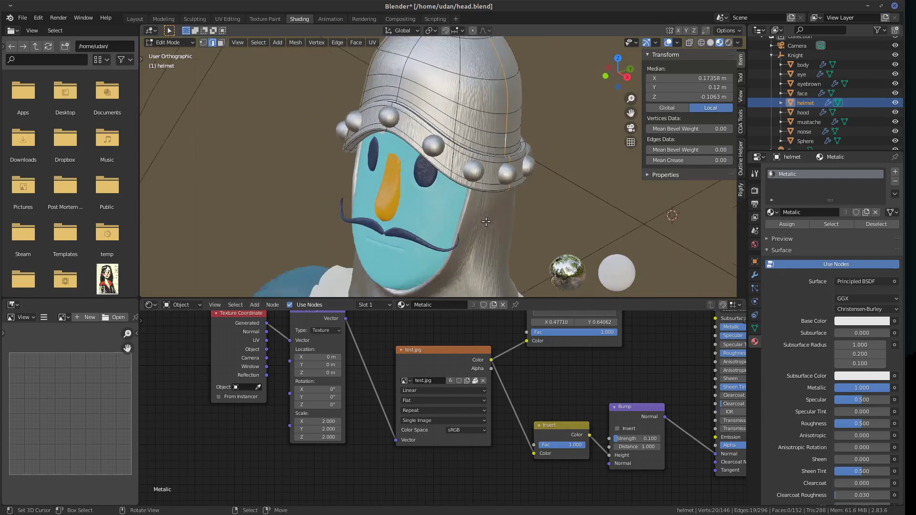
{"action": "middle_click_drag", "start_coordinate": [509, 188], "coordinate": [537, 213]}
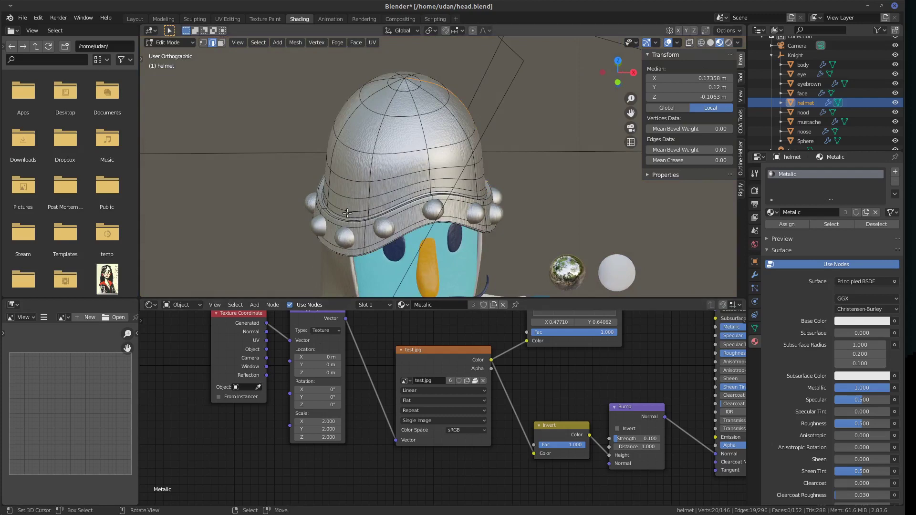
{"action": "middle_click_drag", "start_coordinate": [392, 192], "coordinate": [410, 206]}
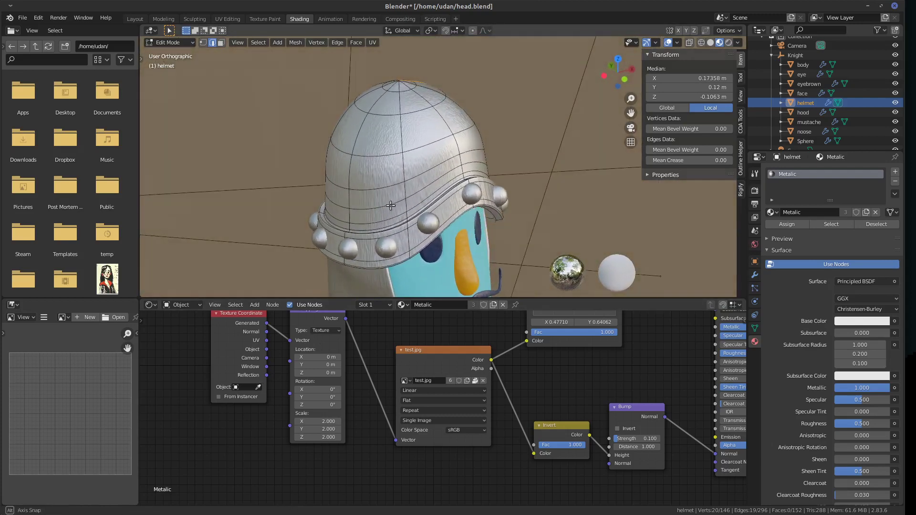
Lower the Invert node's Fac to 0.517 and check the helmet's surface up close.
{"action": "left_click_drag", "start_coordinate": [574, 447], "coordinate": [550, 447]}
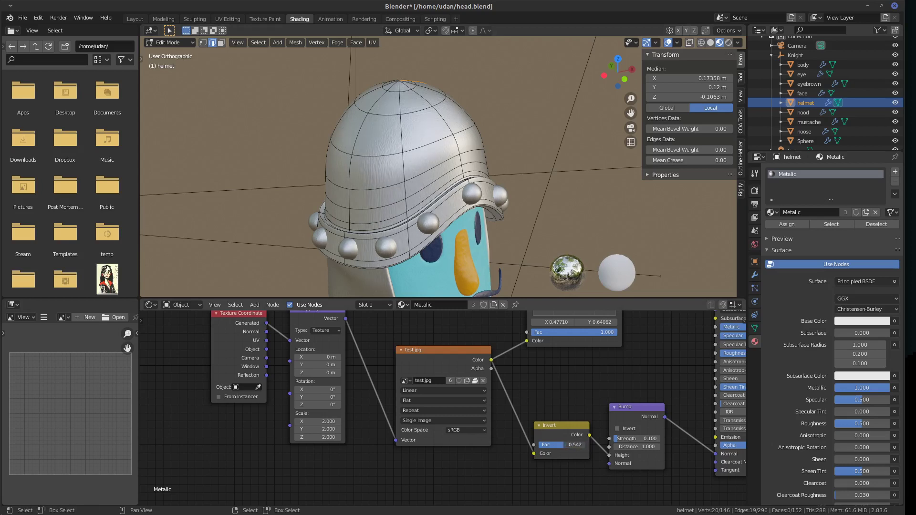
{"action": "scroll", "coordinate": [471, 195], "scroll_direction": "up", "scroll_amount": 3}
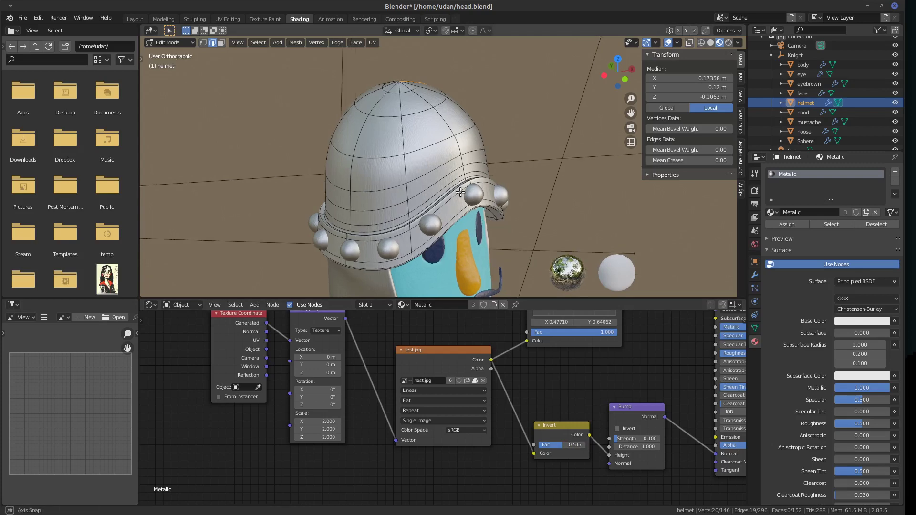
{"action": "middle_click_drag", "start_coordinate": [467, 193], "coordinate": [471, 195]}
{"action": "scroll", "coordinate": [472, 196], "scroll_direction": "up", "scroll_amount": 3}
{"action": "scroll", "coordinate": [470, 195], "scroll_direction": "down", "scroll_amount": 2}
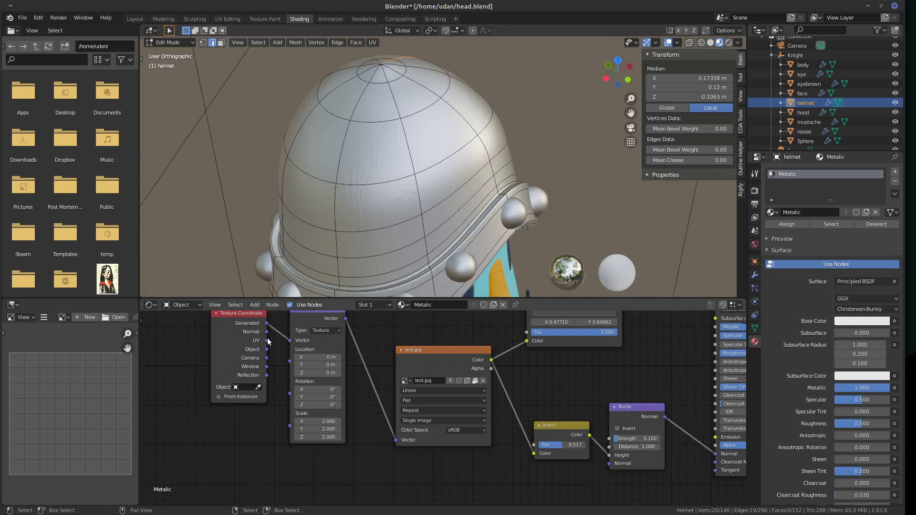
Connect the Texture Coordinate's UV output to the Mapping node's Vector and inspect the helmet from the side and above.
{"action": "left_click_drag", "start_coordinate": [267, 341], "coordinate": [289, 340]}
{"action": "scroll", "coordinate": [355, 223], "scroll_direction": "down", "scroll_amount": 4}
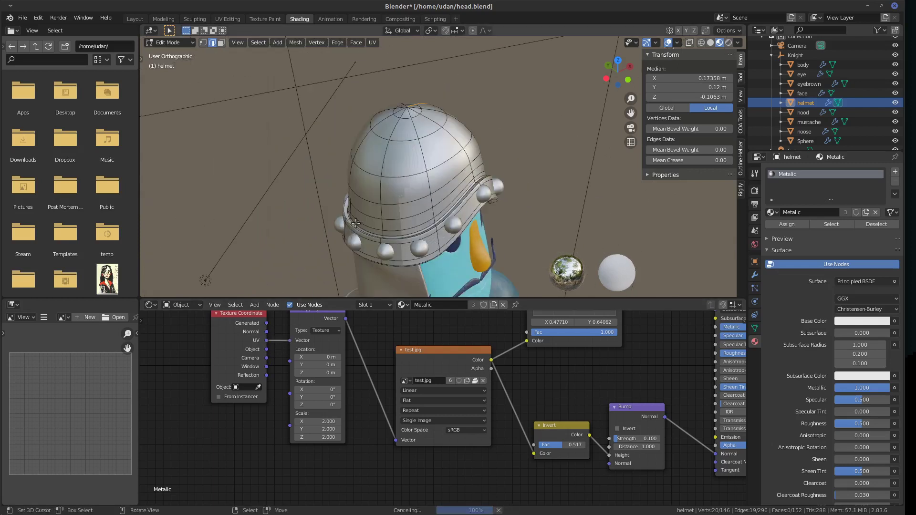
{"action": "middle_click_drag", "start_coordinate": [356, 222], "coordinate": [382, 224]}
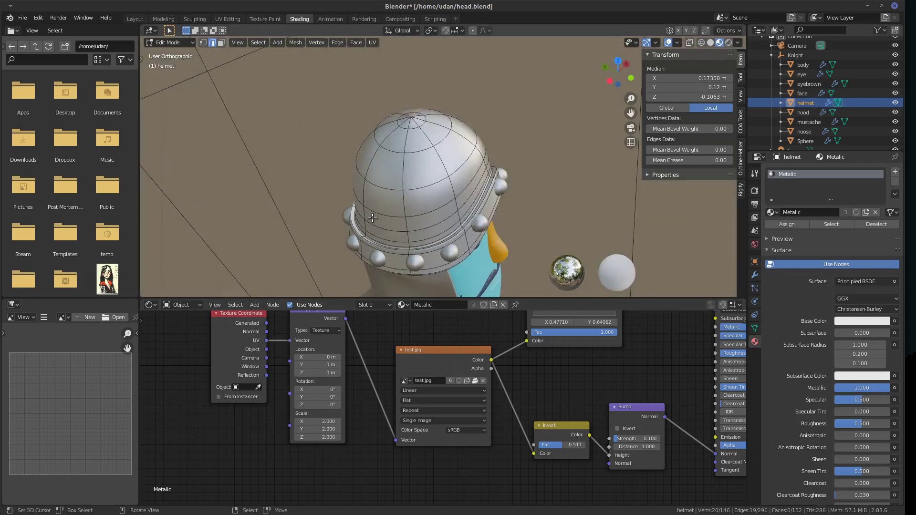
{"action": "scroll", "coordinate": [373, 218], "scroll_direction": "up", "scroll_amount": 3}
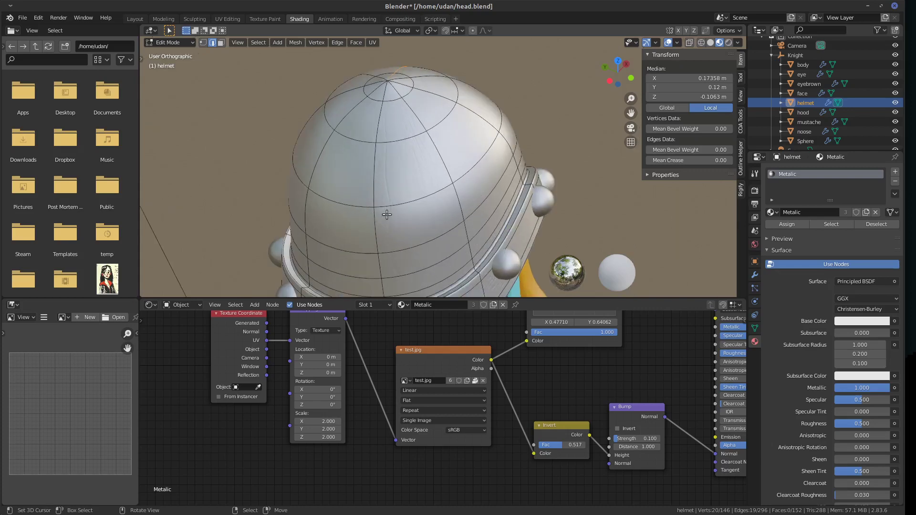
{"action": "middle_click_drag", "start_coordinate": [434, 211], "coordinate": [389, 204]}
{"action": "scroll", "coordinate": [385, 205], "scroll_direction": "down", "scroll_amount": 3}
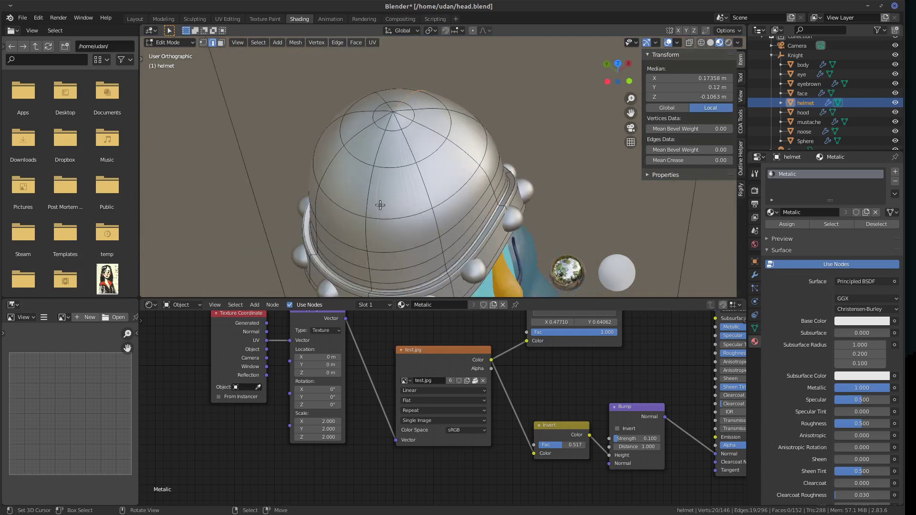
Mark the vertical edge loop on the opposite side of the helmet as a UV seam.
{"action": "left_click", "coordinate": [365, 208], "text": "alt"}
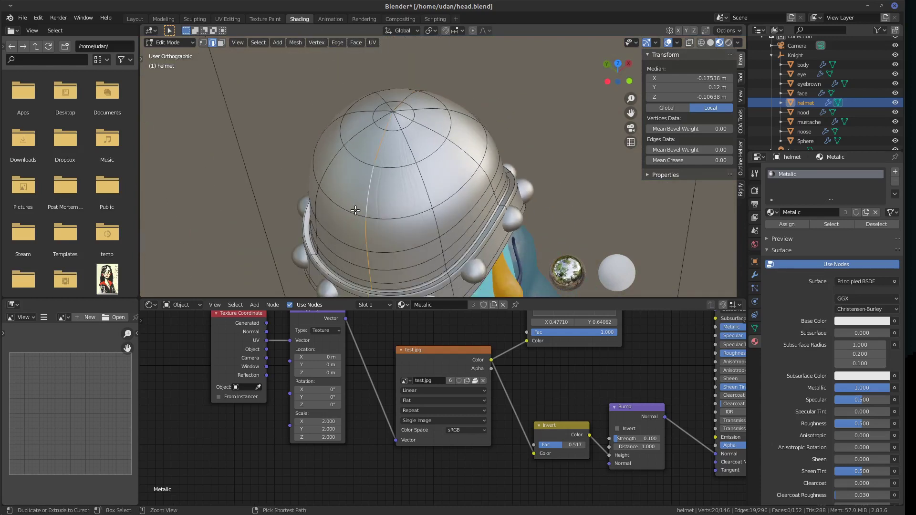
{"action": "key", "text": "ctrl+e"}
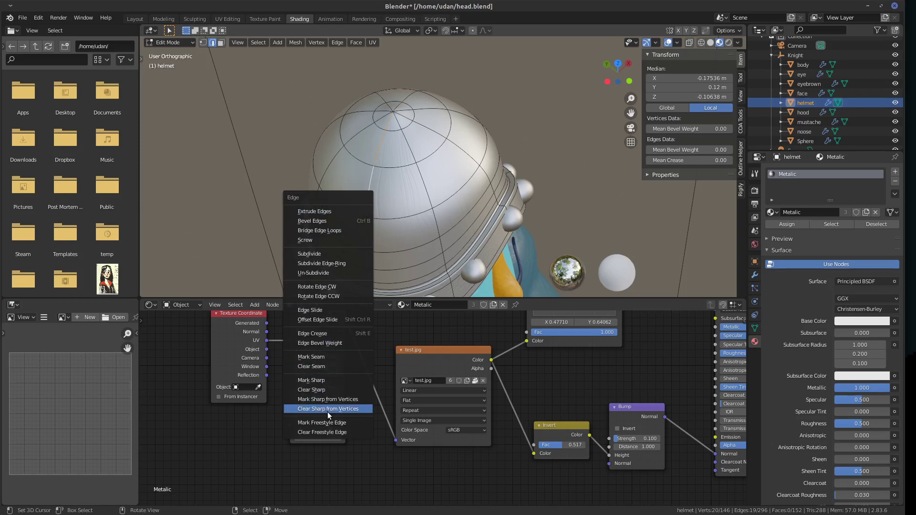
{"action": "left_click", "coordinate": [329, 357]}
{"action": "key", "text": "u"}
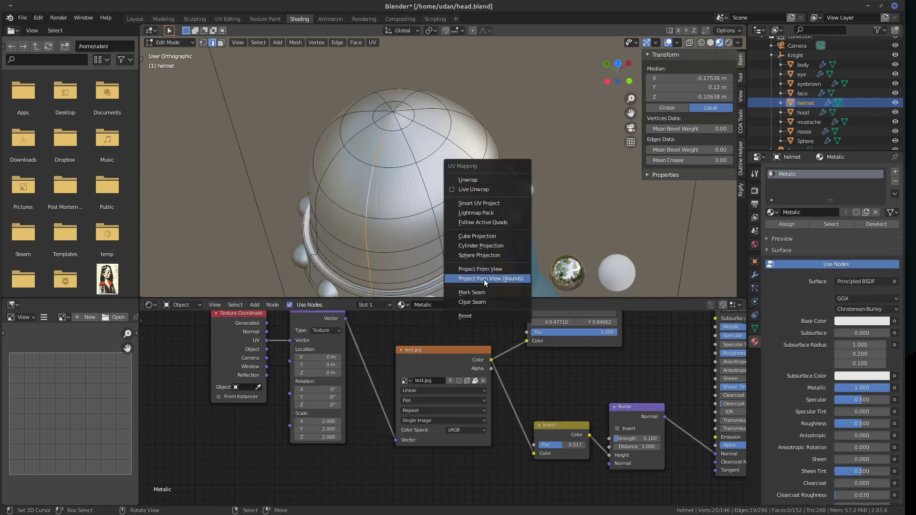
{"action": "left_click", "coordinate": [475, 292]}
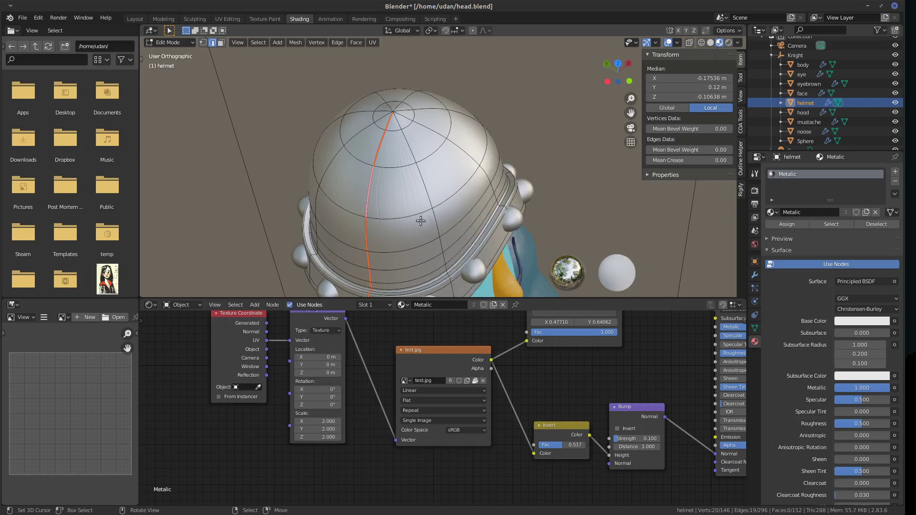
Unwrap the helmet's entire linked mesh, return to Object Mode and inspect the bump texture on its surface.
{"action": "key", "text": "ctrl+l"}
{"action": "key", "text": "u"}
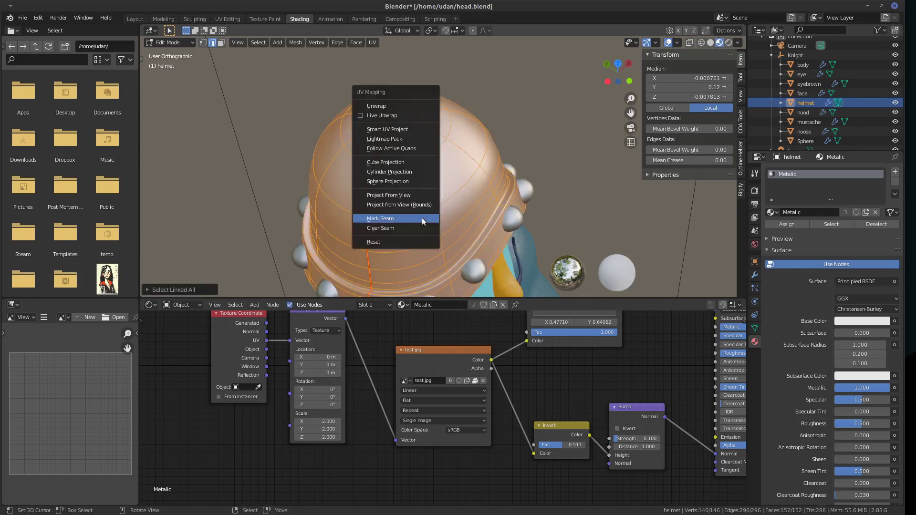
{"action": "left_click", "coordinate": [396, 106]}
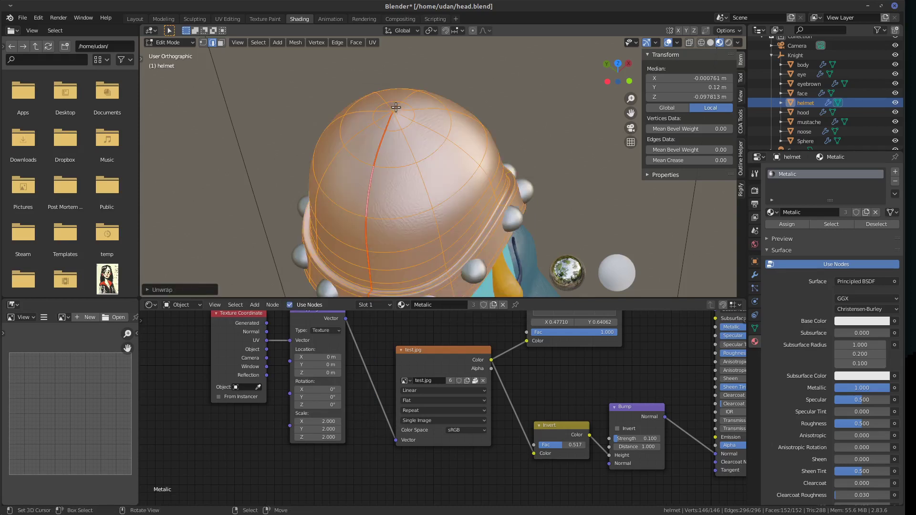
{"action": "key", "text": "Tab"}
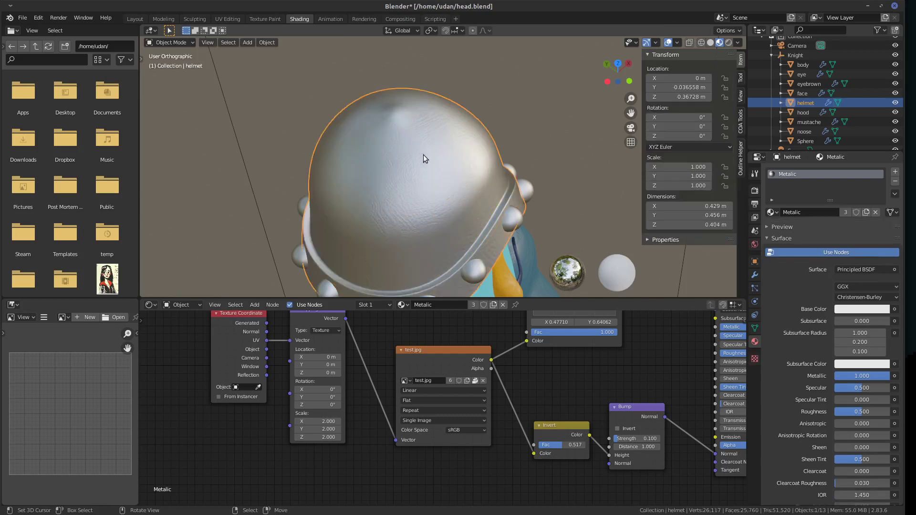
{"action": "middle_click_drag", "start_coordinate": [423, 154], "coordinate": [345, 171]}
{"action": "scroll", "coordinate": [348, 164], "scroll_direction": "up", "scroll_amount": 3}
{"action": "scroll", "coordinate": [349, 164], "scroll_direction": "down", "scroll_amount": 4}
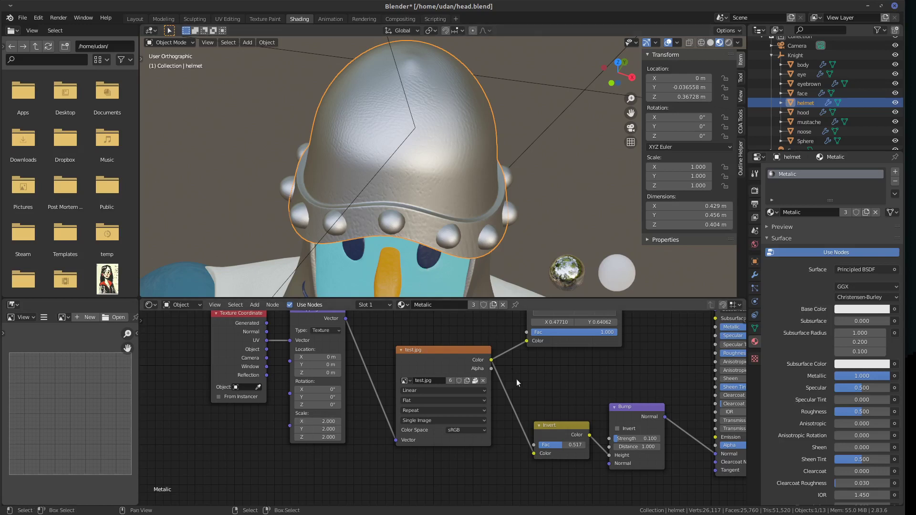
Set the Invert node's Fac to 0.533 and the Mapping node's scale to 1 on X, Y and Z.
{"action": "mouse_move", "coordinate": [559, 447]}
{"action": "left_mouse_down"}
{"action": "mouse_move", "coordinate": [570, 447]}
{"action": "mouse_move", "coordinate": [560, 447]}
{"action": "left_mouse_up"}
{"action": "left_click", "coordinate": [322, 422]}
{"action": "key", "text": "Return"}
{"action": "left_click", "coordinate": [321, 429]}
{"action": "type", "text": "1"}
{"action": "key", "text": "Return"}
{"action": "left_click", "coordinate": [327, 438]}
{"action": "type", "text": "1"}
{"action": "key", "text": "Return"}
{"action": "middle_click_drag", "start_coordinate": [468, 240], "coordinate": [470, 181]}
{"action": "scroll", "coordinate": [493, 182], "scroll_direction": "down", "scroll_amount": 2}
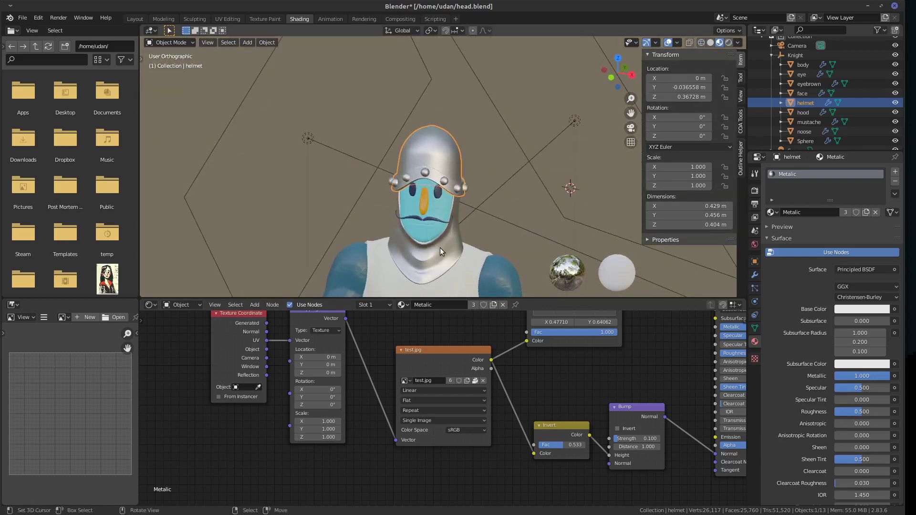
Replace the hood's Metalic material with the existing Clay-Bluishgray material.
{"action": "left_click", "coordinate": [440, 248]}
{"action": "left_click", "coordinate": [772, 212]}
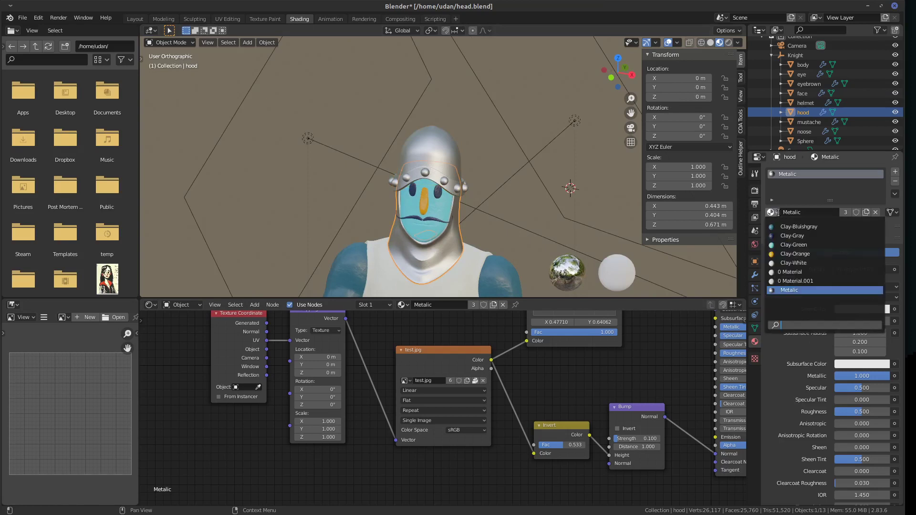
{"action": "left_click", "coordinate": [783, 236]}
{"action": "left_click", "coordinate": [772, 213]}
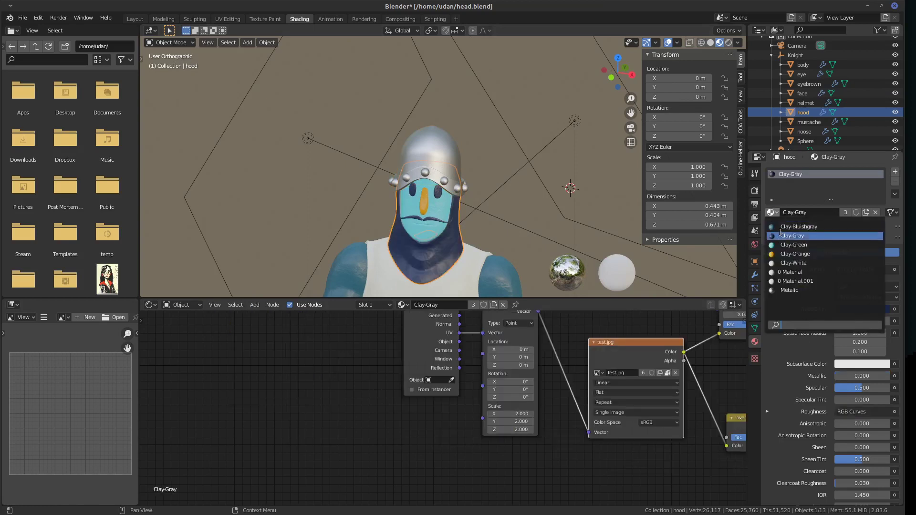
{"action": "left_click", "coordinate": [796, 227]}
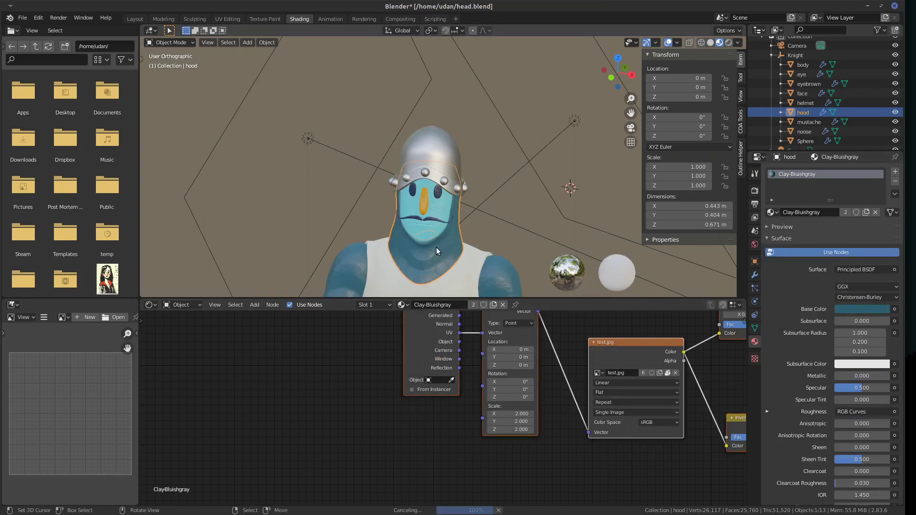
Assign the existing Clay-Gray material to the eyebrows beneath the helmet's front edge.
{"action": "middle_click_drag", "start_coordinate": [436, 247], "coordinate": [514, 187]}
{"action": "left_click", "coordinate": [422, 168]}
{"action": "scroll", "coordinate": [479, 213], "scroll_direction": "up", "scroll_amount": 4}
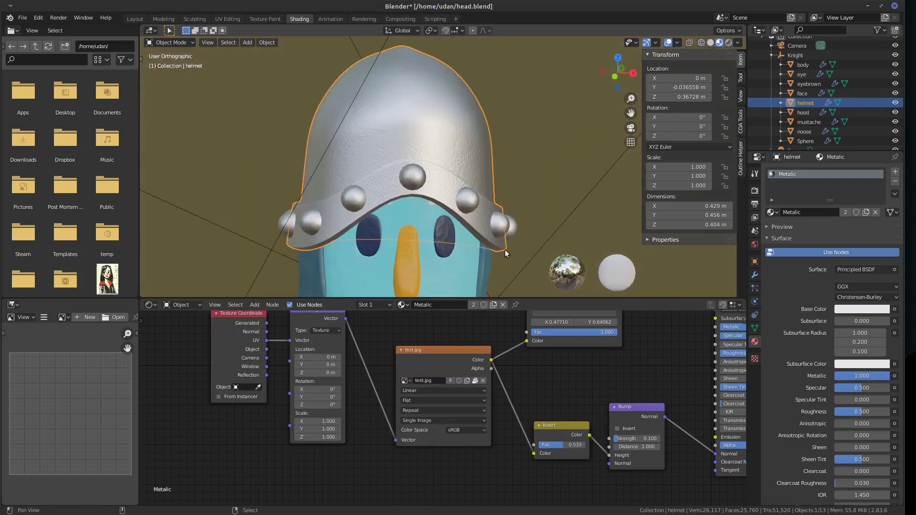
{"action": "left_click", "coordinate": [428, 202]}
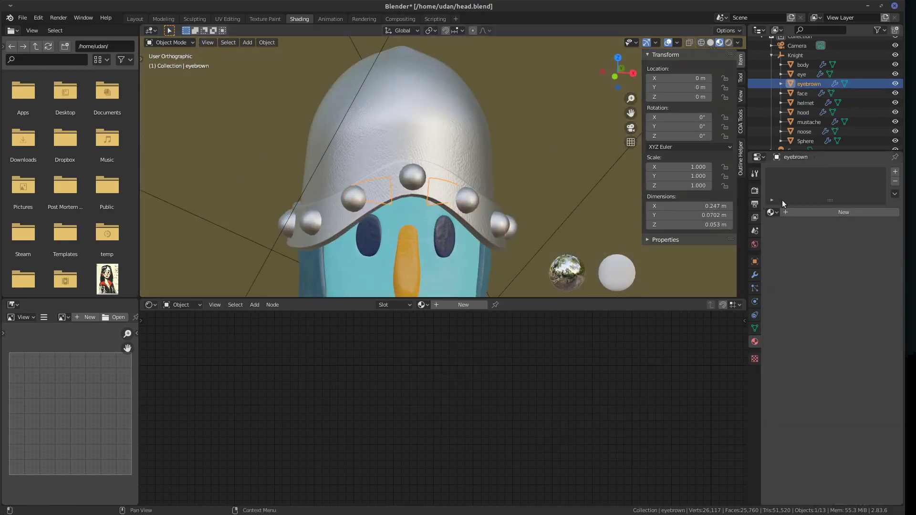
{"action": "left_click", "coordinate": [772, 213]}
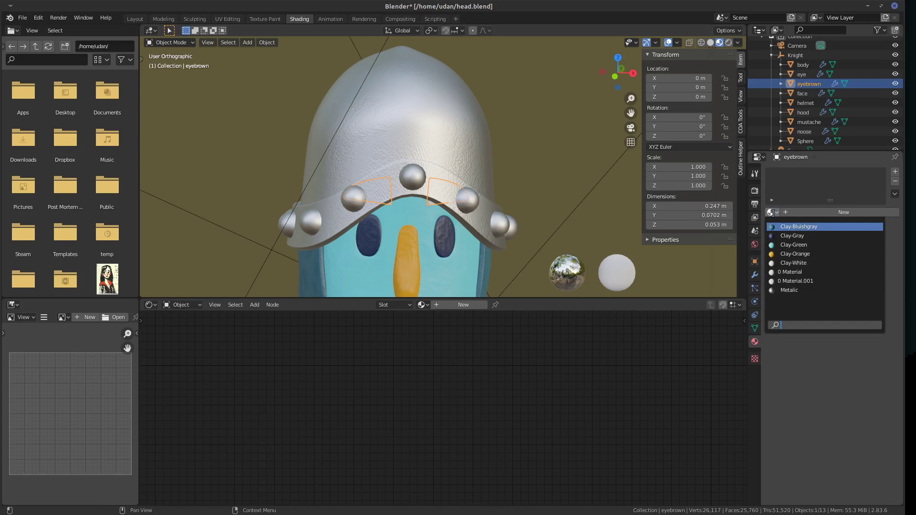
{"action": "left_click", "coordinate": [792, 236]}
{"action": "key", "text": "KP_1"}
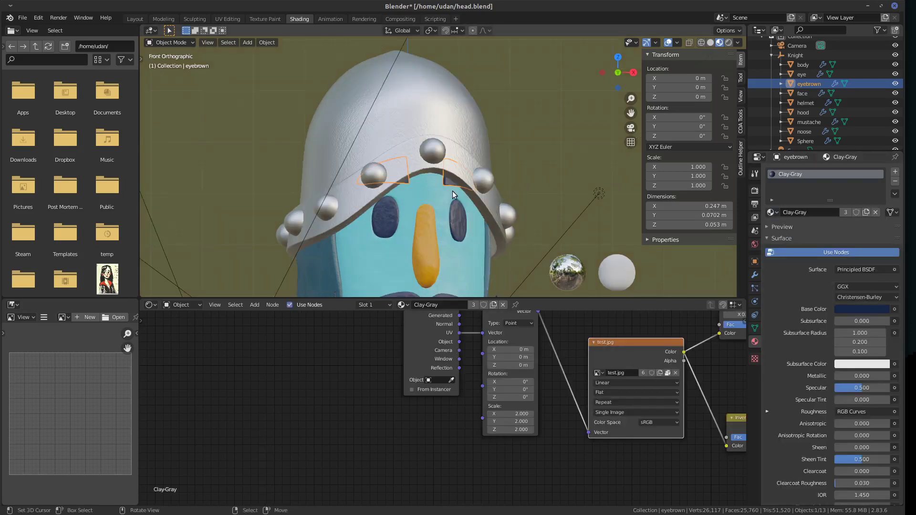
Move the eyebrows down about 0.025 m along the global Z axis so they clear the helmet rim.
{"action": "left_click", "coordinate": [480, 185]}
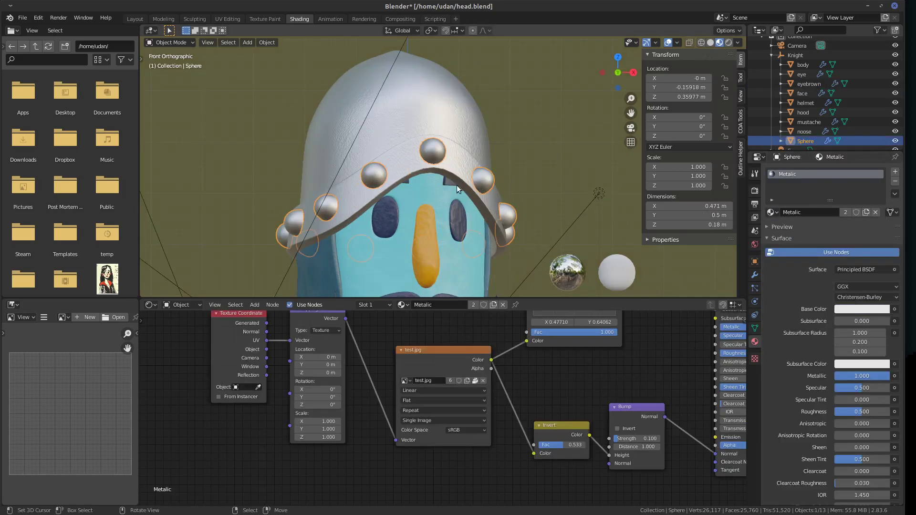
{"action": "left_click", "coordinate": [448, 180]}
{"action": "left_click", "coordinate": [447, 182]}
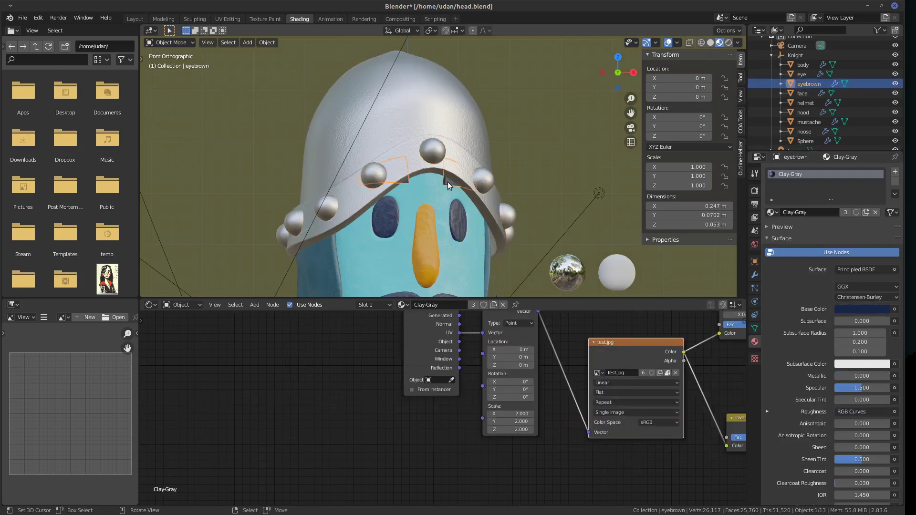
{"action": "key", "text": "g"}
{"action": "key", "text": "z"}
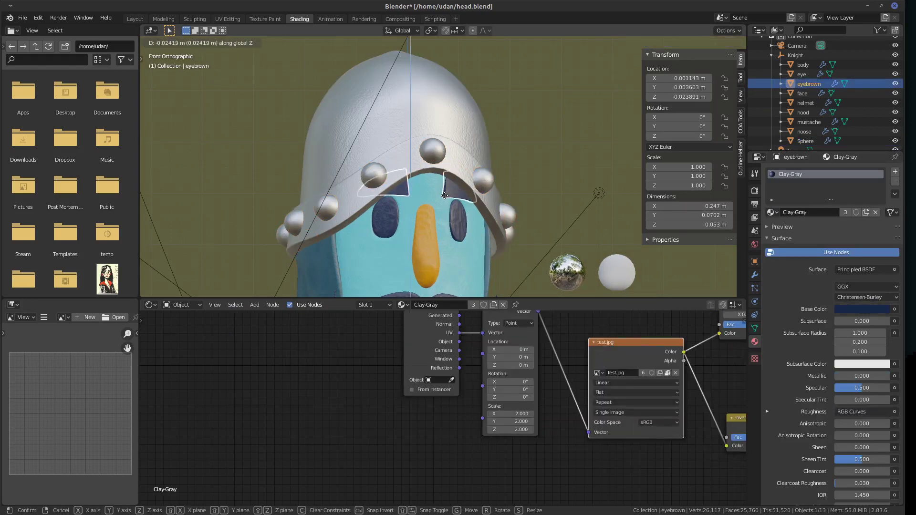
{"action": "left_click", "coordinate": [445, 198]}
Unwrap the eyebrows' entire mesh and return to Object Mode.
{"action": "middle_click_drag", "start_coordinate": [545, 275], "coordinate": [433, 231]}
{"action": "key", "text": "Tab"}
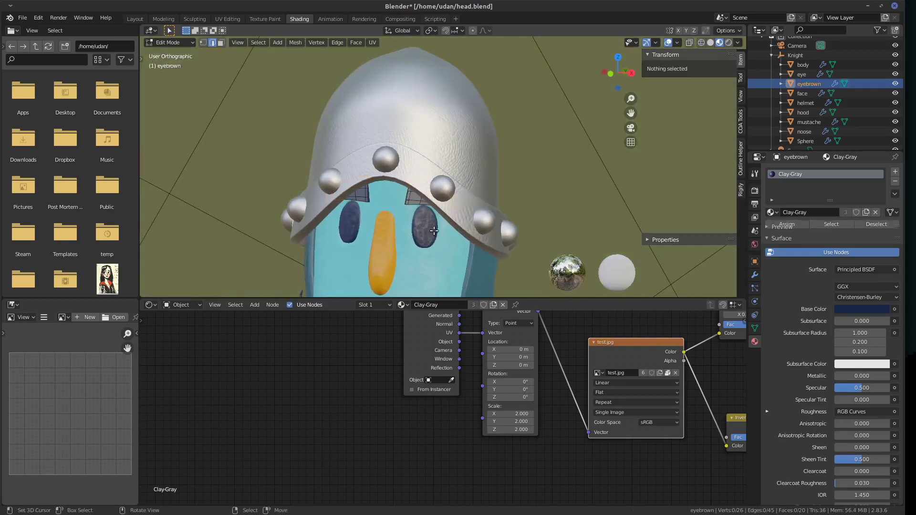
{"action": "key", "text": "a"}
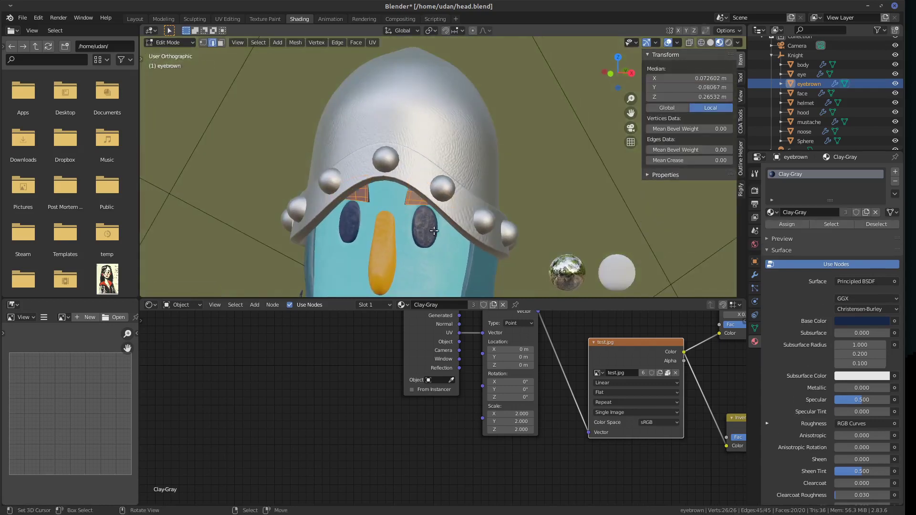
{"action": "key", "text": "u"}
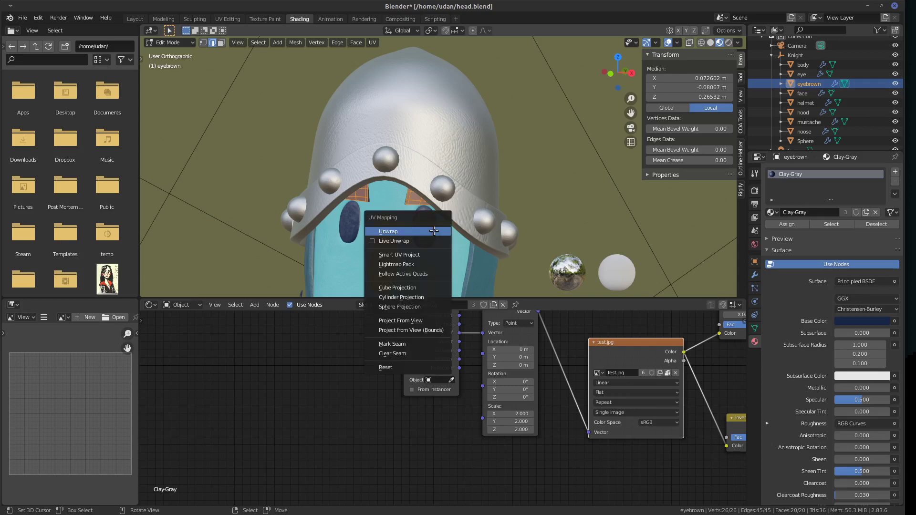
{"action": "left_click", "coordinate": [434, 231]}
{"action": "key", "text": "Tab"}
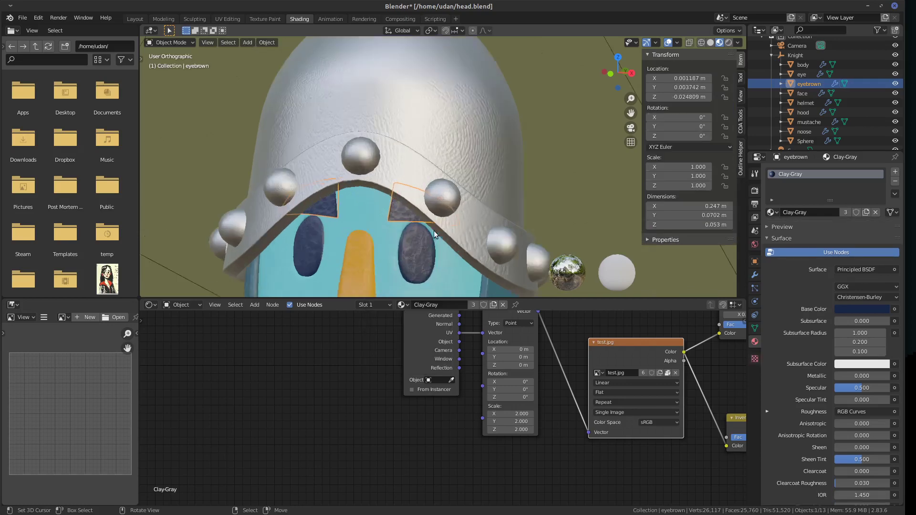
Inspect the eyebrows' bump texture up close and the whole knight through the camera.
{"action": "scroll", "coordinate": [433, 231], "scroll_direction": "up", "scroll_amount": 6}
{"action": "scroll", "coordinate": [433, 230], "scroll_direction": "down", "scroll_amount": 3}
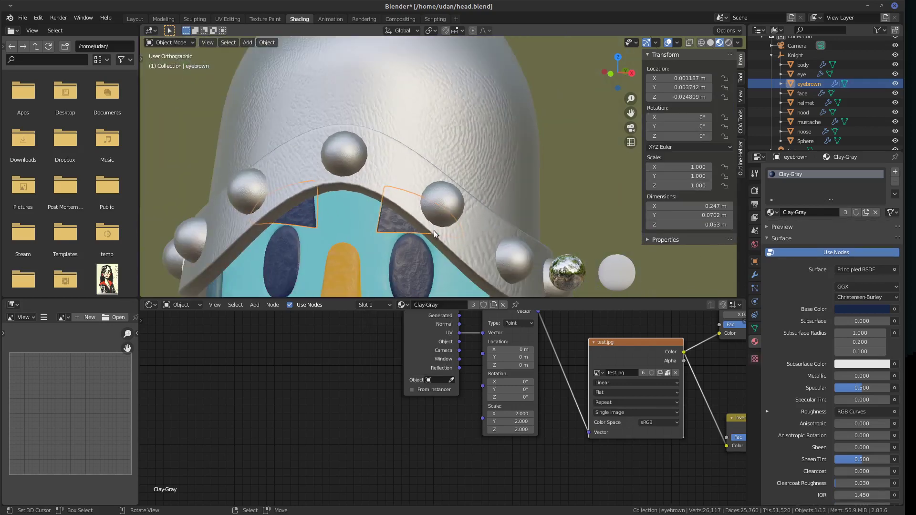
{"action": "scroll", "coordinate": [433, 230], "scroll_direction": "down", "scroll_amount": 5}
{"action": "scroll", "coordinate": [457, 236], "scroll_direction": "down", "scroll_amount": 2}
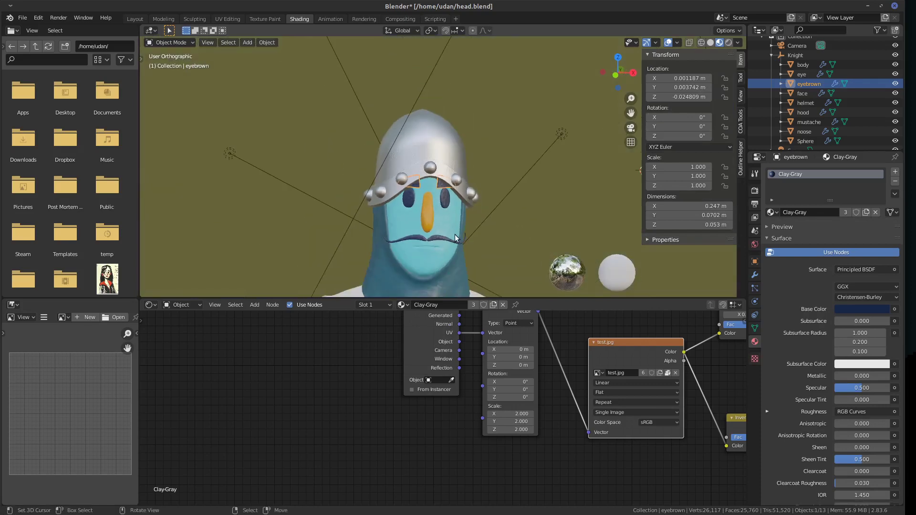
{"action": "key", "text": "KP_0"}
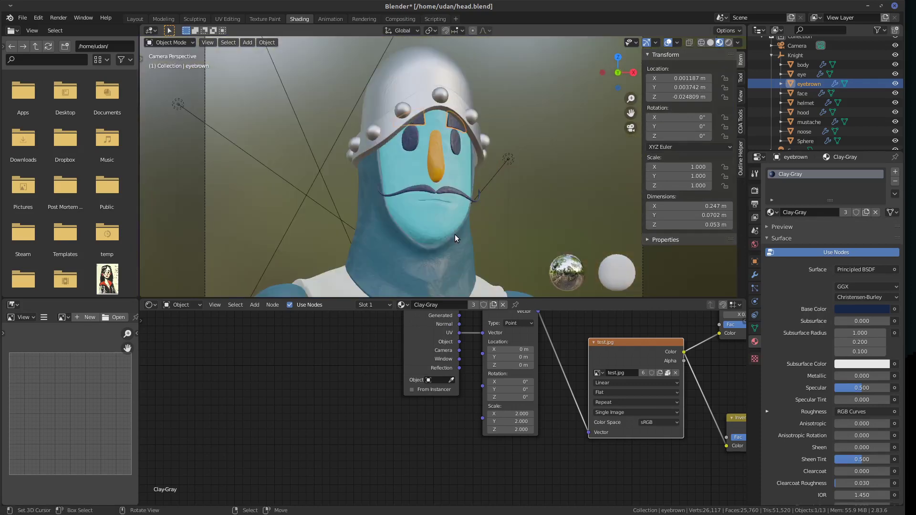
{"action": "scroll", "coordinate": [454, 234], "scroll_direction": "down", "scroll_amount": 4}
{"action": "middle_click_drag", "start_coordinate": [499, 237], "coordinate": [474, 196], "text": "shift"}
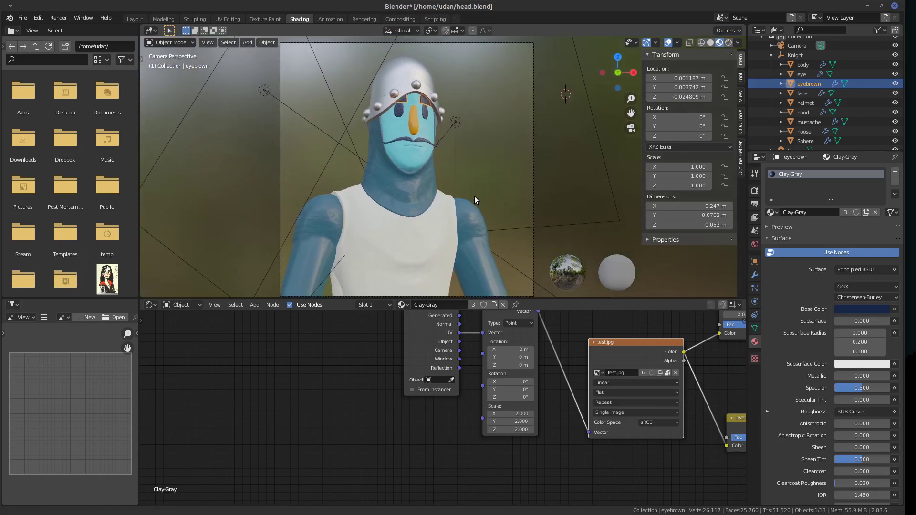
Mark the lengthwise edge loop along the outer side of the body's arm as a UV seam.
{"action": "left_click", "coordinate": [479, 258]}
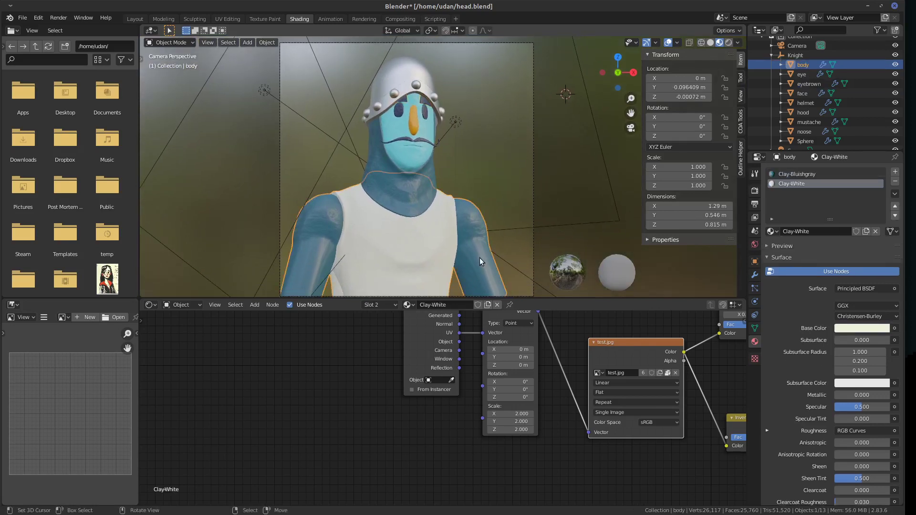
{"action": "key", "text": "Tab"}
{"action": "left_click", "coordinate": [460, 271], "text": "alt"}
{"action": "key", "text": "KP_3"}
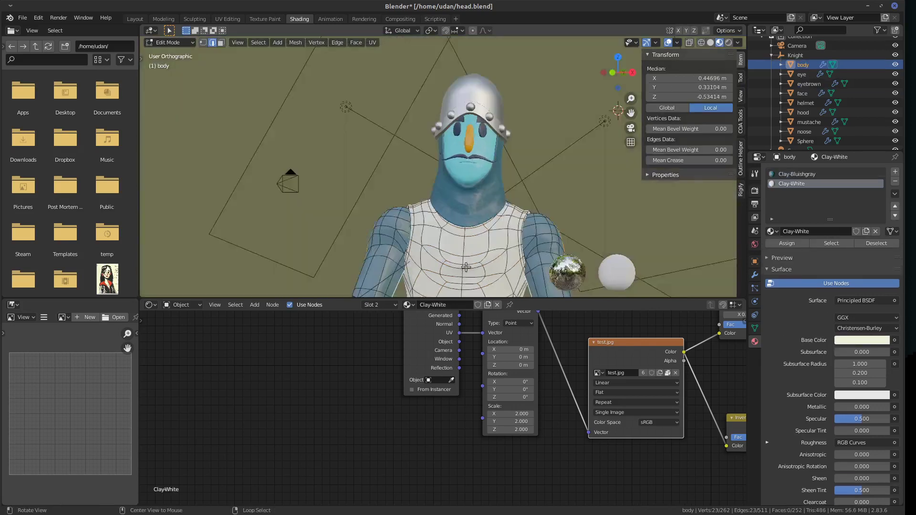
{"action": "key", "text": "KP_4"}
{"action": "key", "text": "KP_4"}
{"action": "key", "text": "KP_4"}
{"action": "key", "text": "KP_4"}
{"action": "key", "text": "KP_4"}
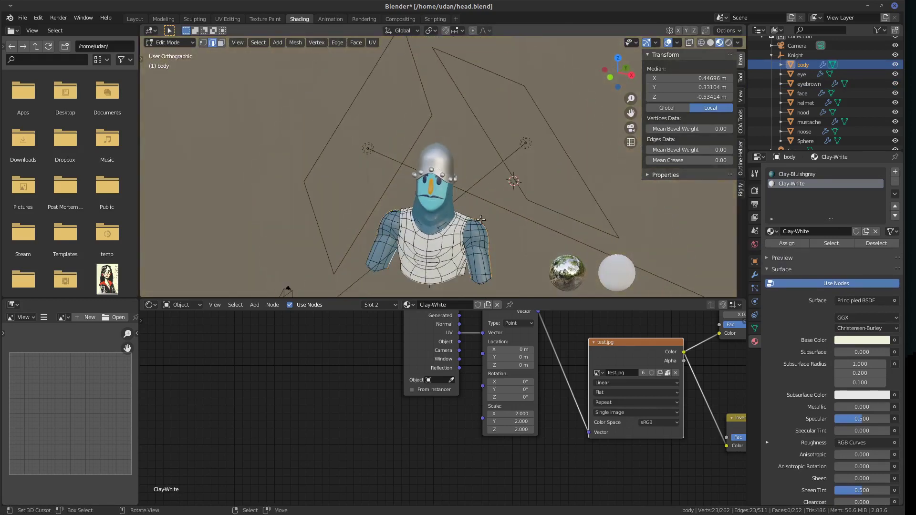
{"action": "key", "text": "ctrl+e"}
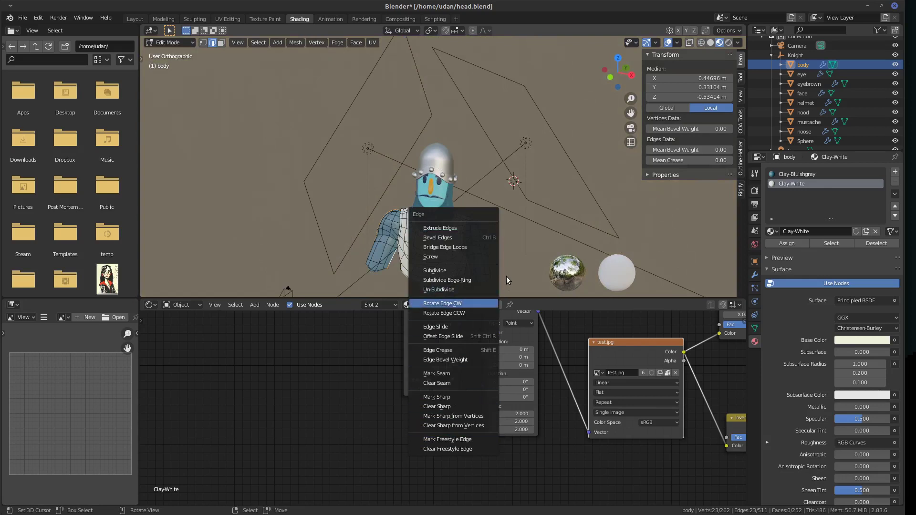
{"action": "scroll", "coordinate": [452, 125], "scroll_direction": "up", "scroll_amount": 3}
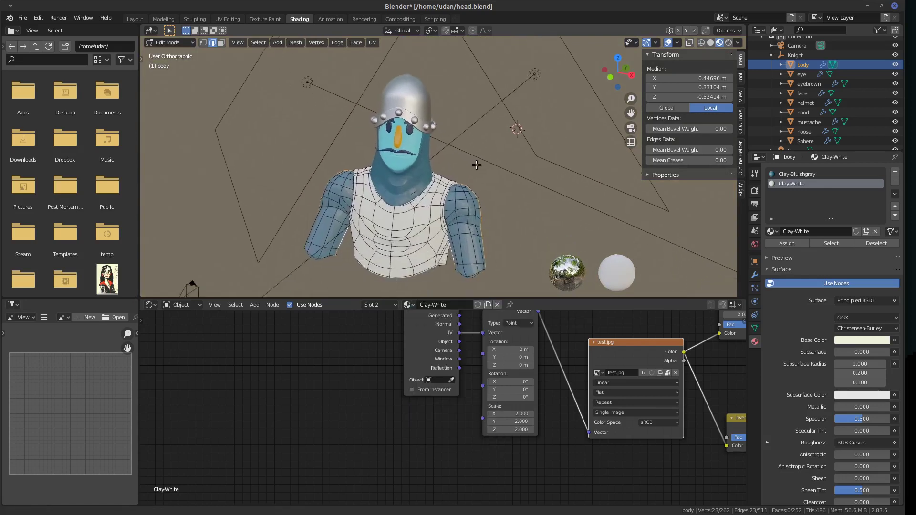
{"action": "scroll", "coordinate": [452, 126], "scroll_direction": "up", "scroll_amount": 4}
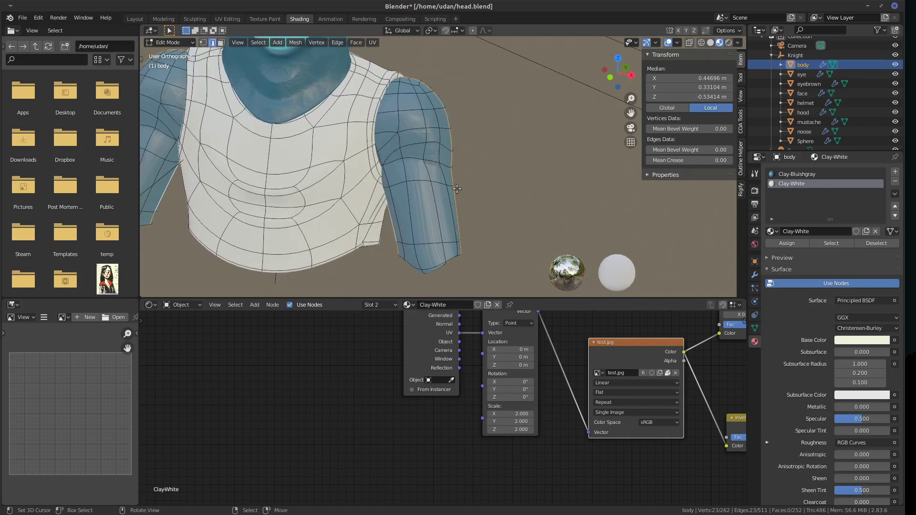
{"action": "key", "text": "ctrl+e"}
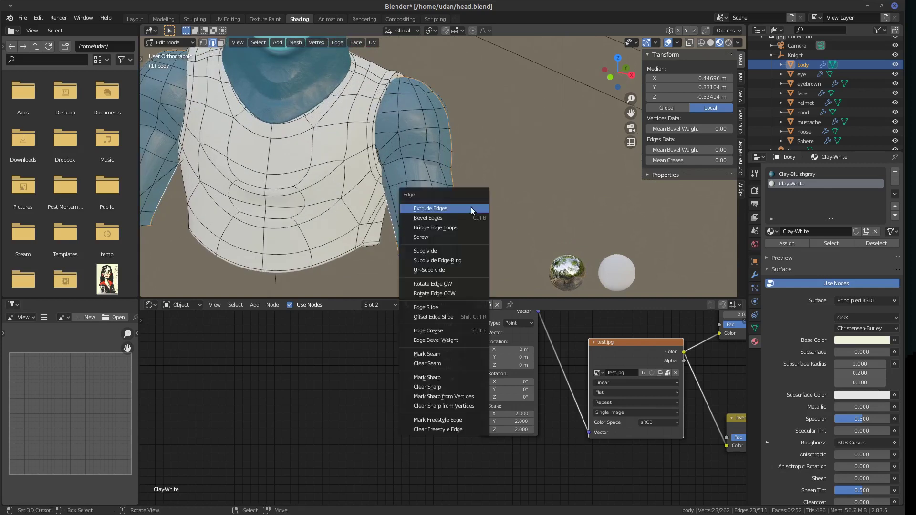
{"action": "key", "text": "u"}
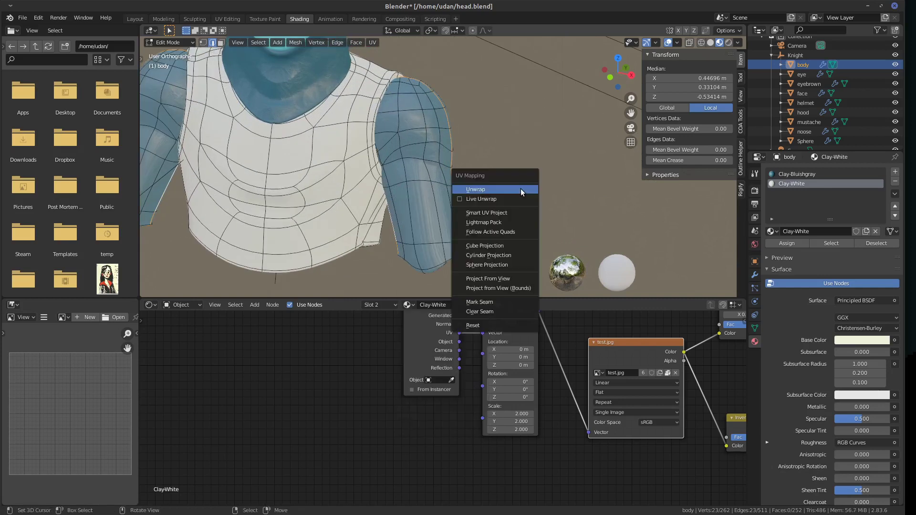
{"action": "left_click", "coordinate": [483, 301]}
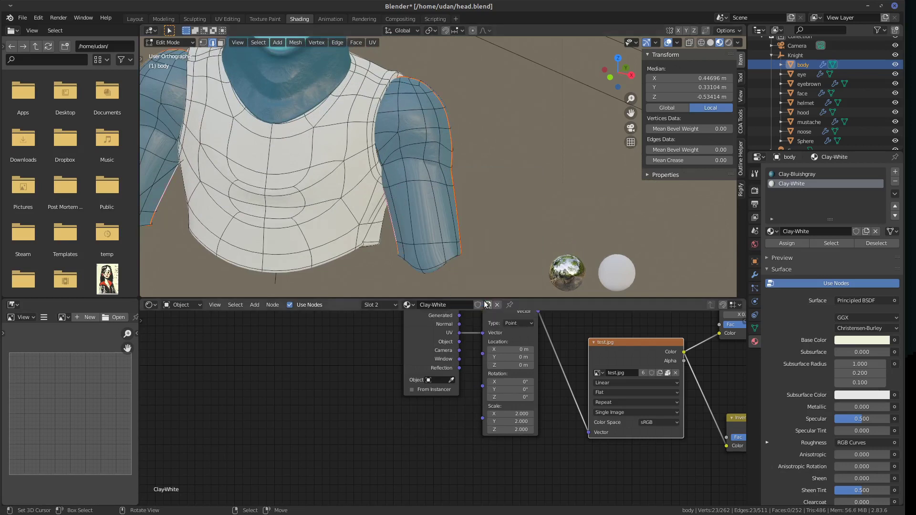
Mark the torso's side edge loop below the armpit and its bottom edge loop as UV seams.
{"action": "left_click", "coordinate": [363, 228], "text": "alt"}
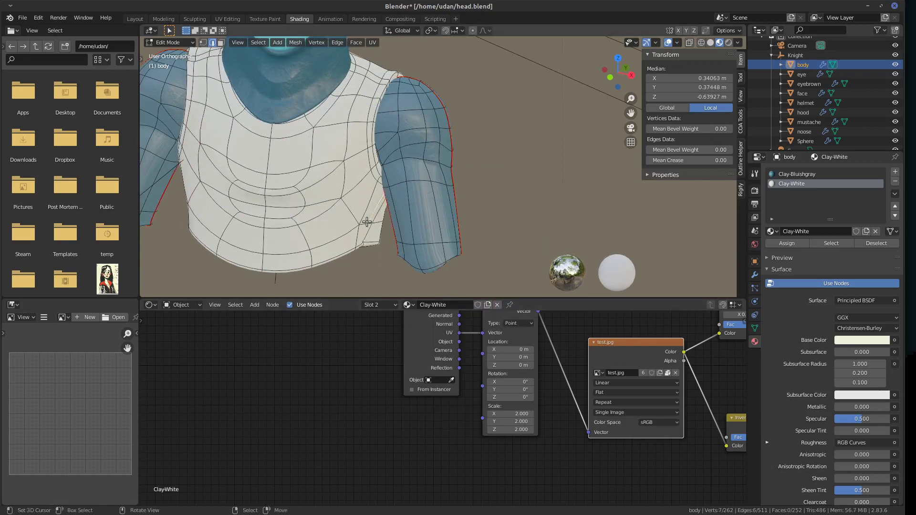
{"action": "key", "text": "ctrl+e"}
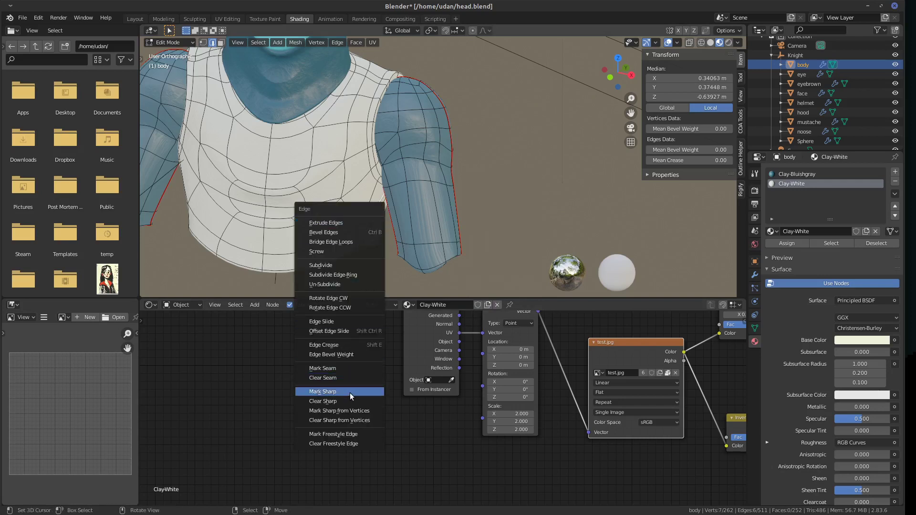
{"action": "left_click", "coordinate": [337, 368]}
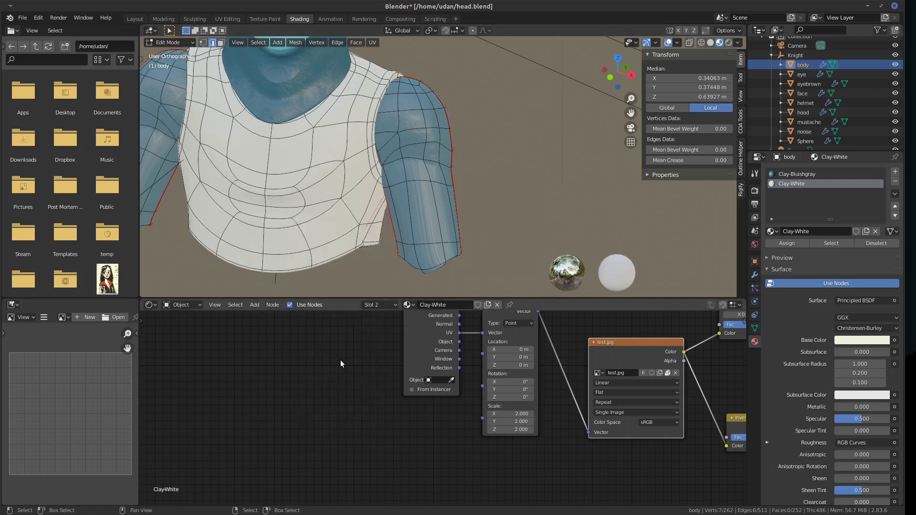
{"action": "left_click", "coordinate": [354, 247], "text": "alt"}
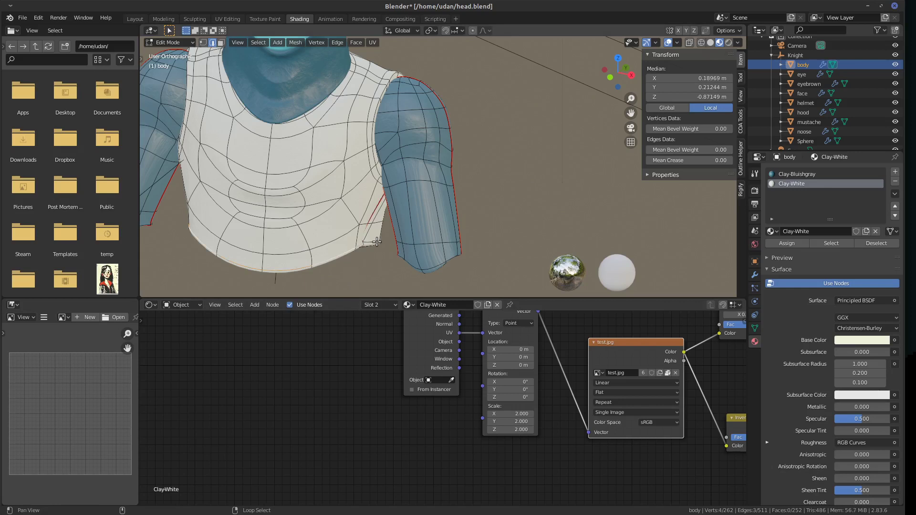
{"action": "left_click", "coordinate": [376, 241], "text": "alt+shift"}
{"action": "key", "text": "ctrl+e"}
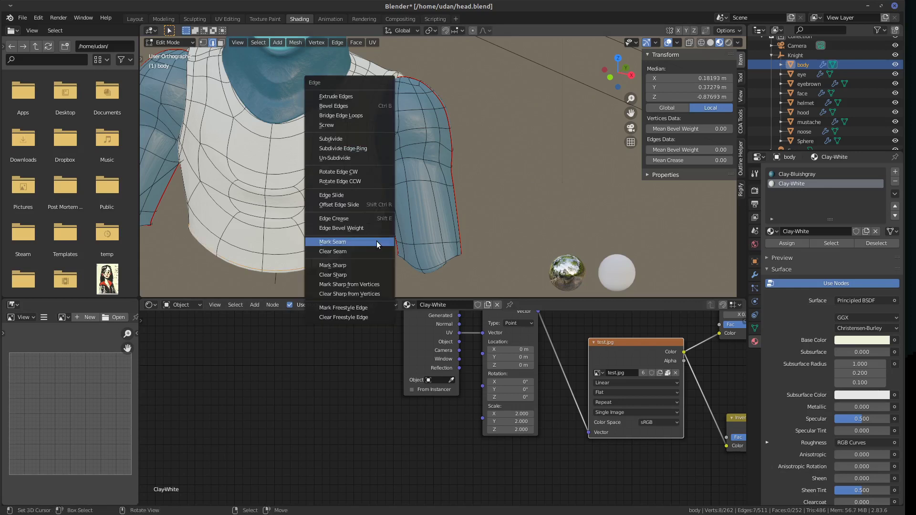
{"action": "left_click", "coordinate": [377, 241]}
With X-ray display on, select the edge loop across the top of the body's shoulder strap and mark it as a UV seam.
{"action": "left_click", "coordinate": [413, 84], "text": "alt"}
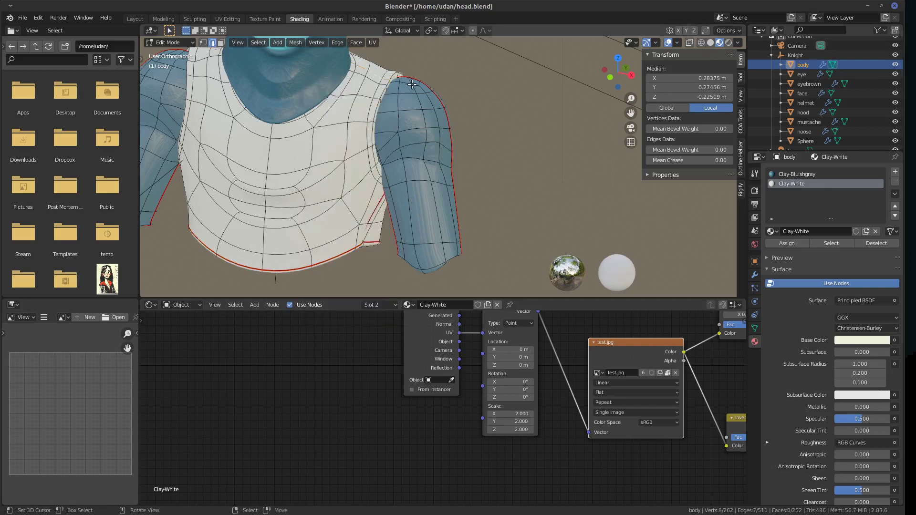
{"action": "scroll", "coordinate": [401, 84], "scroll_direction": "up", "scroll_amount": 2}
{"action": "middle_click_drag", "start_coordinate": [391, 83], "coordinate": [462, 69]}
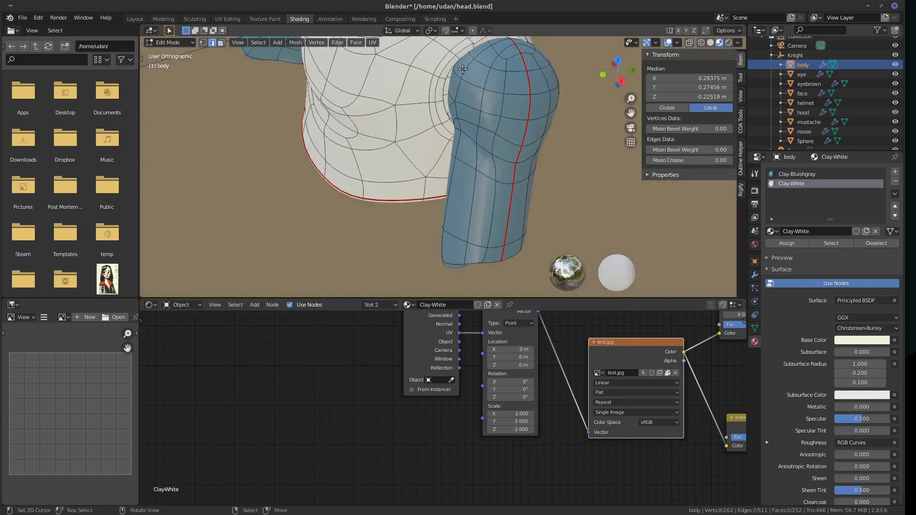
{"action": "left_click", "coordinate": [473, 42], "text": "alt"}
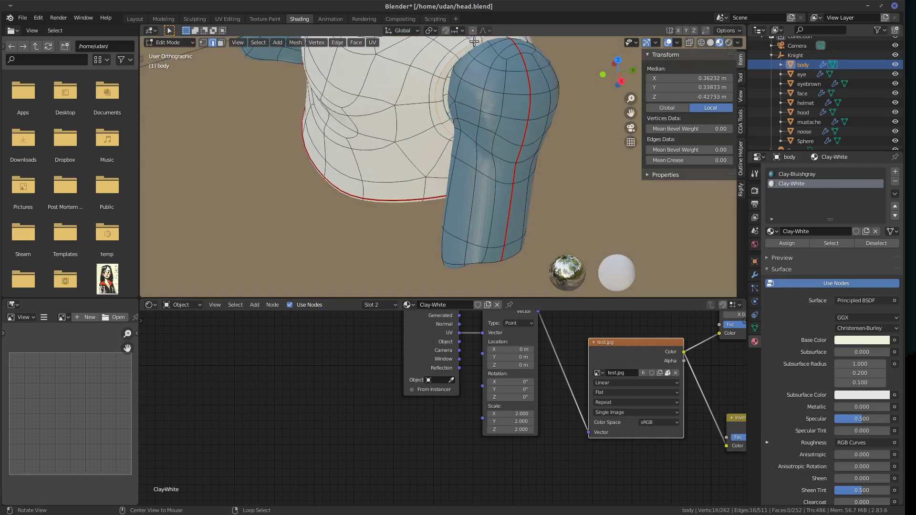
{"action": "middle_click_drag", "start_coordinate": [477, 53], "coordinate": [432, 158]}
{"action": "left_click", "coordinate": [432, 159], "text": "alt"}
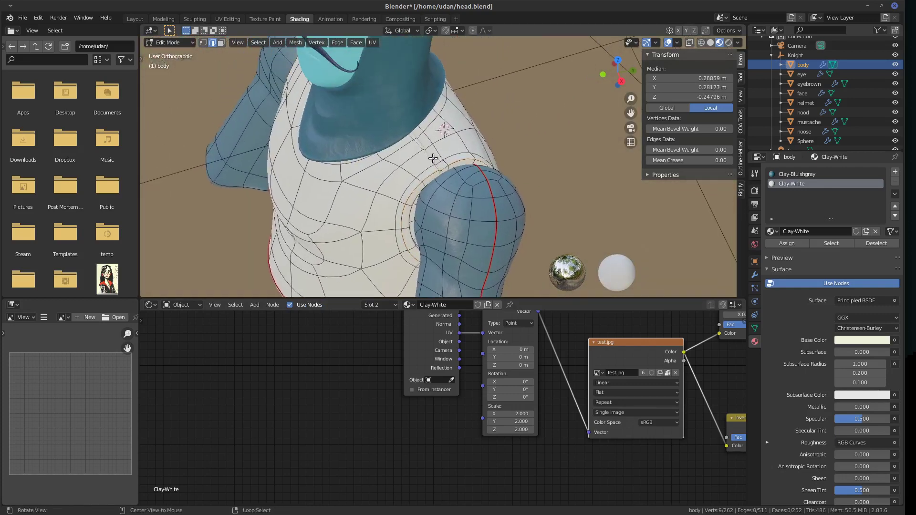
{"action": "left_click", "coordinate": [689, 43]}
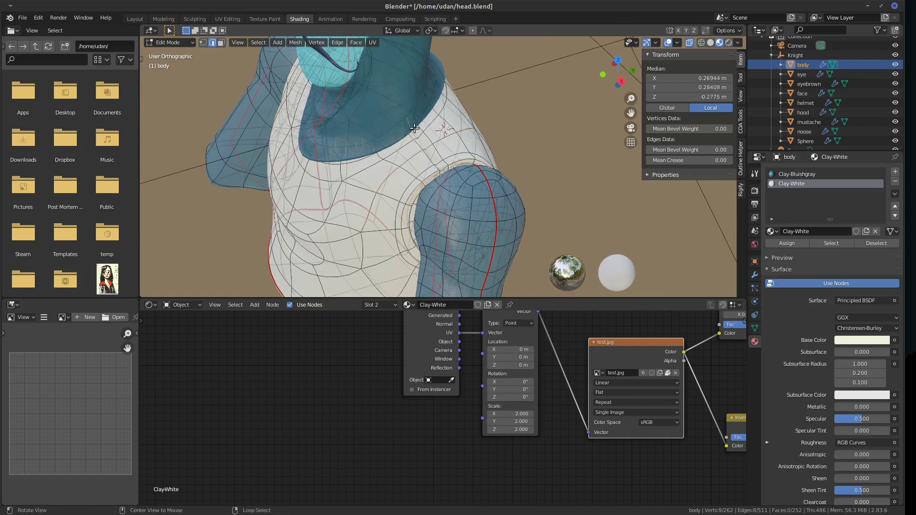
{"action": "left_click", "coordinate": [443, 137], "text": "alt"}
{"action": "key", "text": "ctrl+e"}
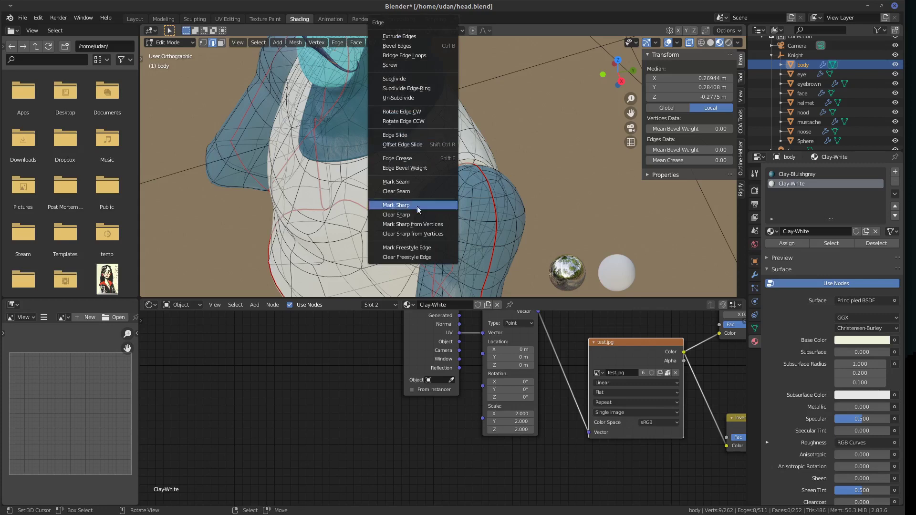
{"action": "left_click", "coordinate": [410, 182]}
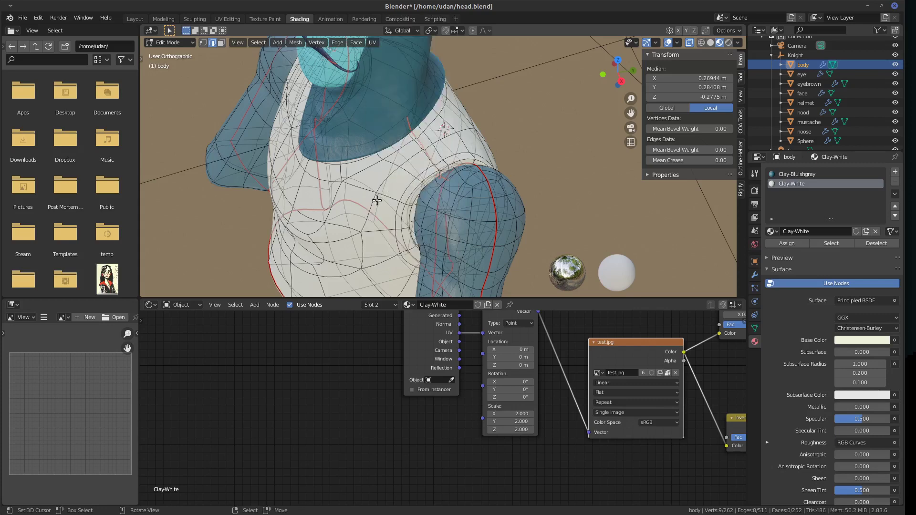
Unwrap the body's entire mesh and return to Object Mode.
{"action": "key", "text": "a"}
{"action": "key", "text": "KP_1"}
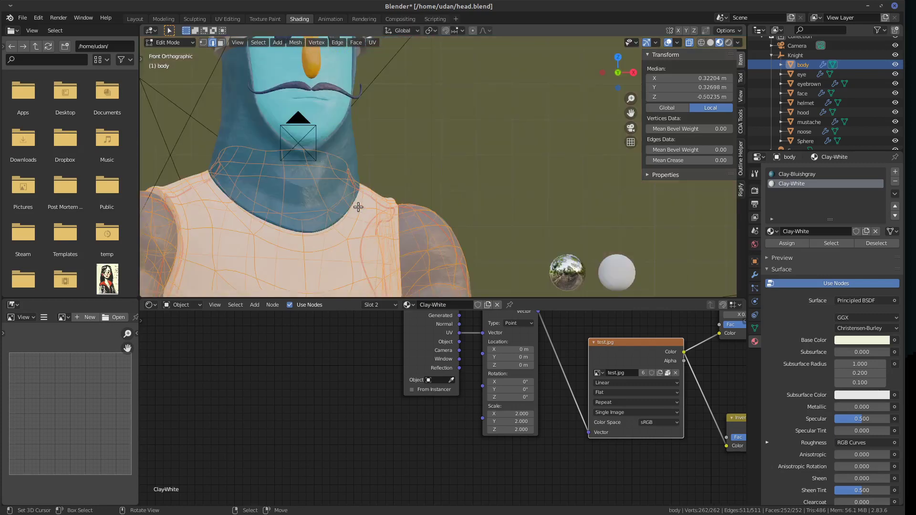
{"action": "scroll", "coordinate": [358, 206], "scroll_direction": "down", "scroll_amount": 4}
{"action": "key", "text": "u"}
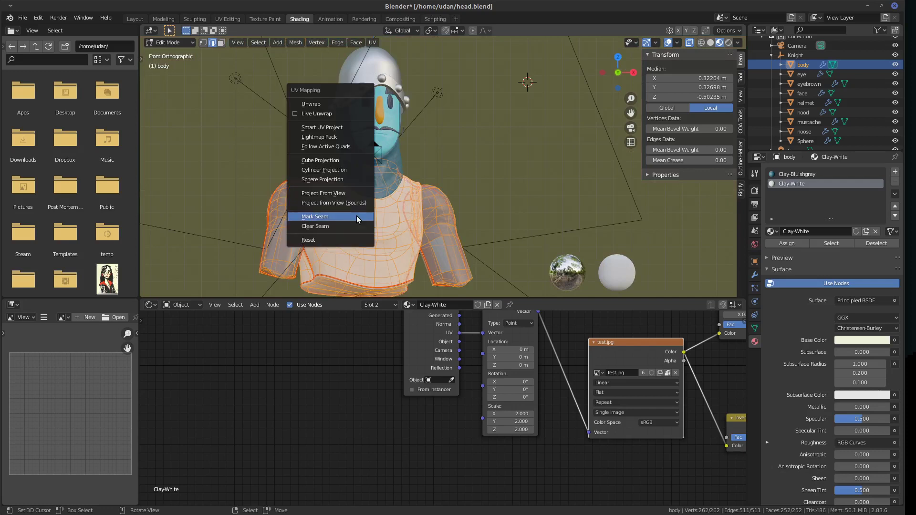
{"action": "left_click", "coordinate": [338, 102]}
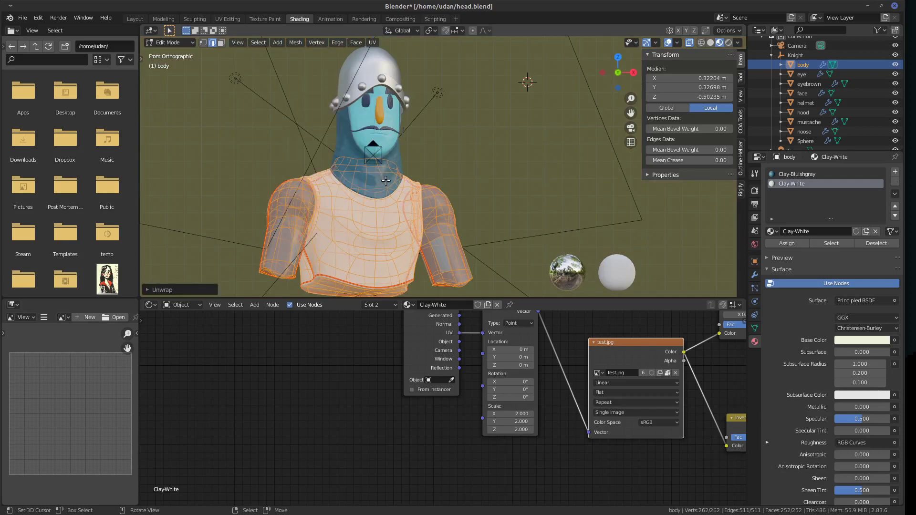
{"action": "key", "text": "Tab"}
Inspect the body's bump texture up close, and the whole knight through the camera in rendered shading.
{"action": "middle_click_drag", "start_coordinate": [454, 227], "coordinate": [403, 232]}
{"action": "scroll", "coordinate": [403, 232], "scroll_direction": "up", "scroll_amount": 5}
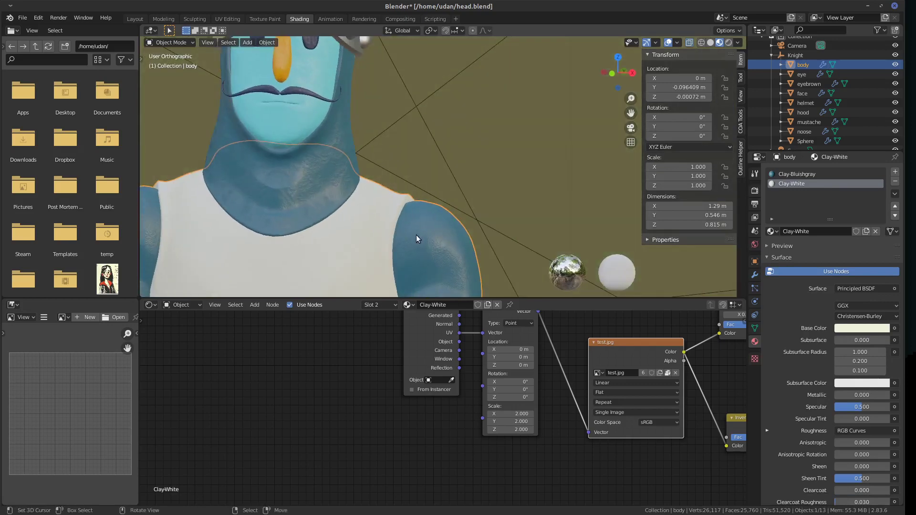
{"action": "key", "text": "KP_5"}
{"action": "key", "text": "KP_0"}
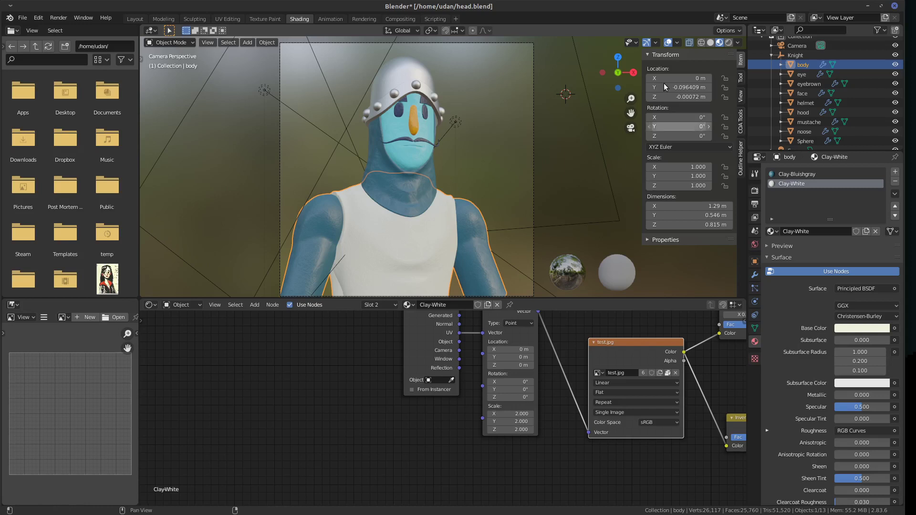
{"action": "left_click", "coordinate": [728, 42]}
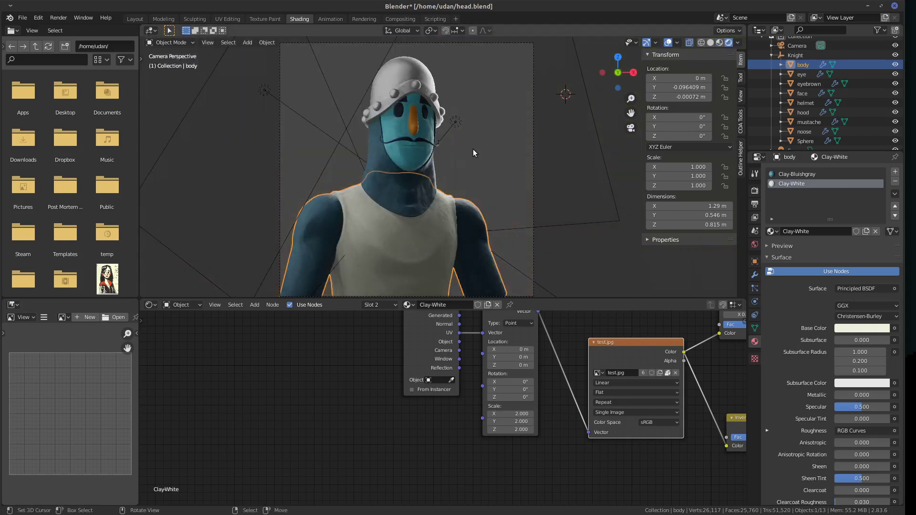
{"action": "scroll", "coordinate": [473, 152], "scroll_direction": "up", "scroll_amount": 2}
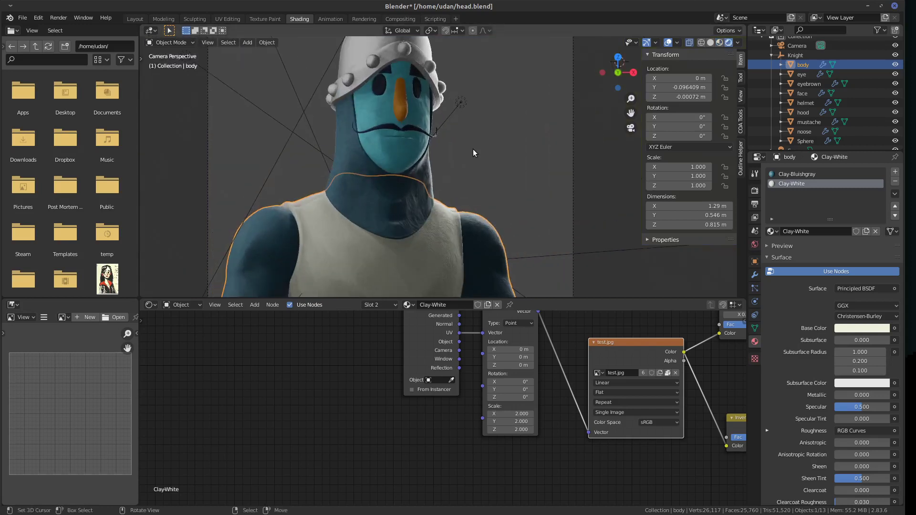
{"action": "scroll", "coordinate": [473, 152], "scroll_direction": "down", "scroll_amount": 3}
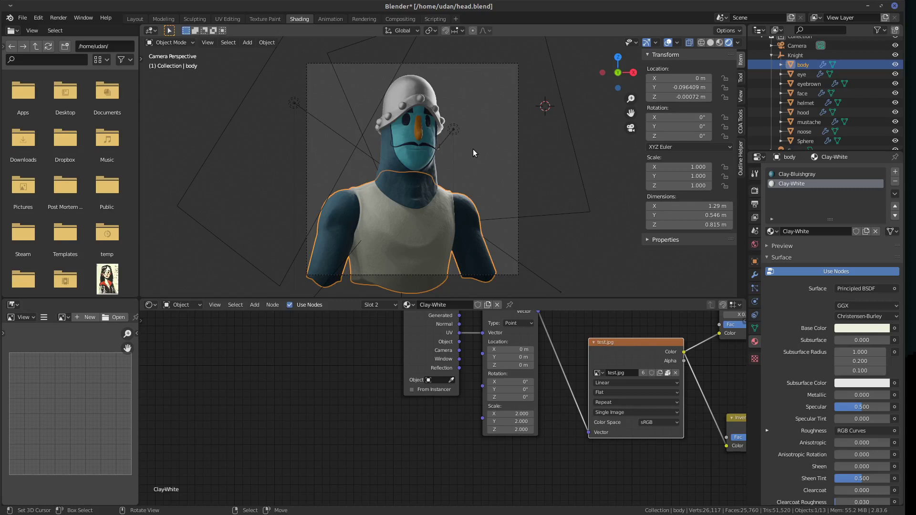
{"action": "scroll", "coordinate": [473, 149], "scroll_direction": "up", "scroll_amount": 10}
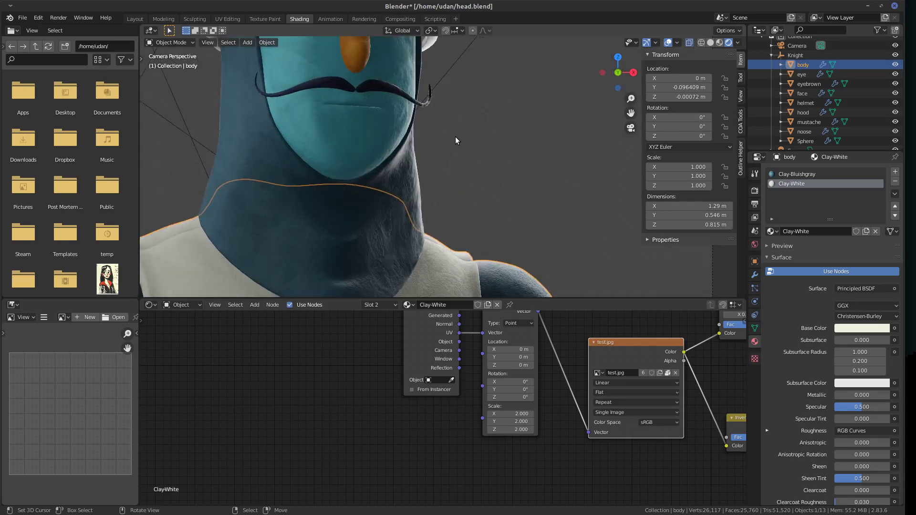
Examine the face mesh in Edit Mode from an angle and from the front, then return to Object Mode.
{"action": "left_click", "coordinate": [348, 121]}
{"action": "key", "text": "Tab"}
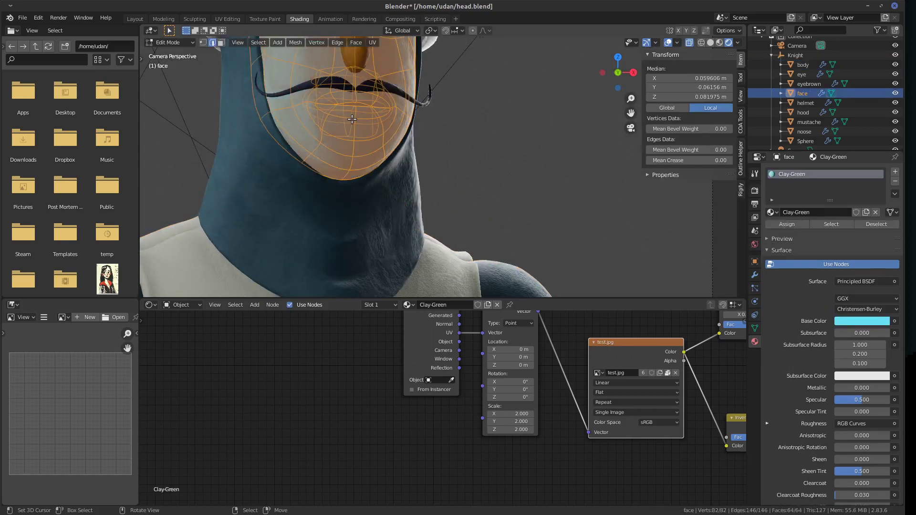
{"action": "middle_click_drag", "start_coordinate": [361, 125], "coordinate": [400, 142]}
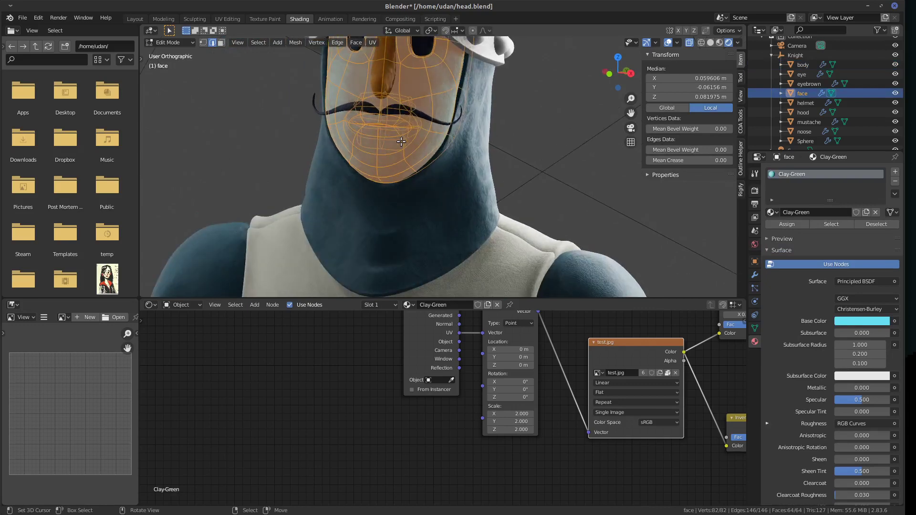
{"action": "scroll", "coordinate": [401, 142], "scroll_direction": "up", "scroll_amount": 3}
{"action": "key", "text": "KP_1"}
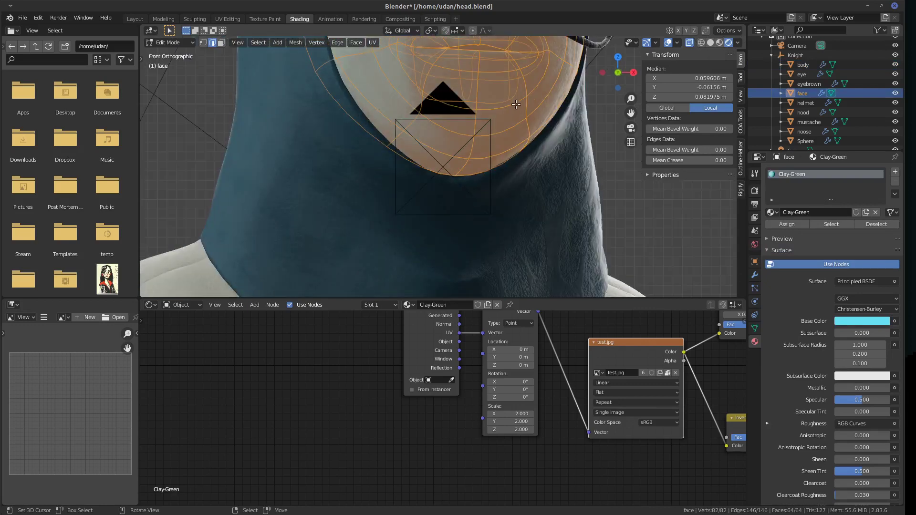
{"action": "scroll", "coordinate": [475, 187], "scroll_direction": "down", "scroll_amount": 5}
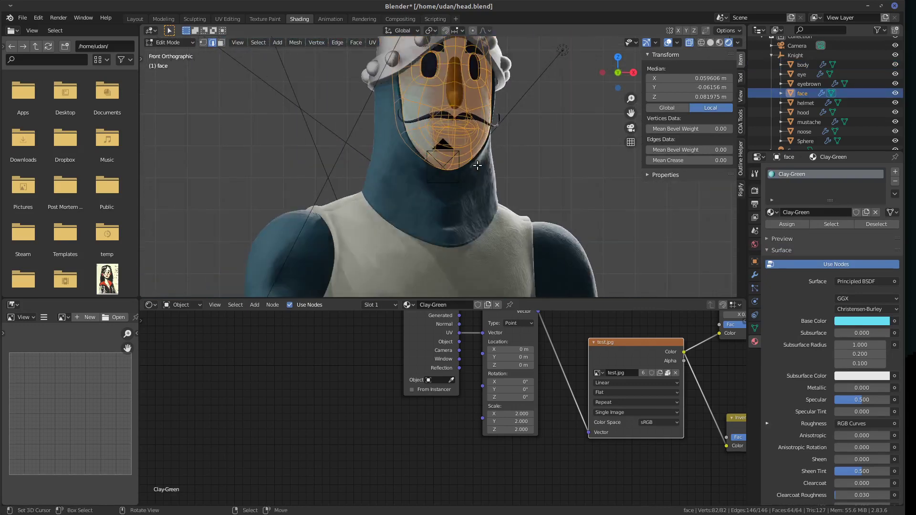
{"action": "scroll", "coordinate": [477, 166], "scroll_direction": "down", "scroll_amount": 3}
{"action": "key", "text": "Tab"}
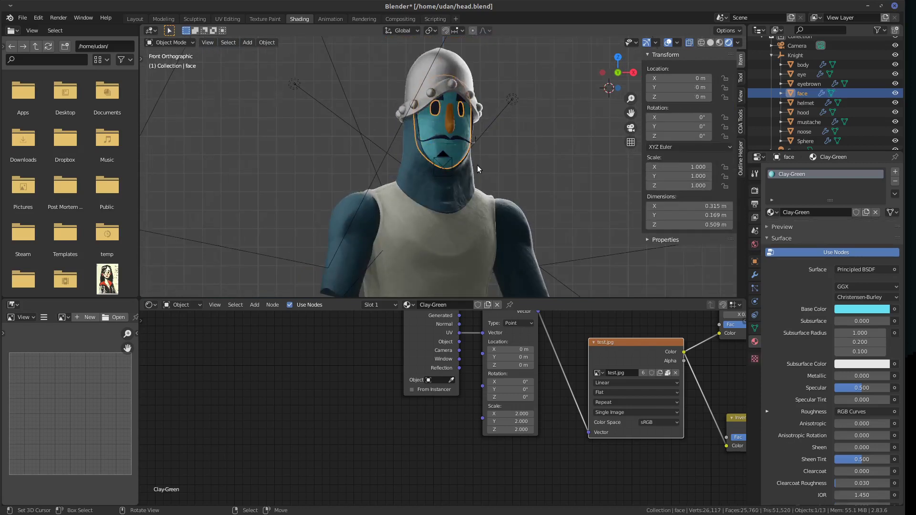
Save the head.blend file and switch to the Layout workspace.
{"action": "scroll", "coordinate": [477, 165], "scroll_direction": "down", "scroll_amount": 3}
{"action": "scroll", "coordinate": [477, 165], "scroll_direction": "up", "scroll_amount": 2}
{"action": "key", "text": "ctrl+s"}
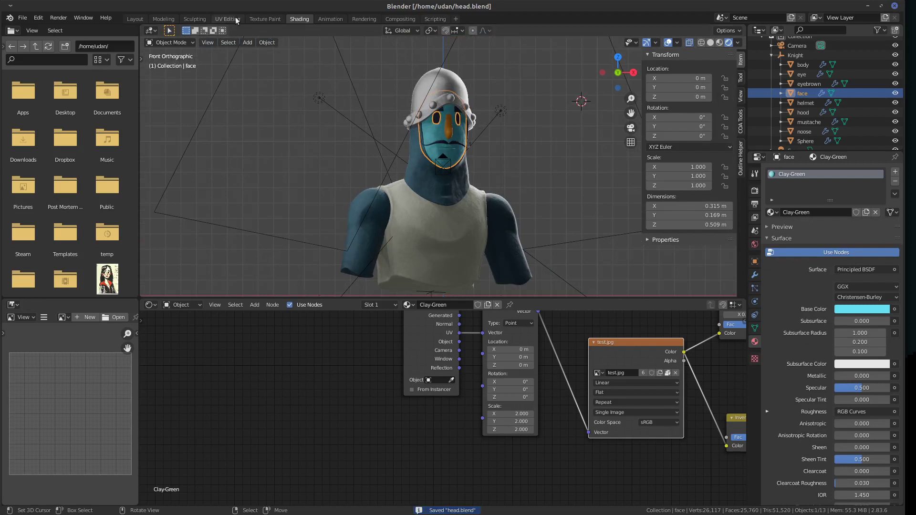
{"action": "left_click", "coordinate": [137, 19]}
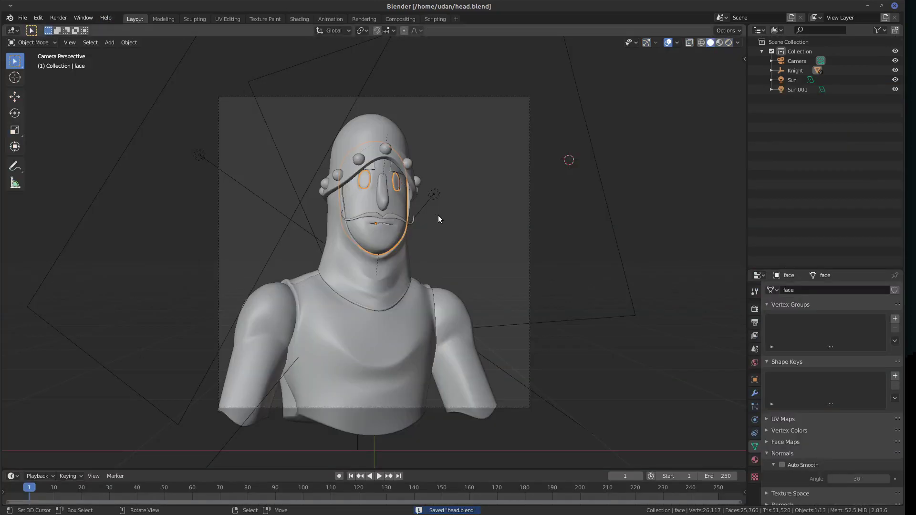
Select the Knight empty beneath the bust and set its X rotation to 0°.
{"action": "scroll", "coordinate": [353, 427], "scroll_direction": "down", "scroll_amount": 1}
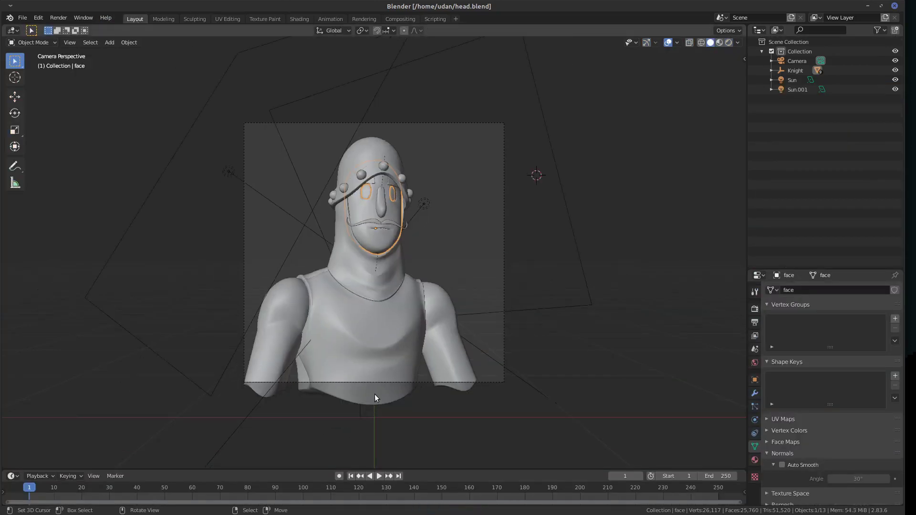
{"action": "key", "text": "KP_3"}
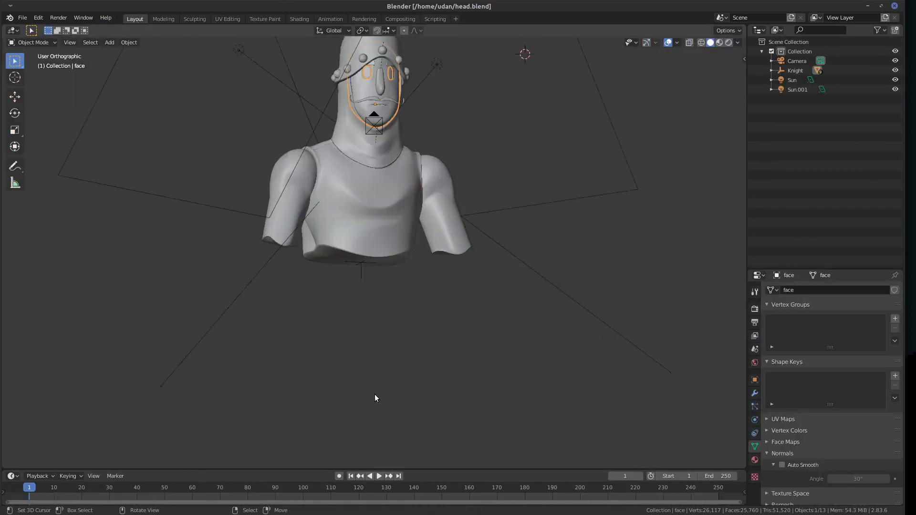
{"action": "left_click", "coordinate": [389, 235]}
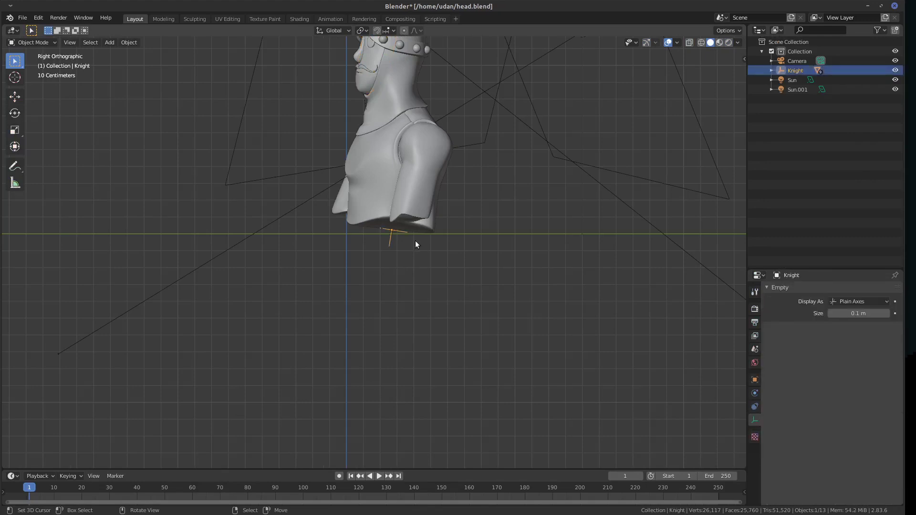
{"action": "left_click", "coordinate": [754, 380]}
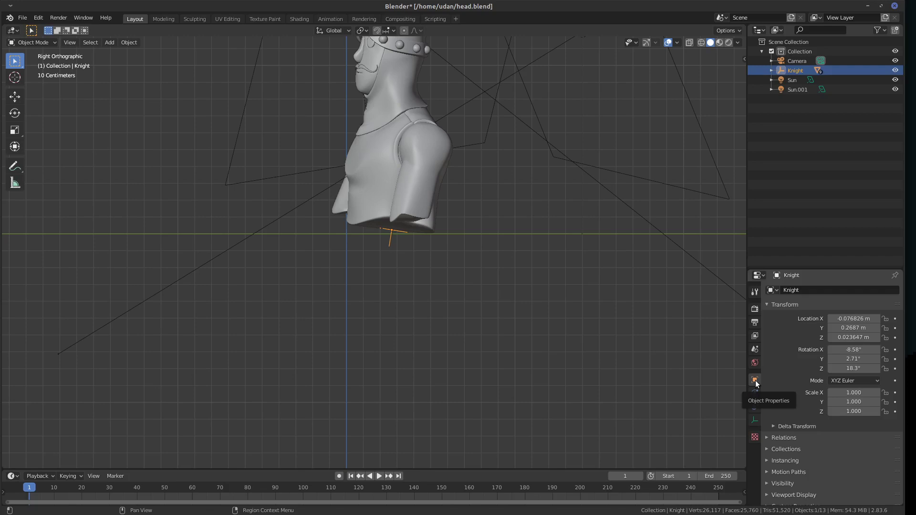
{"action": "left_click", "coordinate": [855, 350]}
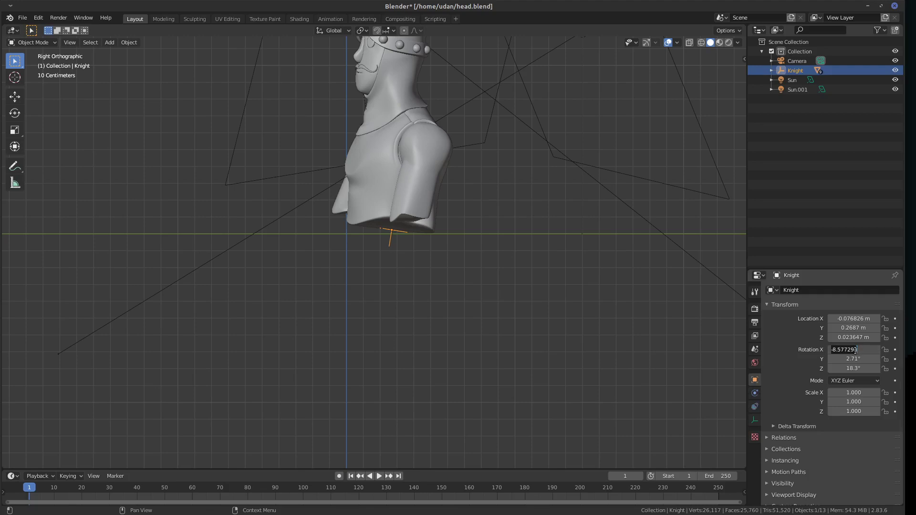
{"action": "type", "text": "0"}
{"action": "key", "text": "Return"}
Set the Knight empty's Y and Z rotations to 0°.
{"action": "left_click", "coordinate": [854, 359]}
{"action": "type", "text": "0"}
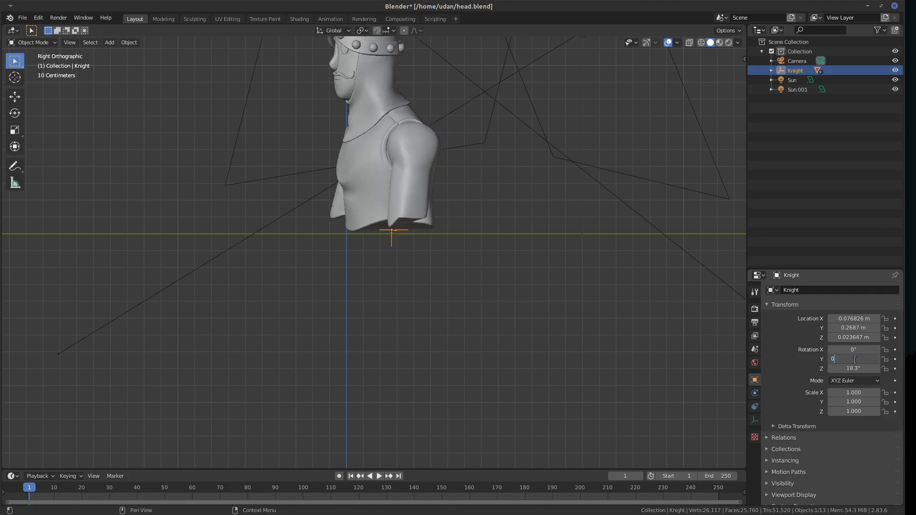
{"action": "key", "text": "Return"}
{"action": "left_click", "coordinate": [851, 369]}
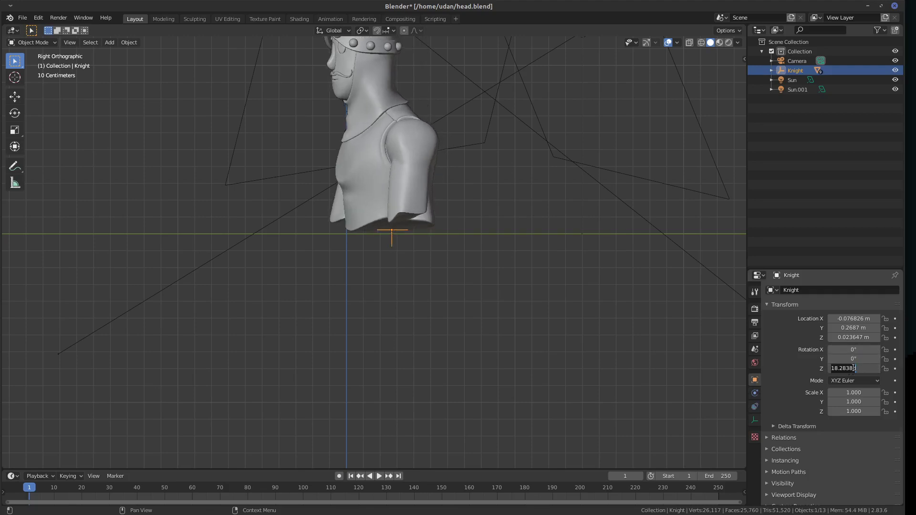
{"action": "key", "text": "ctrl+a"}
{"action": "type", "text": "0"}
{"action": "key", "text": "Return"}
Open the face mesh in Edit Mode and select the vertical centre edge just below the mouth.
{"action": "key", "text": "KP_1"}
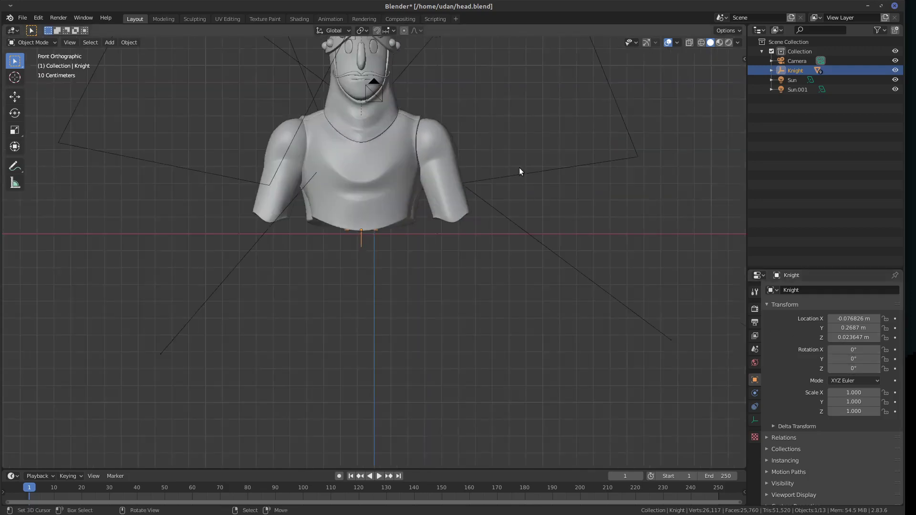
{"action": "middle_click_drag", "start_coordinate": [504, 145], "coordinate": [536, 229], "text": "shift"}
{"action": "left_click", "coordinate": [427, 184]}
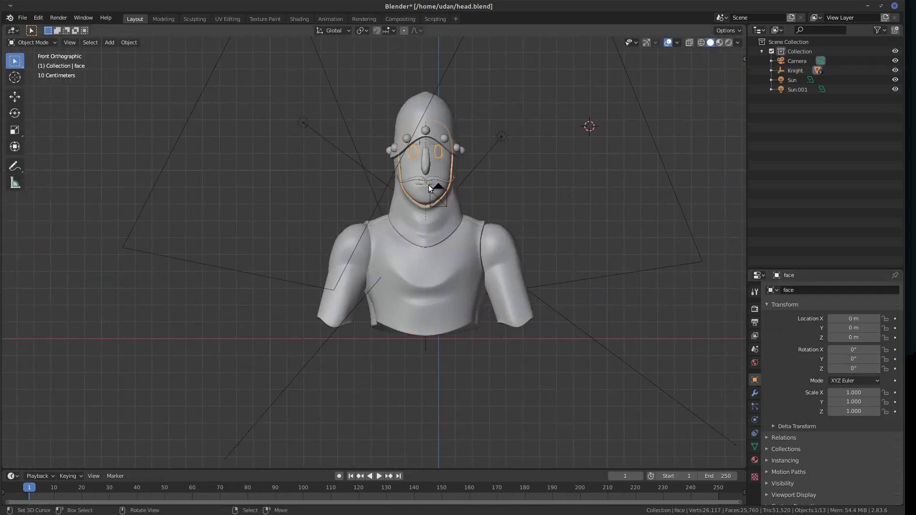
{"action": "scroll", "coordinate": [431, 184], "scroll_direction": "up", "scroll_amount": 5}
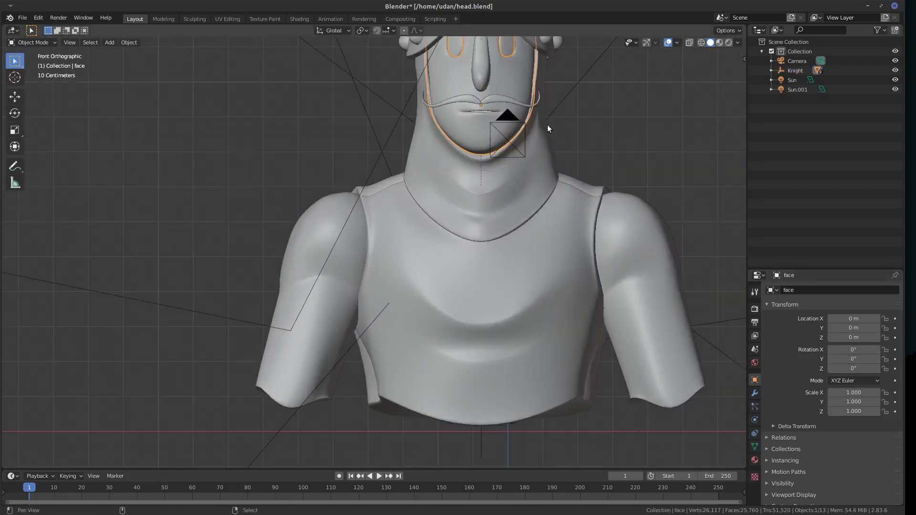
{"action": "middle_click_drag", "start_coordinate": [547, 126], "coordinate": [508, 264], "text": "shift"}
{"action": "key", "text": "Tab"}
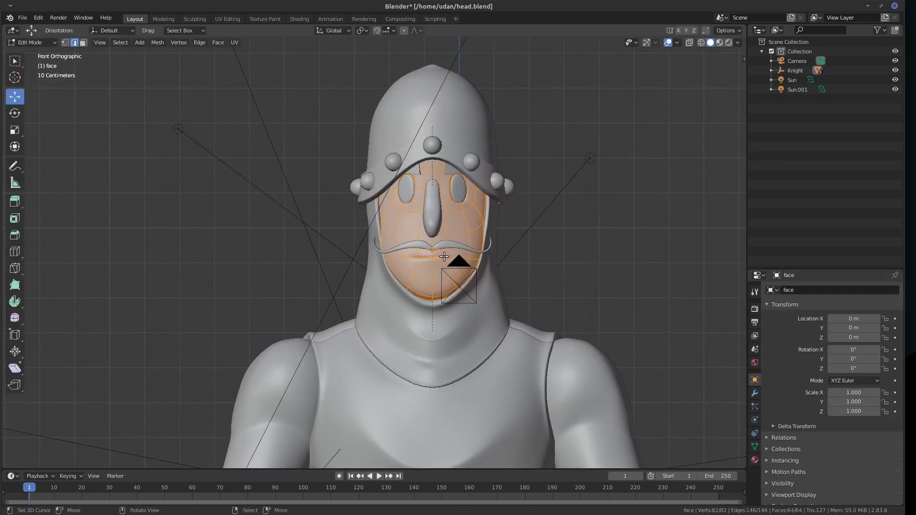
{"action": "left_click", "coordinate": [443, 257]}
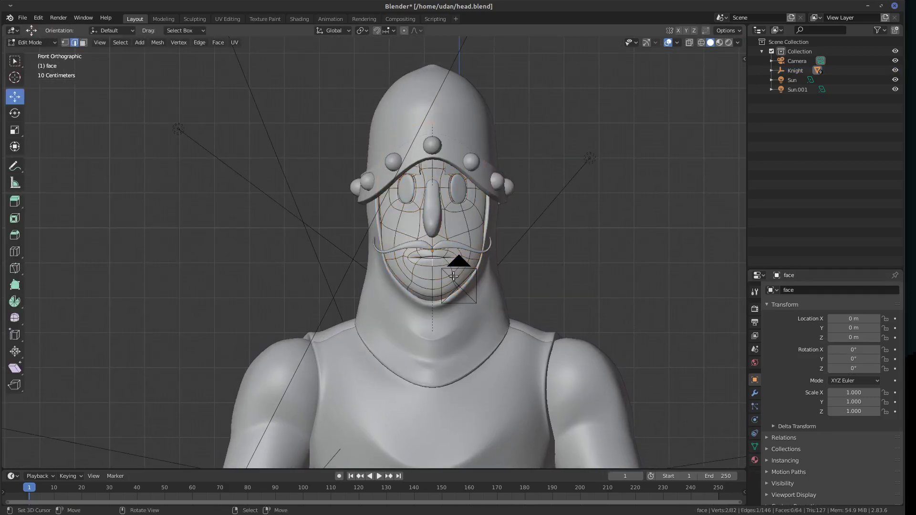
Add a second, empty material slot to the face mesh alongside Clay-Green.
{"action": "scroll", "coordinate": [518, 264], "scroll_direction": "up", "scroll_amount": 5}
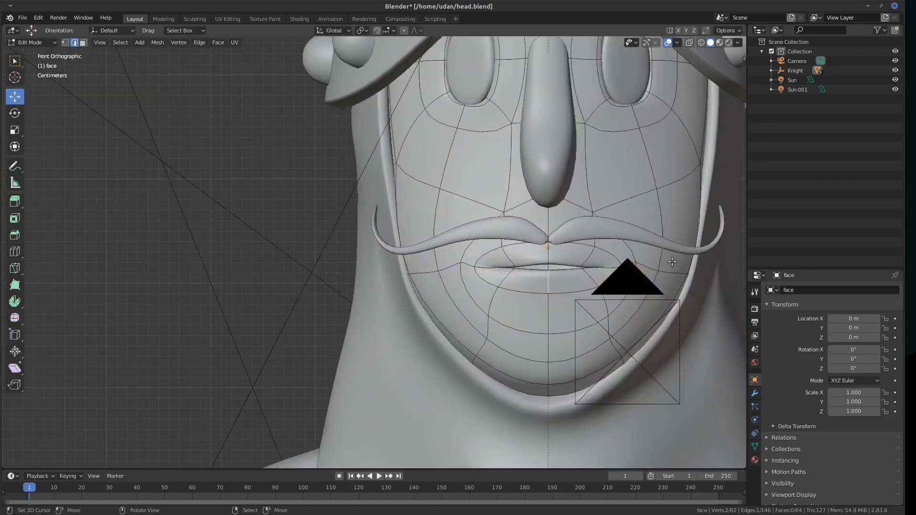
{"action": "middle_click_drag", "start_coordinate": [672, 262], "coordinate": [430, 229], "text": "shift"}
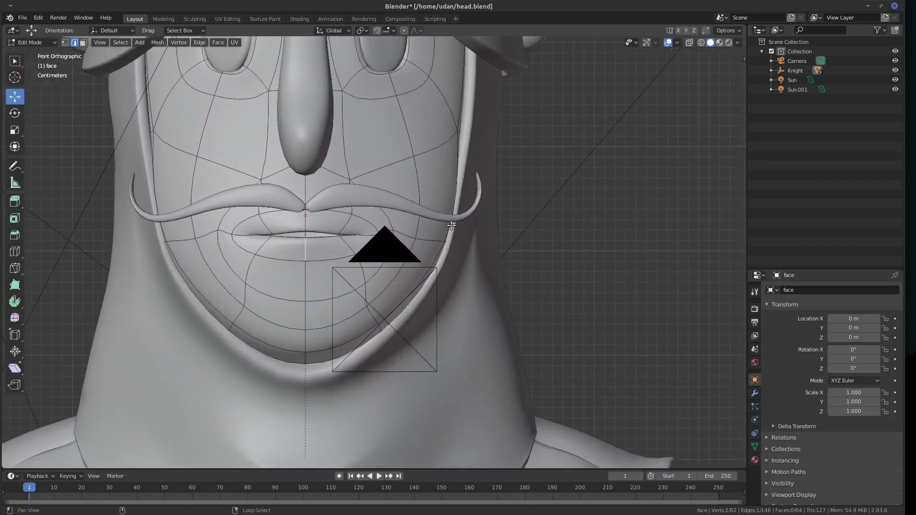
{"action": "left_click", "coordinate": [754, 459]}
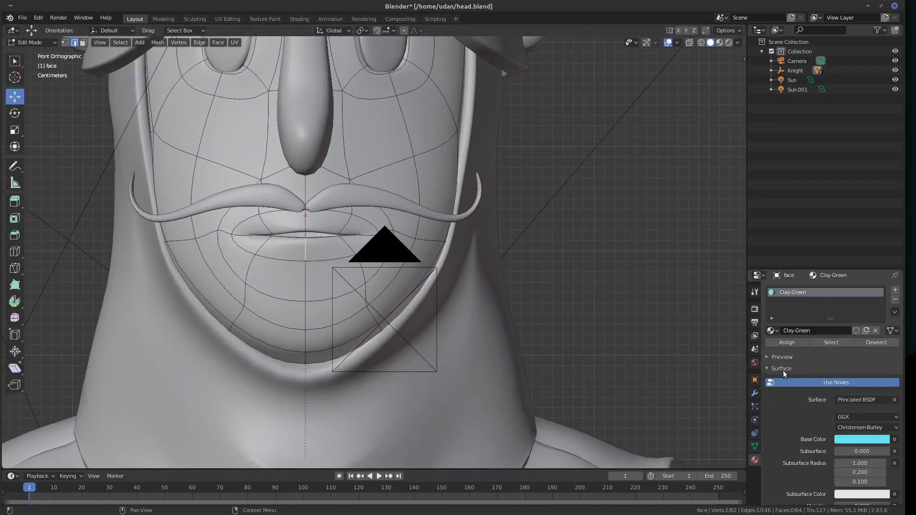
{"action": "left_click", "coordinate": [895, 291]}
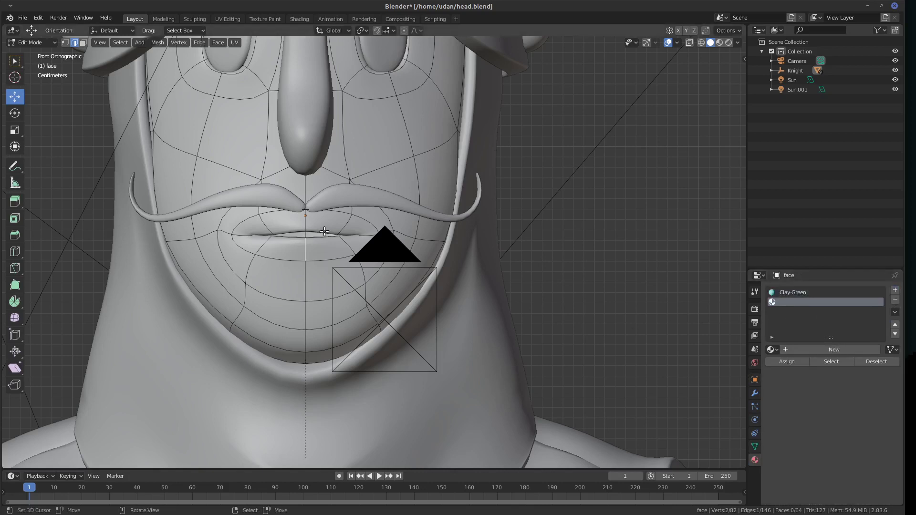
Isolate the face mesh in local view and switch to face selection for the mouth pocket at its back.
{"action": "key", "text": "KP_Divide"}
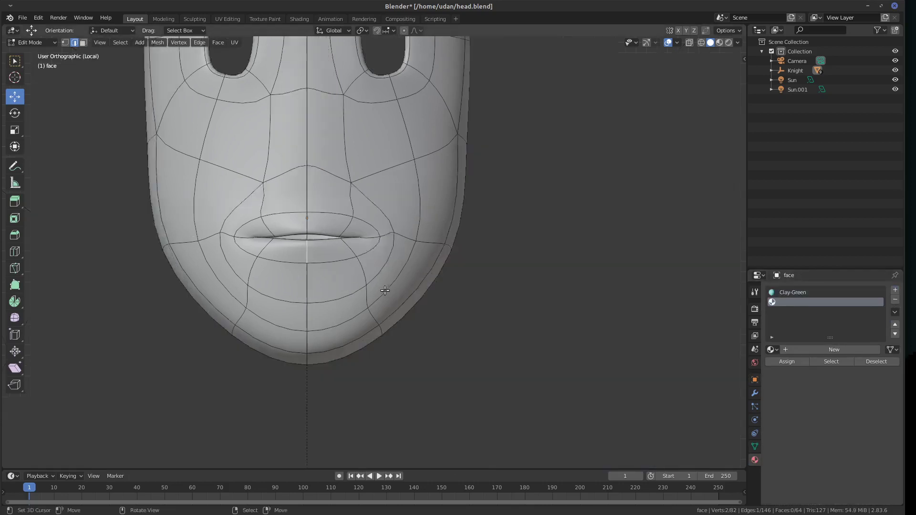
{"action": "middle_click_drag", "start_coordinate": [471, 277], "coordinate": [473, 317]}
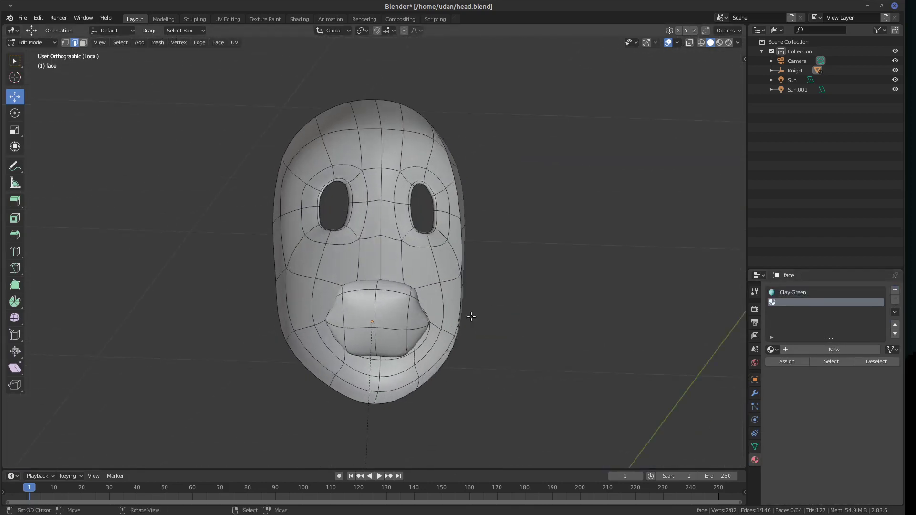
{"action": "left_click", "coordinate": [403, 292], "text": "shift"}
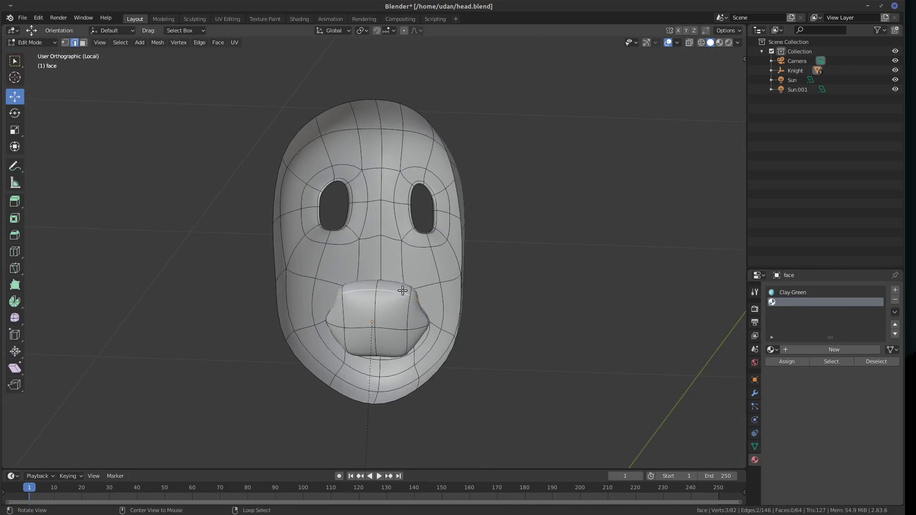
{"action": "left_click", "coordinate": [83, 42]}
{"action": "middle_click_drag", "start_coordinate": [425, 260], "coordinate": [377, 317]}
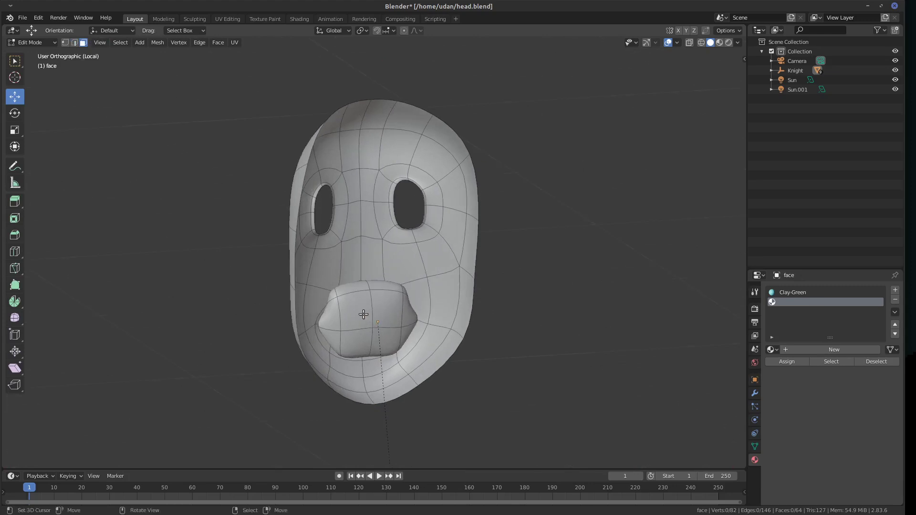
Select the faces forming the mouth pocket on the back of the face, including its upper and lower sides.
{"action": "left_click", "coordinate": [377, 316]}
{"action": "left_click", "coordinate": [367, 342], "text": "shift"}
{"action": "left_click", "coordinate": [334, 333], "text": "shift"}
{"action": "left_click", "coordinate": [333, 307], "text": "shift"}
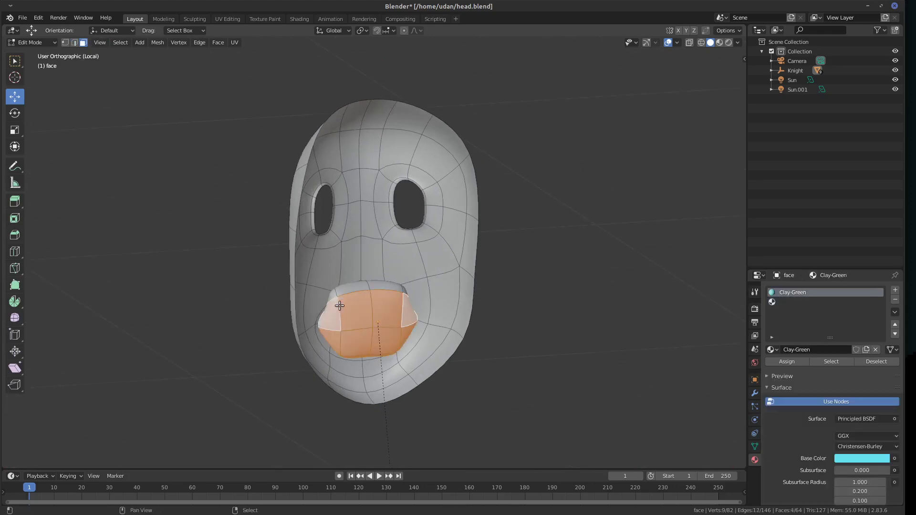
{"action": "left_click", "coordinate": [353, 287], "text": "shift"}
{"action": "middle_click_drag", "start_coordinate": [429, 333], "coordinate": [353, 344]}
{"action": "left_click", "coordinate": [353, 343], "text": "shift"}
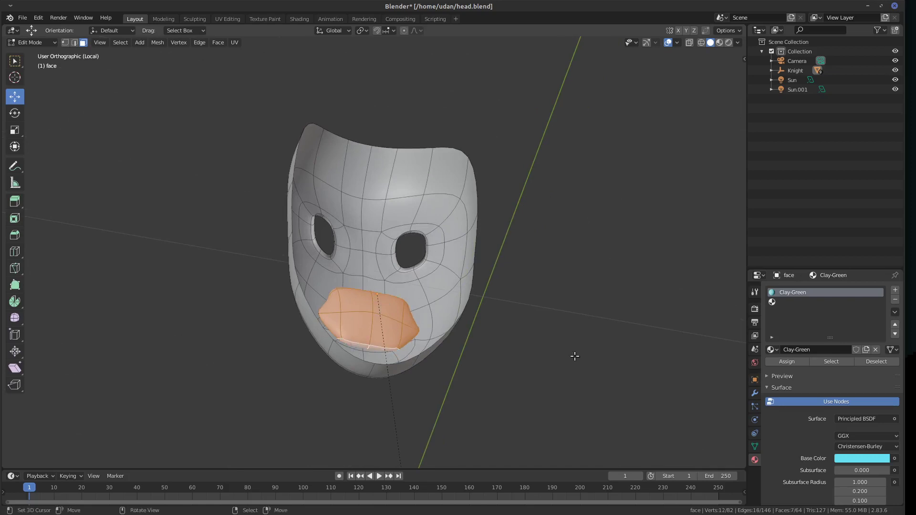
Make the empty material slot active and hide the selected mouth-pocket faces.
{"action": "left_click", "coordinate": [814, 303]}
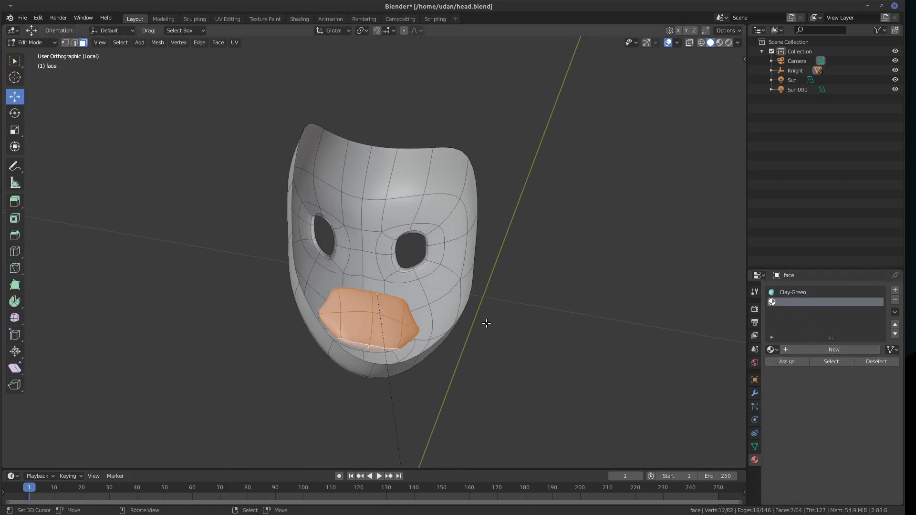
{"action": "key", "text": "h"}
{"action": "middle_click_drag", "start_coordinate": [450, 308], "coordinate": [427, 347]}
{"action": "key", "text": "alt+h"}
{"action": "left_click", "coordinate": [583, 393]}
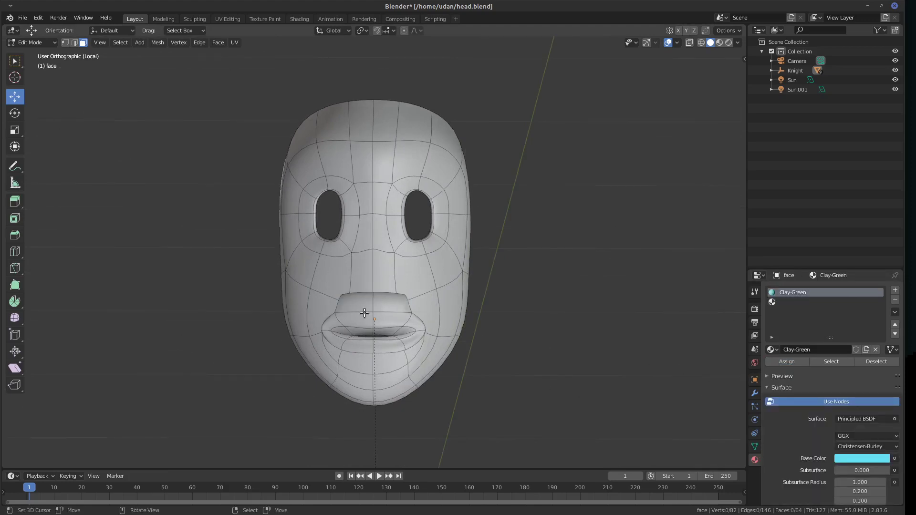
Select the remaining upper face of the mouth pocket, activate the empty material slot, and hide that face.
{"action": "left_click", "coordinate": [355, 306]}
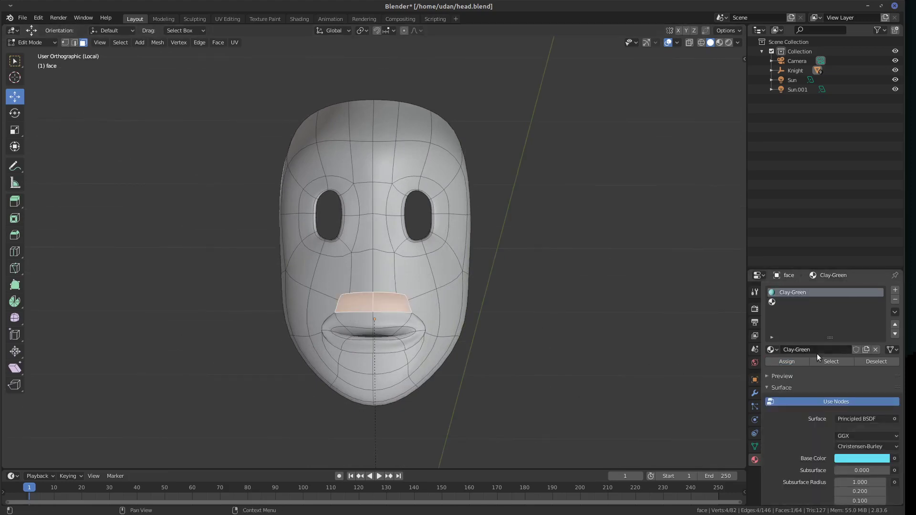
{"action": "left_click", "coordinate": [789, 302]}
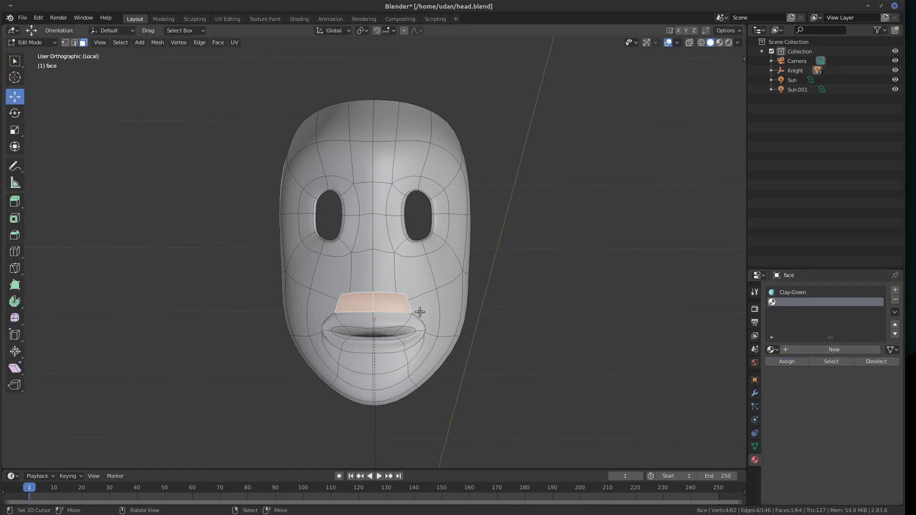
{"action": "key", "text": "h"}
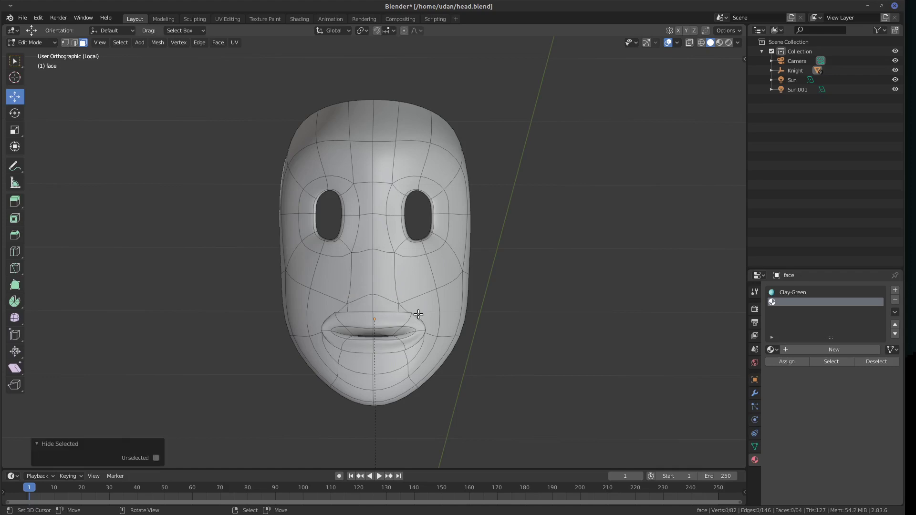
Select the outer side face beside the mouth and snap the 3D cursor to it.
{"action": "key", "text": "KP_1"}
{"action": "key", "text": "KP_3"}
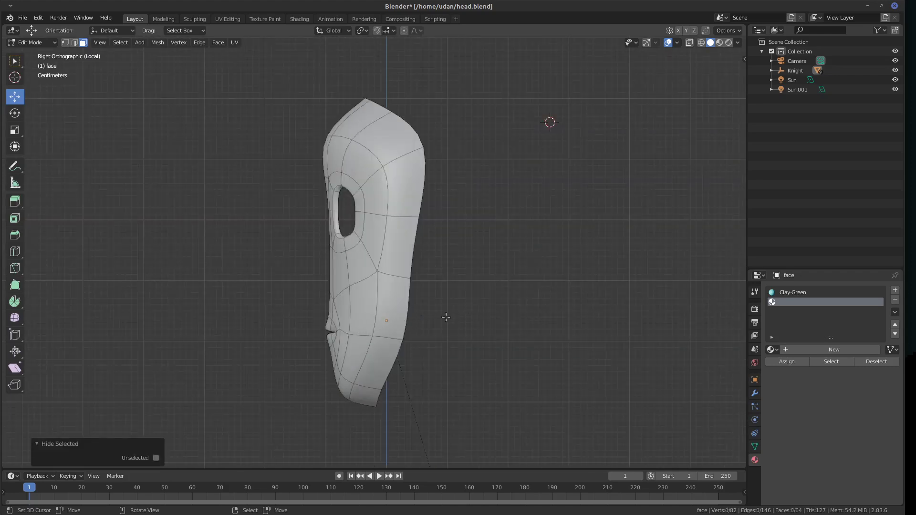
{"action": "key", "text": "shift+s"}
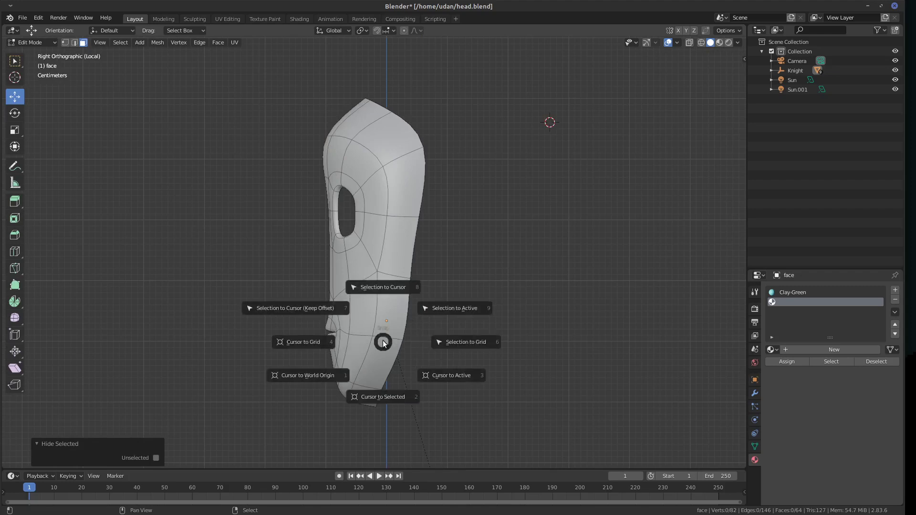
{"action": "left_click", "coordinate": [392, 397]}
{"action": "left_click", "coordinate": [389, 318]}
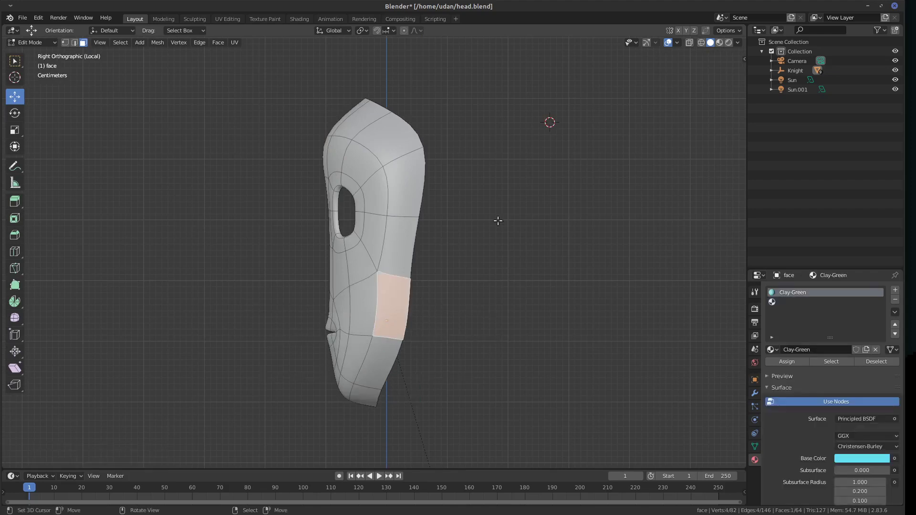
{"action": "middle_click_drag", "start_coordinate": [466, 286], "coordinate": [415, 311]}
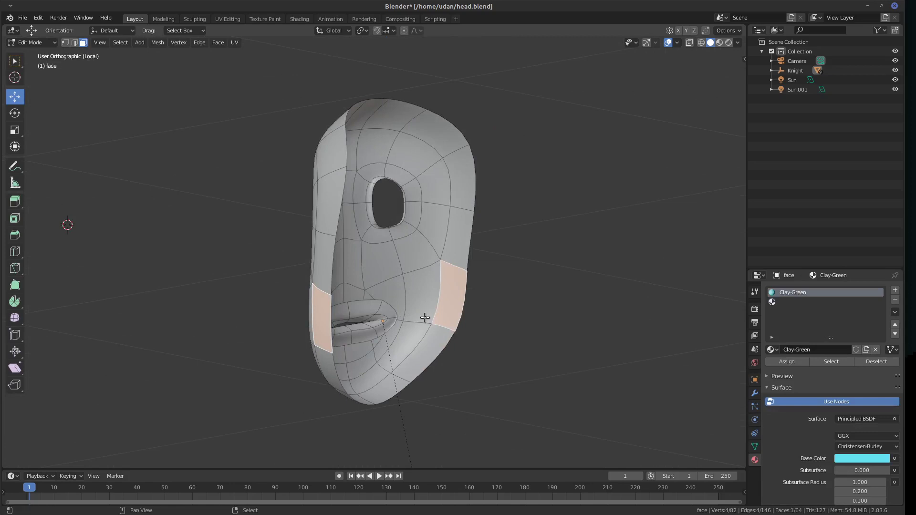
{"action": "key", "text": "shift+s"}
{"action": "left_click", "coordinate": [427, 372]}
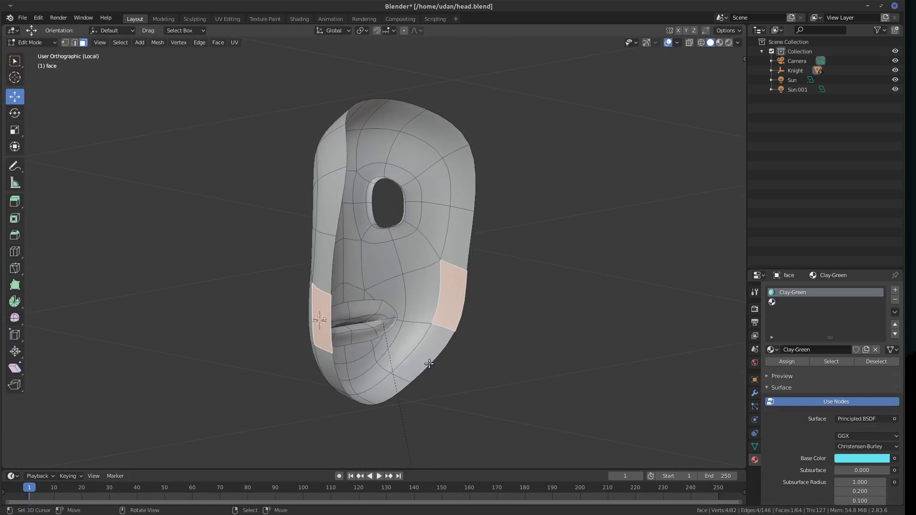
Return to Object Mode and add a cube at the 3D cursor with the front view active.
{"action": "key", "text": "KP_1"}
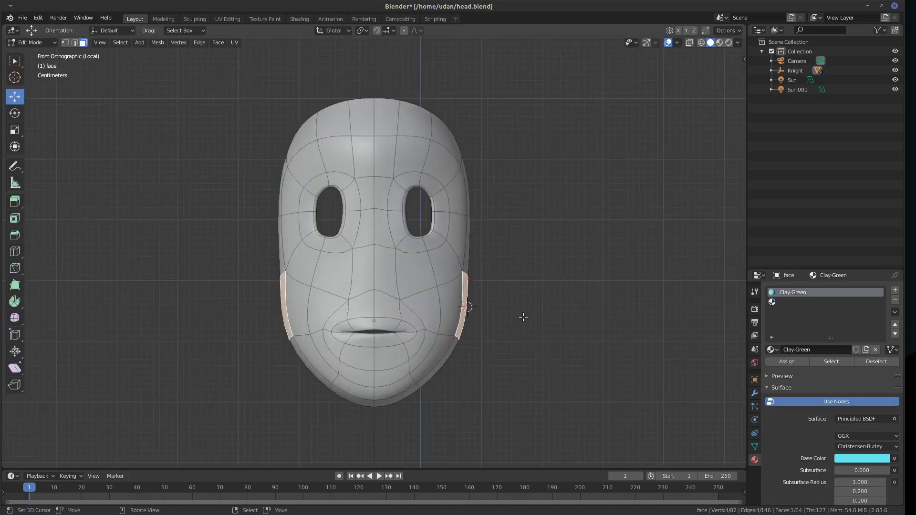
{"action": "key", "text": "Tab"}
{"action": "key", "text": "shift+a"}
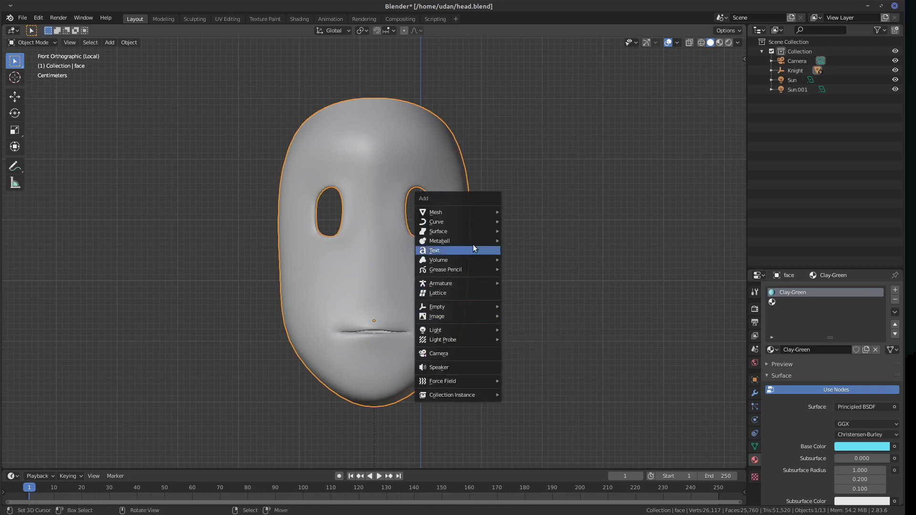
{"action": "mouse_move", "coordinate": [470, 212]}
{"action": "left_click", "coordinate": [542, 222]}
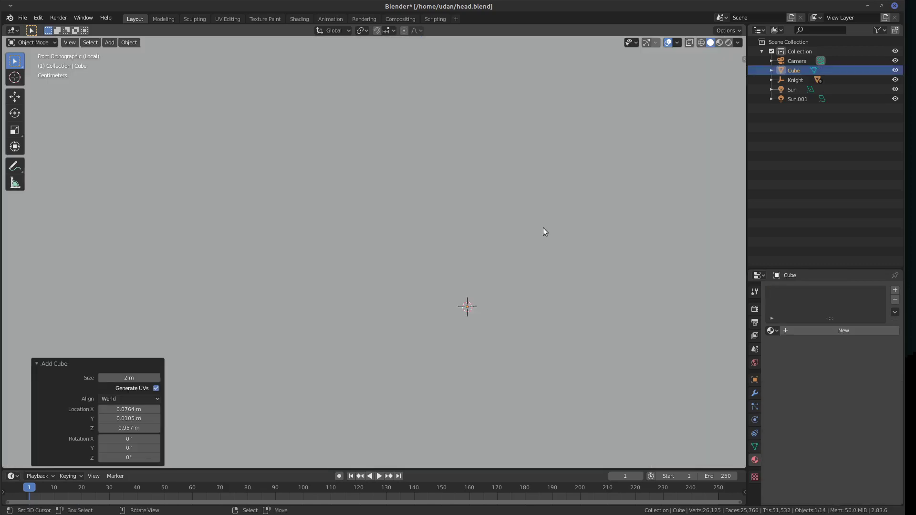
Scale the new cube's mesh to 0.050 in Edit Mode.
{"action": "key", "text": "Tab"}
{"action": "key", "text": "s"}
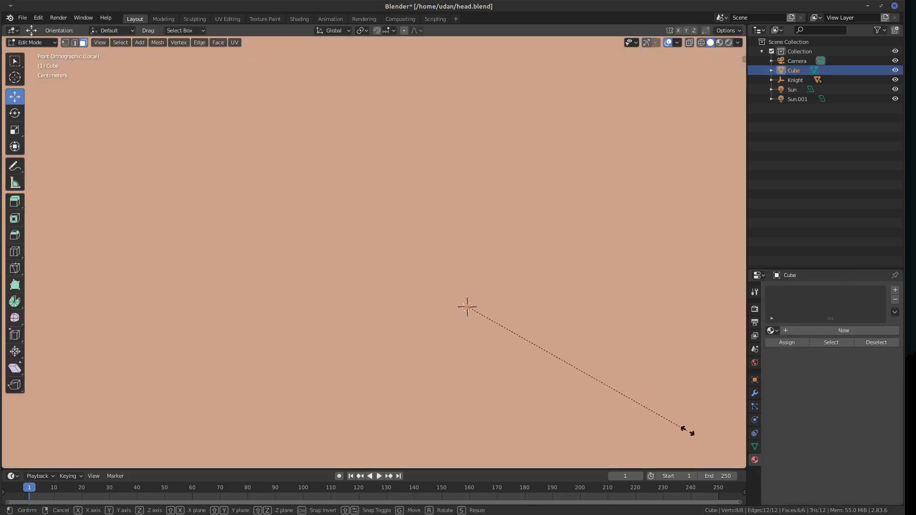
{"action": "left_click", "coordinate": [477, 311]}
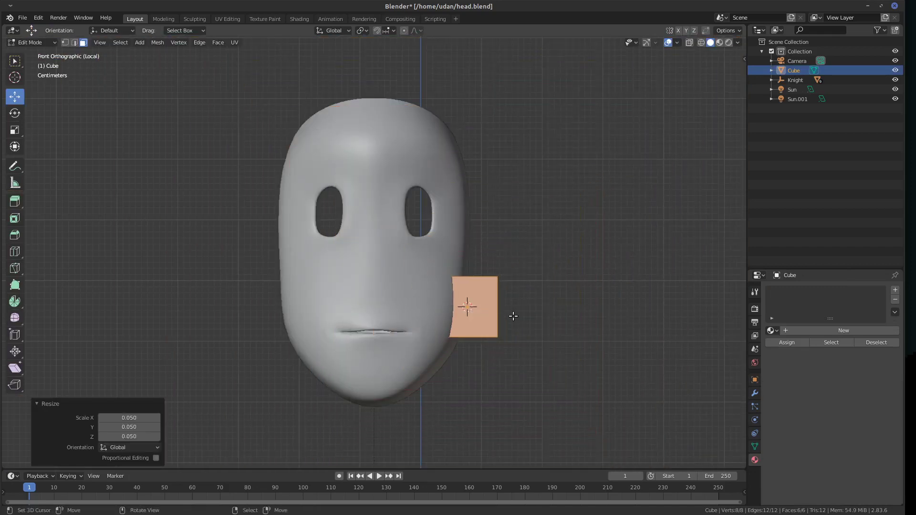
Move the cube's mesh about -0.17 m in X and 0.01 m in Z, placing it behind the mouth.
{"action": "key", "text": "g"}
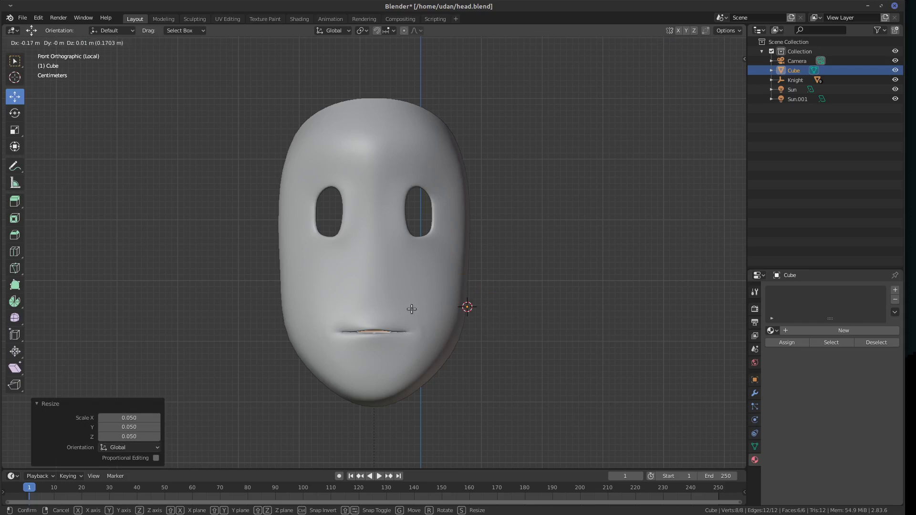
{"action": "left_click", "coordinate": [412, 309]}
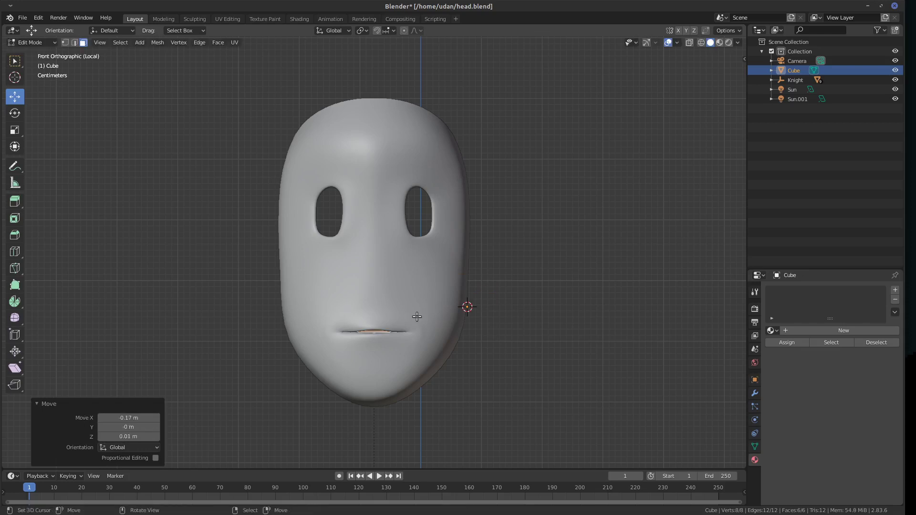
{"action": "key", "text": "KP_3"}
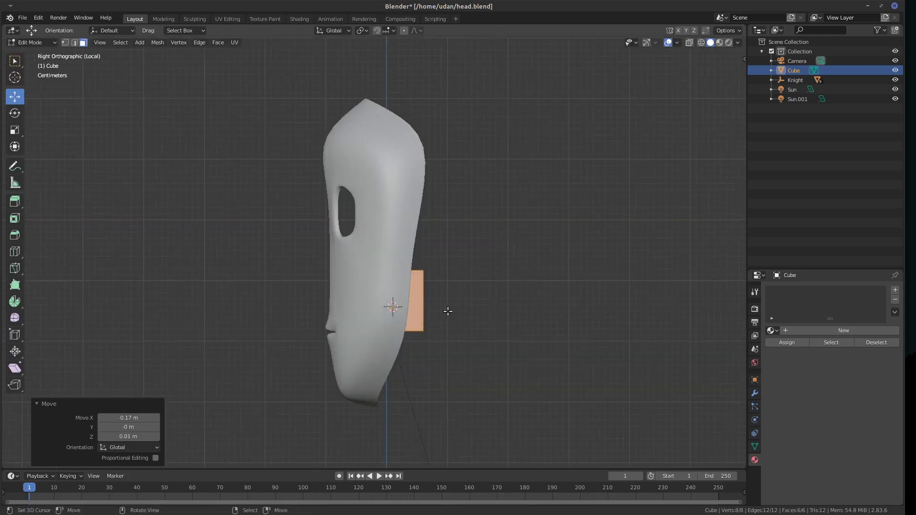
{"action": "key", "text": "ctrl+KP_1"}
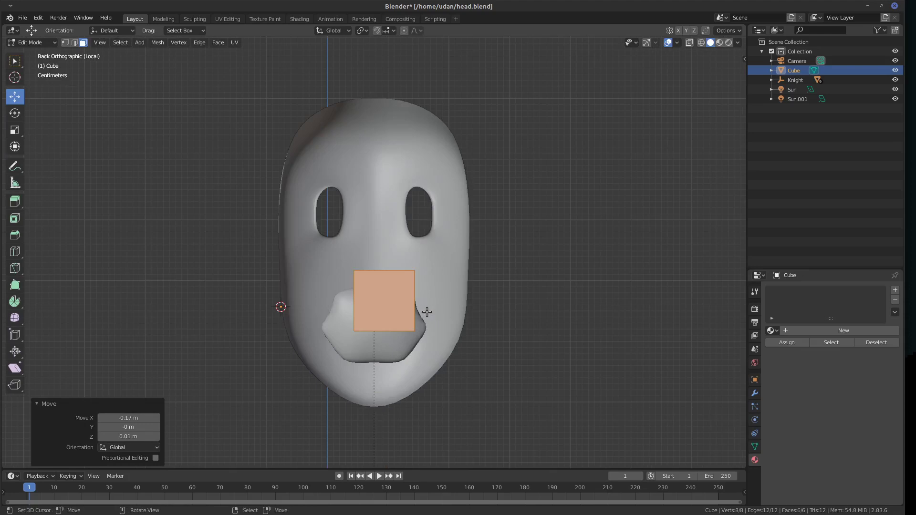
{"action": "scroll", "coordinate": [427, 312], "scroll_direction": "up", "scroll_amount": 2}
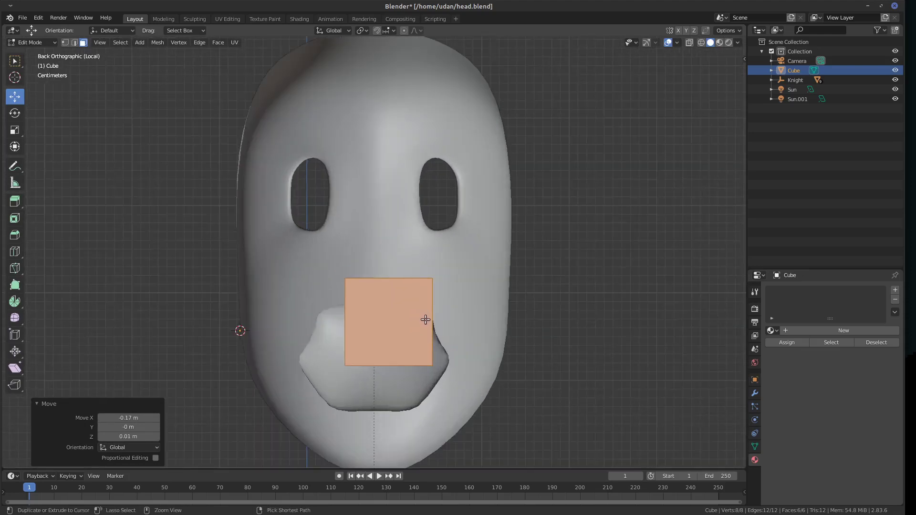
Snap the cube's selected mesh to the 3D cursor and view it from the front.
{"action": "key", "text": "shift+s"}
{"action": "key", "text": "8"}
{"action": "key", "text": "KP_1"}
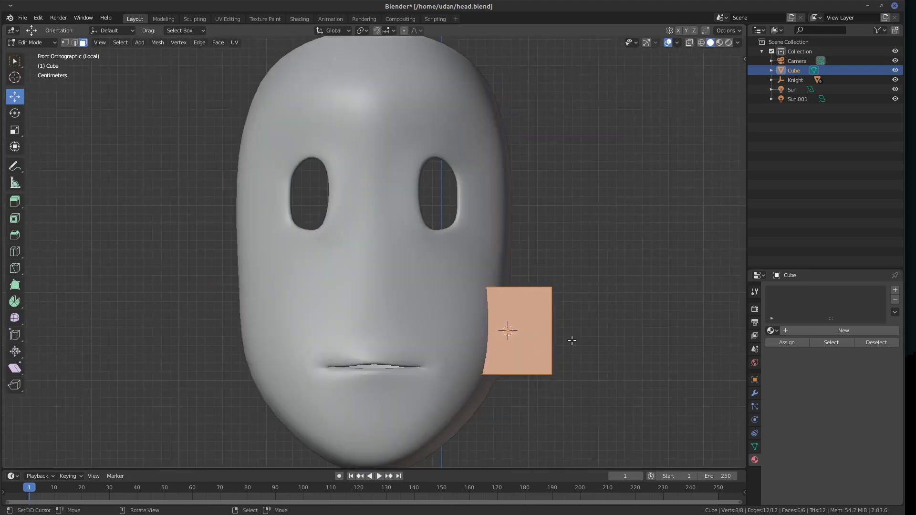
{"action": "middle_click_drag", "start_coordinate": [570, 341], "coordinate": [461, 306], "text": "shift"}
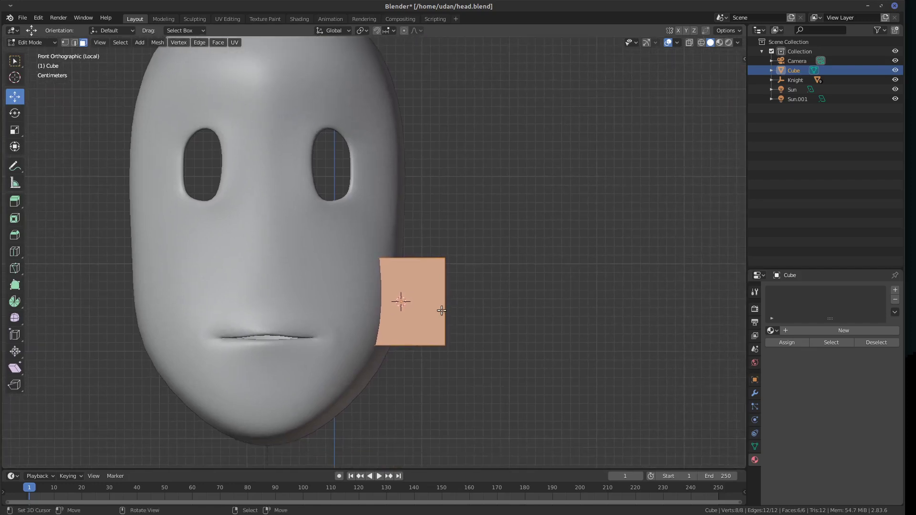
In Object Mode, move the cube about 0.09 m in X so it sits beside the face.
{"action": "key", "text": "Tab"}
{"action": "key", "text": "g"}
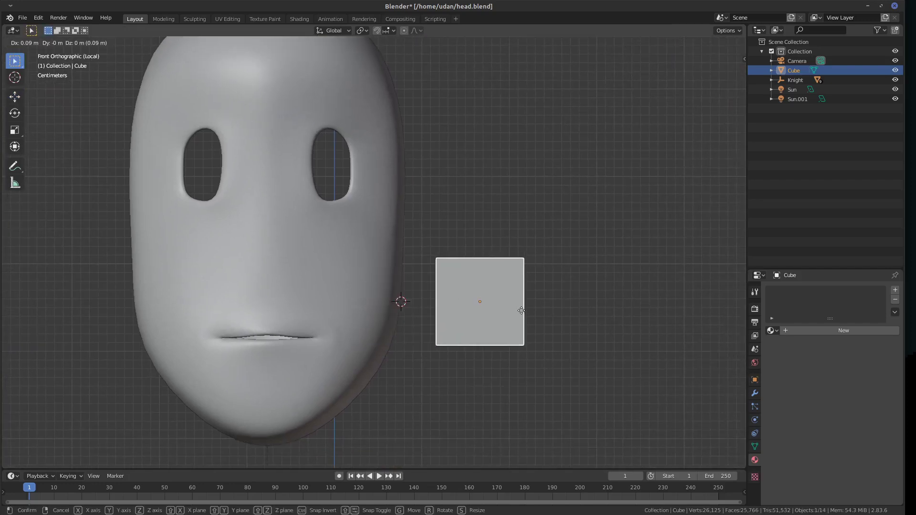
{"action": "left_click", "coordinate": [520, 311]}
Flatten the cube's mesh in Edit Mode by scaling it to 0.300 along Y.
{"action": "key", "text": "Tab"}
{"action": "middle_click_drag", "start_coordinate": [551, 309], "coordinate": [511, 319]}
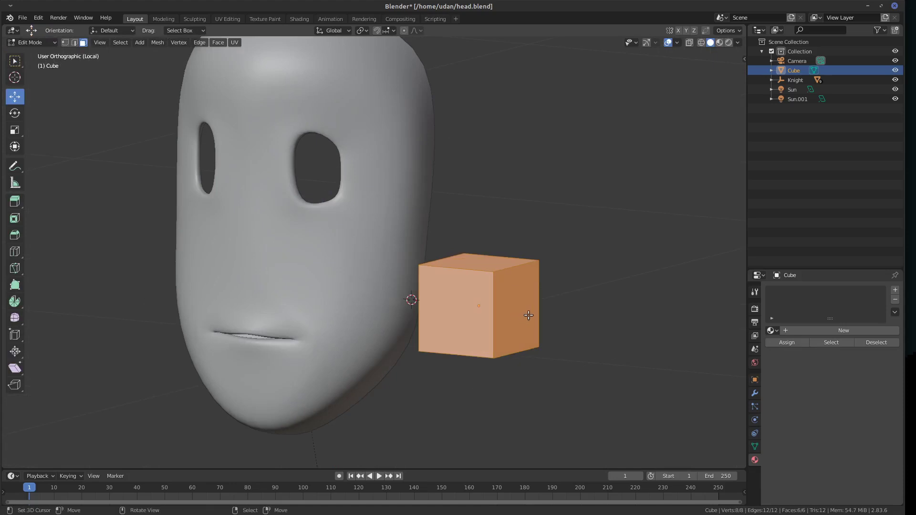
{"action": "key", "text": "s"}
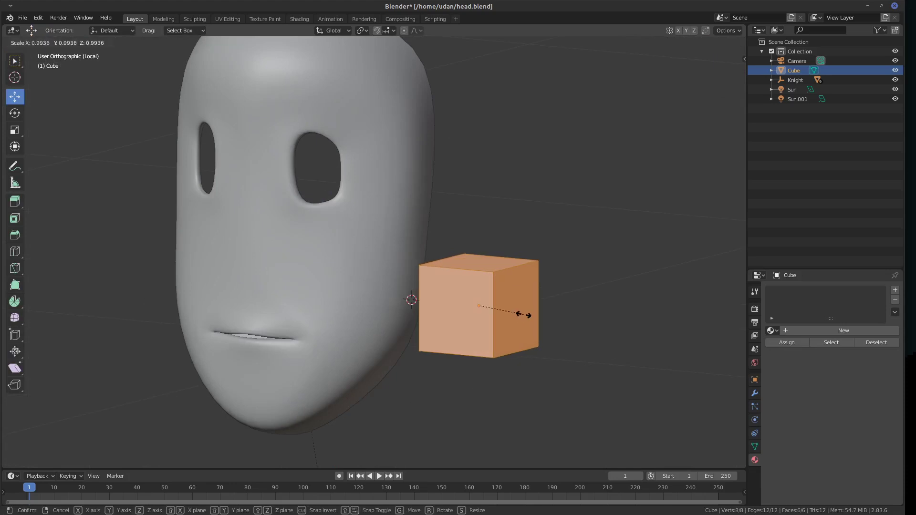
{"action": "key", "text": "y"}
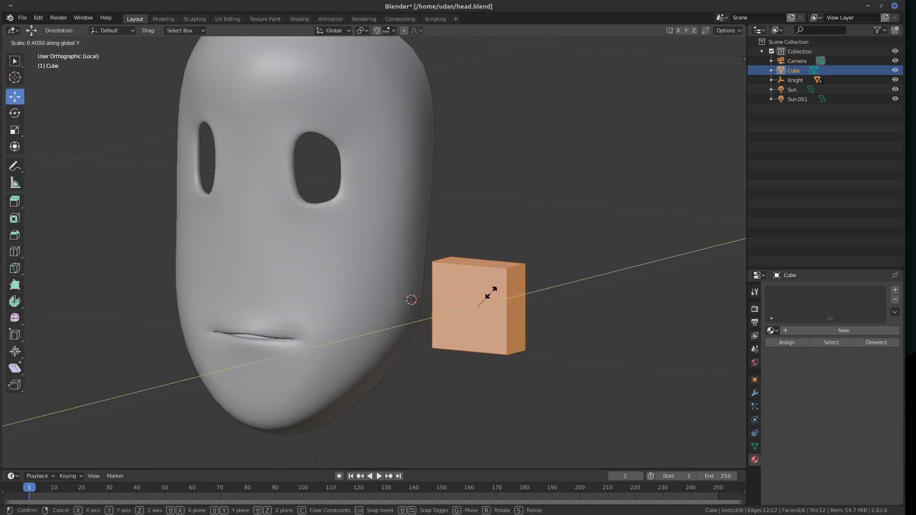
{"action": "left_click", "coordinate": [491, 295]}
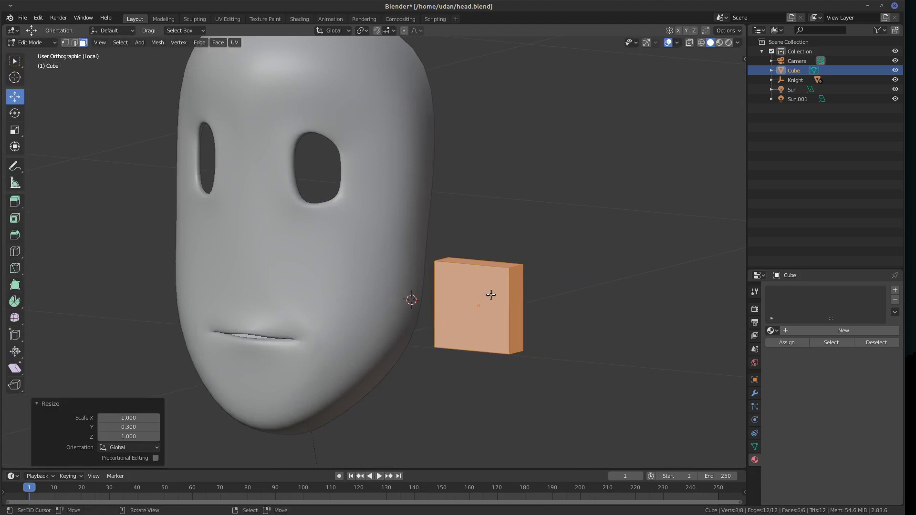
Add one centred vertical loop cut to the flattened cube.
{"action": "key", "text": "KP_1"}
{"action": "key", "text": "ctrl+r"}
{"action": "left_click", "coordinate": [491, 285]}
{"action": "right_click", "coordinate": [490, 285]}
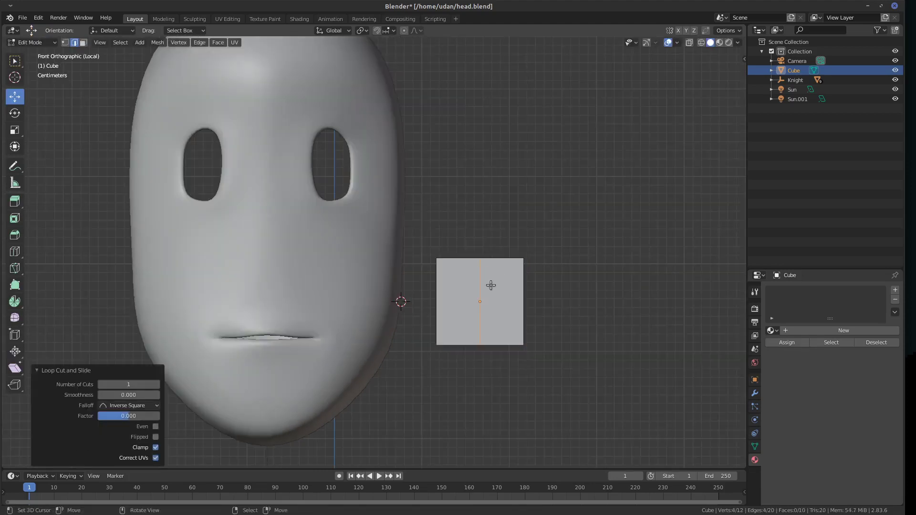
Select the cube's two lower outer edges and raise them about 0.03 m along Z to form a pointed lower end.
{"action": "middle_click_drag", "start_coordinate": [533, 345], "coordinate": [491, 340]}
{"action": "left_click", "coordinate": [481, 343]}
{"action": "left_click", "coordinate": [492, 341], "text": "shift"}
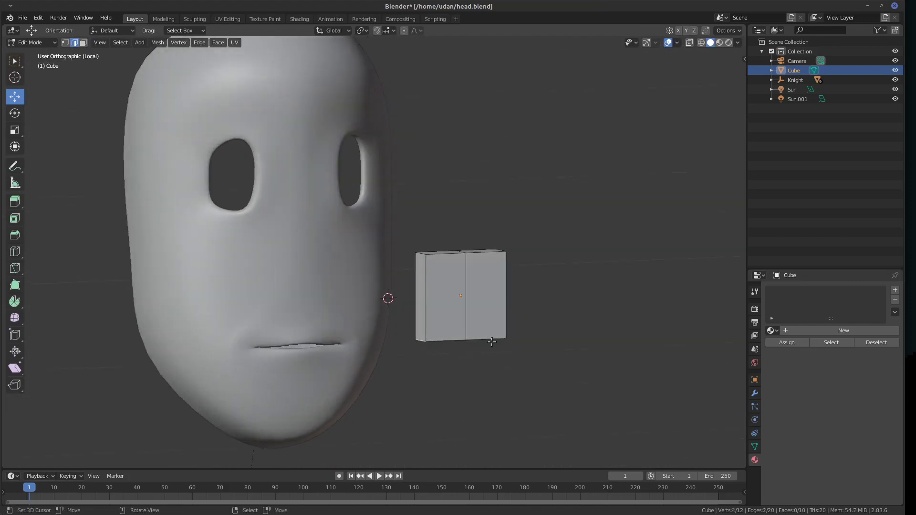
{"action": "key", "text": "g"}
{"action": "key", "text": "y"}
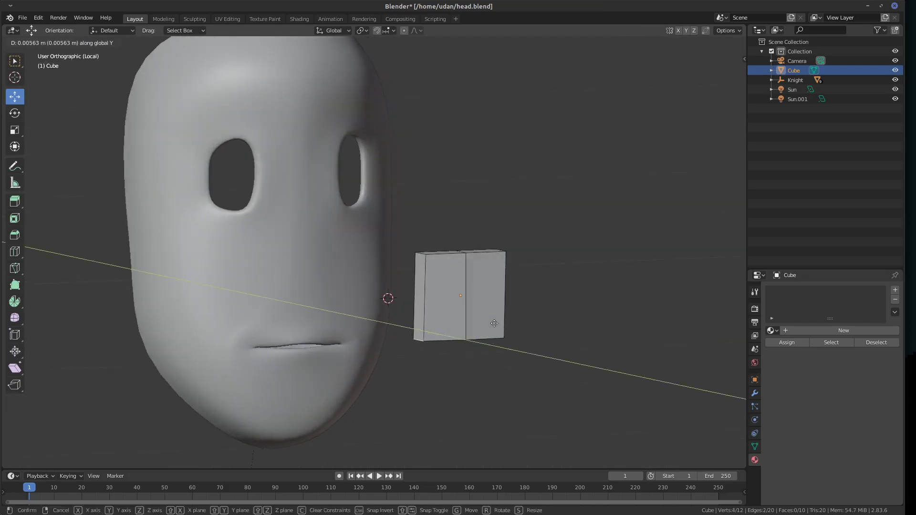
{"action": "key", "text": "z"}
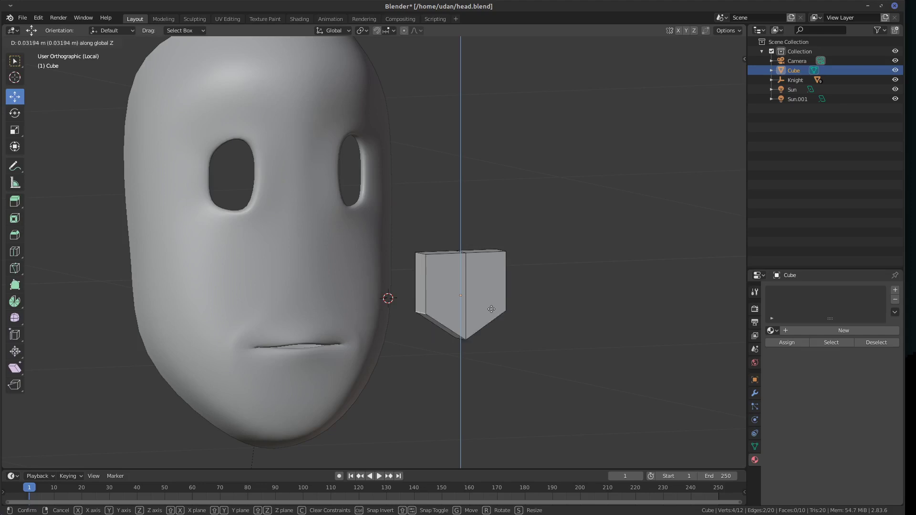
{"action": "left_click", "coordinate": [492, 312]}
Select the block's central vertical edge loop and move it about -0.0047 m along Y.
{"action": "middle_click_drag", "start_coordinate": [491, 312], "coordinate": [482, 295]}
{"action": "left_click", "coordinate": [480, 300], "text": "alt"}
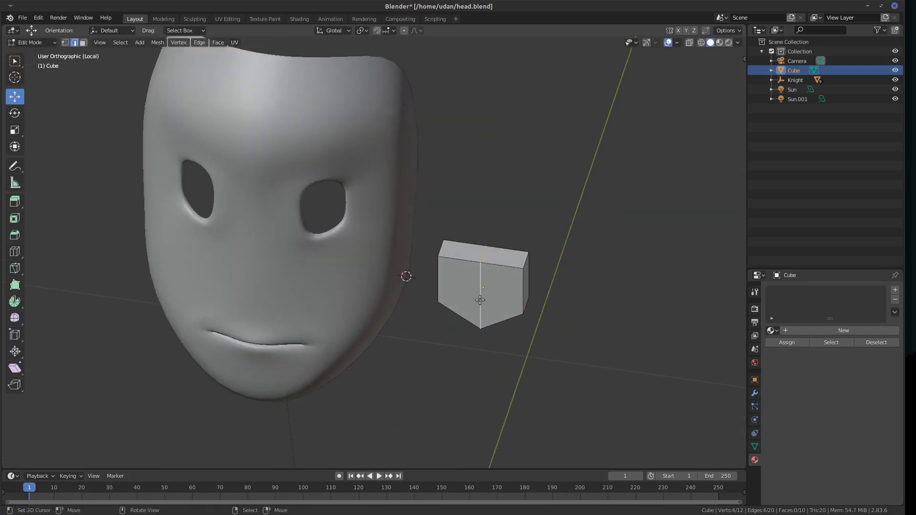
{"action": "key", "text": "g"}
{"action": "key", "text": "y"}
{"action": "left_click", "coordinate": [482, 300]}
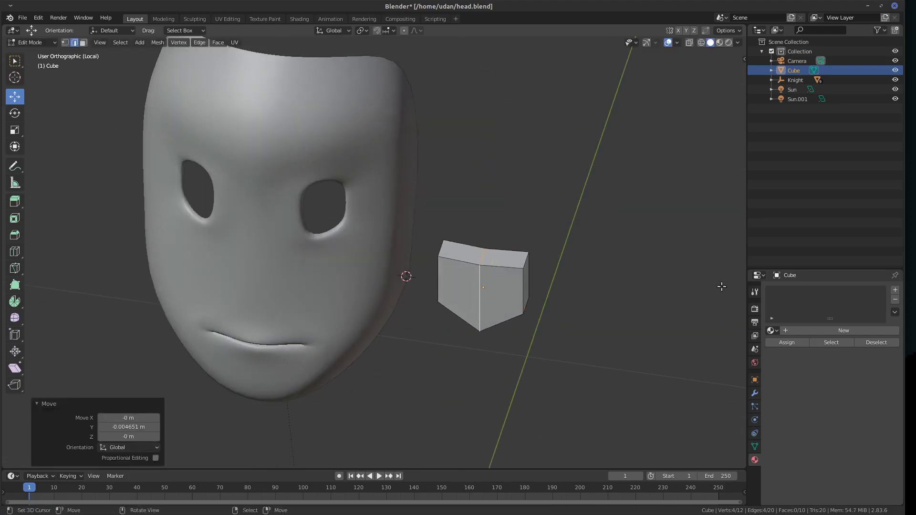
Add a Subdivision Surface modifier to the cube object.
{"action": "left_click", "coordinate": [754, 393]}
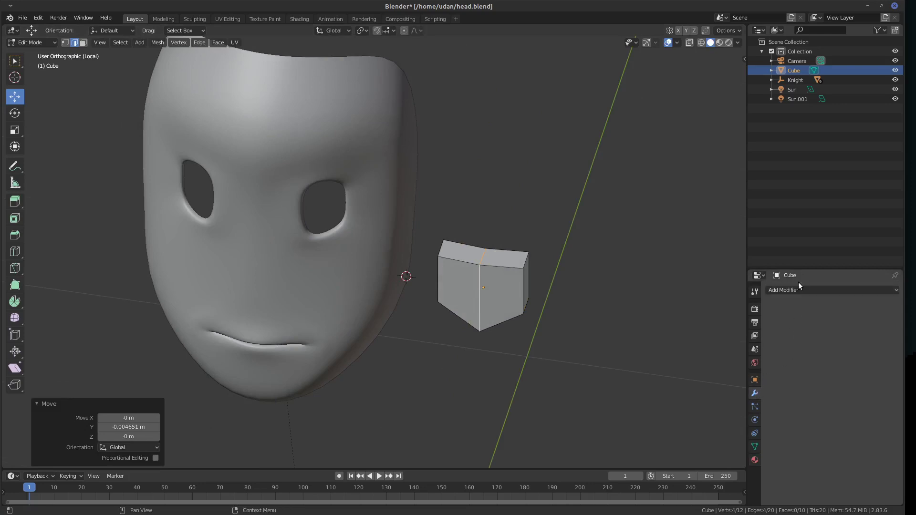
{"action": "left_click", "coordinate": [798, 286]}
{"action": "left_click", "coordinate": [742, 448]}
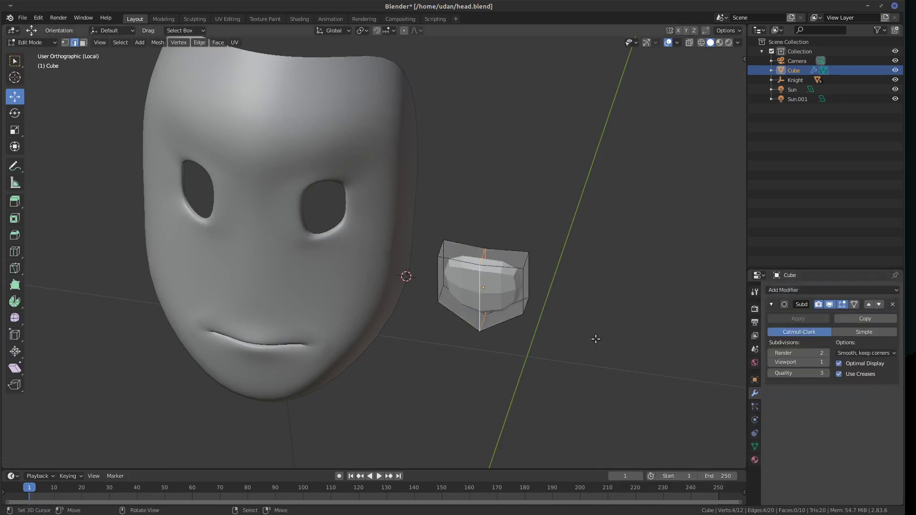
Add a horizontal loop cut and slide it near the block's upper edge with a factor of -0.900.
{"action": "key", "text": "KP_1"}
{"action": "key", "text": "ctrl+r"}
{"action": "left_click", "coordinate": [522, 287]}
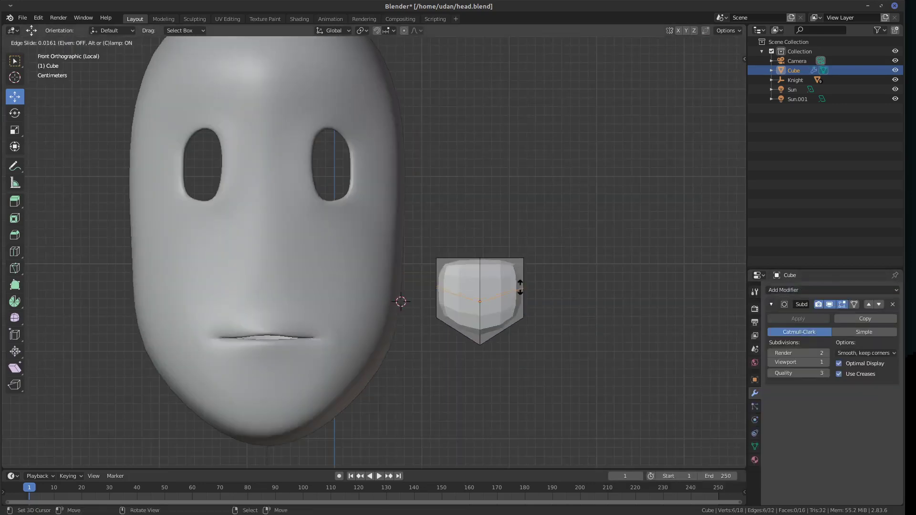
{"action": "left_click", "coordinate": [519, 262]}
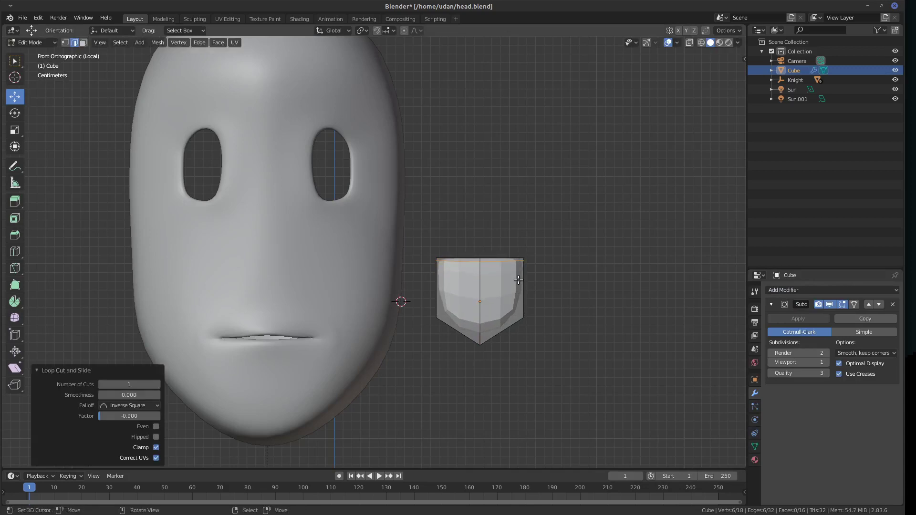
In the side view, add a vertical loop cut through the block's thickness, slide it toward the rear face, and return to Object Mode.
{"action": "key", "text": "ctrl+r"}
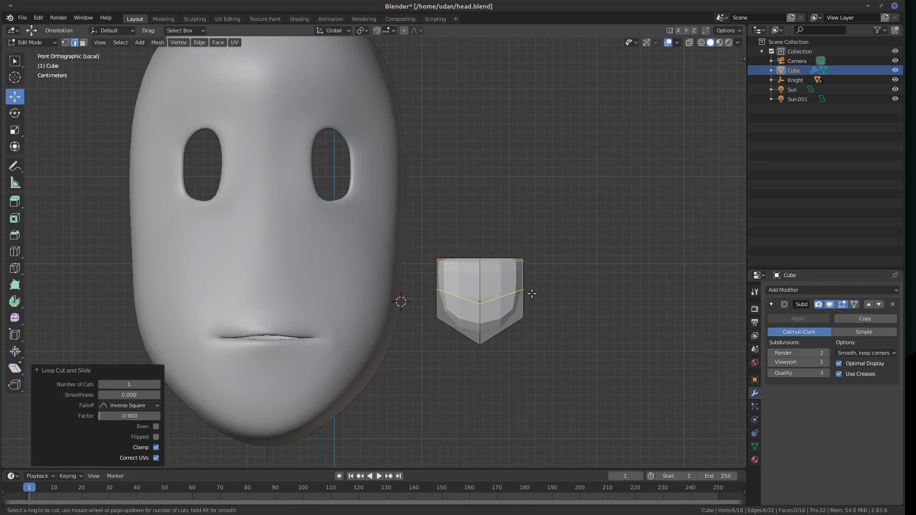
{"action": "key", "text": "Escape"}
{"action": "key", "text": "KP_3"}
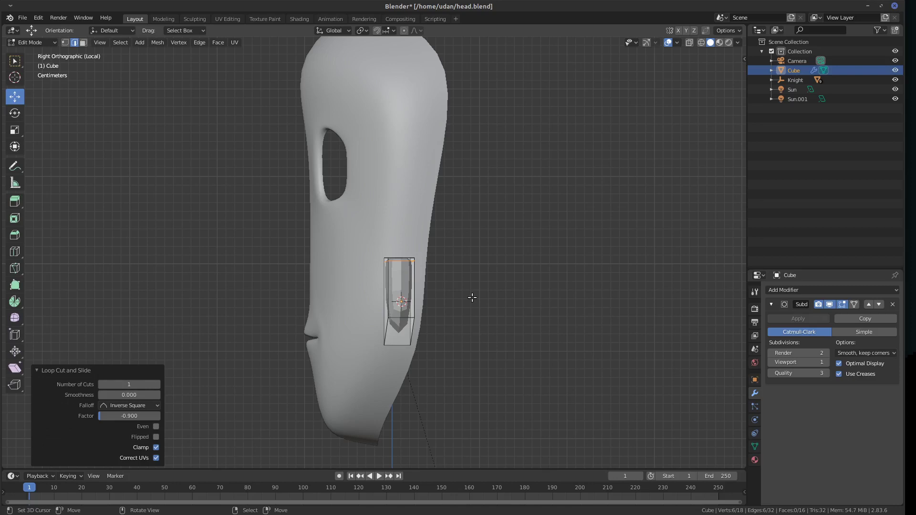
{"action": "key", "text": "ctrl+r"}
{"action": "left_click", "coordinate": [402, 265]}
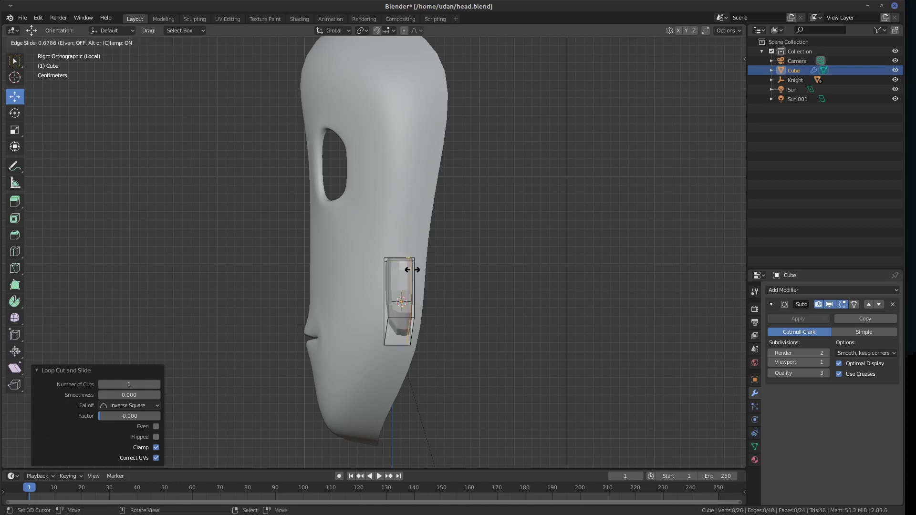
{"action": "left_click", "coordinate": [405, 277]}
{"action": "key", "text": "Tab"}
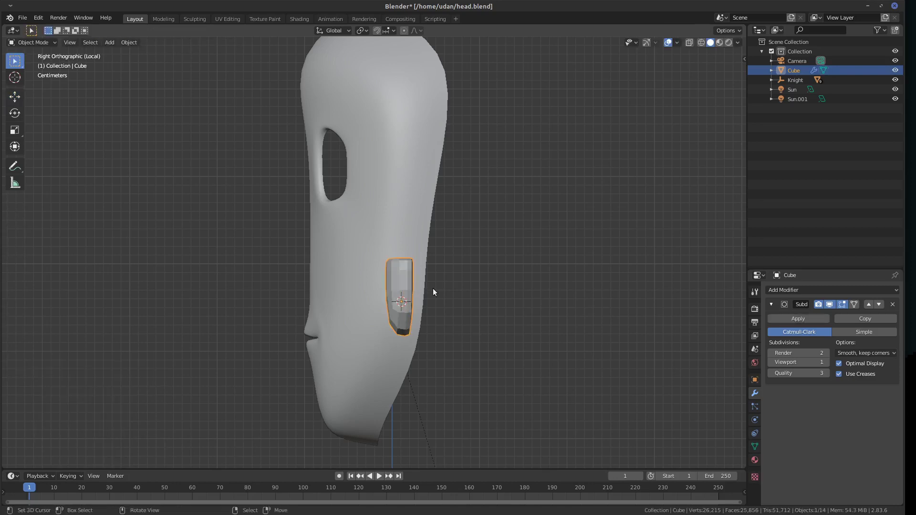
Set the cube's Subdivision Surface viewport level to 2.
{"action": "middle_click_drag", "start_coordinate": [434, 289], "coordinate": [520, 302]}
{"action": "key", "text": "KP_1"}
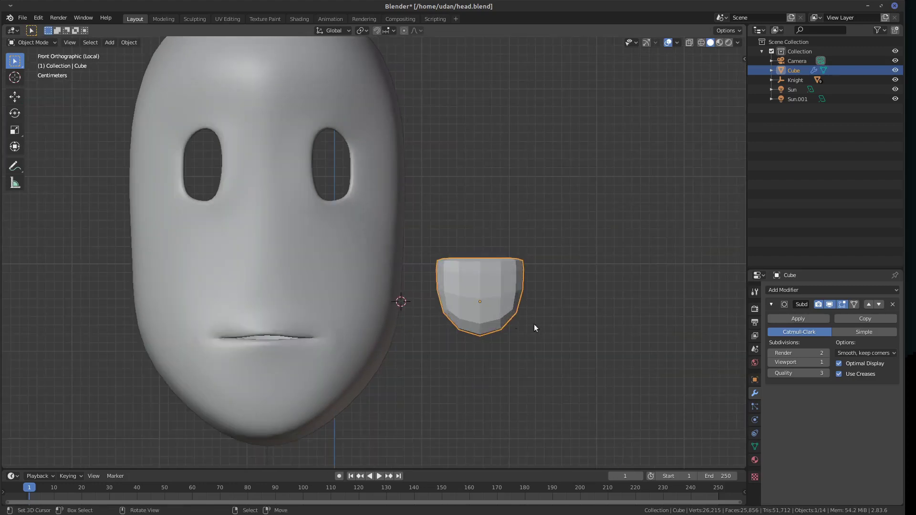
{"action": "left_click", "coordinate": [825, 362]}
{"action": "left_click", "coordinate": [800, 290]}
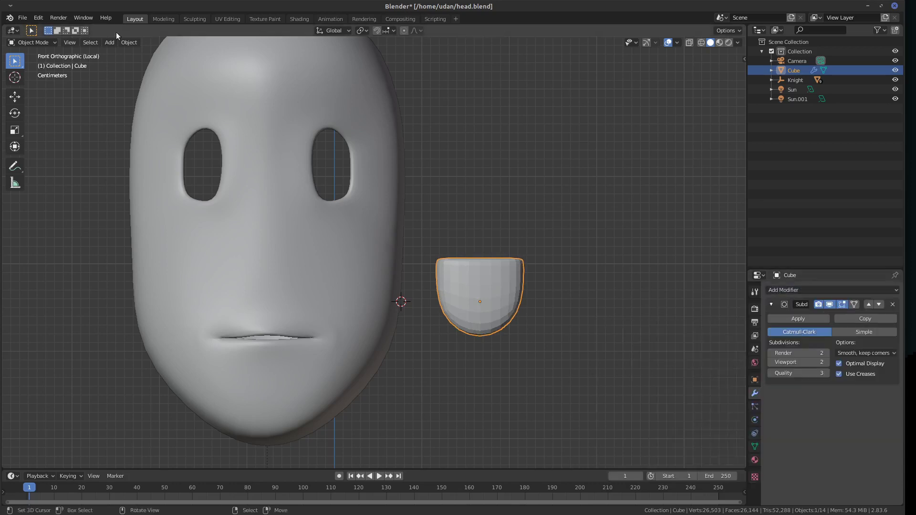
Shade the rounded cube object smooth and move it in the front view to the face's mouth.
{"action": "left_click", "coordinate": [129, 42]}
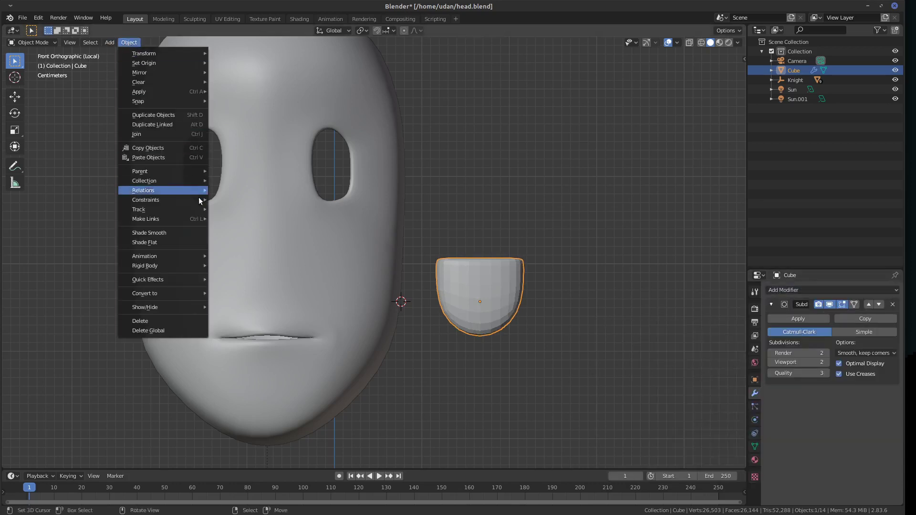
{"action": "left_click", "coordinate": [177, 232]}
{"action": "key", "text": "g"}
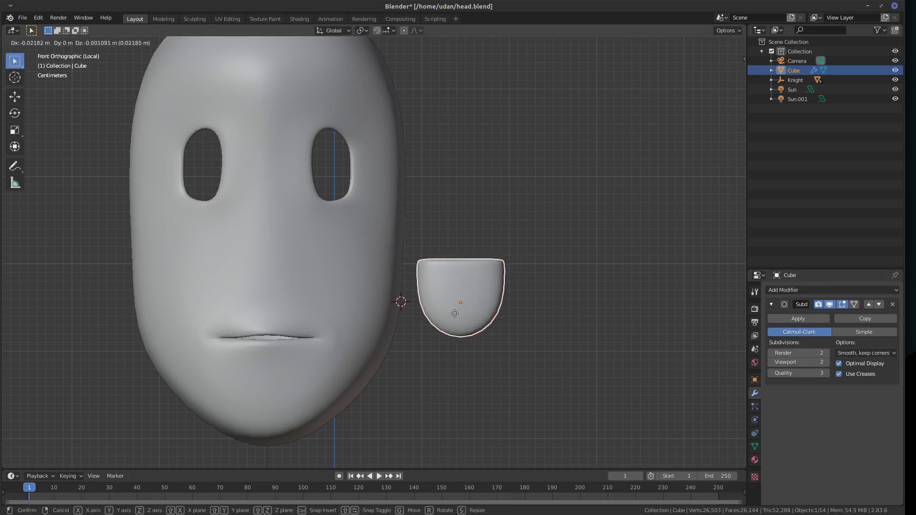
{"action": "left_click", "coordinate": [293, 345]}
Select the face, snap the 3D cursor to it, and reselect the rounded cube object at the mouth.
{"action": "left_click", "coordinate": [307, 368]}
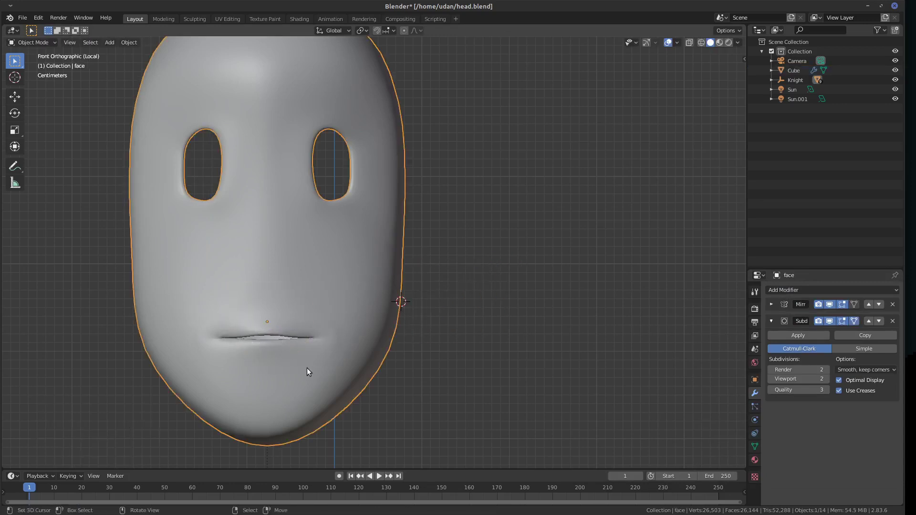
{"action": "key", "text": "shift+s"}
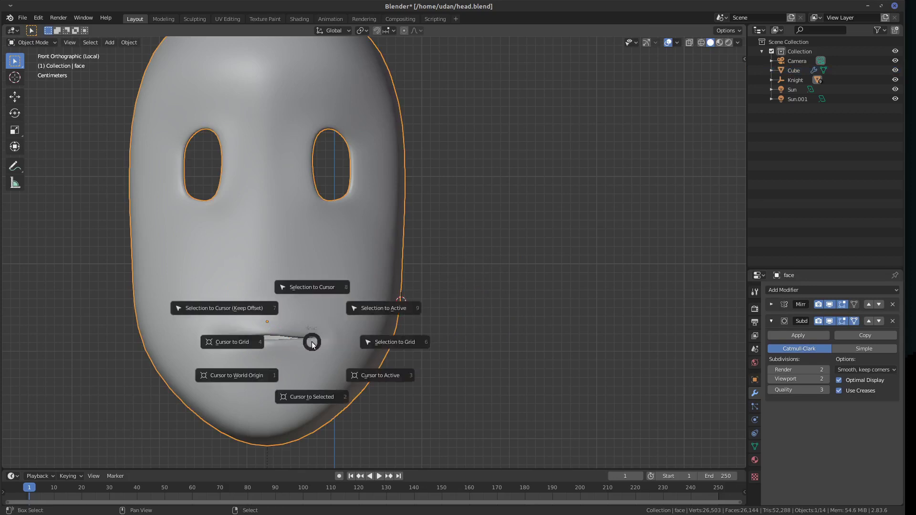
{"action": "left_click", "coordinate": [311, 394]}
{"action": "left_click", "coordinate": [277, 338]}
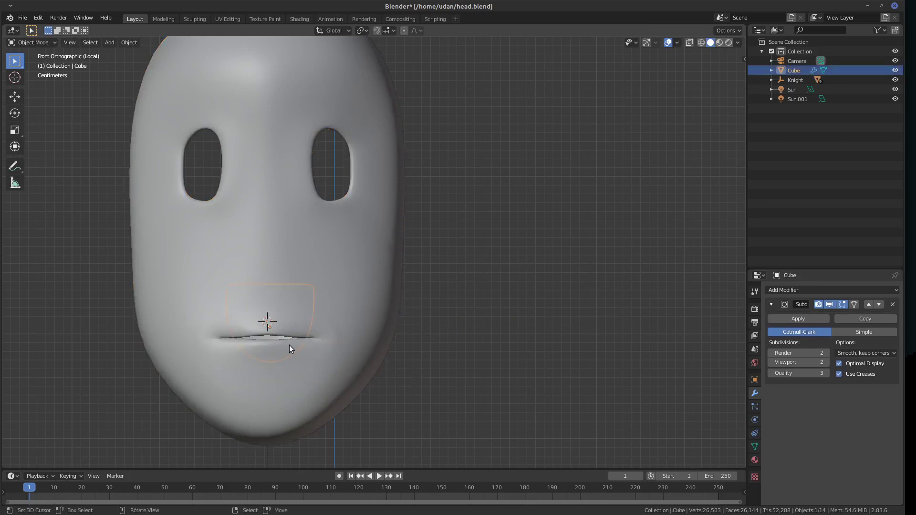
Snap the 3D cursor to the selected object and move the tooth object onto the cursor.
{"action": "key", "text": "shift+s"}
{"action": "left_click", "coordinate": [296, 403]}
{"action": "left_click", "coordinate": [293, 363]}
{"action": "key", "text": "shift+s"}
{"action": "left_click", "coordinate": [293, 388]}
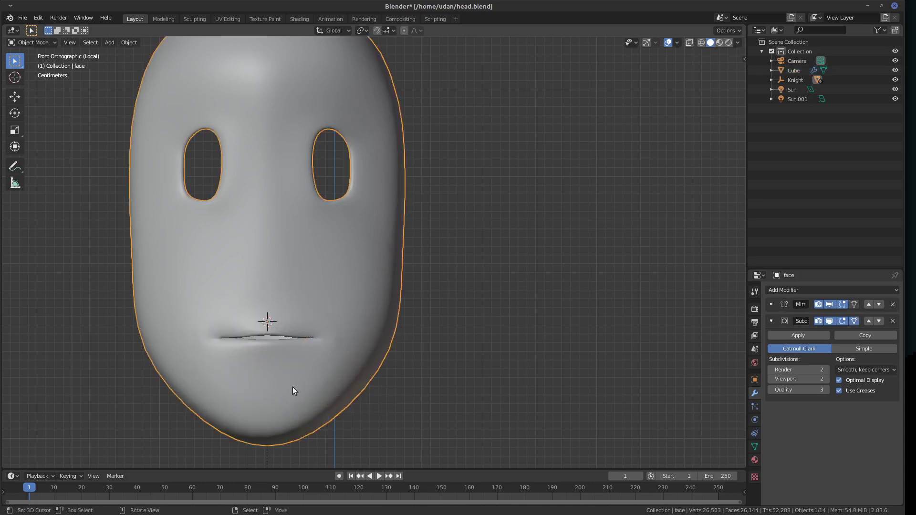
{"action": "left_click", "coordinate": [281, 337]}
{"action": "key", "text": "shift+s"}
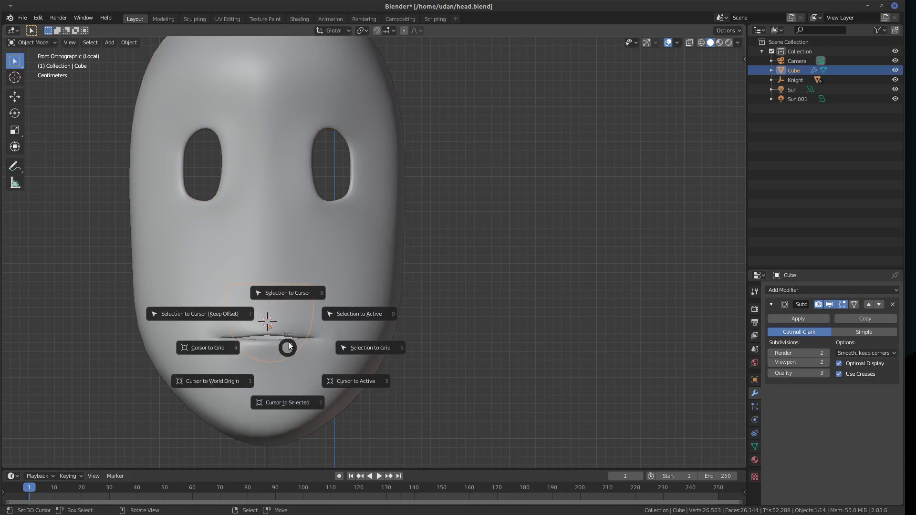
{"action": "left_click", "coordinate": [288, 291]}
Open the tooth mesh for editing and enable on-cage display for its Subdivision modifier.
{"action": "middle_click_drag", "start_coordinate": [327, 345], "coordinate": [444, 260], "text": "shift"}
{"action": "scroll", "coordinate": [378, 353], "scroll_direction": "up", "scroll_amount": 4}
{"action": "key", "text": "Tab"}
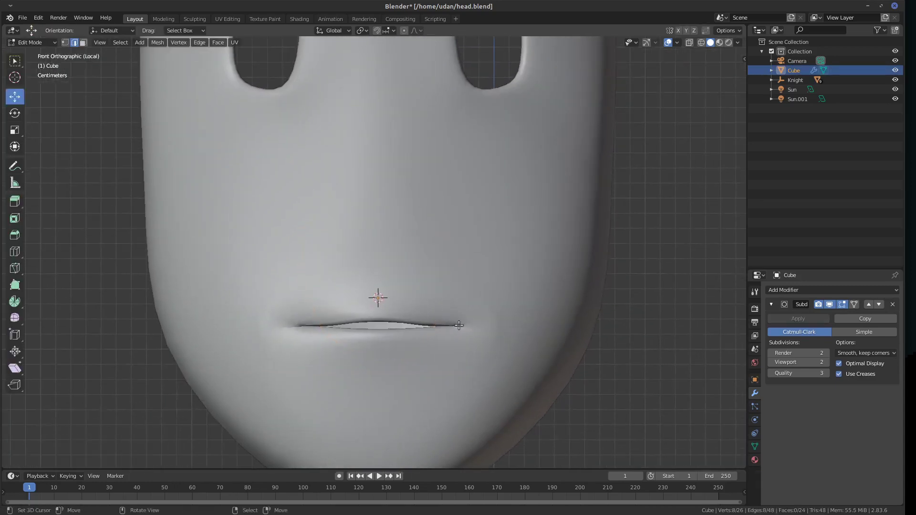
{"action": "key", "text": "Tab"}
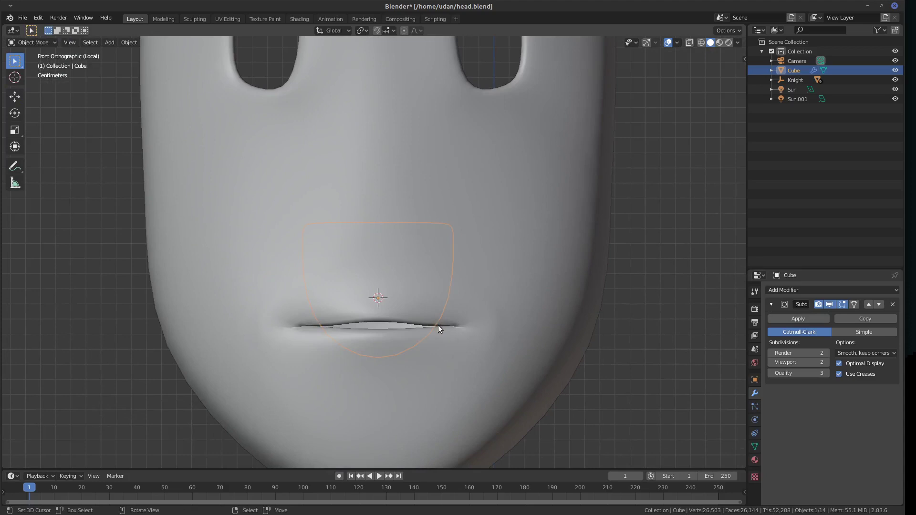
{"action": "key", "text": "Tab"}
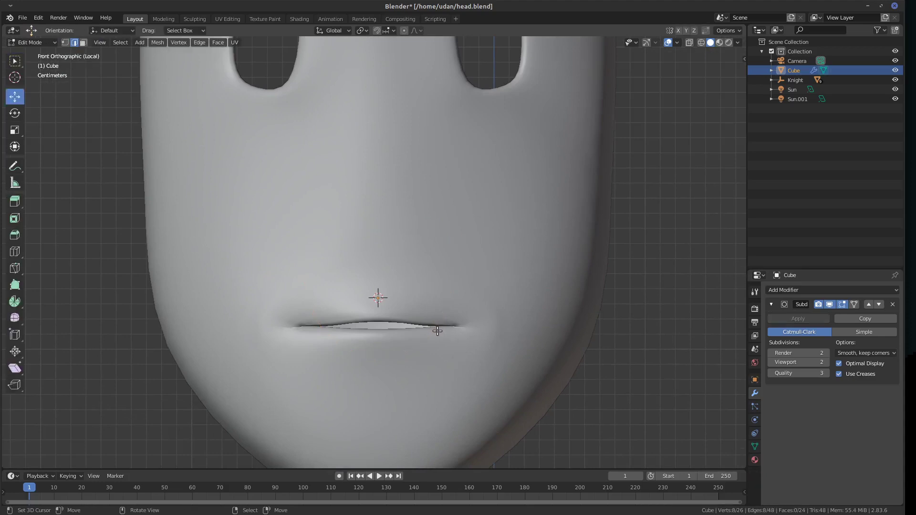
{"action": "key", "text": "KP_3"}
{"action": "key", "text": "ctrl+KP_1"}
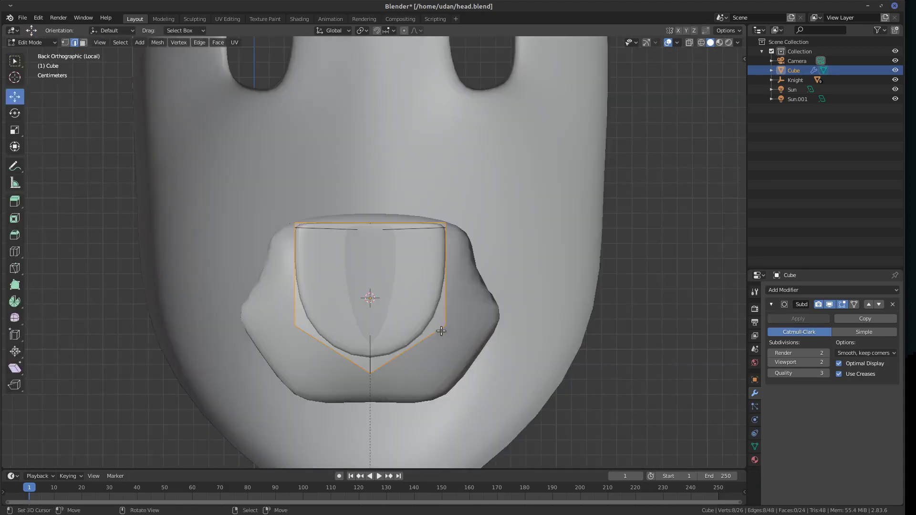
{"action": "key", "text": "e"}
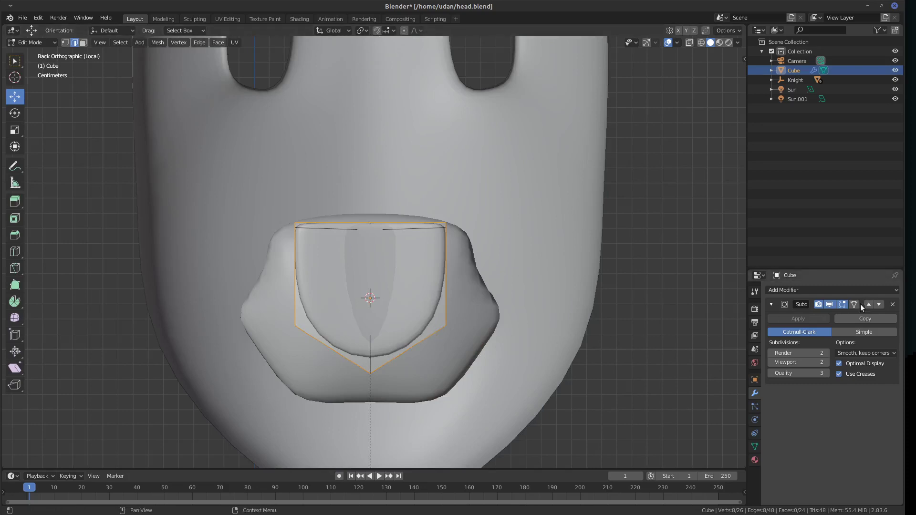
{"action": "key", "text": "Escape"}
Select the whole linked tooth mesh and scale it to 0.3.
{"action": "key", "text": "s"}
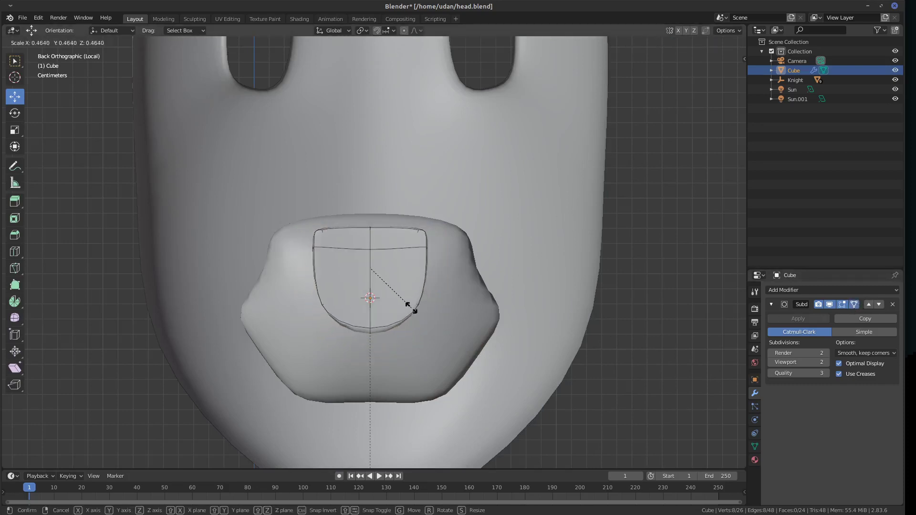
{"action": "left_click", "coordinate": [443, 327]}
{"action": "key", "text": "ctrl+l"}
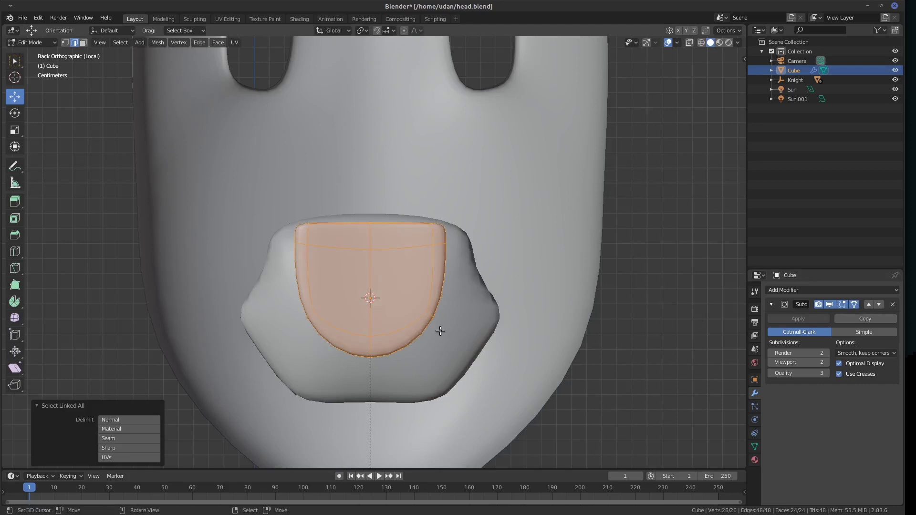
{"action": "key", "text": "s"}
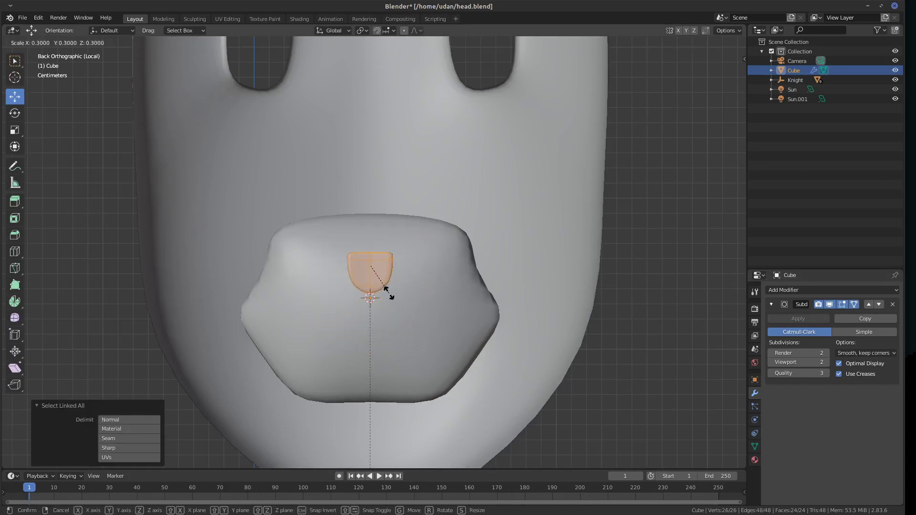
{"action": "left_click", "coordinate": [390, 289]}
Move the tooth mesh about 0.02 m along X and -0.03 m along Z, off the head's centre line.
{"action": "scroll", "coordinate": [400, 296], "scroll_direction": "up", "scroll_amount": 3}
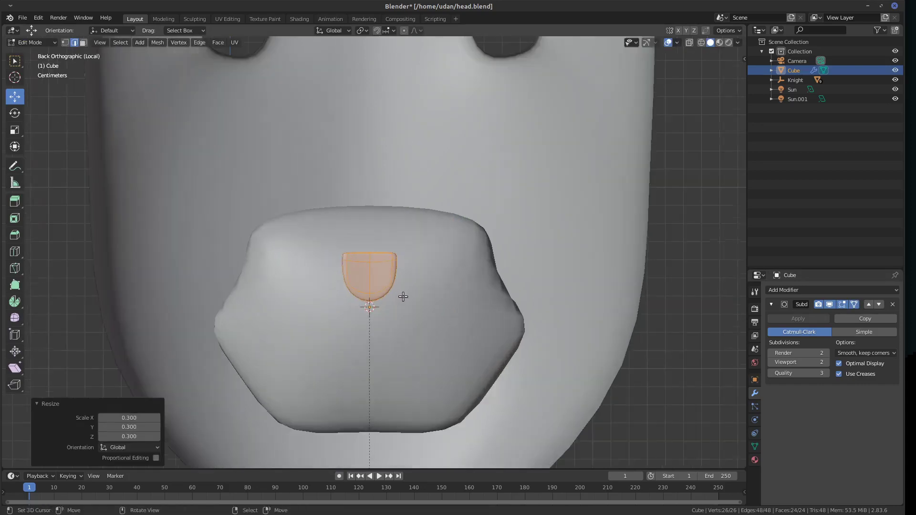
{"action": "middle_click_drag", "start_coordinate": [451, 333], "coordinate": [452, 214], "text": "shift"}
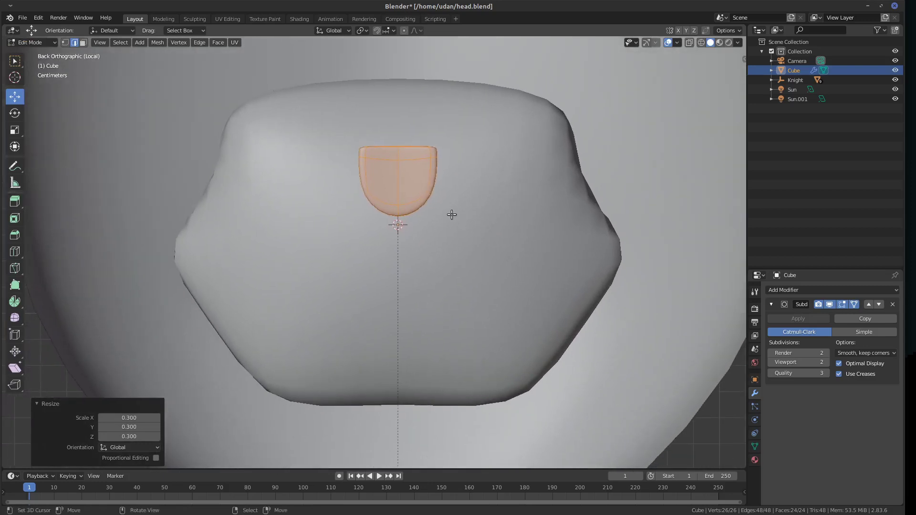
{"action": "key", "text": "g"}
{"action": "left_click", "coordinate": [404, 280]}
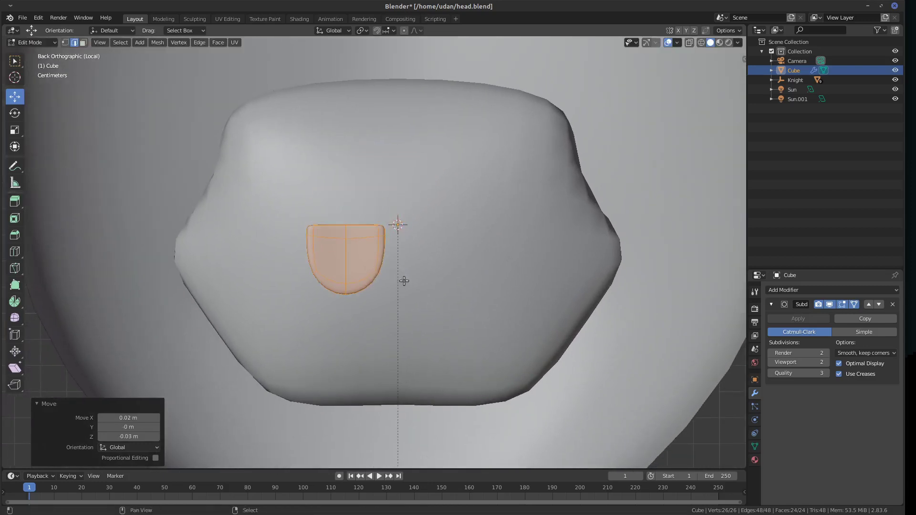
In Object Mode, move the tooth object about -0.09 m along Y to sit behind the lips.
{"action": "key", "text": "shift+z"}
{"action": "key", "text": "shift+z"}
{"action": "key", "text": "KP_1"}
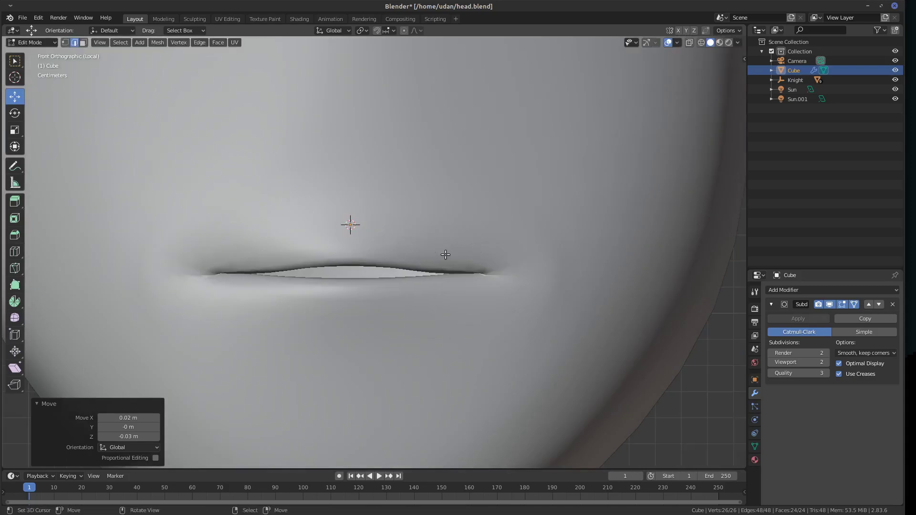
{"action": "left_click_drag", "start_coordinate": [445, 255], "coordinate": [420, 300], "text": "alt"}
{"action": "key", "text": "KP_1"}
{"action": "key", "text": "KP_3"}
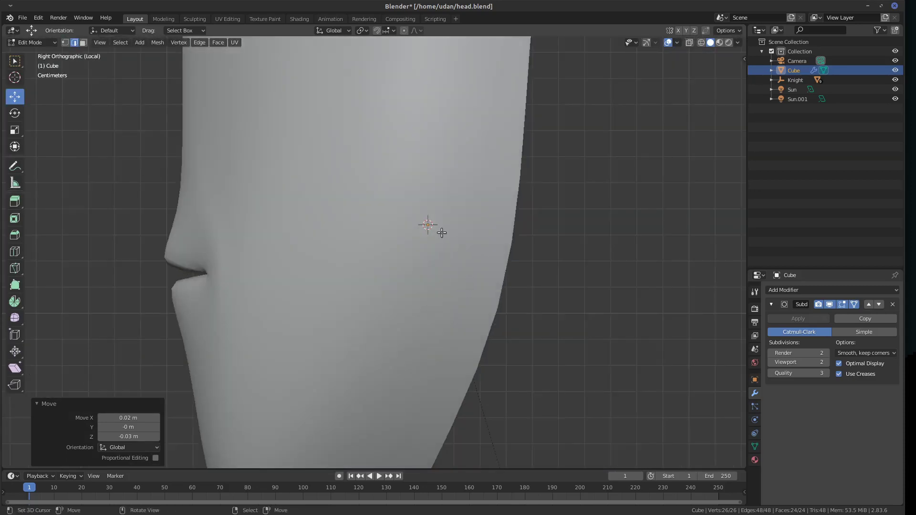
{"action": "key", "text": "Tab"}
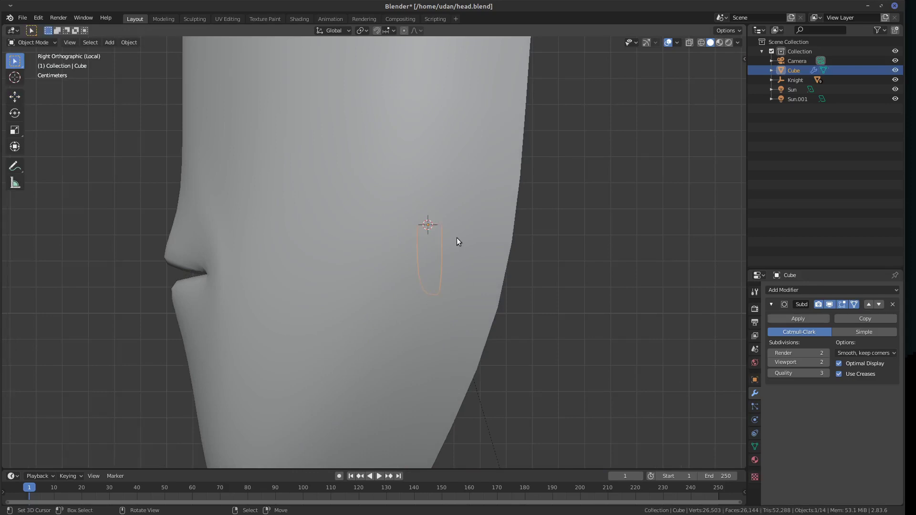
{"action": "key", "text": "g"}
{"action": "key", "text": "y"}
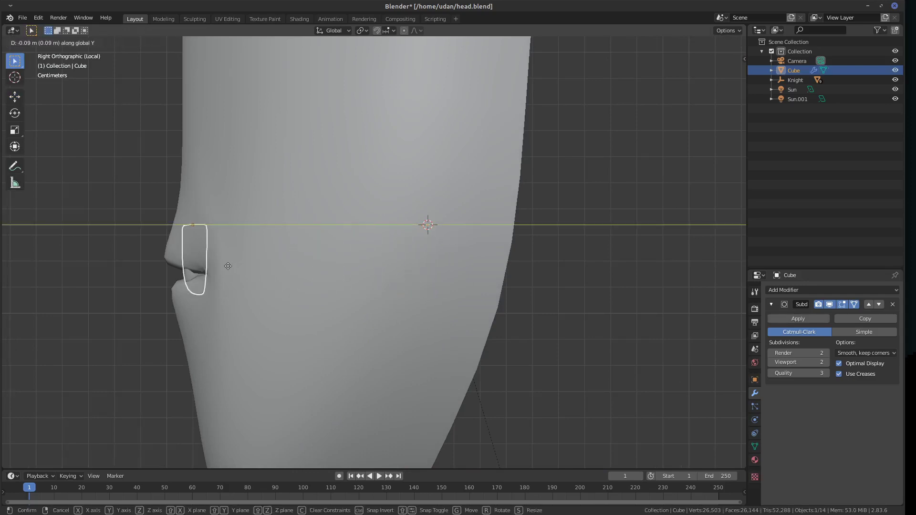
{"action": "left_click", "coordinate": [229, 265]}
Duplicate the tooth in Edit Mode with an offset of about -0.04 m along X and nudge the copy back towards the original.
{"action": "key", "text": "KP_1"}
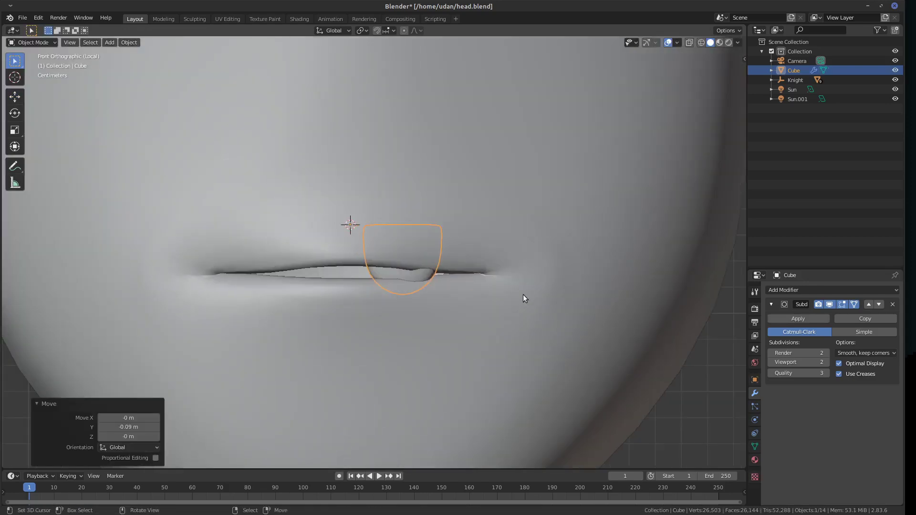
{"action": "key", "text": "Tab"}
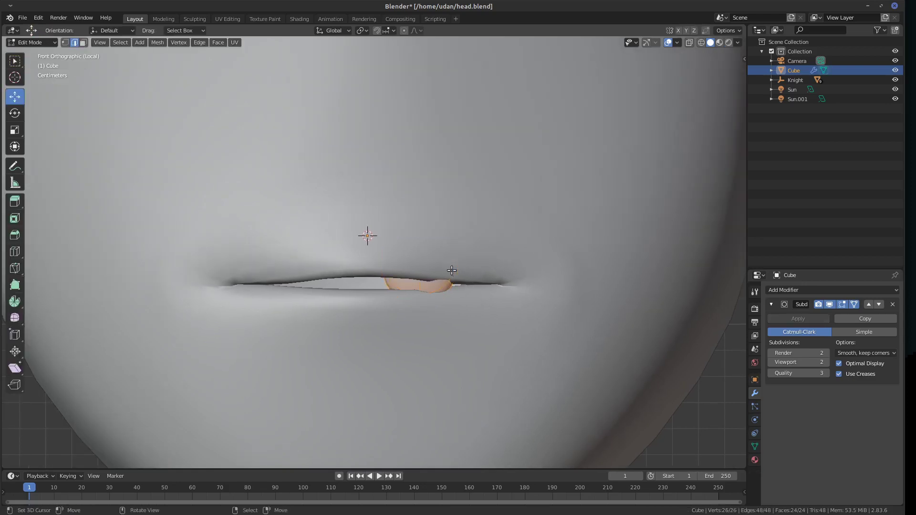
{"action": "key", "text": "g"}
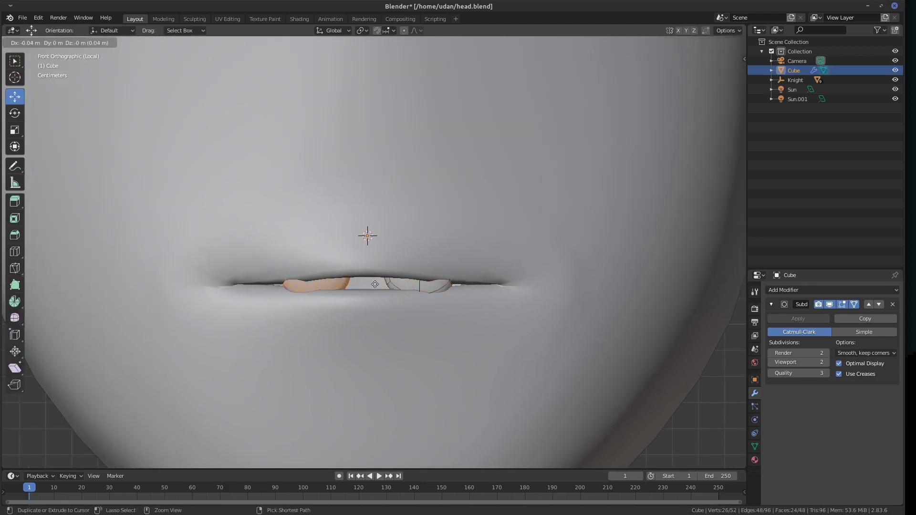
{"action": "left_click", "coordinate": [374, 288]}
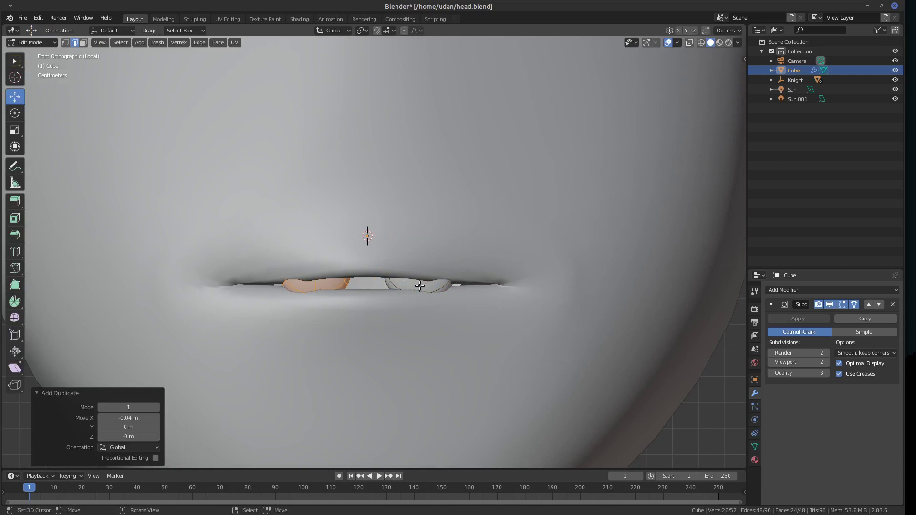
{"action": "key", "text": "g"}
{"action": "key", "text": "x"}
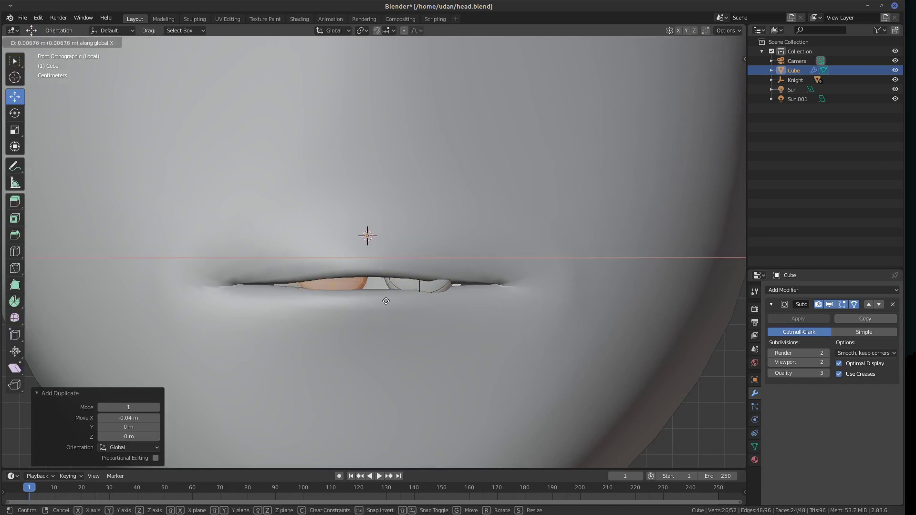
{"action": "left_click", "coordinate": [399, 297]}
Select the whole linked tooth copy and move it about 0.06 m along X to the outer side of the original.
{"action": "left_click", "coordinate": [395, 287]}
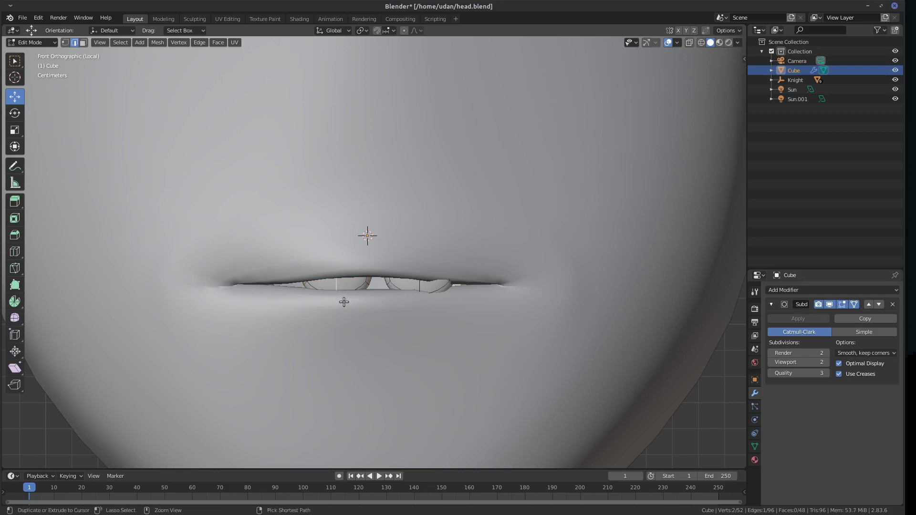
{"action": "key", "text": "ctrl+l"}
{"action": "key", "text": "g"}
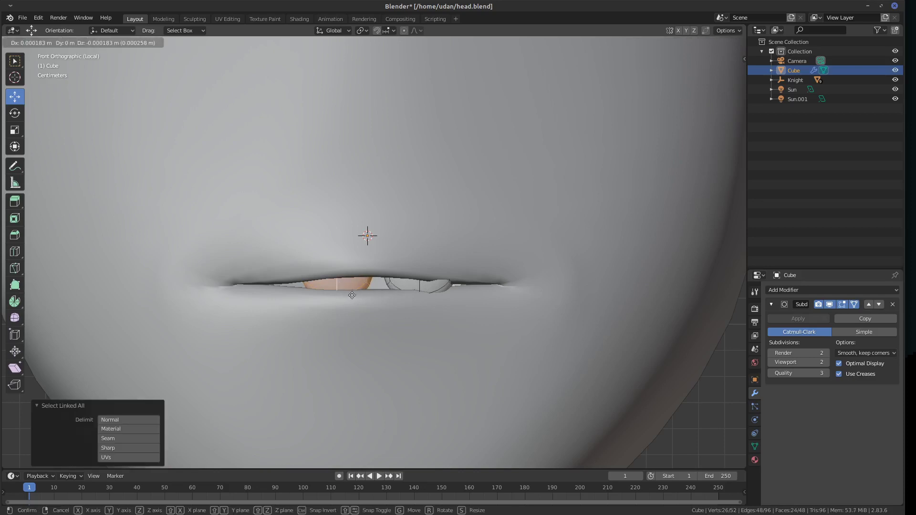
{"action": "key", "text": "x"}
{"action": "left_click", "coordinate": [508, 299]}
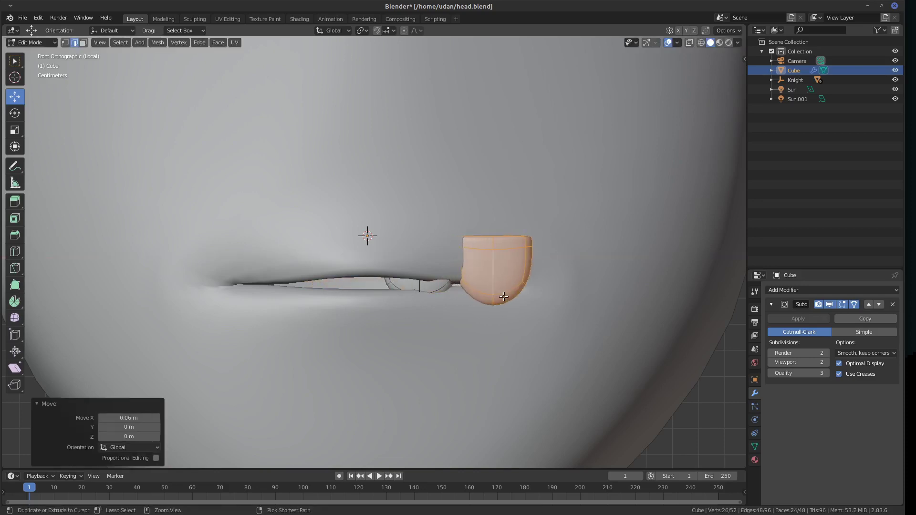
In wireframe top view, rotate the outer tooth -24° and move it about 0.01 m along Y to follow the mouth curve.
{"action": "key", "text": "KP_7"}
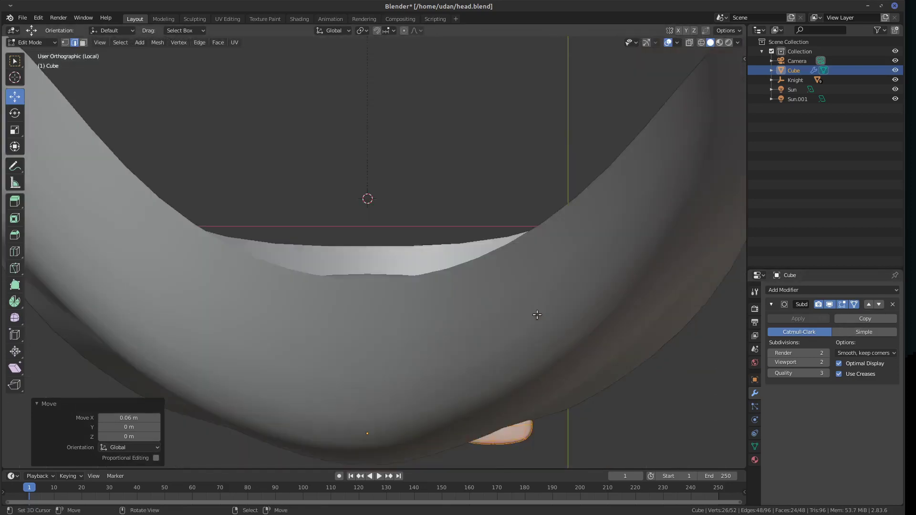
{"action": "key", "text": "shift+z"}
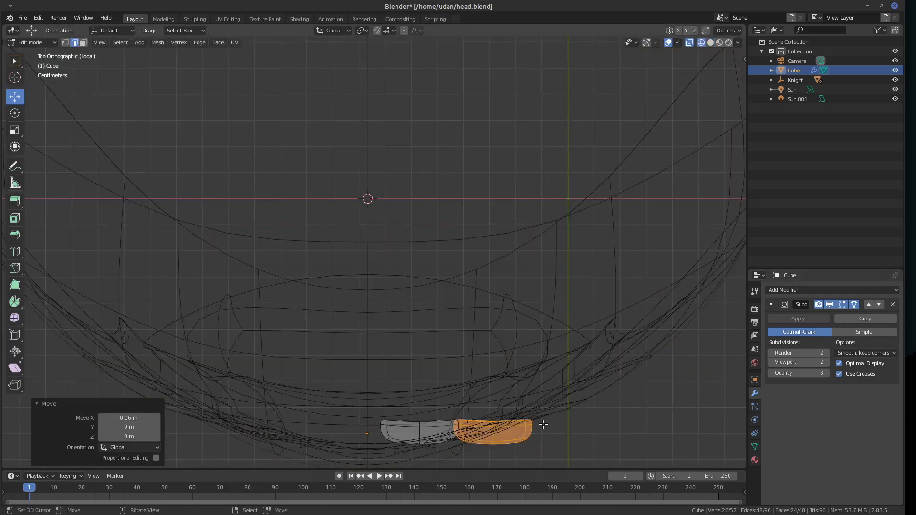
{"action": "key", "text": "r"}
{"action": "left_click", "coordinate": [542, 410]}
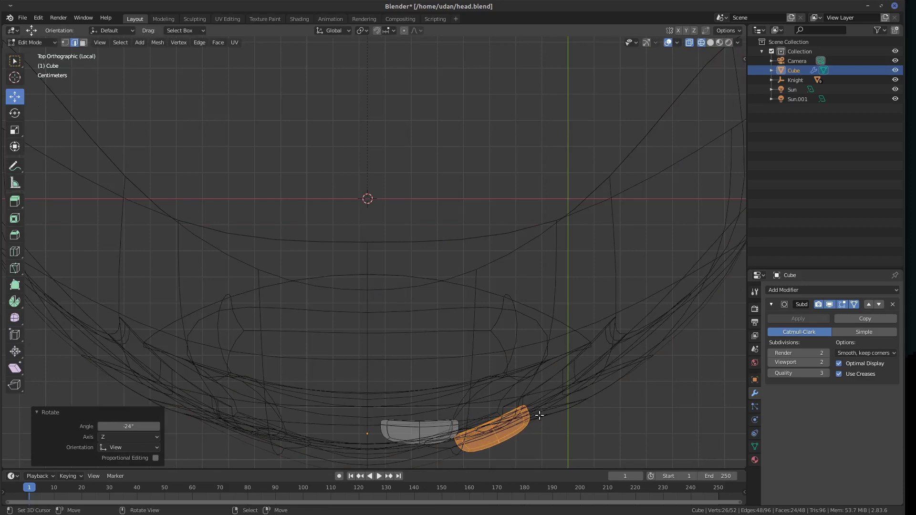
{"action": "key", "text": "g"}
{"action": "left_click", "coordinate": [540, 386]}
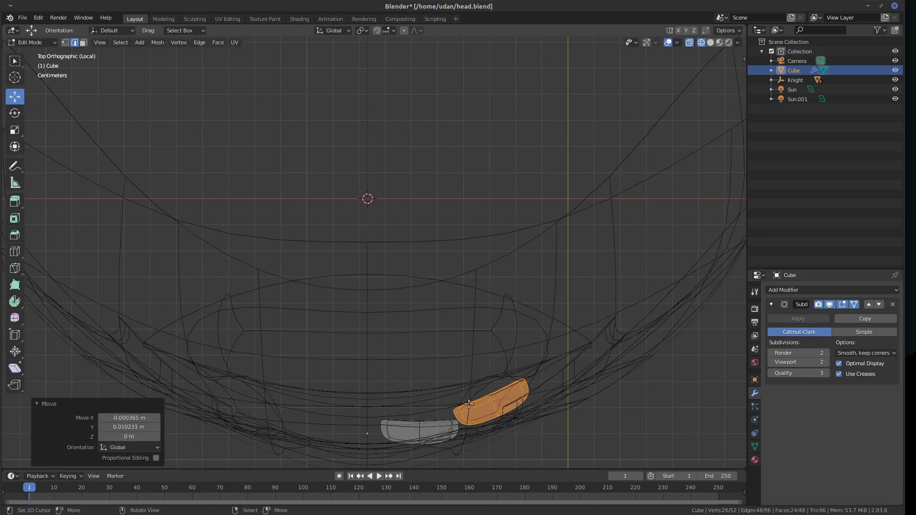
Select the whole inner tooth and rotate it -14° in top view to follow the mouth curve.
{"action": "left_click", "coordinate": [434, 421]}
{"action": "key", "text": "ctrl+l"}
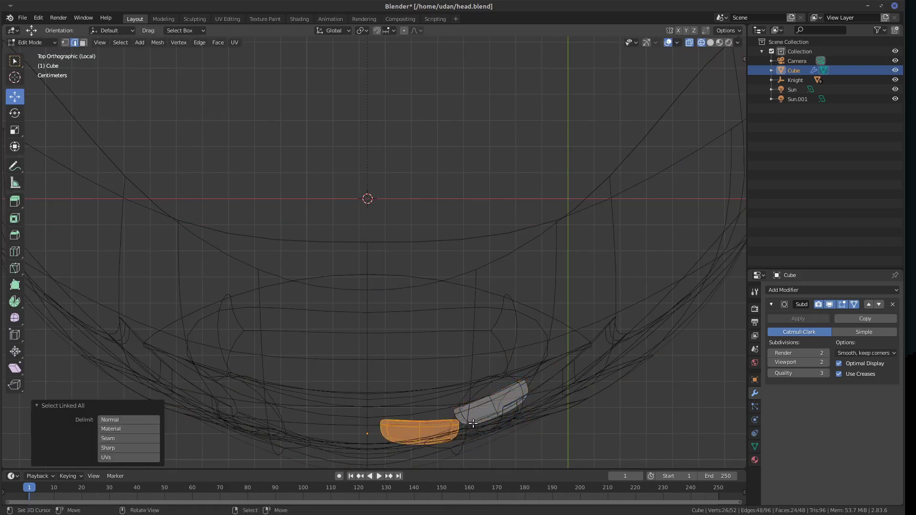
{"action": "key", "text": "r"}
{"action": "left_click", "coordinate": [480, 405]}
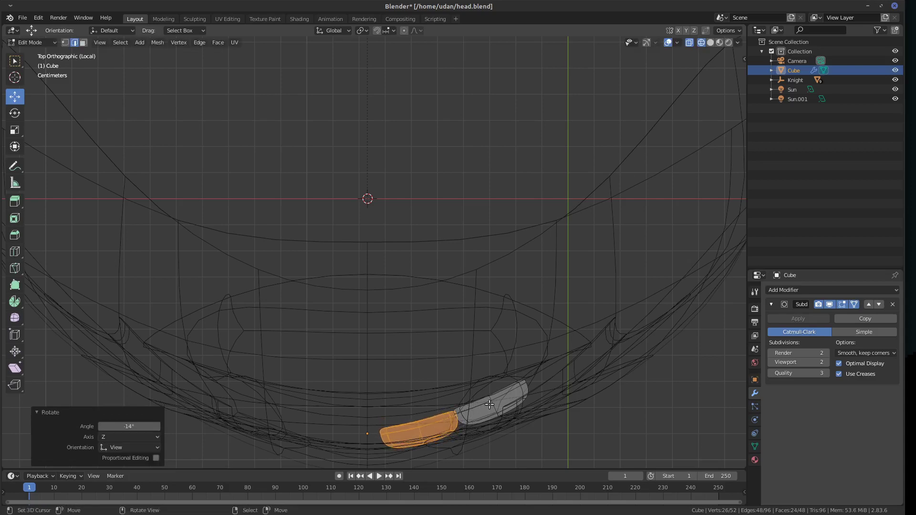
Select both teeth, scale them to about 0.858 and move them about -0.0075 m along X towards the centre line.
{"action": "left_click", "coordinate": [506, 404], "text": "shift"}
{"action": "key", "text": "ctrl+l"}
{"action": "key", "text": "s"}
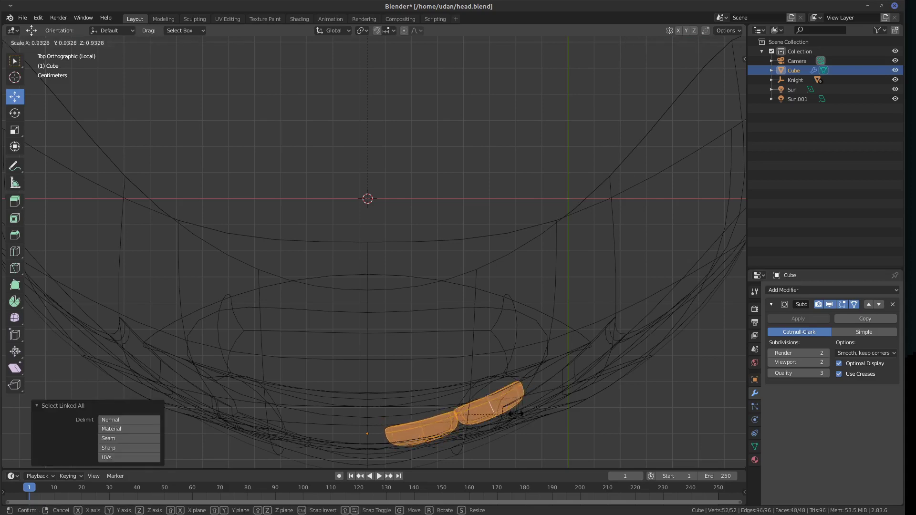
{"action": "left_click", "coordinate": [510, 413]}
{"action": "key", "text": "g"}
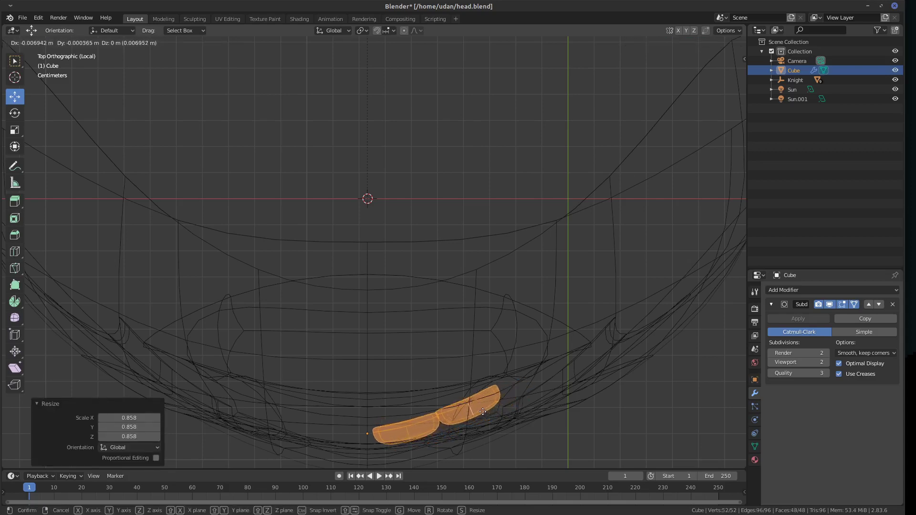
{"action": "left_click", "coordinate": [483, 409]}
Add a Mirror modifier on the X axis to the teeth and place it above the Subdivision modifier.
{"action": "left_click", "coordinate": [809, 290]}
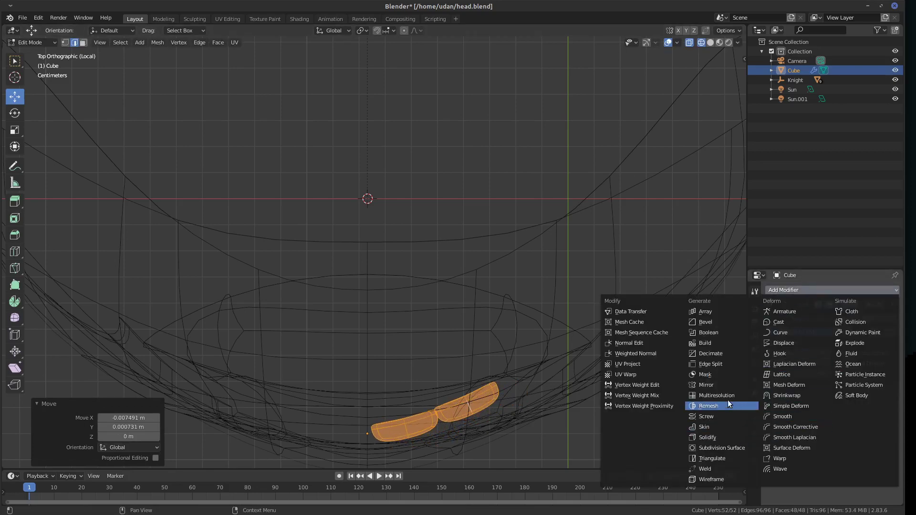
{"action": "left_click", "coordinate": [704, 386]}
{"action": "left_click", "coordinate": [869, 394]}
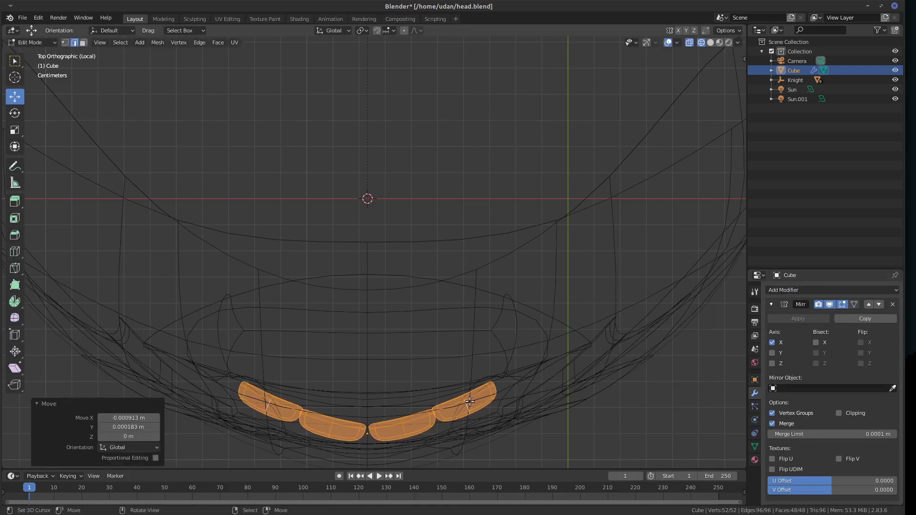
Select the whole outer tooth and rotate it about -4.1° in top view.
{"action": "left_click", "coordinate": [484, 402]}
{"action": "key", "text": "ctrl+l"}
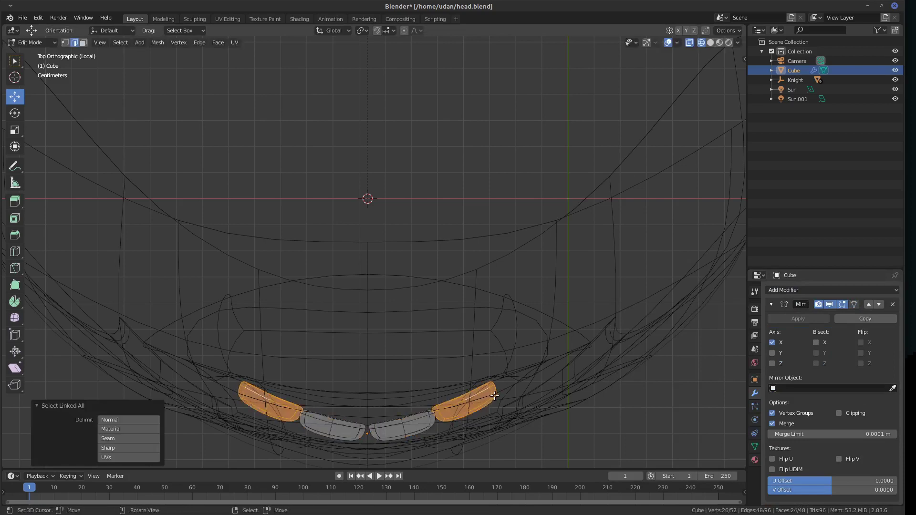
{"action": "key", "text": "r"}
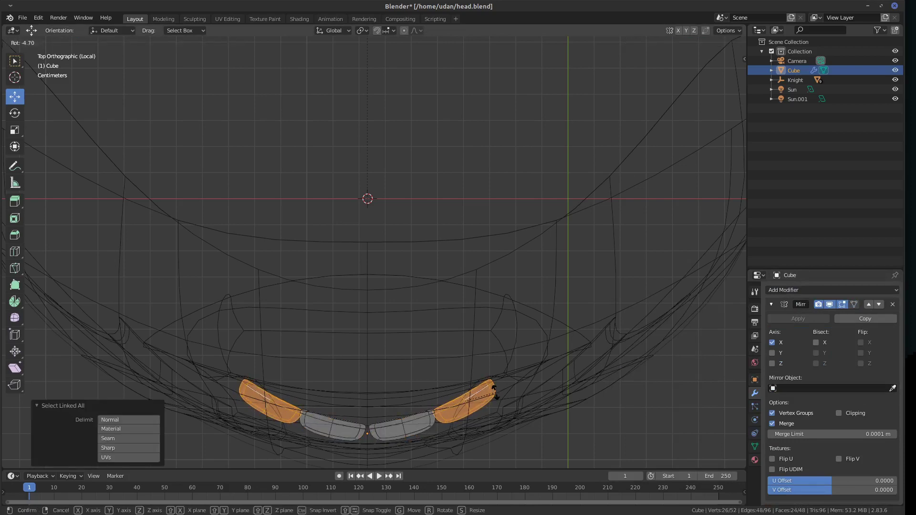
{"action": "left_click", "coordinate": [494, 392]}
Duplicate the outer tooth about 0.022 m along X and 0.013 m along Y, and rotate the copy about -9°.
{"action": "key", "text": "shift+d"}
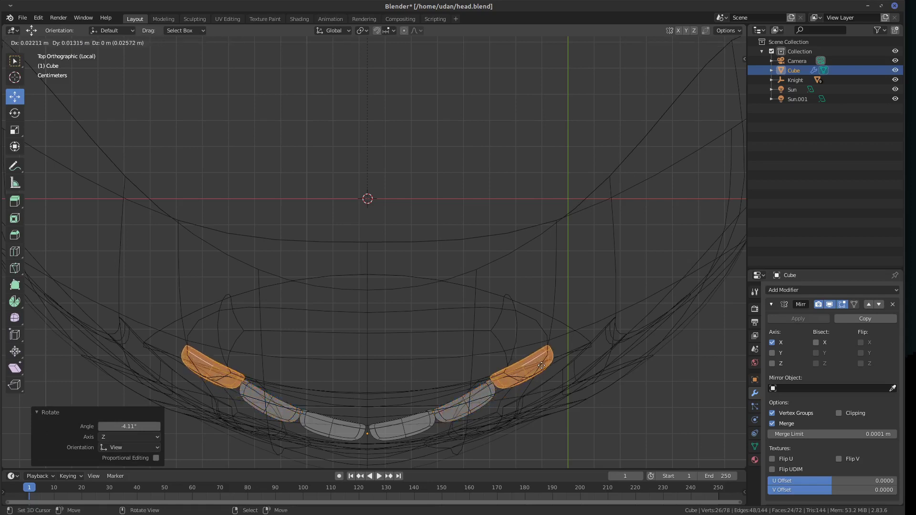
{"action": "left_click", "coordinate": [543, 364]}
{"action": "key", "text": "r"}
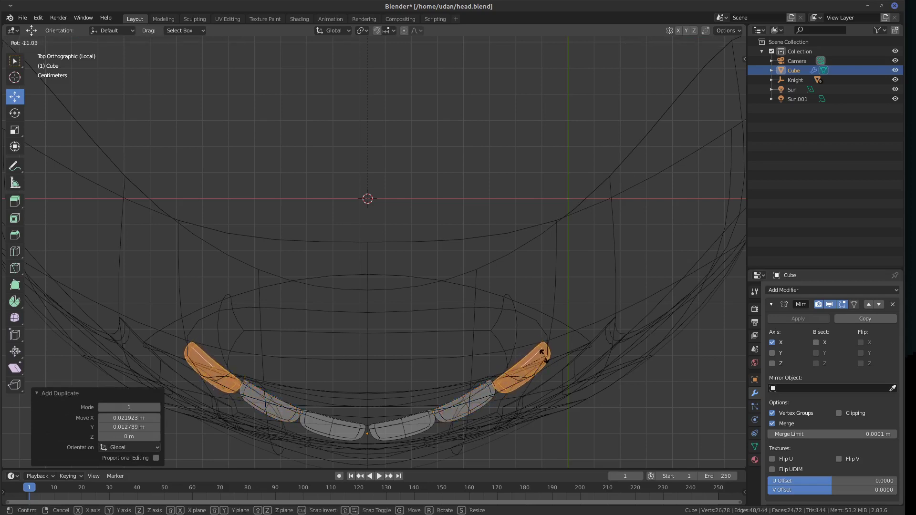
{"action": "left_click", "coordinate": [542, 360]}
Rotate the third tooth a further -37.8° in top view and reposition it against the end of the neighbouring tooth.
{"action": "key", "text": "g"}
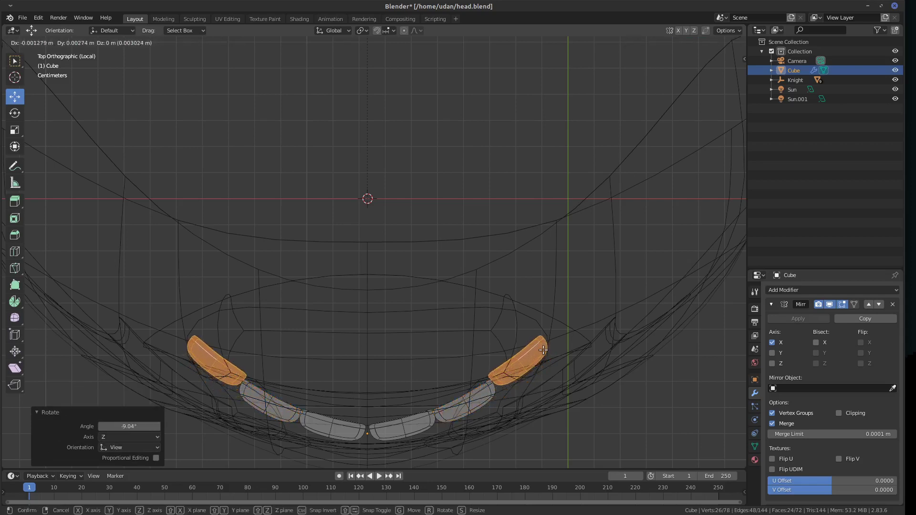
{"action": "left_click", "coordinate": [543, 346]}
{"action": "key", "text": "r"}
{"action": "left_click", "coordinate": [534, 336]}
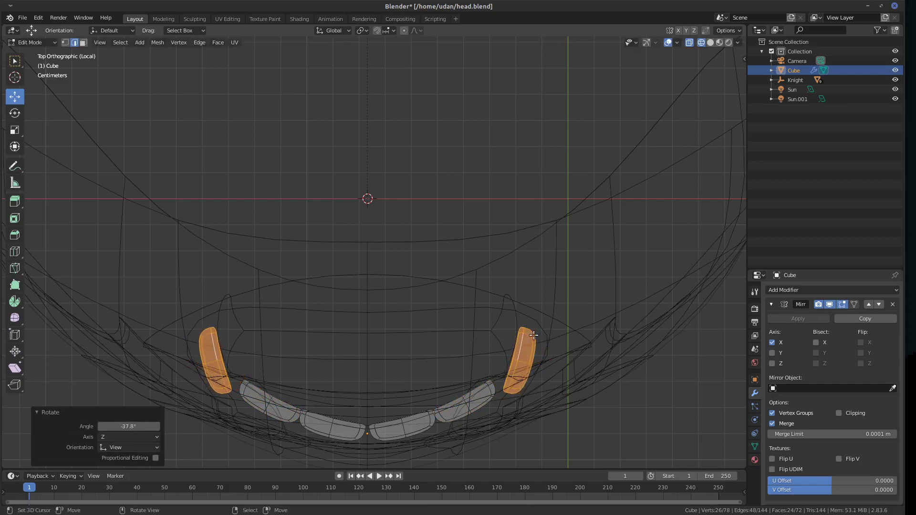
{"action": "key", "text": "g"}
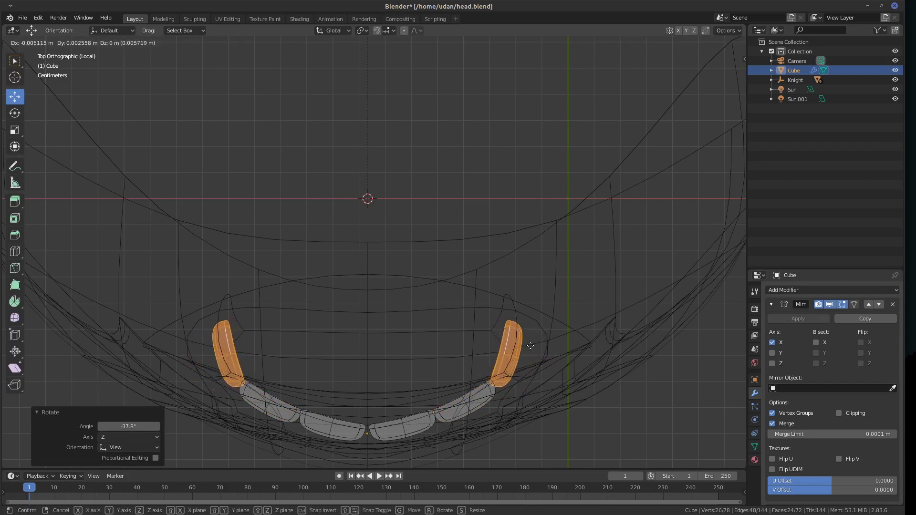
{"action": "left_click", "coordinate": [528, 345]}
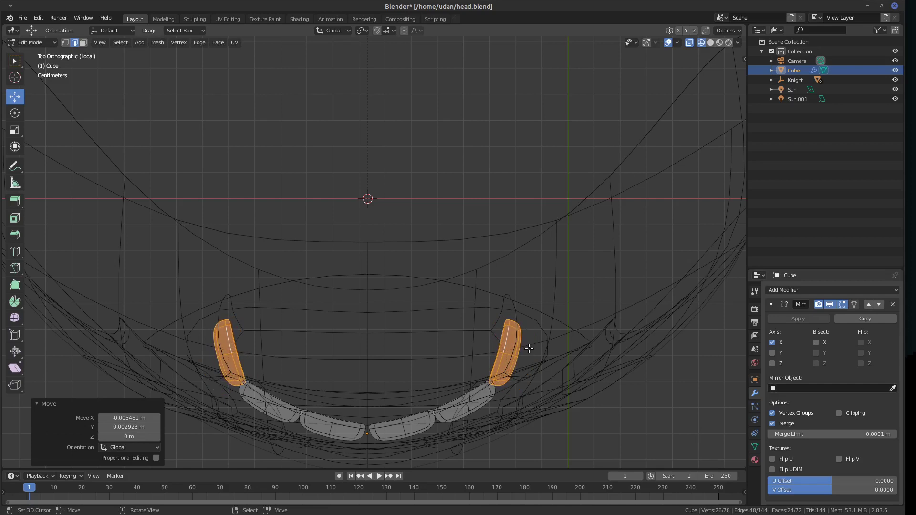
Examine how the teeth fit behind the lips from the front and below in solid shading, temporarily raising the face's upper lip edge.
{"action": "key", "text": "KP_1"}
{"action": "key", "text": "shift+z"}
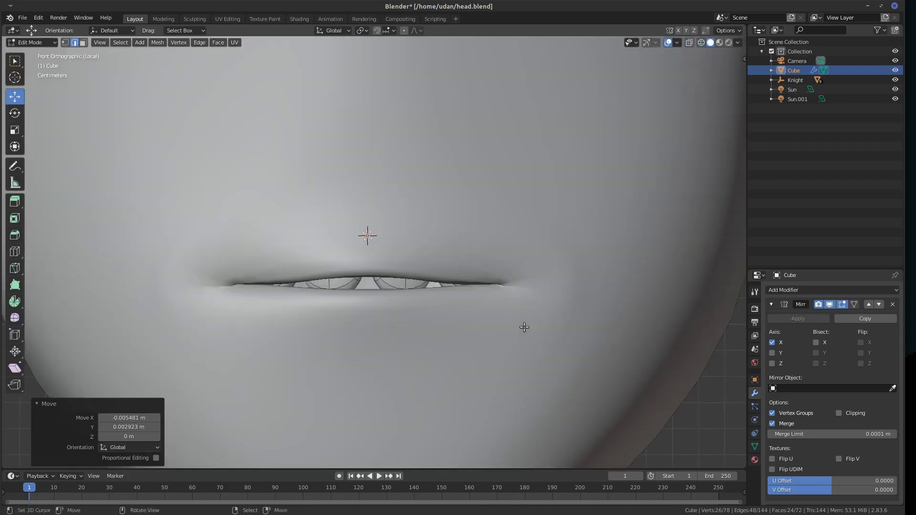
{"action": "key", "text": "Tab"}
{"action": "left_click", "coordinate": [491, 273]}
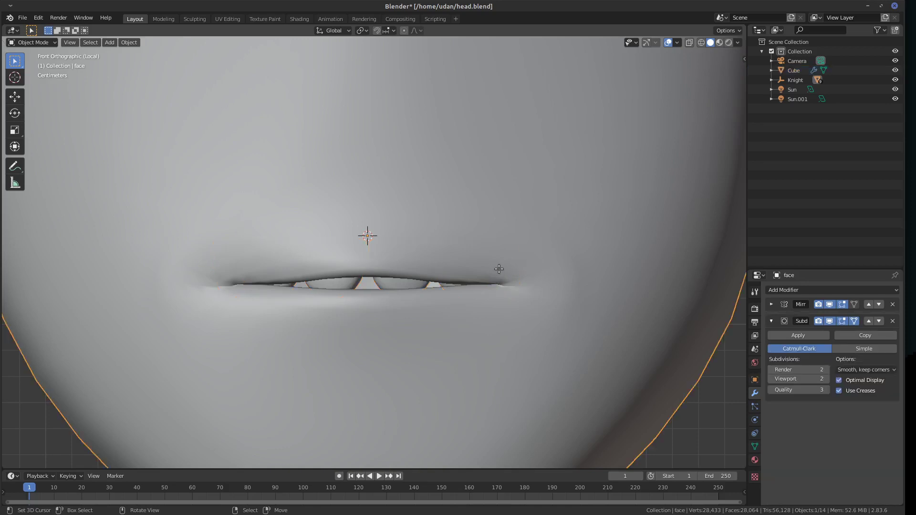
{"action": "key", "text": "Tab"}
{"action": "left_click", "coordinate": [460, 275]}
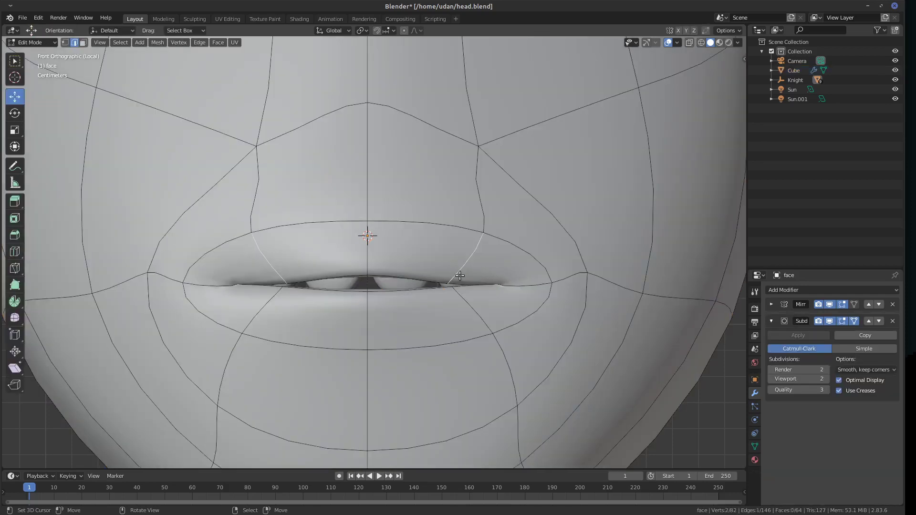
{"action": "key", "text": "g"}
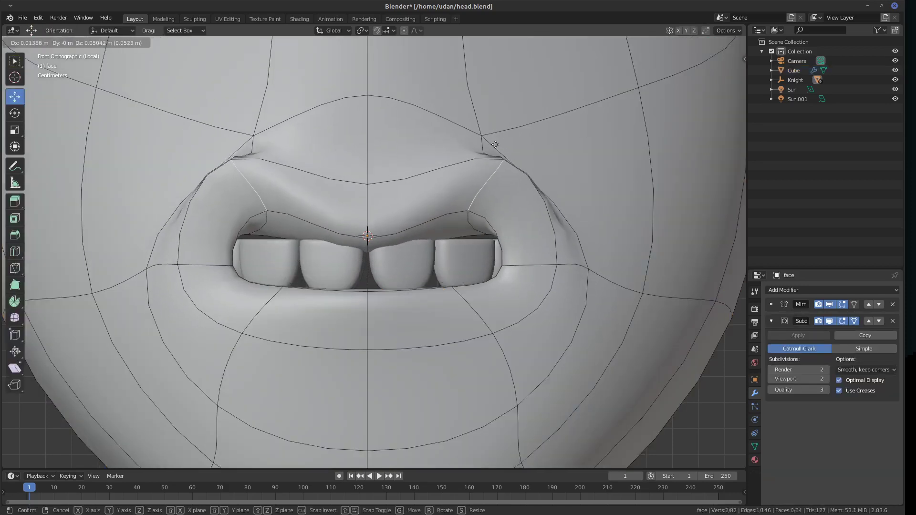
{"action": "right_click", "coordinate": [498, 220]}
{"action": "left_click_drag", "start_coordinate": [502, 236], "coordinate": [387, 260], "text": "alt"}
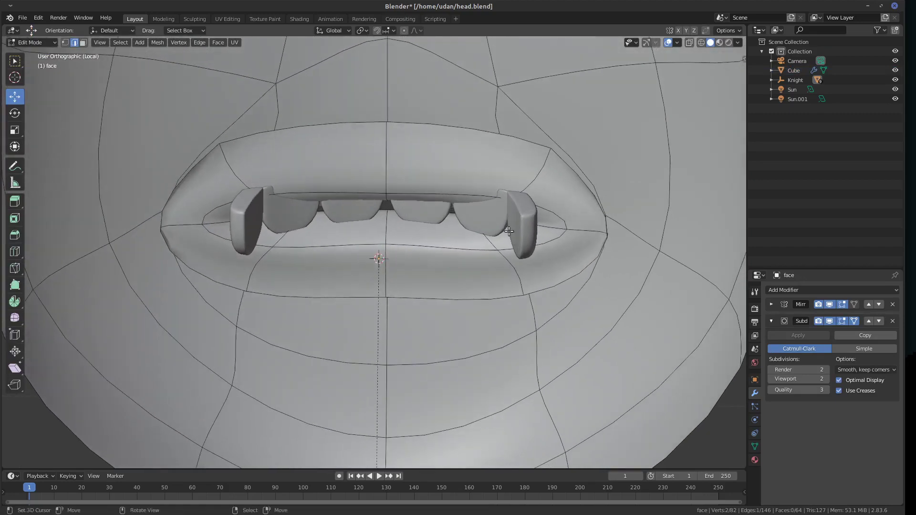
{"action": "key", "text": "Tab"}
{"action": "key", "text": "Tab"}
{"action": "key", "text": "Tab"}
{"action": "key", "text": "Tab"}
{"action": "left_click_drag", "start_coordinate": [466, 225], "coordinate": [584, 242], "text": "alt"}
Return to editing the teeth in wireframe top view, select the whole third tooth and rotate it 28.7°.
{"action": "key", "text": "KP_7"}
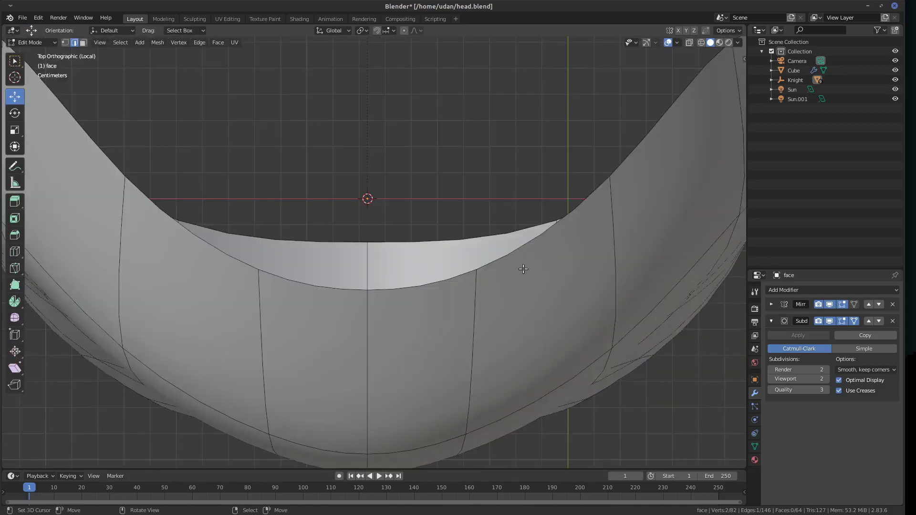
{"action": "key", "text": "Tab"}
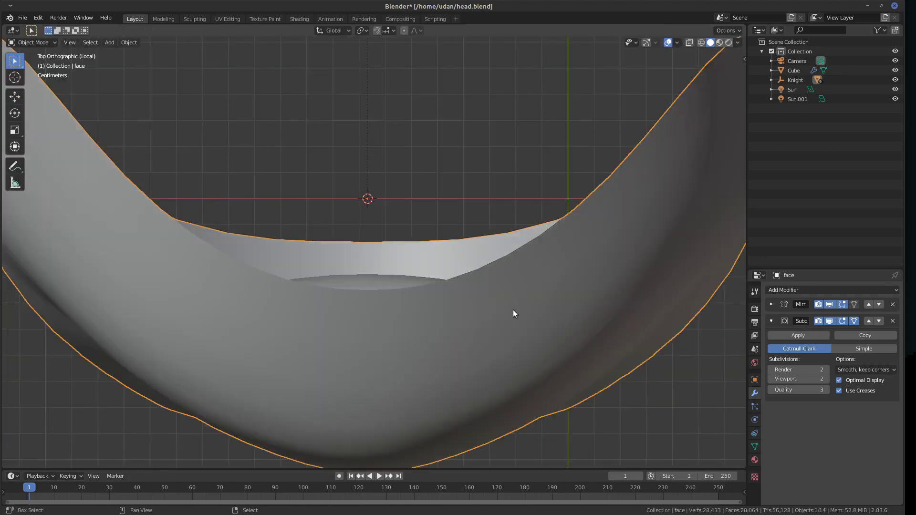
{"action": "key", "text": "shift+z"}
{"action": "left_click", "coordinate": [506, 329]}
{"action": "key", "text": "Tab"}
{"action": "left_click", "coordinate": [508, 333]}
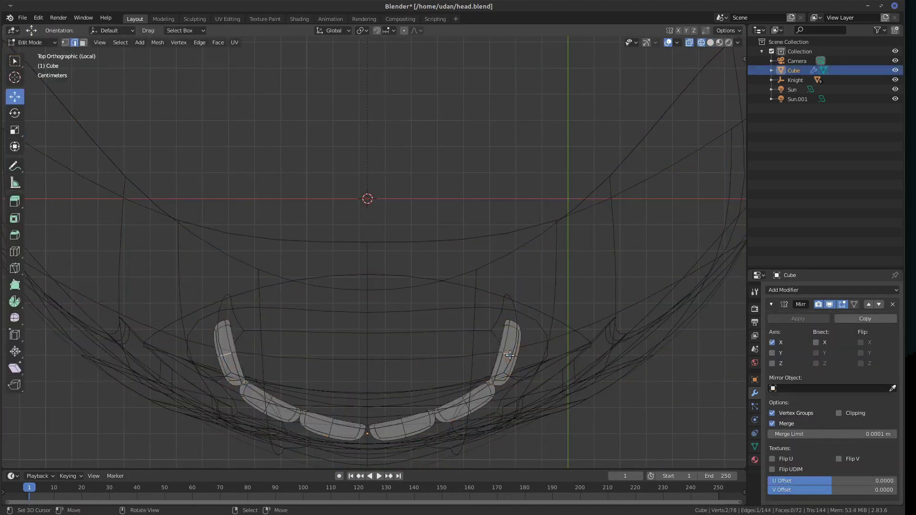
{"action": "key", "text": "ctrl+l"}
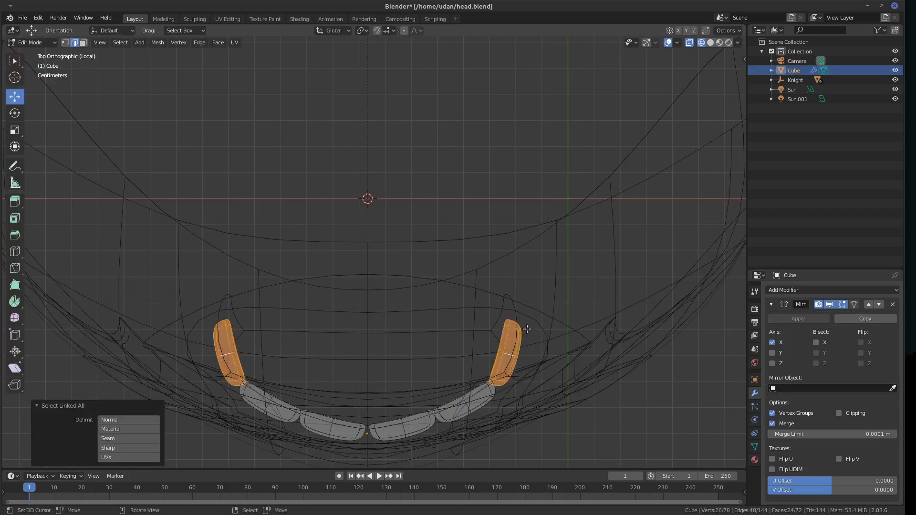
{"action": "key", "text": "r"}
{"action": "left_click", "coordinate": [537, 348]}
Move the third tooth about 0.0055 m along X and -0.004 m along Y, and rotate it about 4.8°.
{"action": "key", "text": "g"}
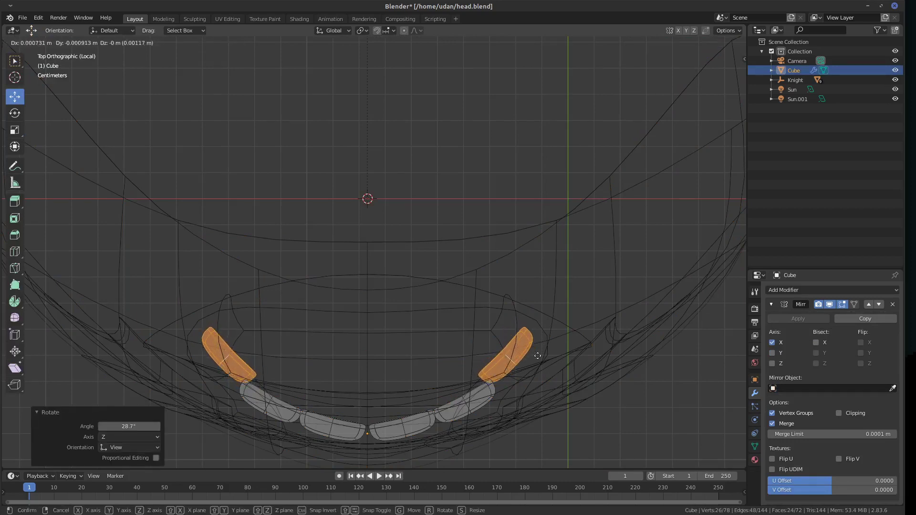
{"action": "left_click", "coordinate": [546, 361]}
{"action": "key", "text": "t"}
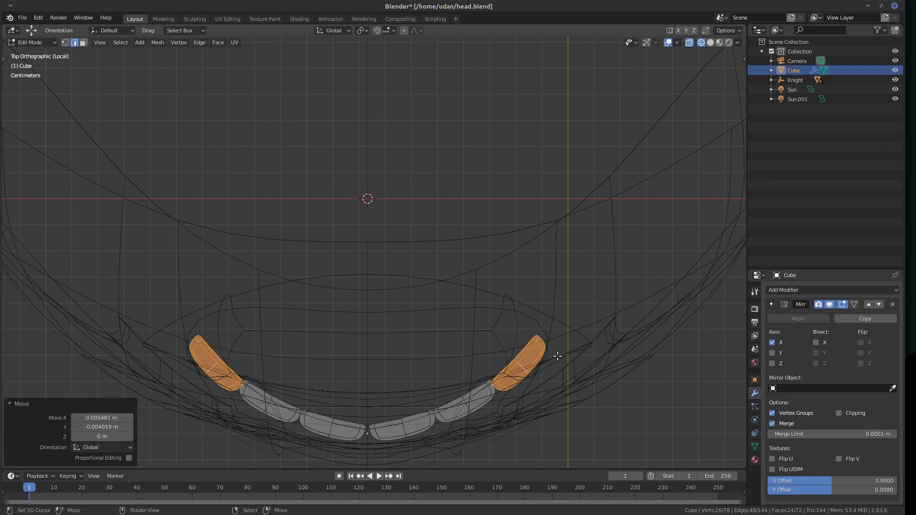
{"action": "key", "text": "r"}
{"action": "left_click", "coordinate": [558, 348]}
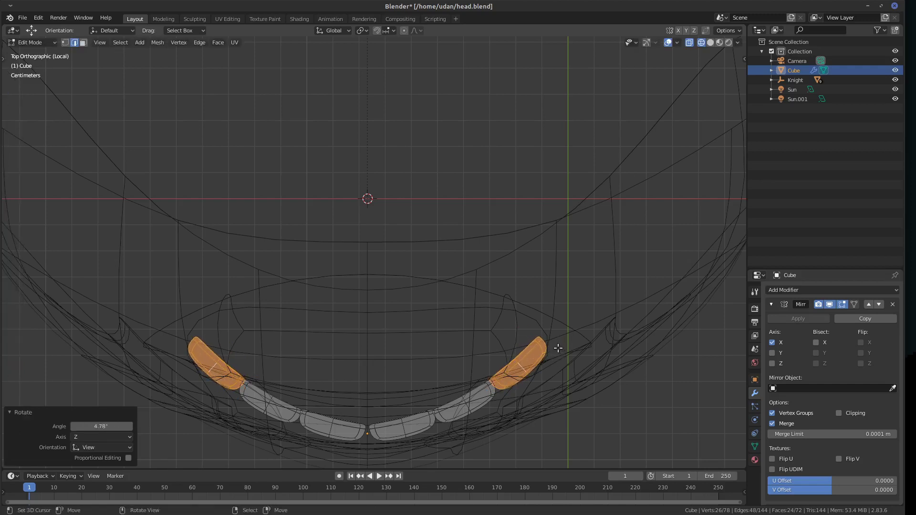
Select all the teeth and duplicate the row in side view, offset about 0.0057 m along Y and -0.021 m along Z.
{"action": "left_click", "coordinate": [411, 419]}
{"action": "left_click", "coordinate": [352, 428], "text": "shift"}
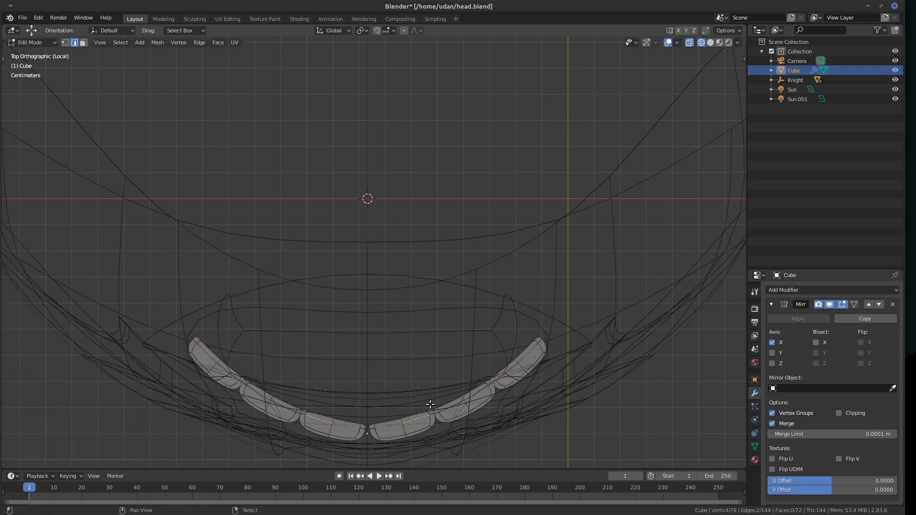
{"action": "left_click", "coordinate": [451, 409], "text": "shift"}
{"action": "key", "text": "ctrl+l"}
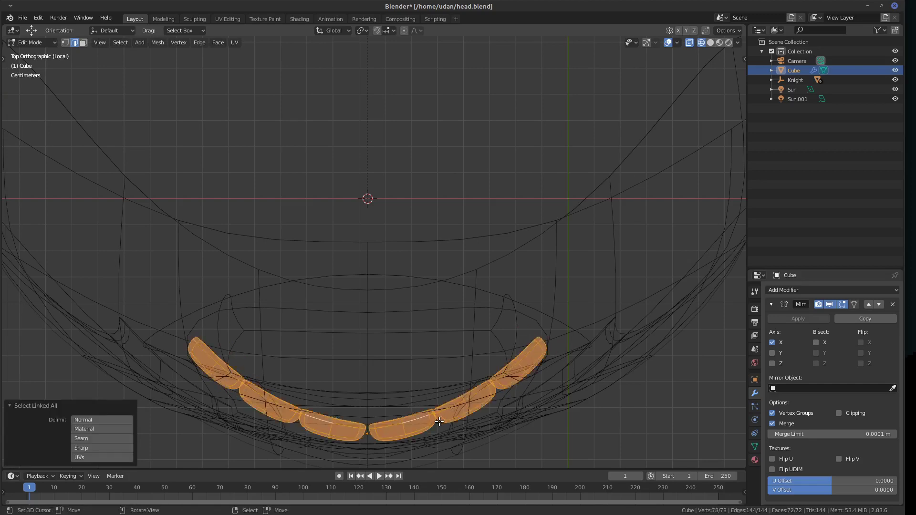
{"action": "key", "text": "KP_3"}
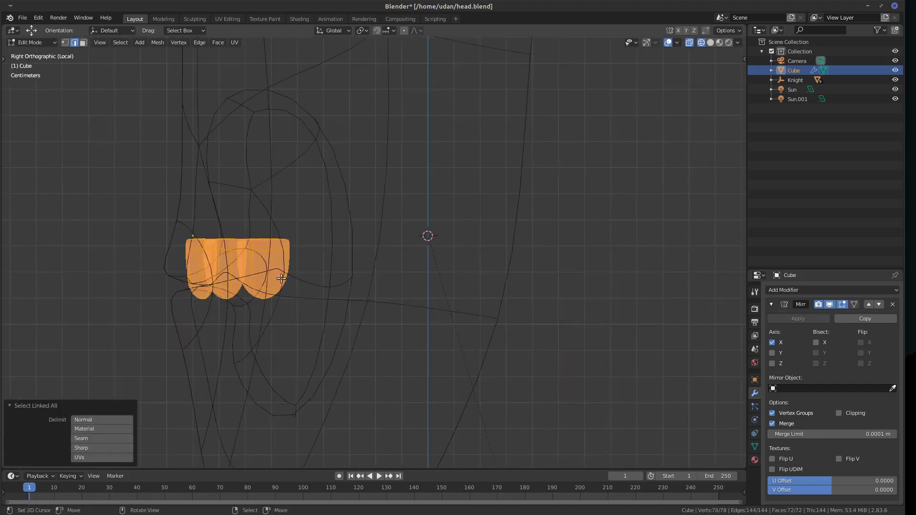
{"action": "key", "text": "shift+d"}
{"action": "left_click", "coordinate": [295, 333]}
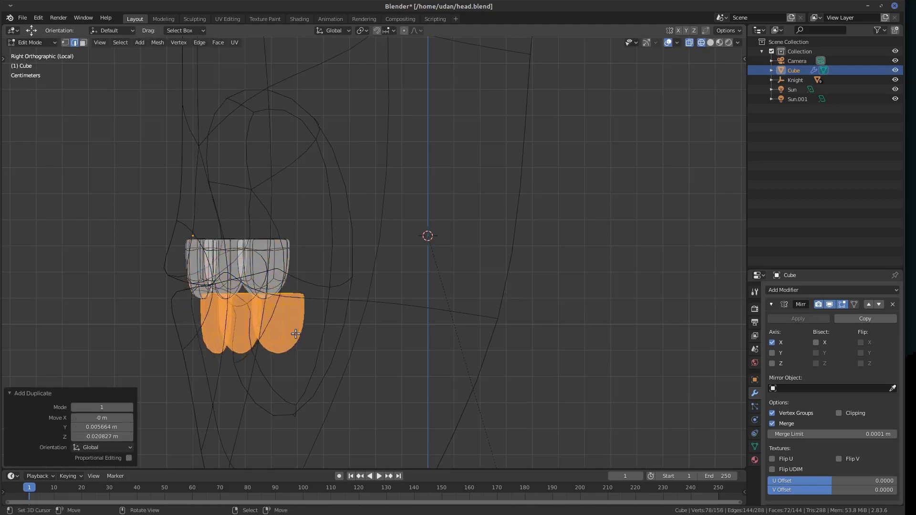
Turn the duplicated row upside down with a Z scale of -1 and flipped normals, and move it -0.001 m along Y and -0.005 m along Z.
{"action": "type", "text": "sz"}
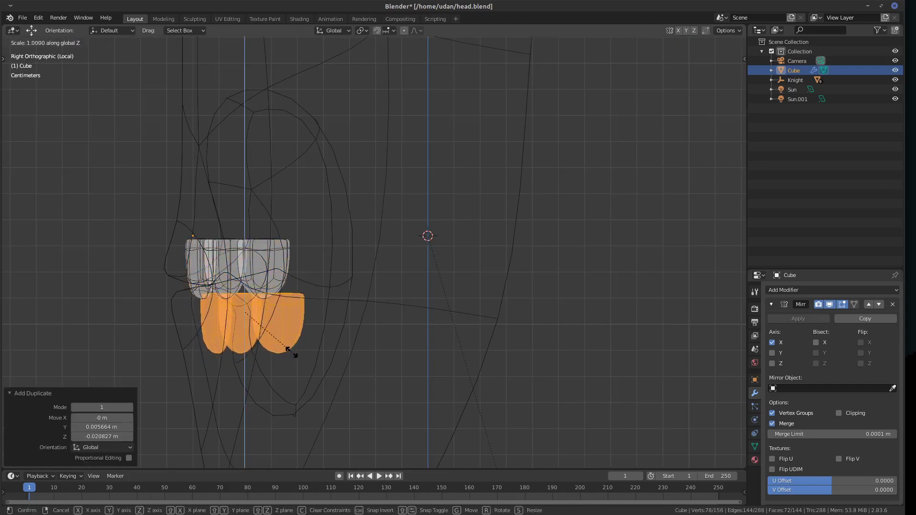
{"action": "type", "text": "-1"}
{"action": "key", "text": "Return"}
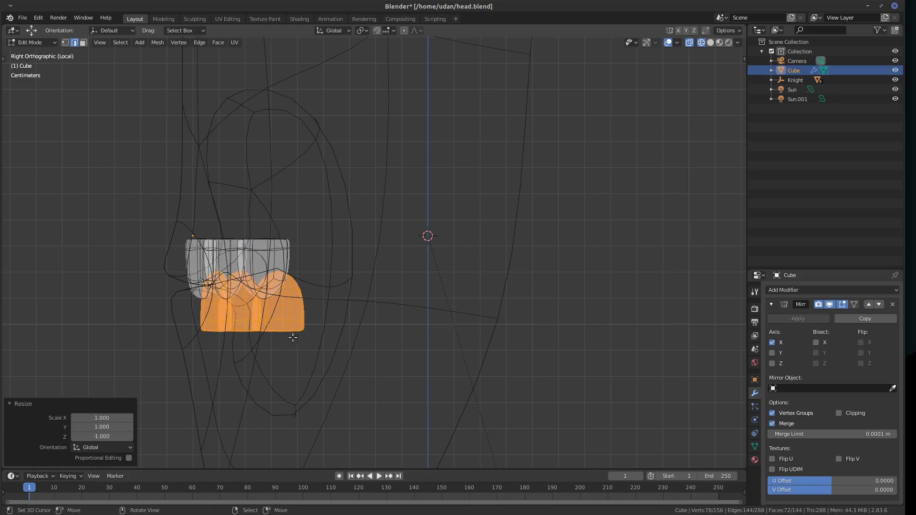
{"action": "key", "text": "alt+n"}
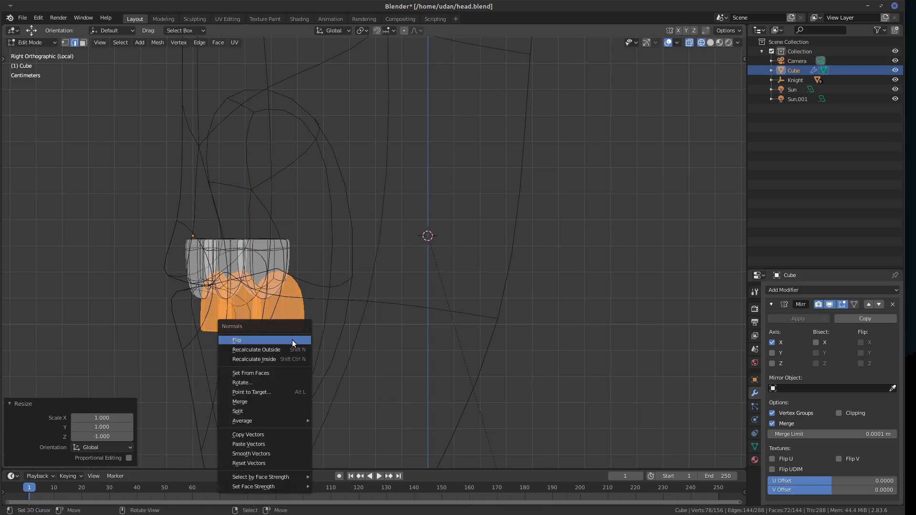
{"action": "left_click", "coordinate": [295, 341]}
{"action": "key", "text": "g"}
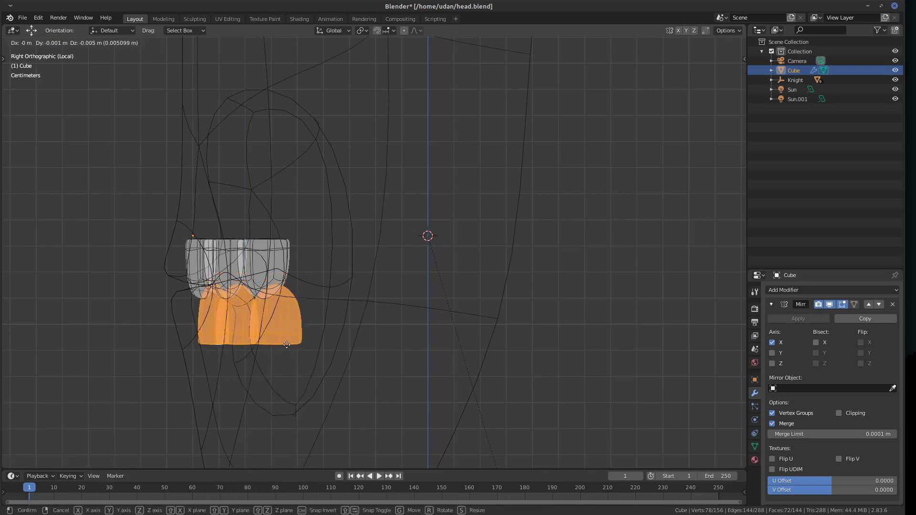
{"action": "left_click", "coordinate": [291, 342]}
In front view, select the whole outermost lower tooth and move it up and inwards towards the centre line.
{"action": "key", "text": "KP_1"}
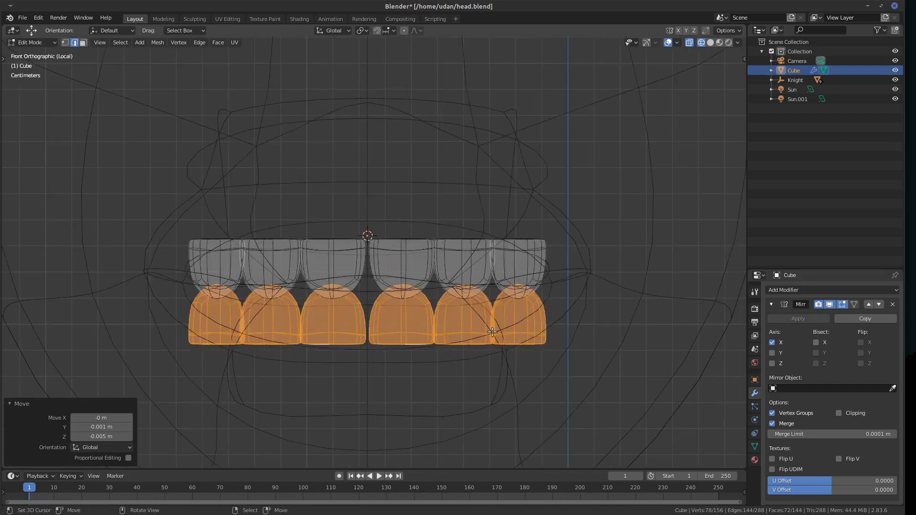
{"action": "left_click", "coordinate": [521, 338]}
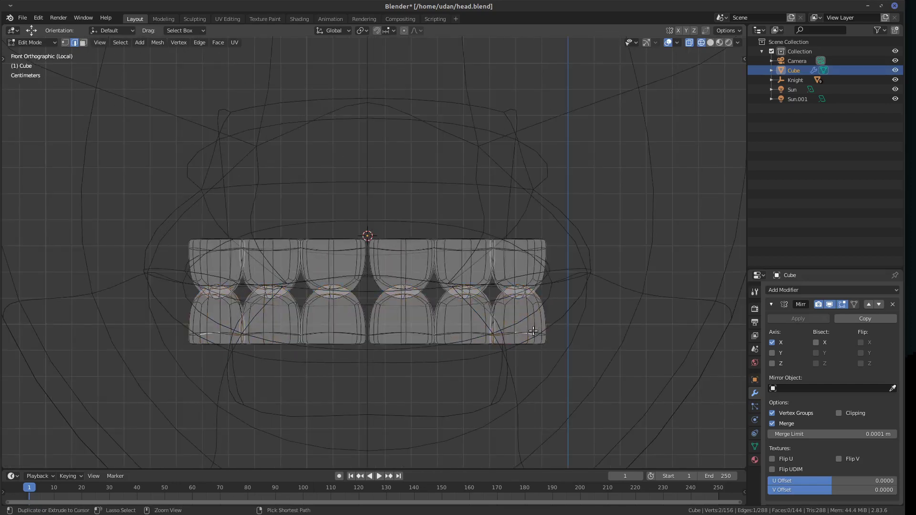
{"action": "key", "text": "ctrl+l"}
{"action": "key", "text": "g"}
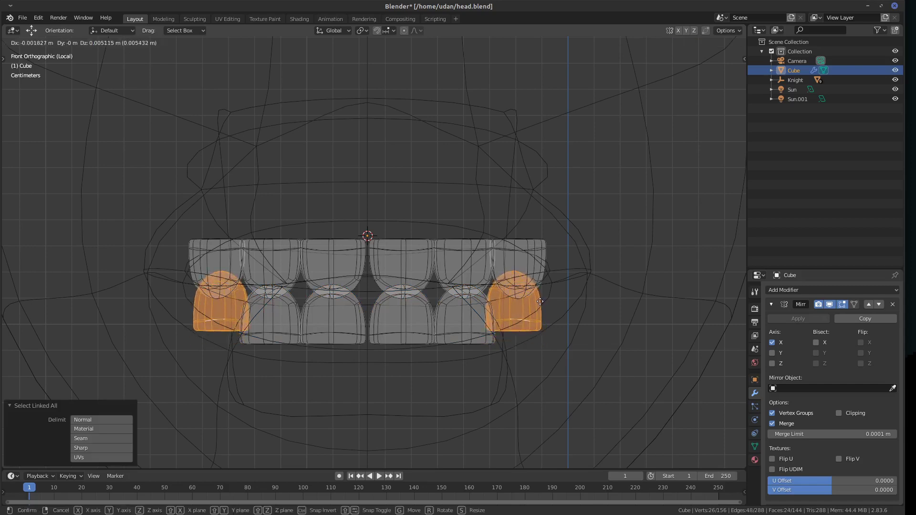
{"action": "left_click", "coordinate": [540, 304]}
{"action": "key", "text": "g"}
{"action": "left_click", "coordinate": [535, 304]}
Select the whole middle lower tooth and move it up and inwards, level with the outermost lower tooth.
{"action": "left_click", "coordinate": [461, 319]}
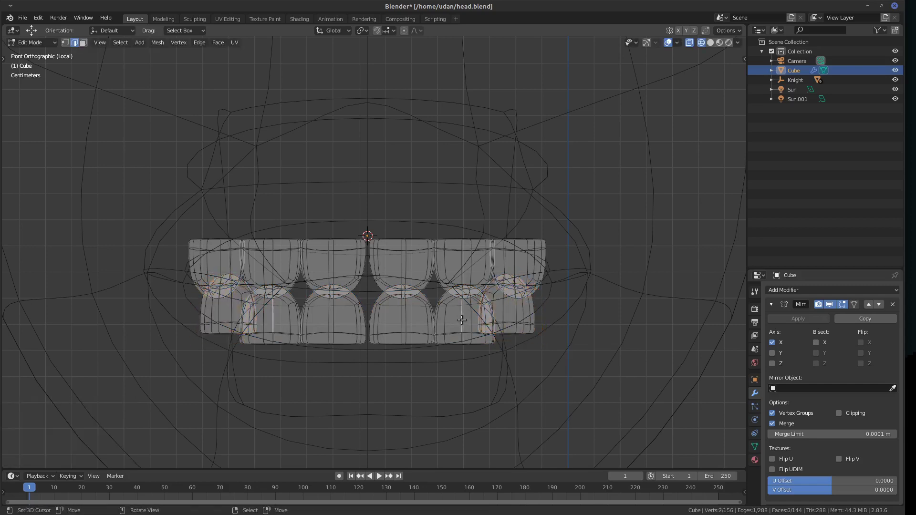
{"action": "key", "text": "ctrl+l"}
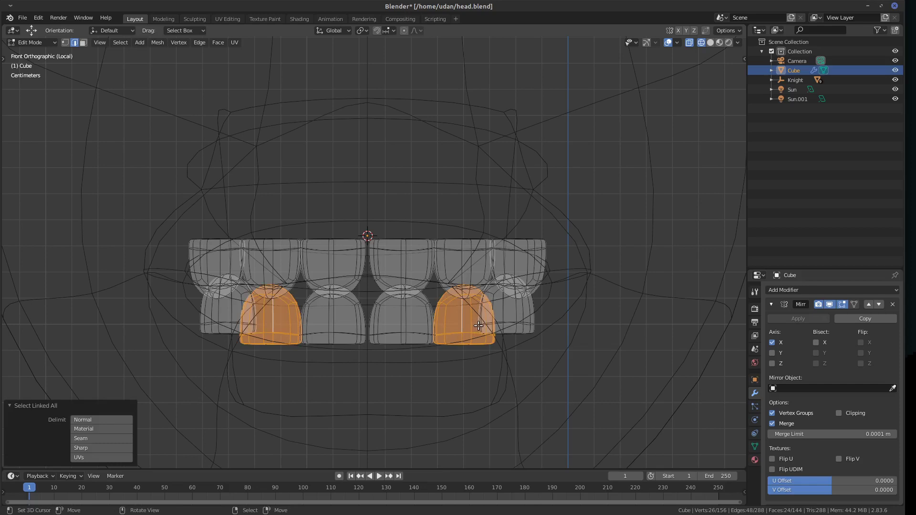
{"action": "key", "text": "g"}
{"action": "left_click", "coordinate": [458, 317]}
Select the whole innermost lower tooth and move it about -0.0015 m along X and 0.0031 m along Z, level with its neighbours.
{"action": "left_click", "coordinate": [406, 323]}
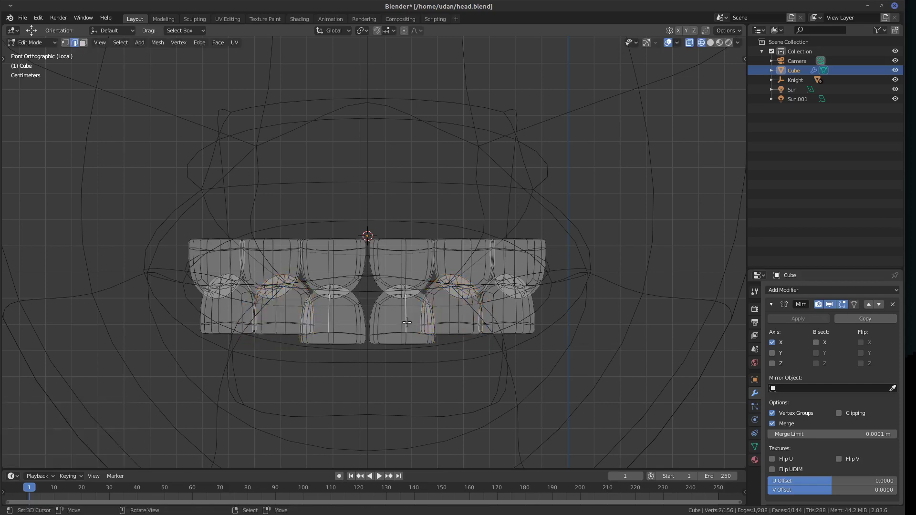
{"action": "key", "text": "ctrl+l"}
{"action": "key", "text": "g"}
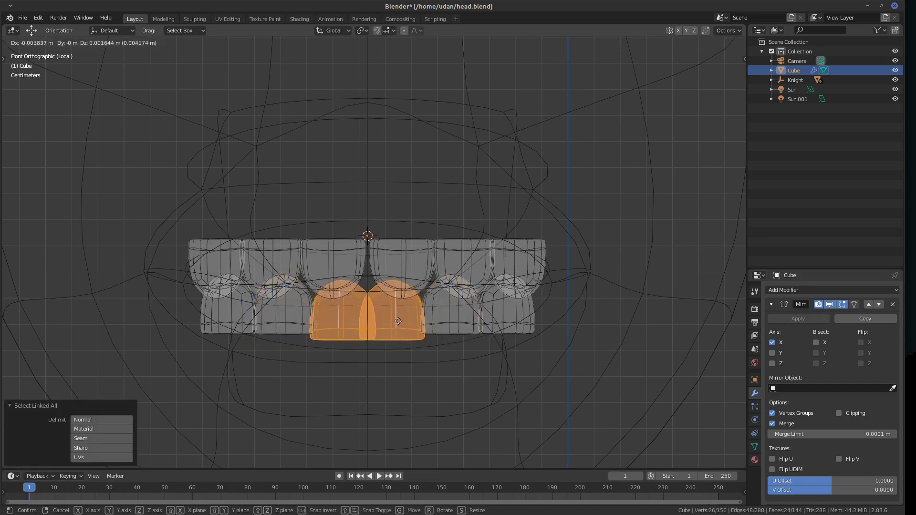
{"action": "left_click", "coordinate": [407, 311]}
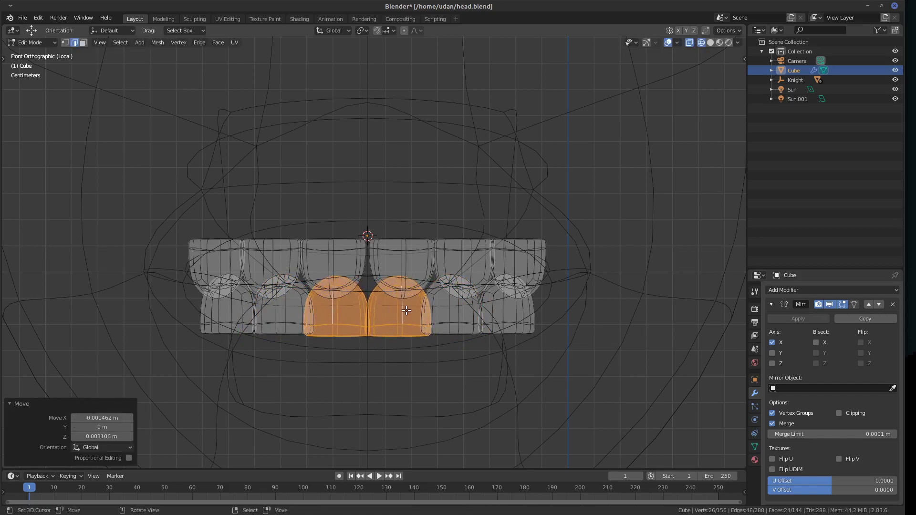
Select the whole innermost upper tooth and scale it down slightly to match the lower tooth's width.
{"action": "left_click", "coordinate": [394, 263]}
{"action": "key", "text": "ctrl+l"}
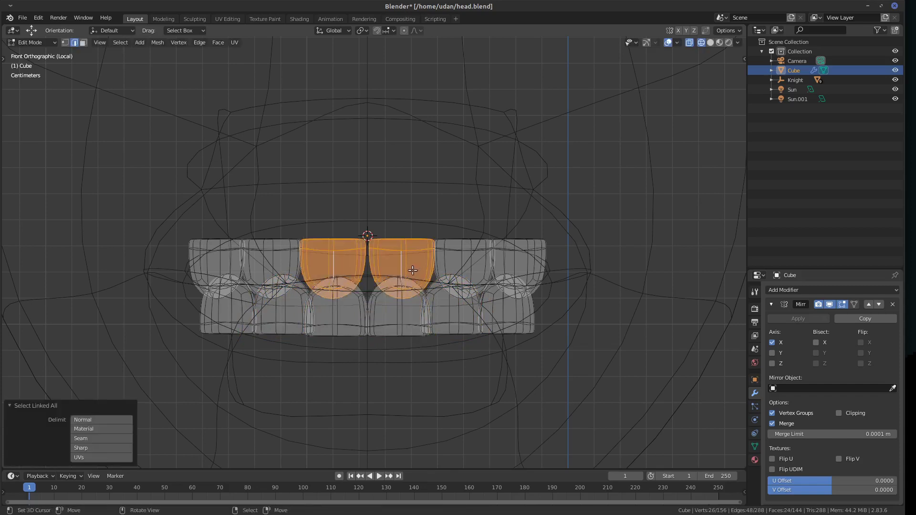
{"action": "key", "text": "s"}
{"action": "left_click", "coordinate": [411, 270]}
Select the whole middle upper tooth and move it about -0.0040 m along X and -0.0005 m along Z, against the innermost tooth.
{"action": "left_click", "coordinate": [467, 261]}
{"action": "key", "text": "ctrl+l"}
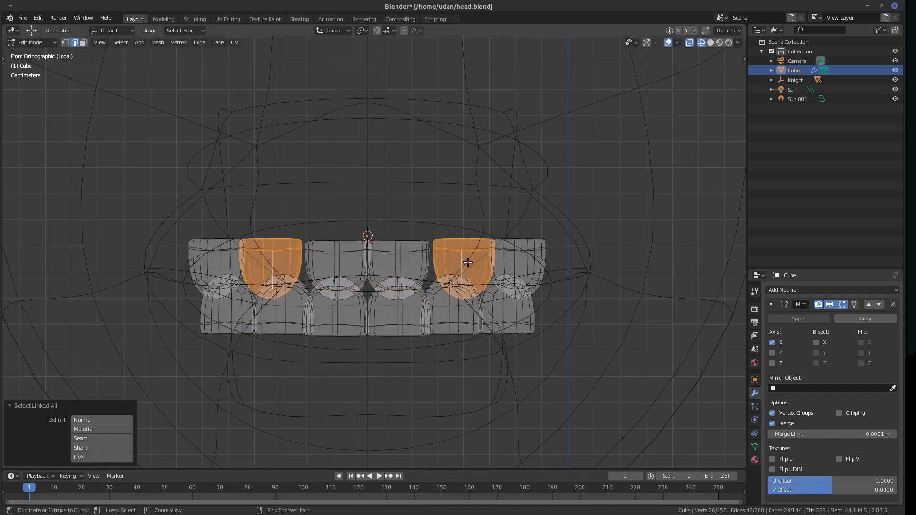
{"action": "key", "text": "g"}
{"action": "left_click", "coordinate": [468, 265]}
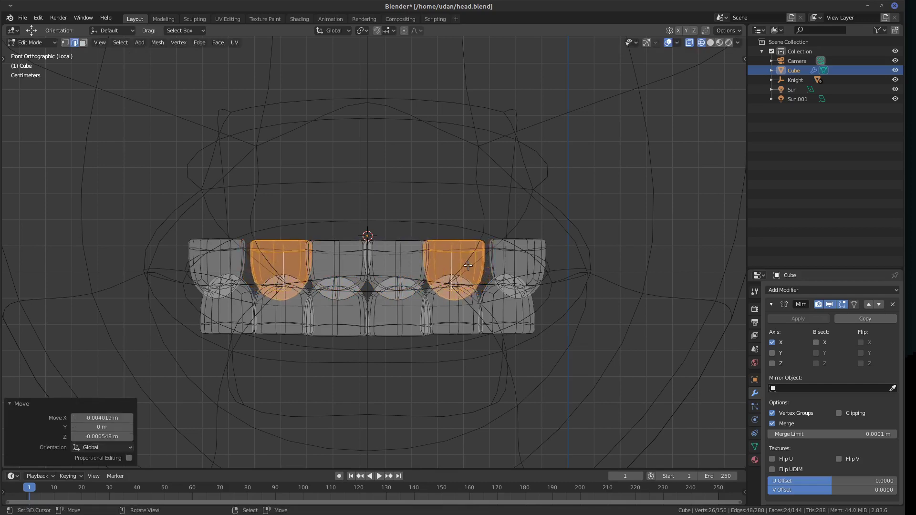
Select the whole outermost upper tooth and move it inwards against the middle one, in line with the lower row.
{"action": "left_click", "coordinate": [509, 260]}
{"action": "key", "text": "ctrl+l"}
{"action": "key", "text": "g"}
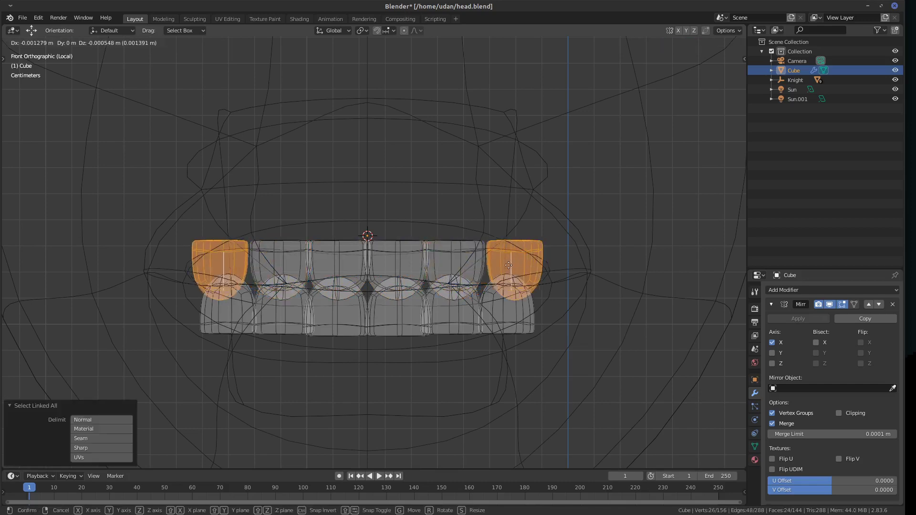
{"action": "left_click", "coordinate": [506, 265]}
Finish editing the teeth mesh, leave local view and turn off wireframe shading to show the whole head solid.
{"action": "key", "text": "Tab"}
{"action": "key", "text": "z"}
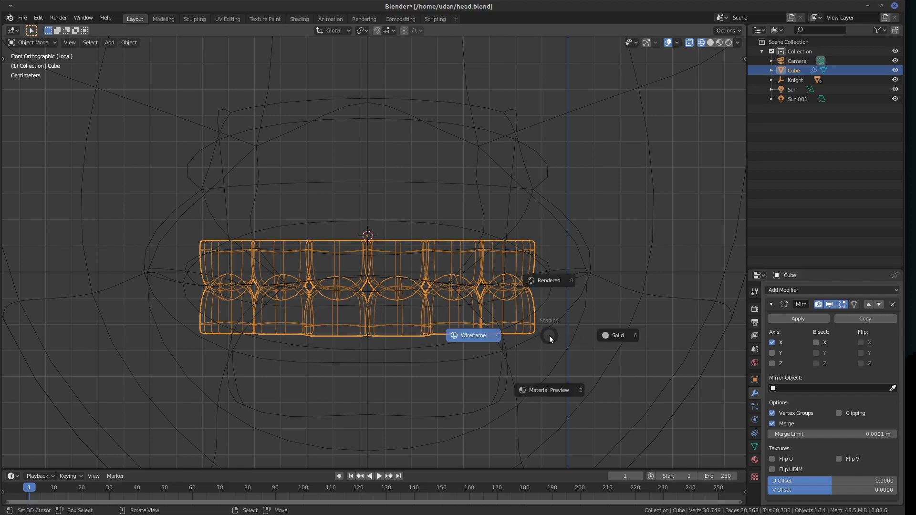
{"action": "key", "text": "Escape"}
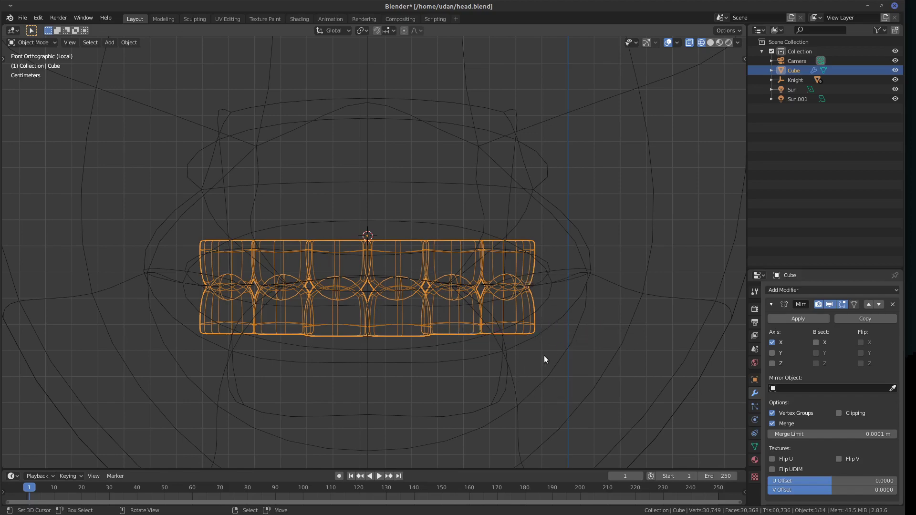
{"action": "key", "text": "KP_Divide"}
{"action": "key", "text": "shift+z"}
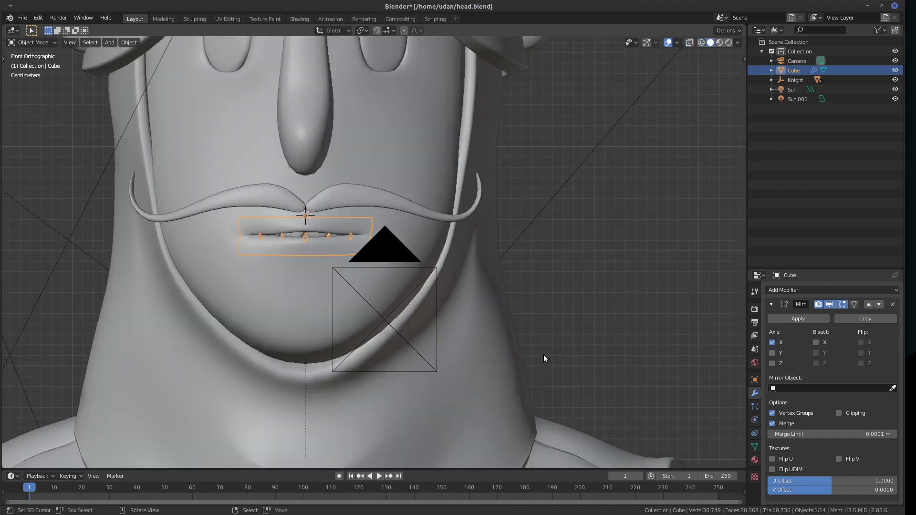
Assign the existing Clay-White material to the teeth object.
{"action": "middle_click_drag", "start_coordinate": [543, 353], "coordinate": [587, 337]}
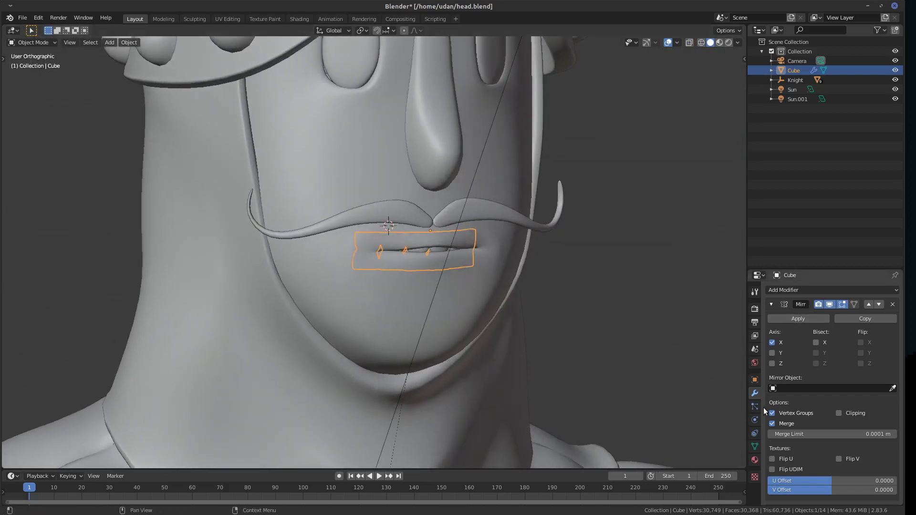
{"action": "left_click", "coordinate": [754, 459]}
{"action": "left_click", "coordinate": [775, 330]}
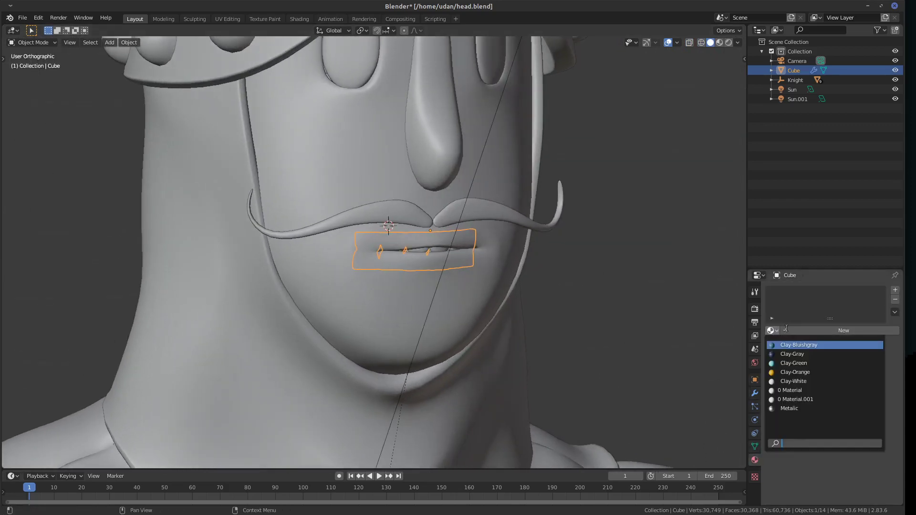
{"action": "left_click", "coordinate": [795, 381]}
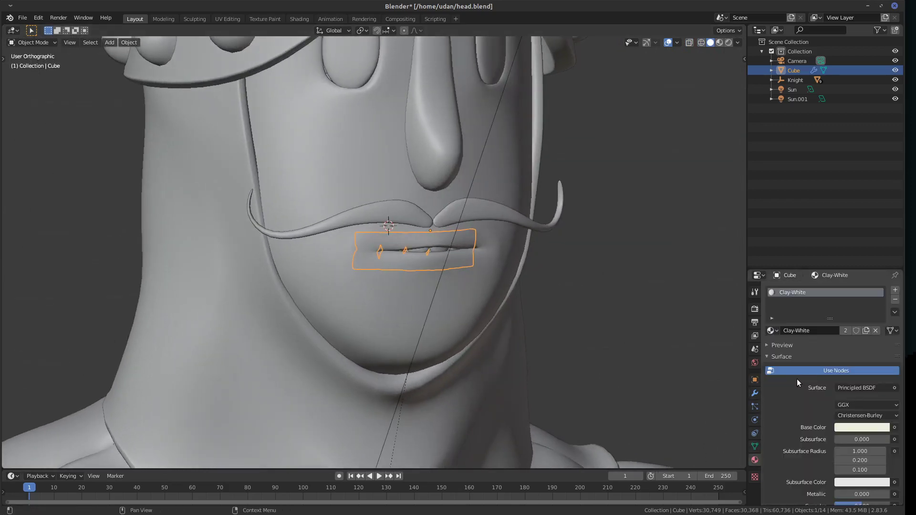
{"action": "middle_click_drag", "start_coordinate": [685, 343], "coordinate": [620, 327]}
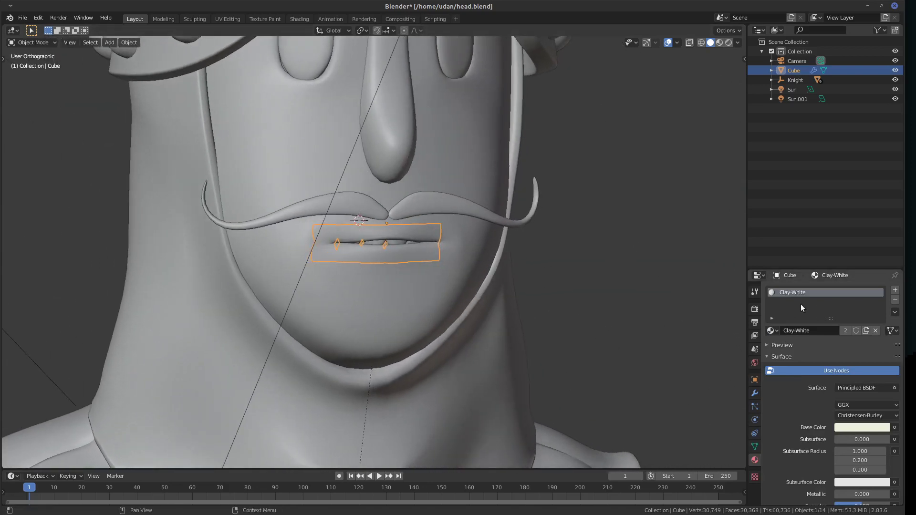
Open the face mesh for editing and put Clay-Green in its empty second material slot.
{"action": "left_click", "coordinate": [433, 272]}
{"action": "key", "text": "Tab"}
{"action": "middle_click_drag", "start_coordinate": [433, 275], "coordinate": [525, 296]}
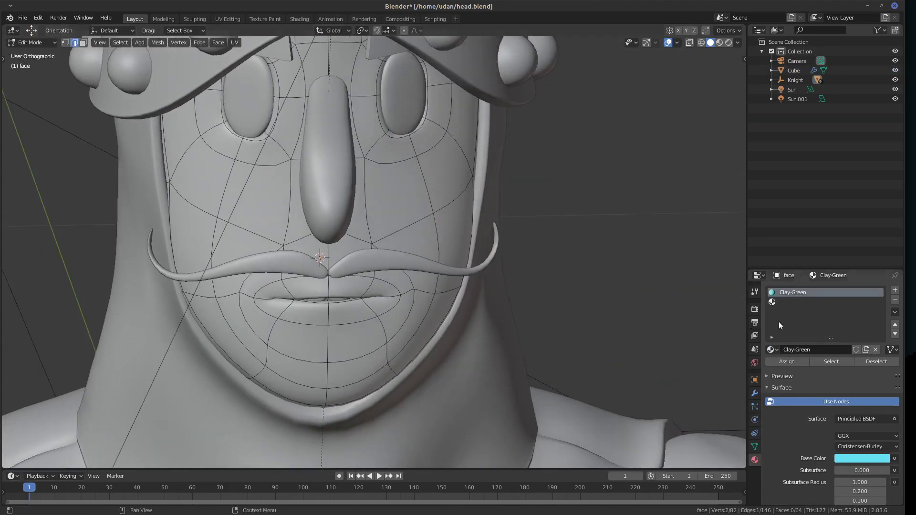
{"action": "left_click", "coordinate": [811, 302]}
{"action": "left_click", "coordinate": [772, 349]}
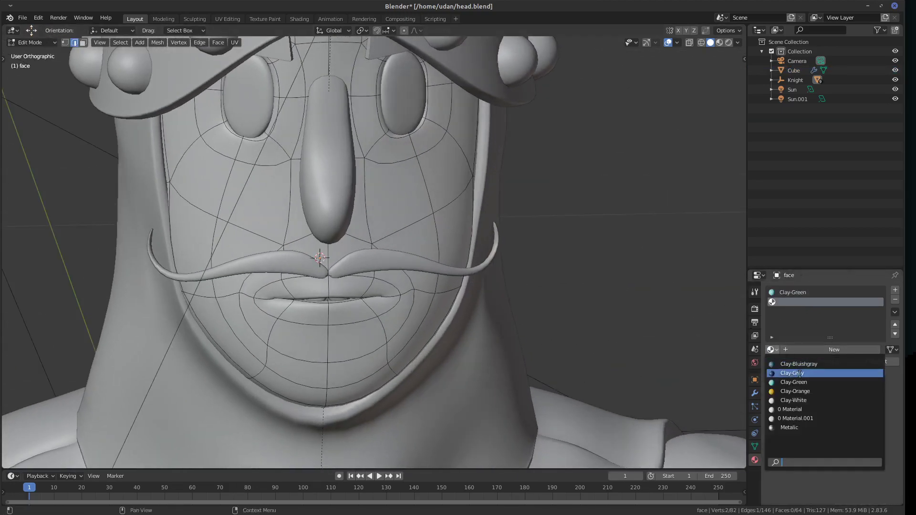
{"action": "left_click", "coordinate": [823, 369]}
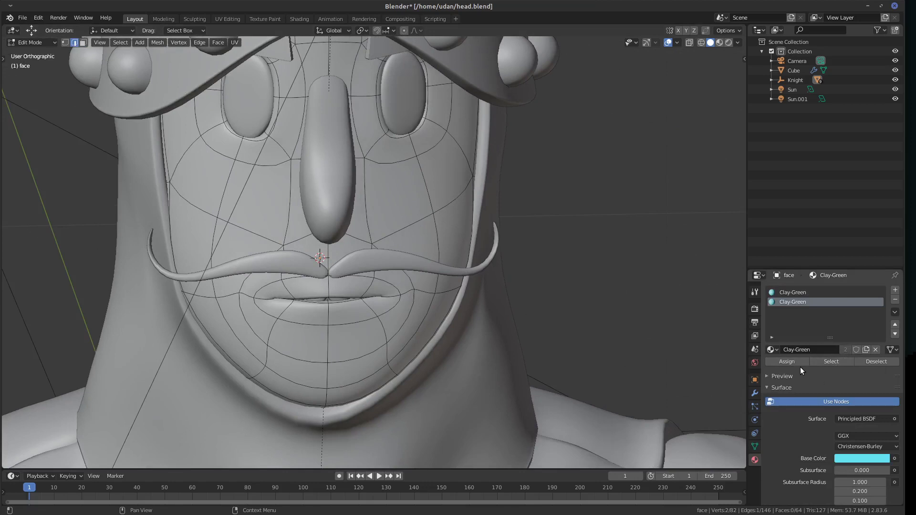
Make an independent copy of the material in the face's second slot, rename it Clay-Red and leave mesh editing.
{"action": "left_click", "coordinate": [866, 350]}
{"action": "left_click", "coordinate": [819, 352]}
{"action": "left_click", "coordinate": [804, 350]}
{"action": "type", "text": "Red"}
{"action": "key", "text": "Return"}
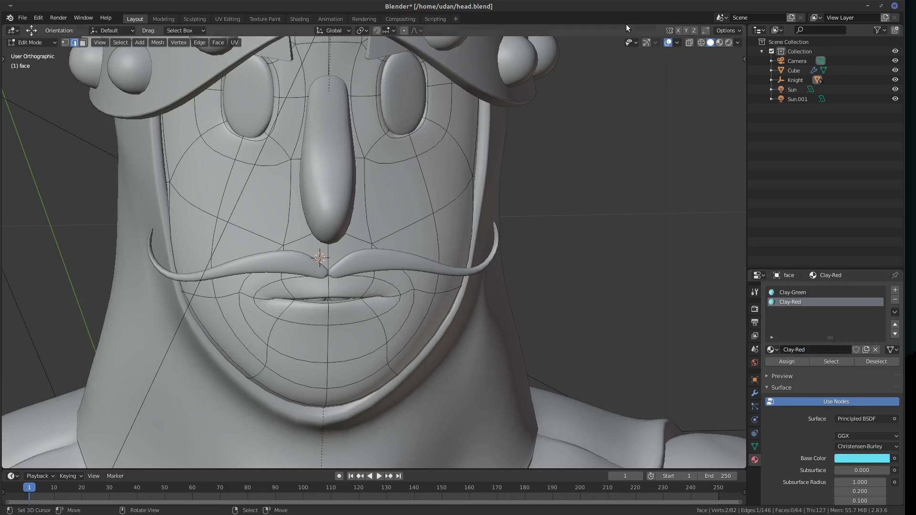
{"action": "key", "text": "Tab"}
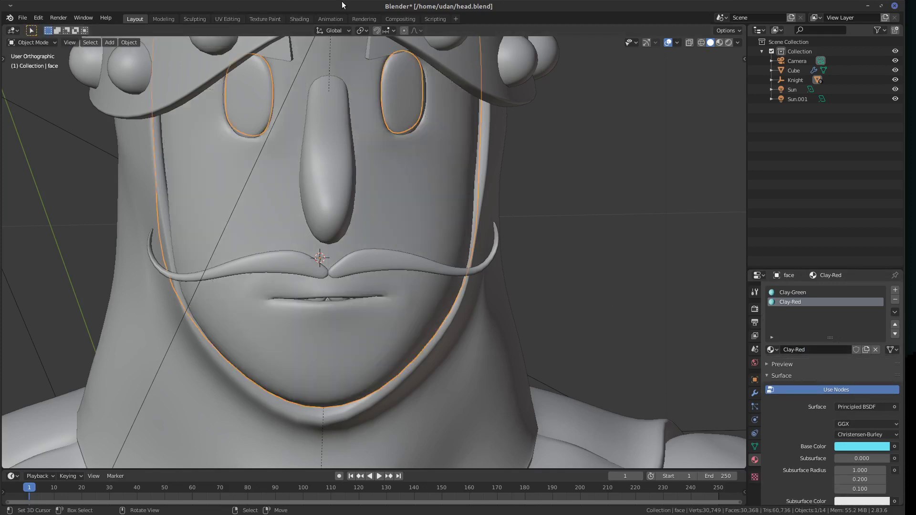
In the Shading workspace, set the Base Color of Clay-Red's Principled BSDF node to a muted red.
{"action": "left_click", "coordinate": [299, 19]}
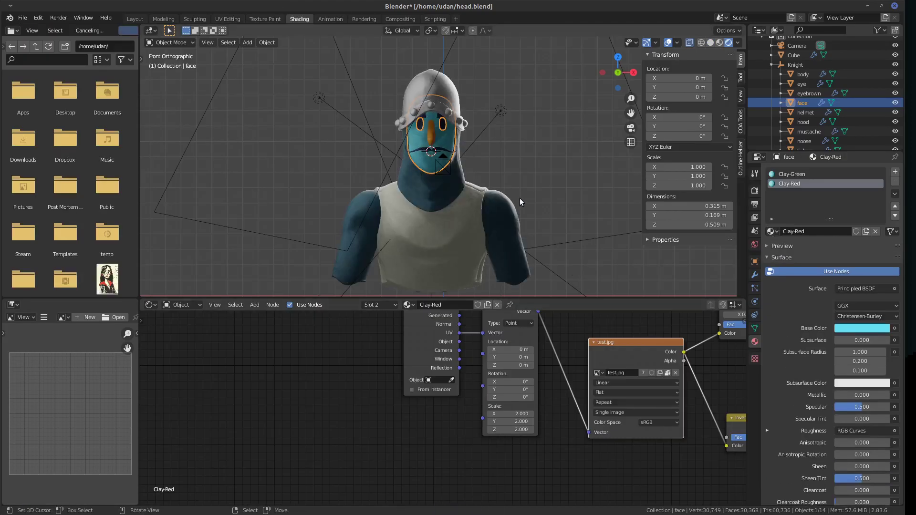
{"action": "scroll", "coordinate": [524, 200], "scroll_direction": "up", "scroll_amount": 5}
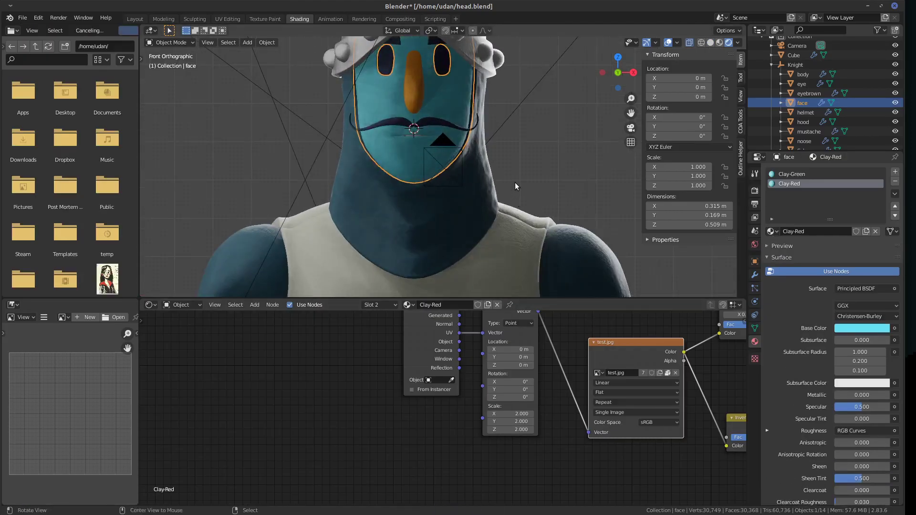
{"action": "left_click_drag", "start_coordinate": [514, 182], "coordinate": [537, 187], "text": "alt"}
{"action": "scroll", "coordinate": [539, 188], "scroll_direction": "up", "scroll_amount": 3}
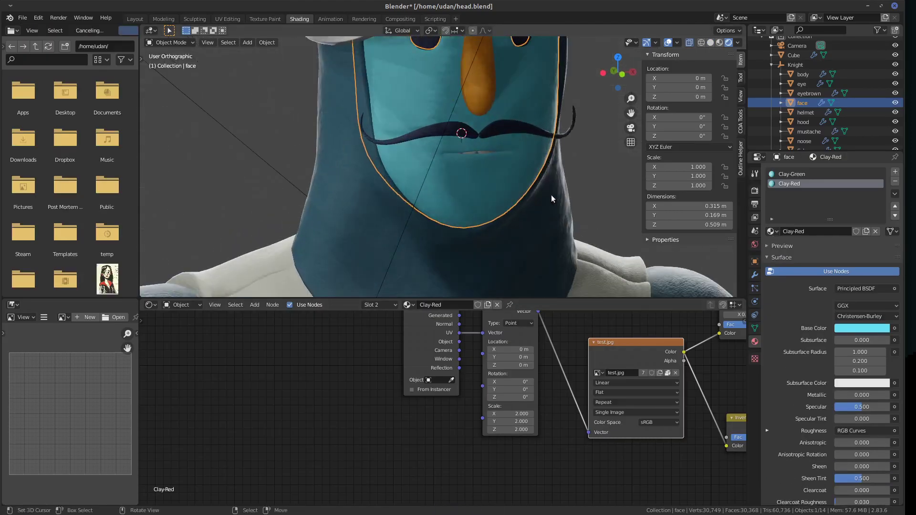
{"action": "scroll", "coordinate": [572, 210], "scroll_direction": "down", "scroll_amount": 1}
{"action": "scroll", "coordinate": [610, 236], "scroll_direction": "up", "scroll_amount": 2}
{"action": "middle_click_drag", "start_coordinate": [610, 235], "coordinate": [583, 289], "text": "shift"}
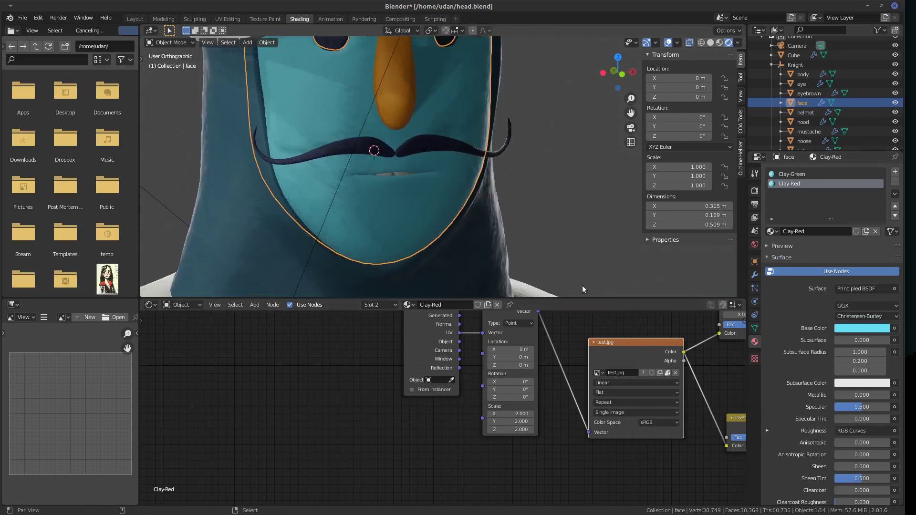
{"action": "middle_click_drag", "start_coordinate": [706, 329], "coordinate": [619, 436]}
{"action": "left_click", "coordinate": [565, 364]}
{"action": "left_click_drag", "start_coordinate": [580, 274], "coordinate": [614, 274]}
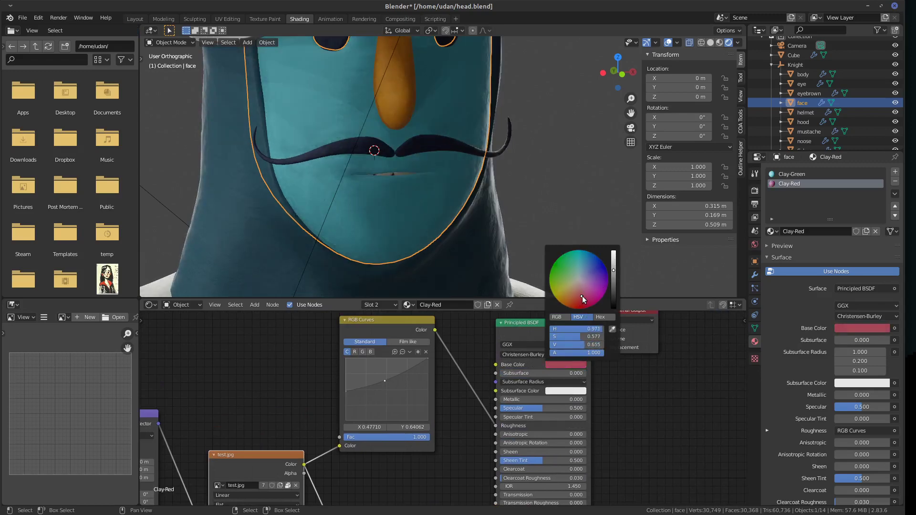
Examine the rendered face and its mesh around the mouth and eyes from the front and from an angle.
{"action": "mouse_move", "coordinate": [542, 214]}
{"action": "middle_mouse_down"}
{"action": "mouse_move", "coordinate": [522, 182]}
{"action": "mouse_move", "coordinate": [508, 180]}
{"action": "mouse_move", "coordinate": [532, 231]}
{"action": "mouse_move", "coordinate": [531, 224]}
{"action": "middle_mouse_up"}
{"action": "key", "text": "Tab"}
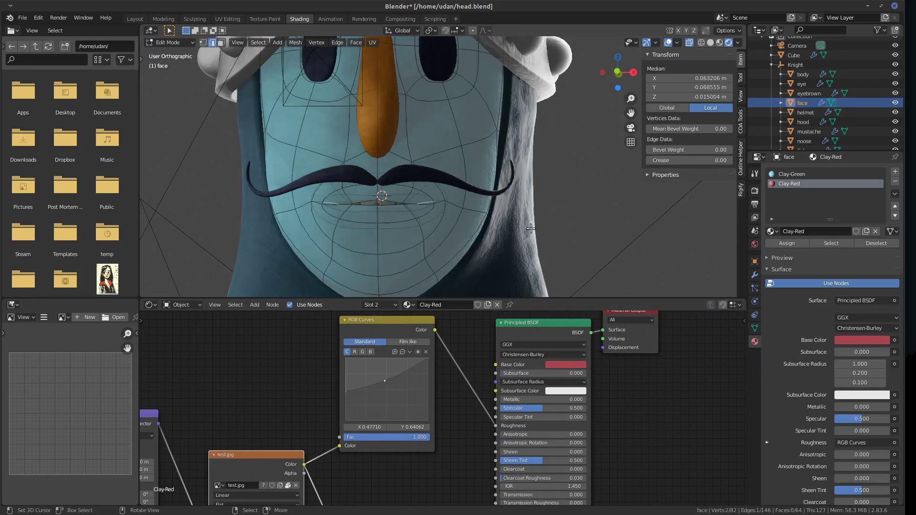
{"action": "key", "text": "Tab"}
{"action": "key", "text": "KP_1"}
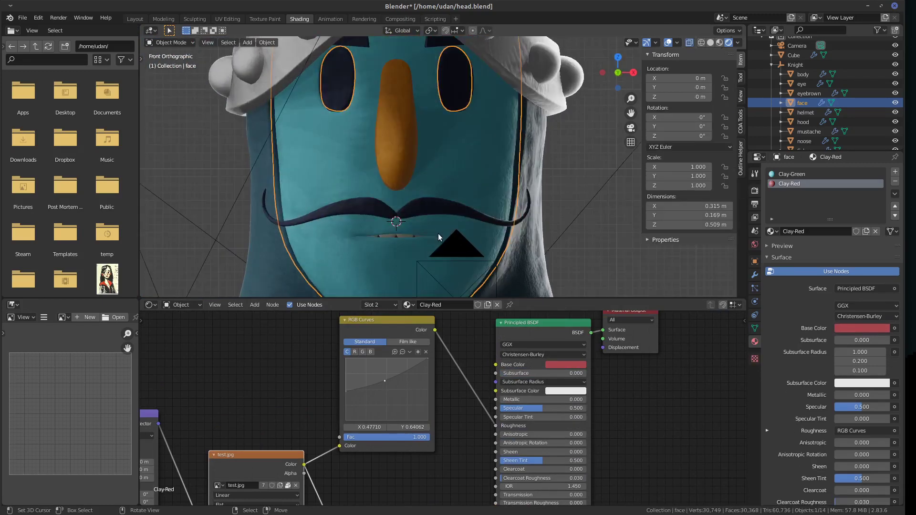
{"action": "key", "text": "Tab"}
{"action": "key", "text": "Tab"}
{"action": "middle_click_drag", "start_coordinate": [545, 230], "coordinate": [546, 211], "text": "shift"}
{"action": "scroll", "coordinate": [552, 224], "scroll_direction": "down", "scroll_amount": 6}
{"action": "scroll", "coordinate": [545, 209], "scroll_direction": "up", "scroll_amount": 4}
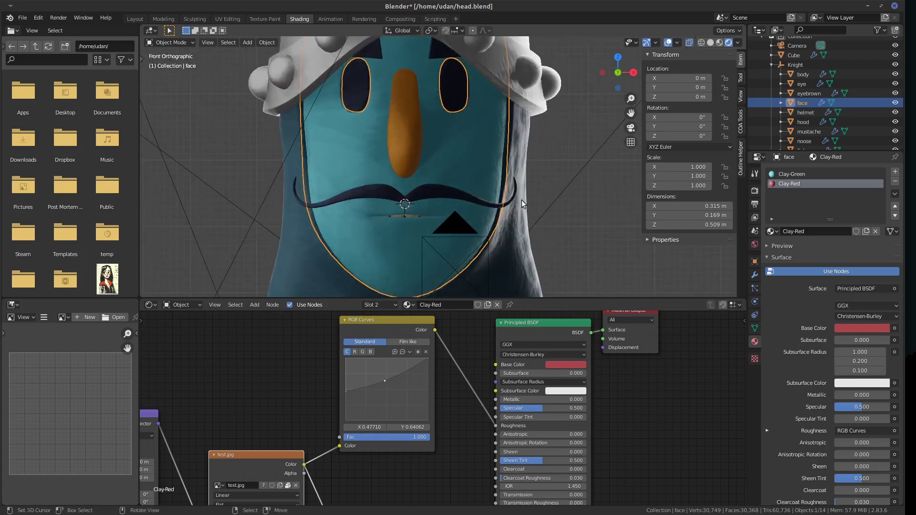
{"action": "key", "text": "Tab"}
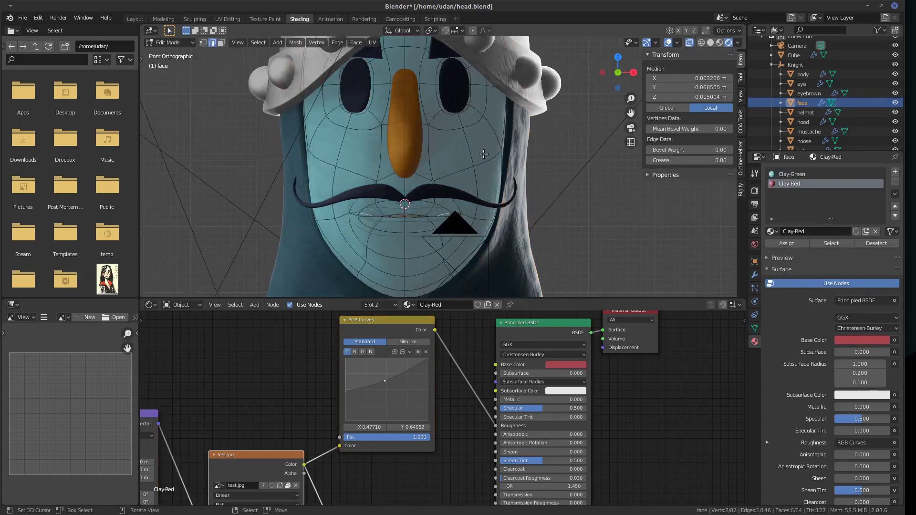
{"action": "middle_click_drag", "start_coordinate": [476, 154], "coordinate": [539, 222]}
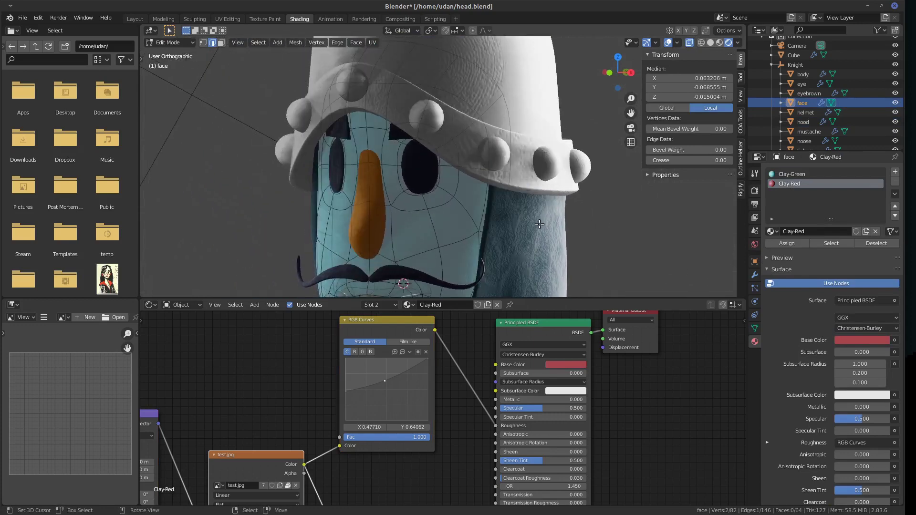
Return to the Layout workspace, leave the face mesh and open the eye mesh for editing.
{"action": "left_click", "coordinate": [135, 19]}
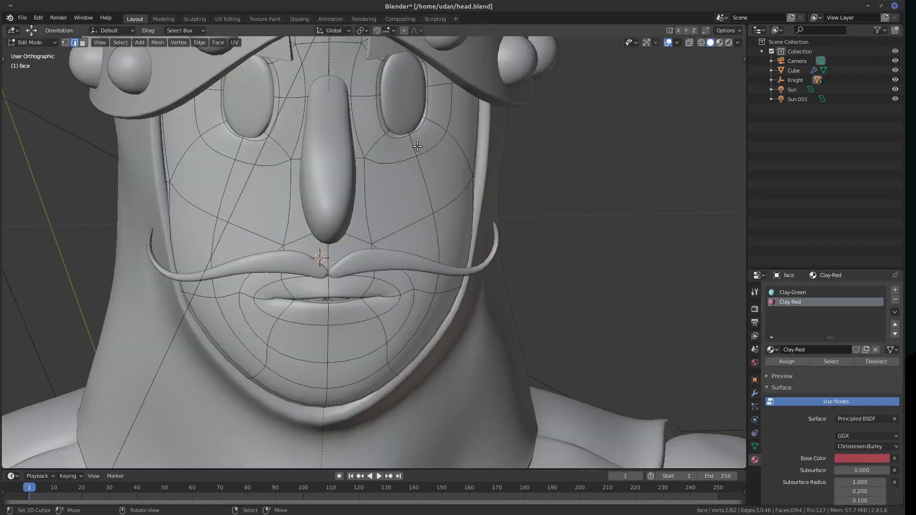
{"action": "middle_click_drag", "start_coordinate": [419, 147], "coordinate": [450, 286], "text": "shift"}
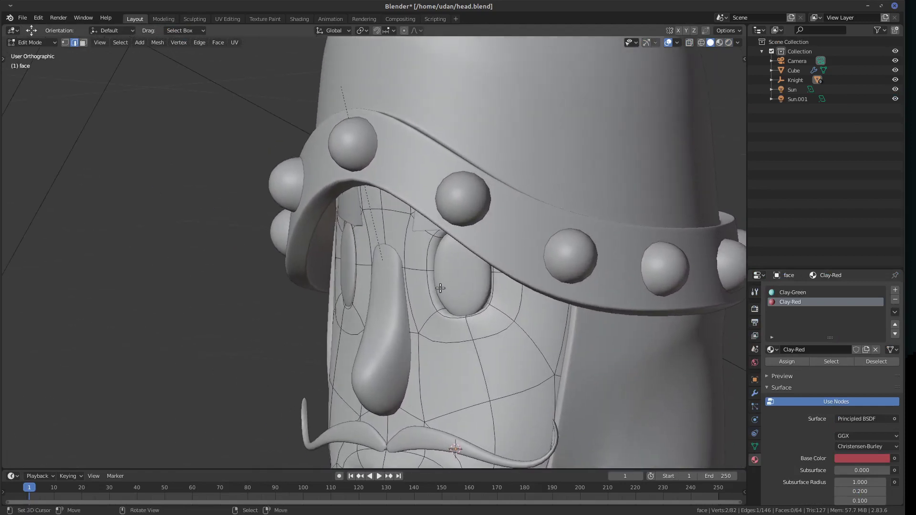
{"action": "left_click", "coordinate": [487, 366]}
{"action": "key", "text": "Tab"}
{"action": "left_click", "coordinate": [476, 289]}
{"action": "key", "text": "Tab"}
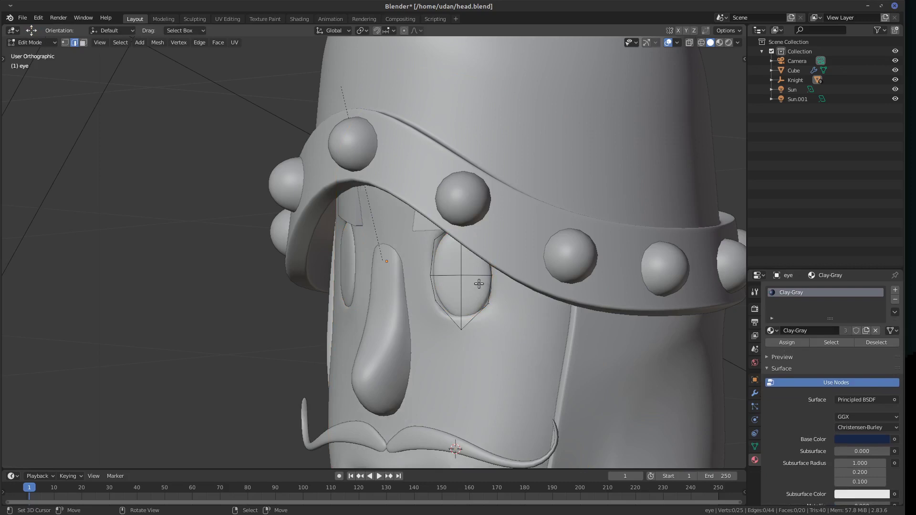
Duplicate the faces of the eye's upper half and move the copy about -0.0165 m along Y.
{"action": "middle_click_drag", "start_coordinate": [486, 265], "coordinate": [528, 257]}
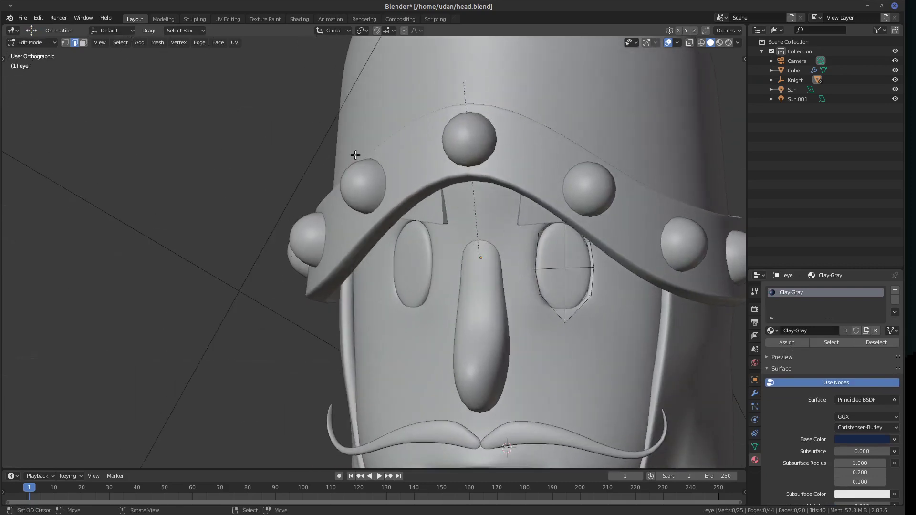
{"action": "left_click", "coordinate": [83, 42]}
{"action": "left_click", "coordinate": [564, 256]}
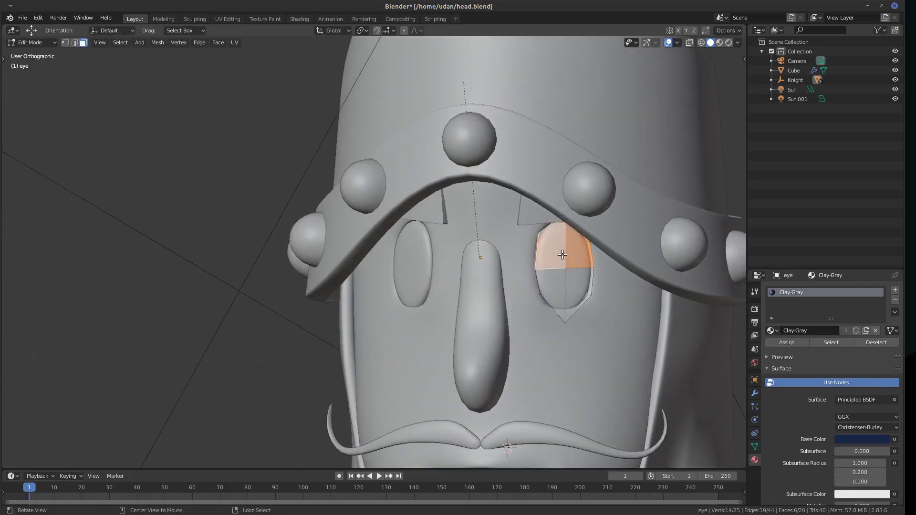
{"action": "middle_click_drag", "start_coordinate": [594, 272], "coordinate": [458, 257]}
{"action": "key", "text": "shift+d"}
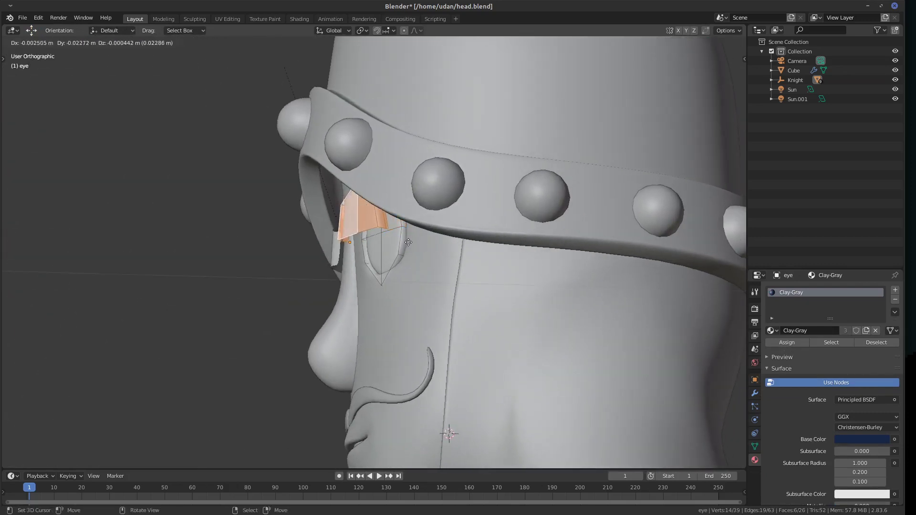
{"action": "key", "text": "y"}
{"action": "left_click", "coordinate": [413, 244]}
Separate the duplicated upper eye faces into their own object and leave mesh editing.
{"action": "middle_click_drag", "start_coordinate": [419, 244], "coordinate": [525, 292]}
{"action": "key", "text": "p"}
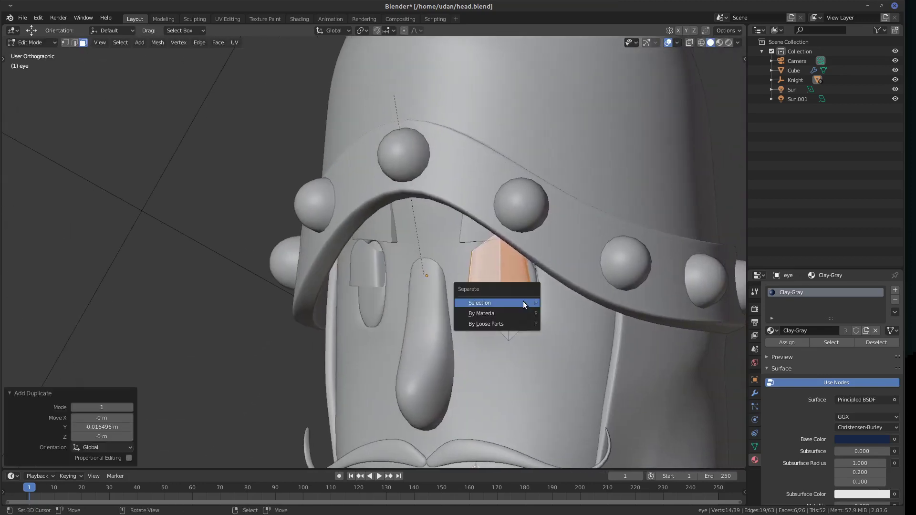
{"action": "left_click", "coordinate": [523, 302]}
{"action": "key", "text": "Tab"}
Join the separated eyelid pieces into the face object.
{"action": "left_click", "coordinate": [521, 331]}
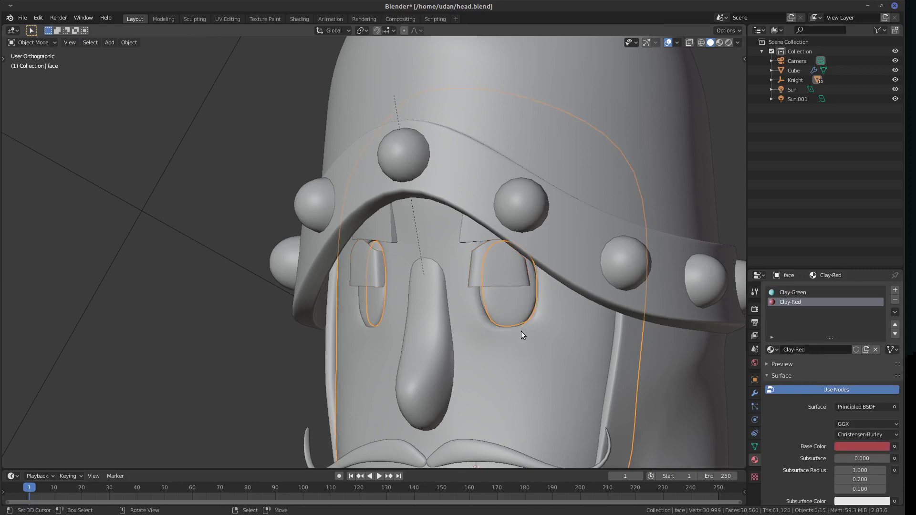
{"action": "left_click", "coordinate": [477, 278], "text": "shift"}
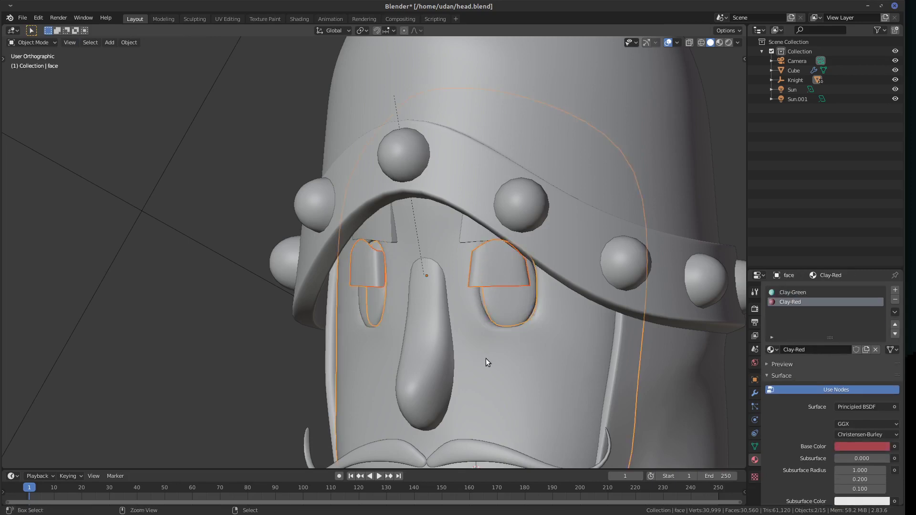
{"action": "key", "text": "ctrl+j"}
{"action": "left_click", "coordinate": [507, 282], "text": "shift"}
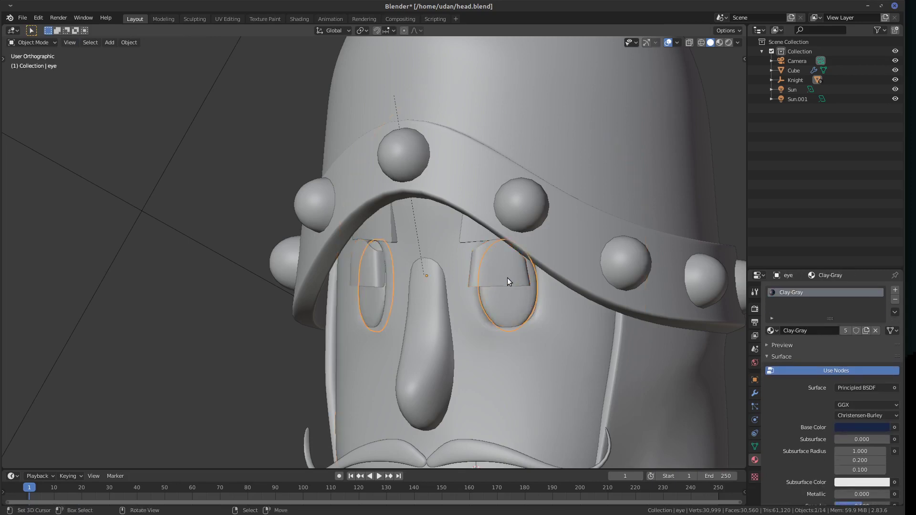
{"action": "key", "text": "ctrl+j"}
Open the combined face mesh for editing and isolate it from the rest of the scene.
{"action": "key", "text": "Tab"}
{"action": "middle_click_drag", "start_coordinate": [507, 292], "coordinate": [438, 284]}
{"action": "left_click", "coordinate": [429, 296]}
{"action": "key", "text": "KP_Divide"}
{"action": "scroll", "coordinate": [438, 285], "scroll_direction": "up", "scroll_amount": 5}
Close the open back of the eyelid by filling a face between its rear side edges.
{"action": "middle_click_drag", "start_coordinate": [511, 266], "coordinate": [438, 297]}
{"action": "left_click", "coordinate": [258, 329]}
{"action": "middle_click_drag", "start_coordinate": [256, 336], "coordinate": [229, 327]}
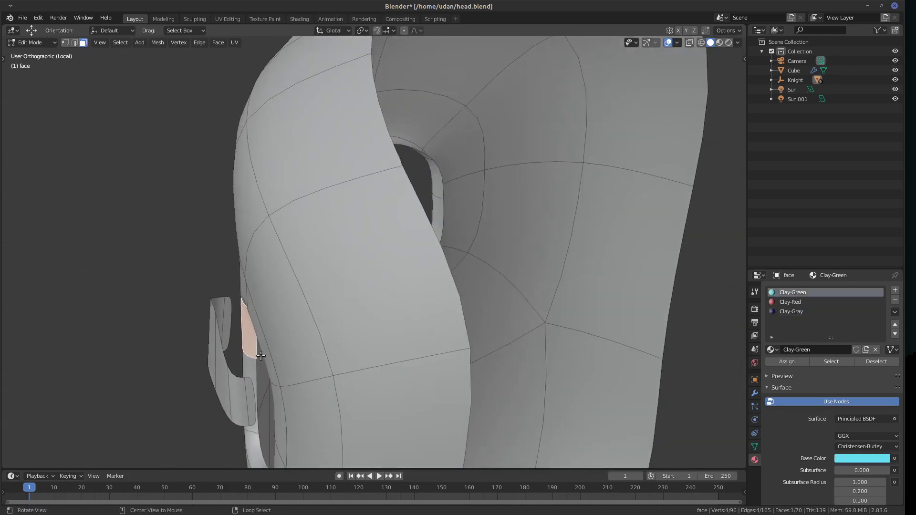
{"action": "left_click", "coordinate": [228, 327]}
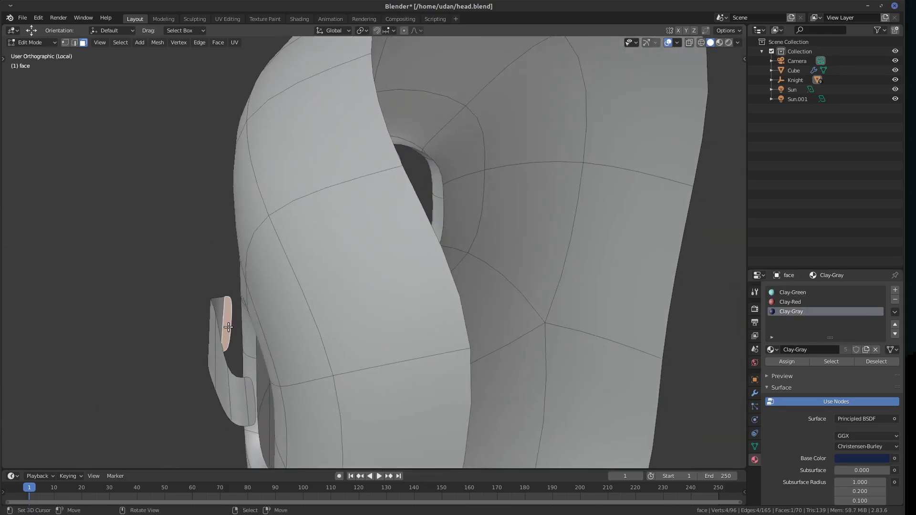
{"action": "left_click", "coordinate": [75, 42]}
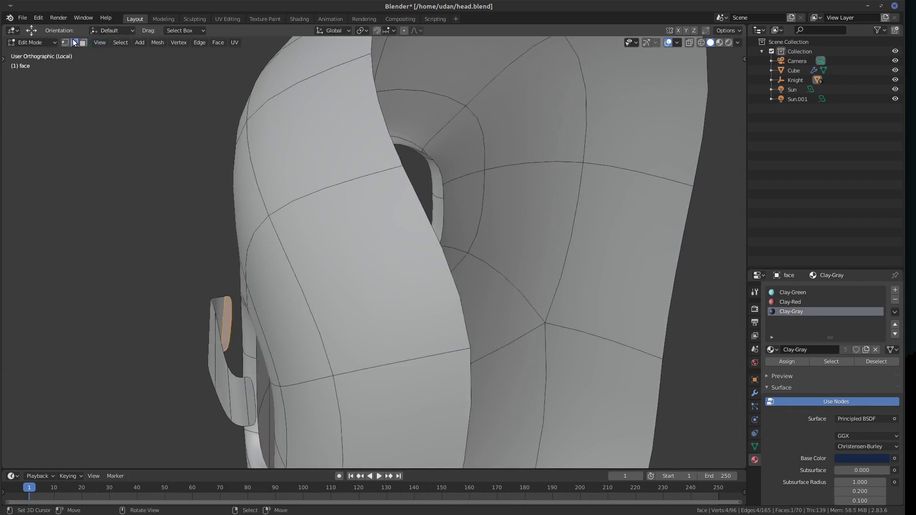
{"action": "left_click", "coordinate": [248, 331]}
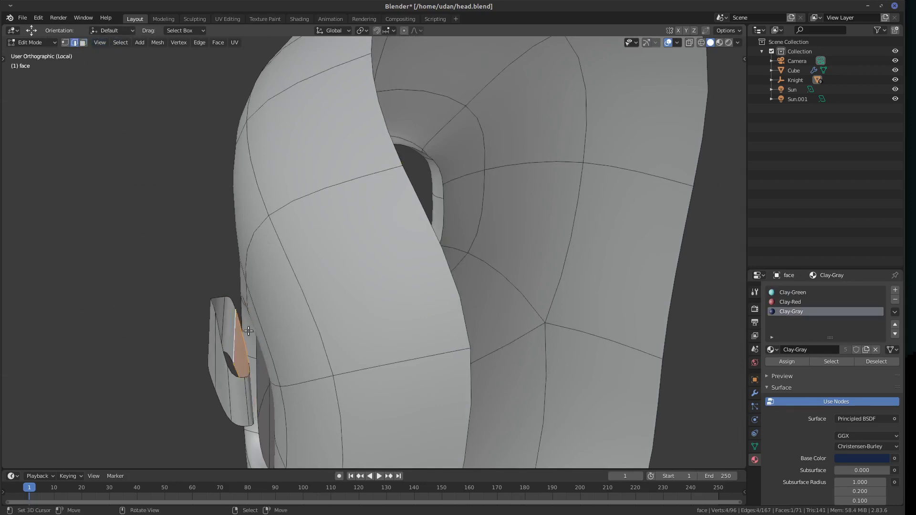
Try extruding the eyelid's front top edges backward by about -0.006 m in X and 0.012 m in Y.
{"action": "left_click", "coordinate": [243, 368]}
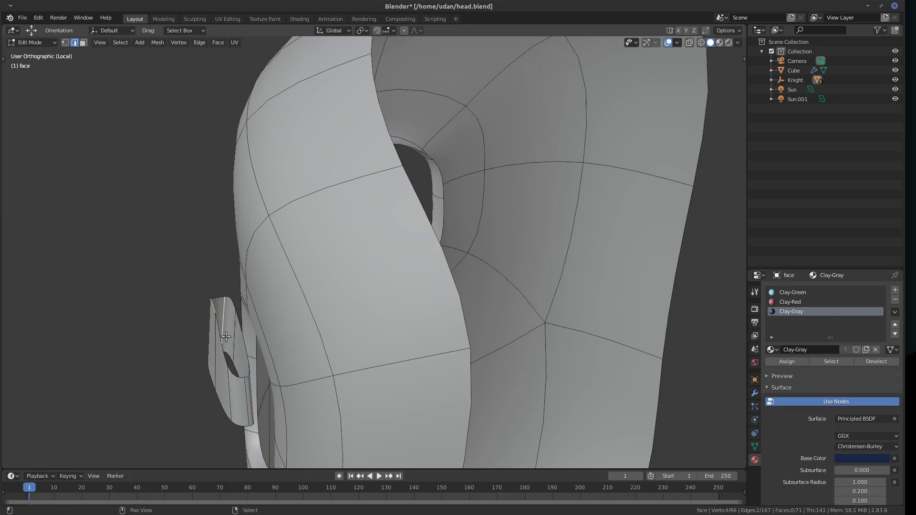
{"action": "left_click", "coordinate": [217, 315]}
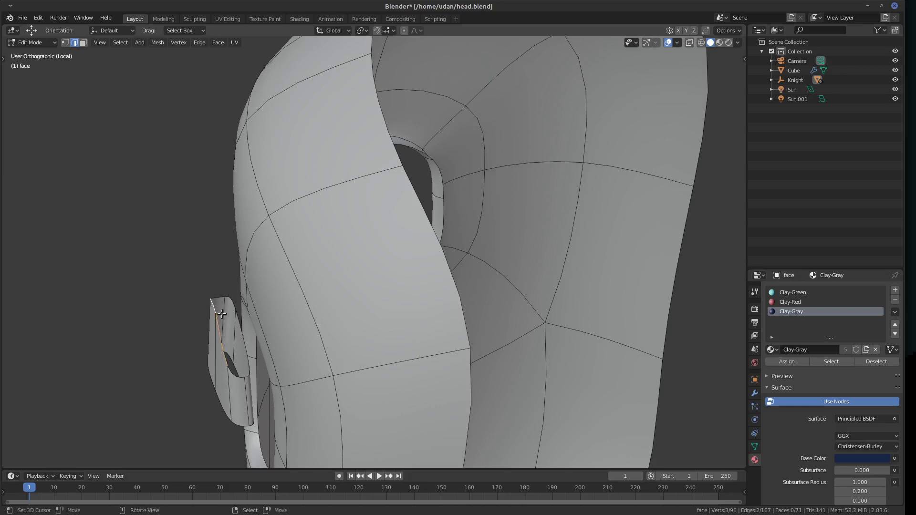
{"action": "key", "text": "KP_3"}
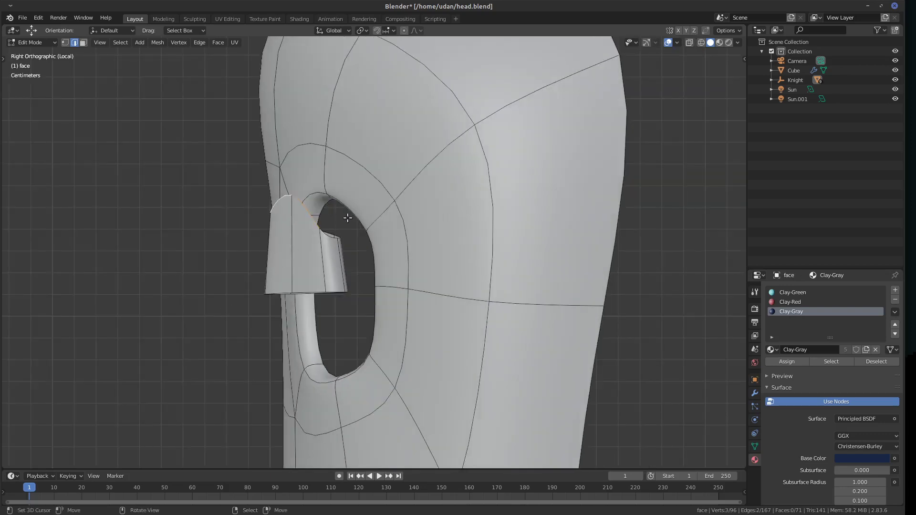
{"action": "key", "text": "KP_7"}
{"action": "key", "text": "e"}
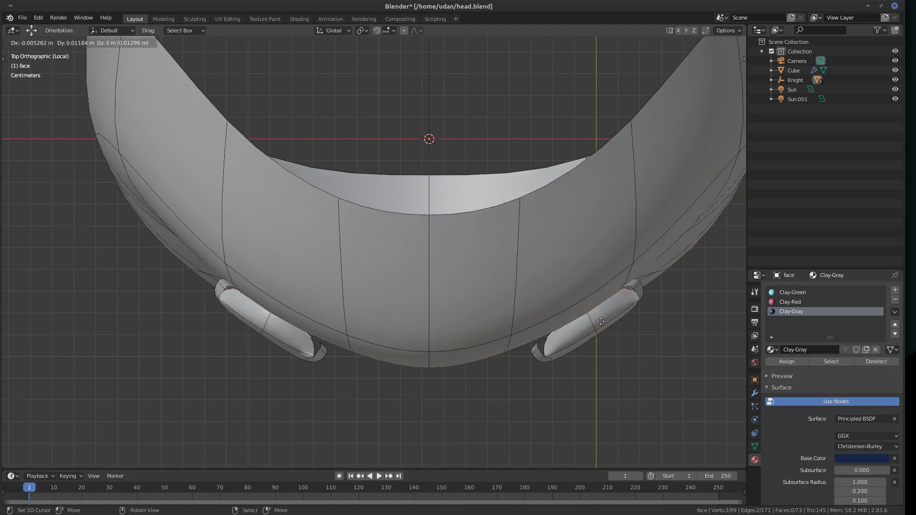
{"action": "left_click", "coordinate": [600, 322]}
{"action": "middle_click_drag", "start_coordinate": [626, 317], "coordinate": [534, 231]}
{"action": "key", "text": "1"}
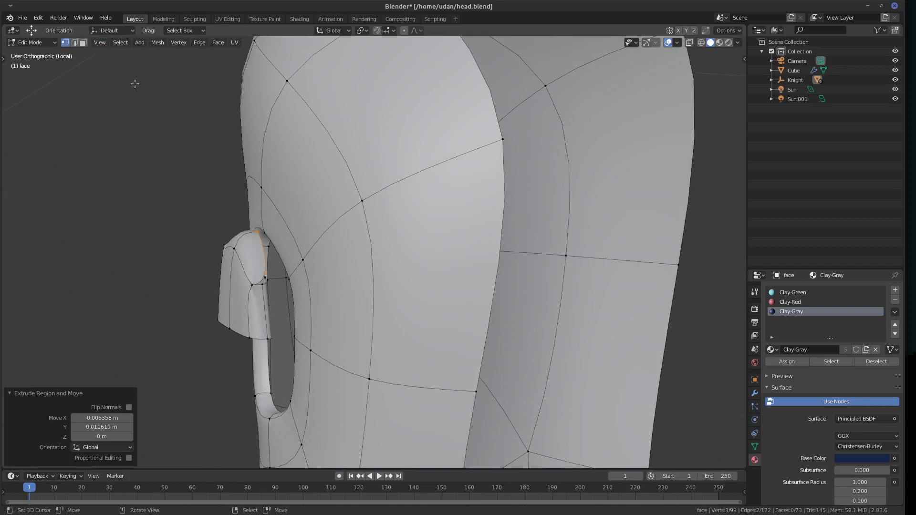
{"action": "key", "text": "ctrl+z"}
{"action": "key", "text": "ctrl+z"}
{"action": "key", "text": "ctrl+z"}
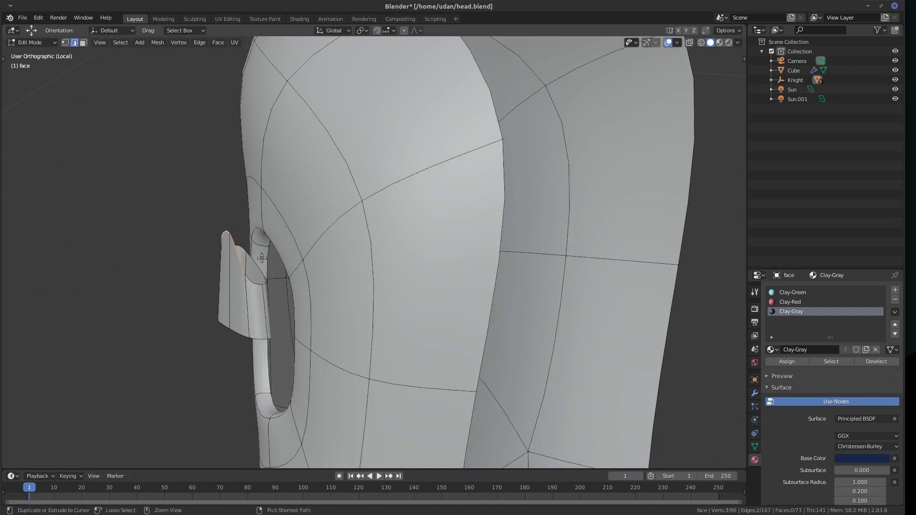
Extrude the eyelid's top vertex about 0.008 m along Y and fill a face along that side of the top rim.
{"action": "left_click", "coordinate": [66, 42]}
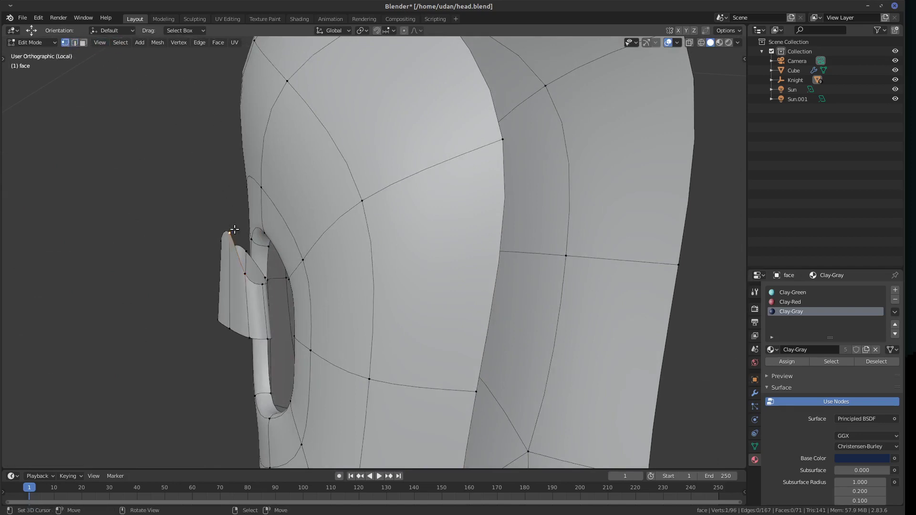
{"action": "key", "text": "e"}
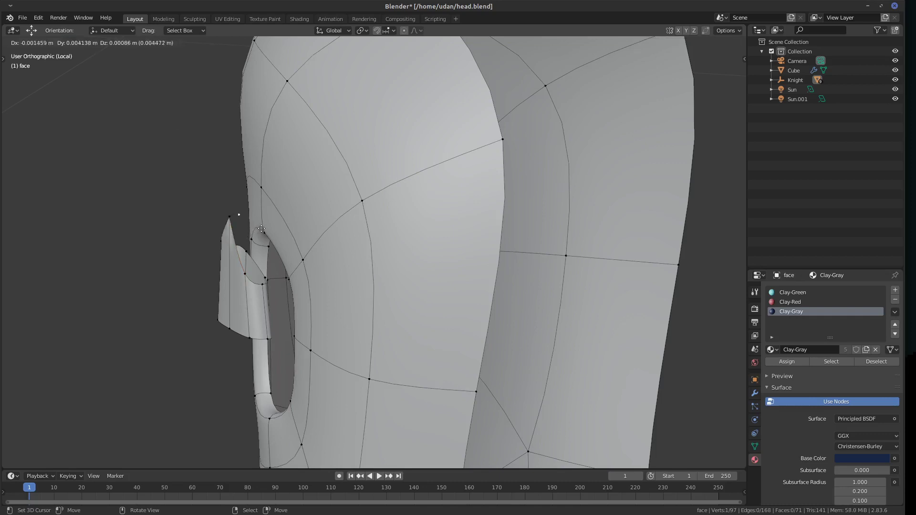
{"action": "key", "text": "y"}
{"action": "left_click", "coordinate": [263, 229]}
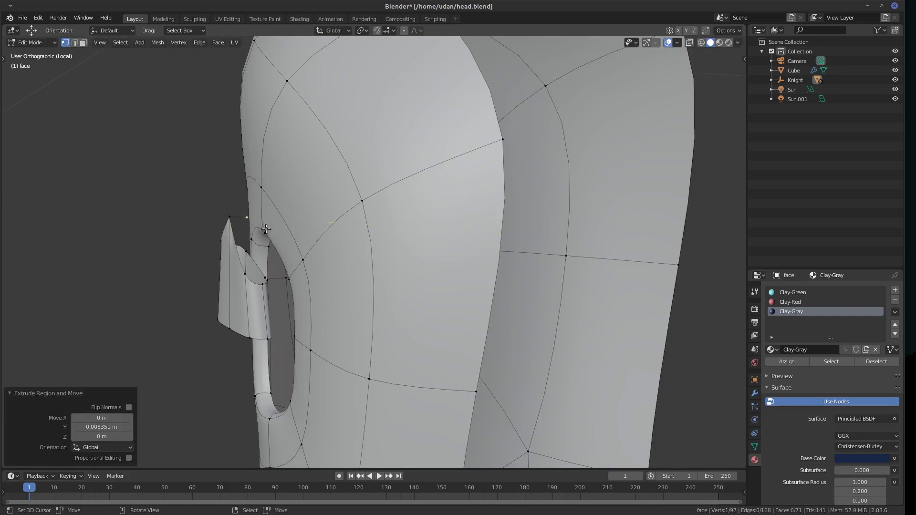
{"action": "middle_click_drag", "start_coordinate": [263, 231], "coordinate": [232, 304]}
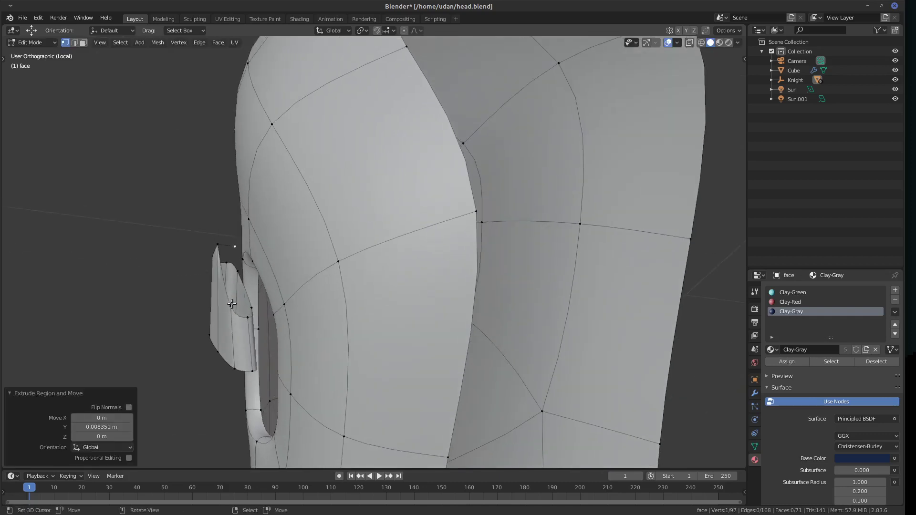
{"action": "left_click", "coordinate": [234, 247], "text": "ctrl"}
{"action": "key", "text": "f"}
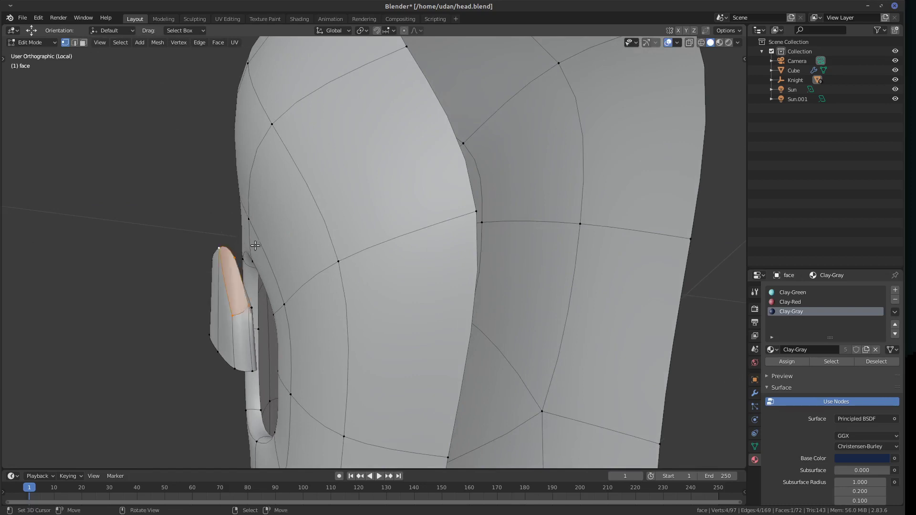
Fill the gap on the other side of the eyelid's top rim with a four-sided face.
{"action": "middle_click_drag", "start_coordinate": [256, 248], "coordinate": [559, 279]}
{"action": "left_click", "coordinate": [550, 246]}
{"action": "left_click", "coordinate": [559, 279], "text": "shift"}
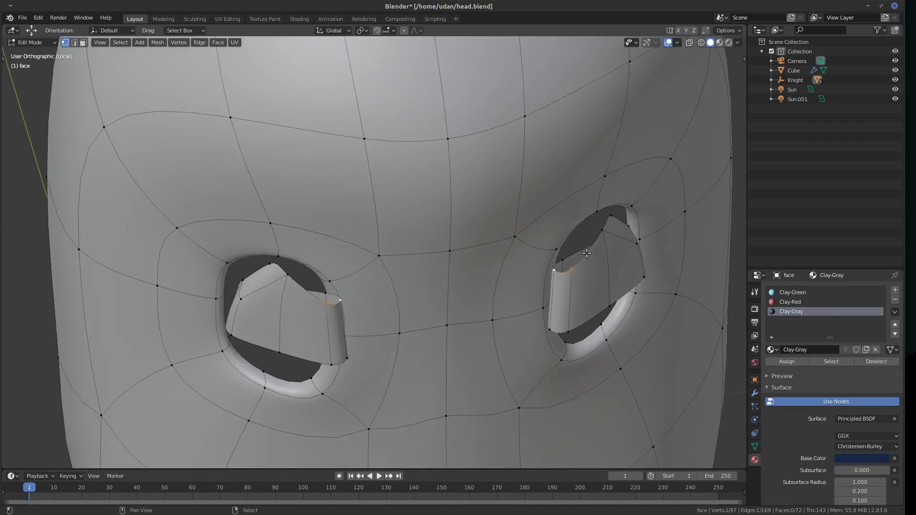
{"action": "key", "text": "f"}
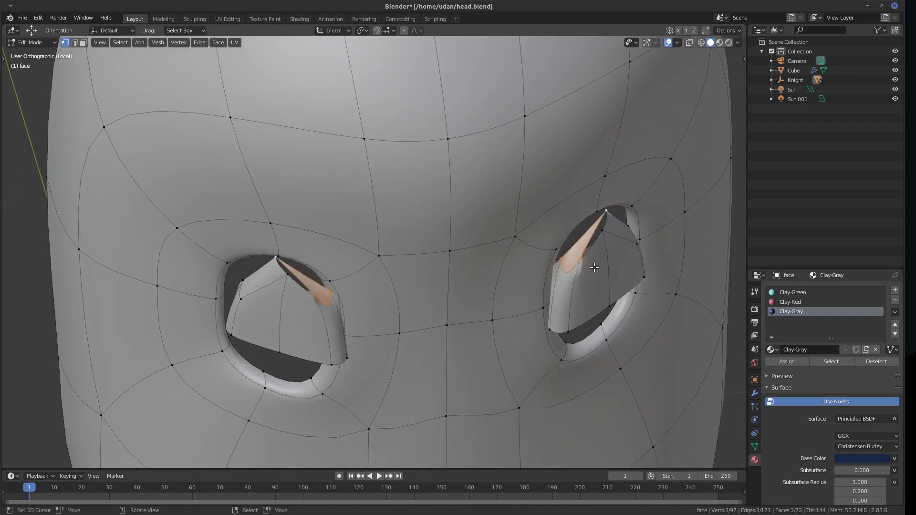
{"action": "key", "text": "ctrl+z"}
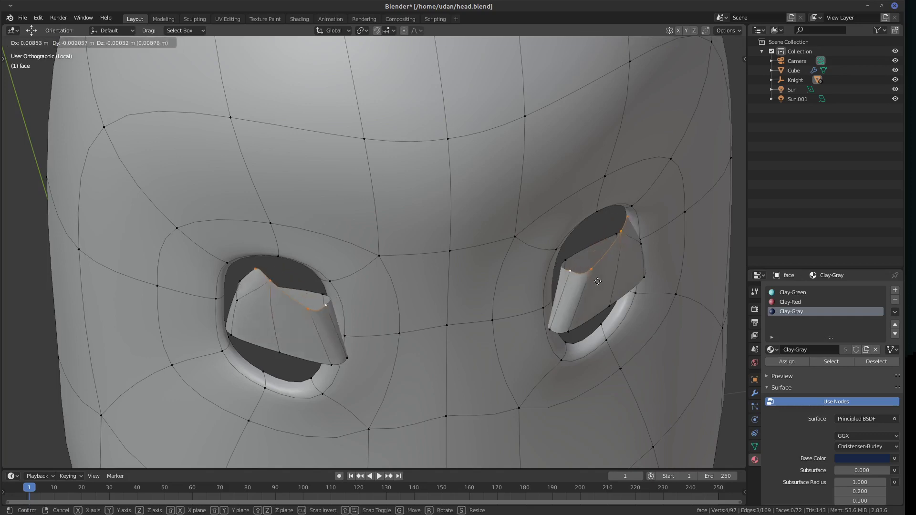
{"action": "key", "text": "f"}
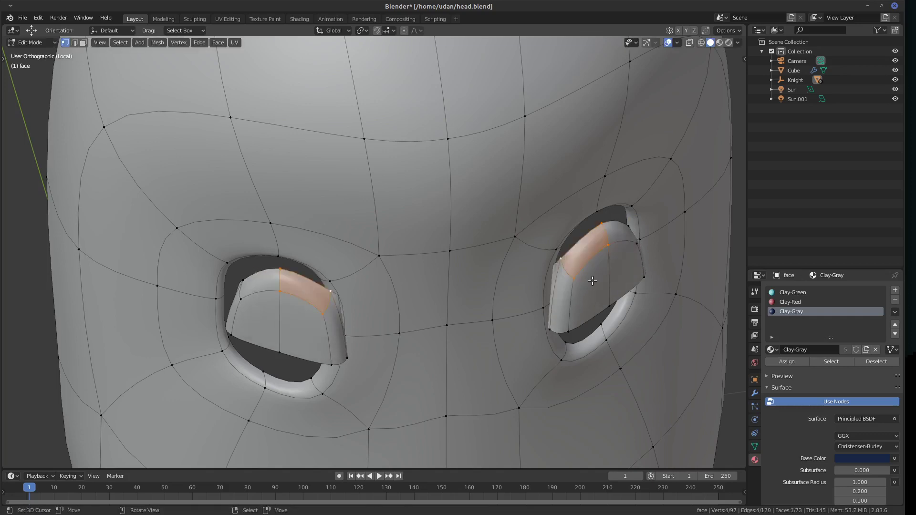
Hide the linked head geometry of the face mesh, leaving only the eyelids.
{"action": "middle_click_drag", "start_coordinate": [630, 266], "coordinate": [444, 313]}
{"action": "key", "text": "ctrl+l"}
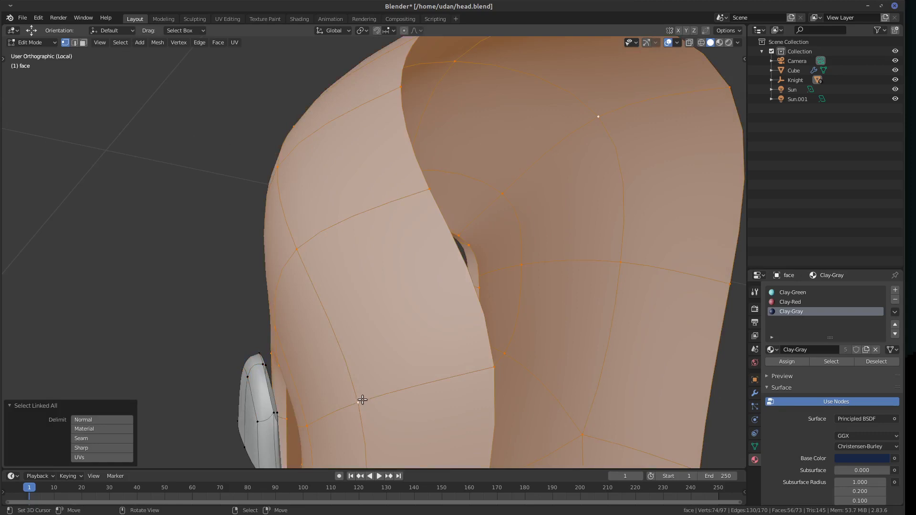
{"action": "key", "text": "h"}
{"action": "middle_click_drag", "start_coordinate": [370, 382], "coordinate": [287, 362]}
Extrude the rear top vertex of the eyelid downward and fill a face along one side of its back rim.
{"action": "left_click", "coordinate": [243, 345]}
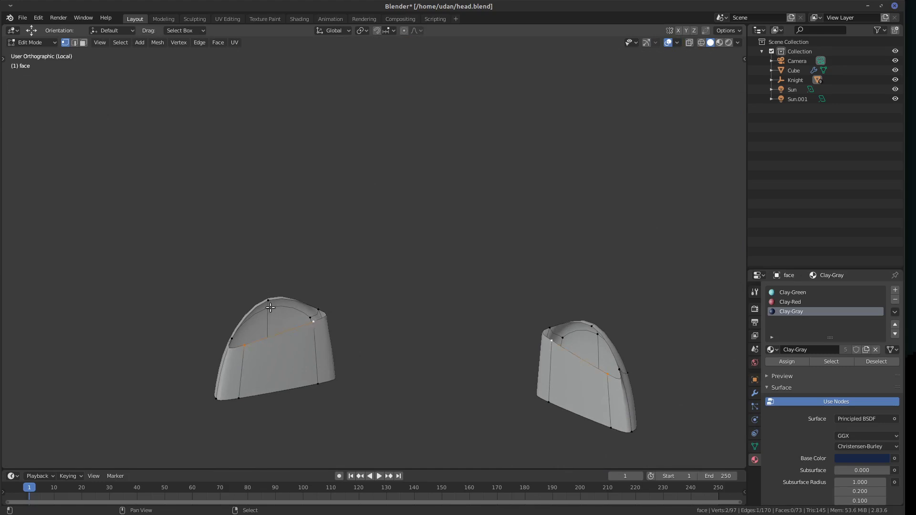
{"action": "left_click", "coordinate": [323, 310]}
{"action": "key", "text": "e"}
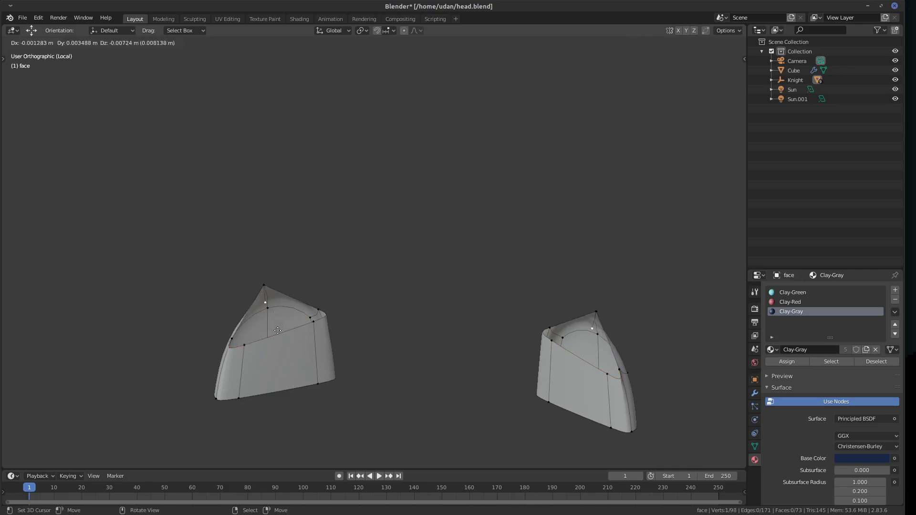
{"action": "left_click", "coordinate": [282, 335]}
{"action": "left_click", "coordinate": [234, 339]}
{"action": "left_click", "coordinate": [233, 339], "text": "shift"}
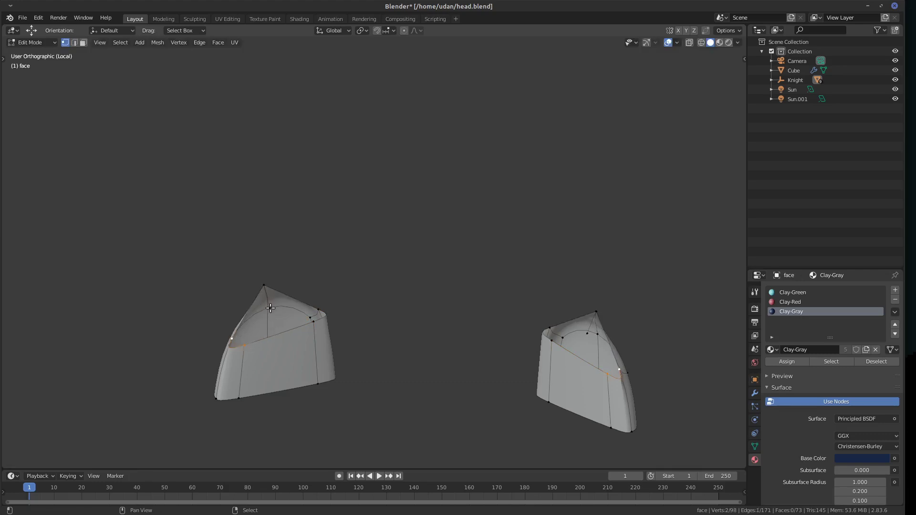
{"action": "left_click", "coordinate": [265, 284], "text": "shift"}
{"action": "key", "text": "g"}
{"action": "left_click", "coordinate": [279, 289]}
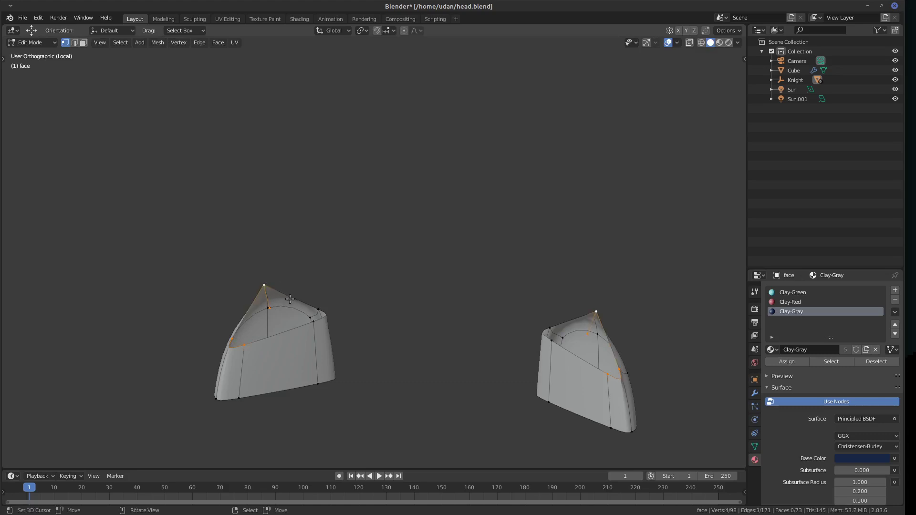
{"action": "key", "text": "f"}
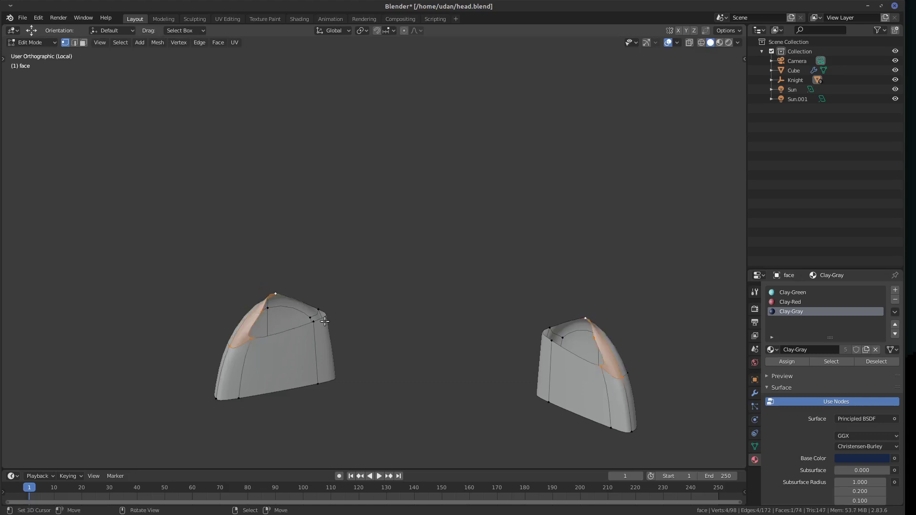
Fill the opposite face of the eyelid's back rim and close the remaining opening in the back.
{"action": "left_click", "coordinate": [323, 322]}
{"action": "left_click", "coordinate": [318, 309], "text": "shift"}
{"action": "key", "text": "f"}
{"action": "key", "text": "f"}
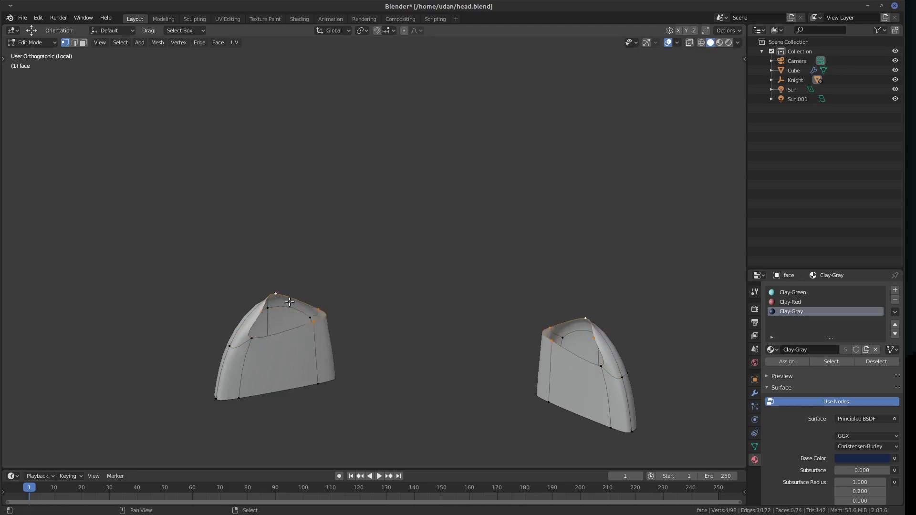
{"action": "key", "text": "f"}
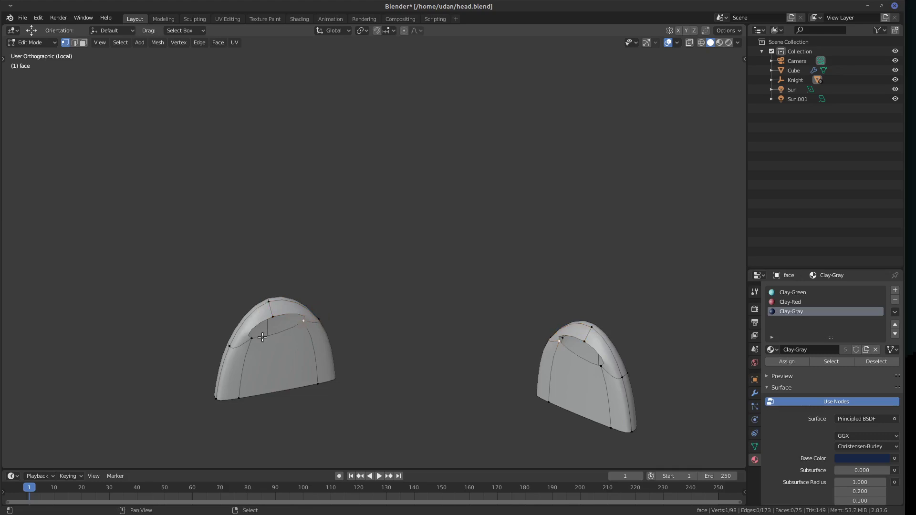
{"action": "left_click", "coordinate": [305, 320], "text": "shift"}
{"action": "key", "text": "f"}
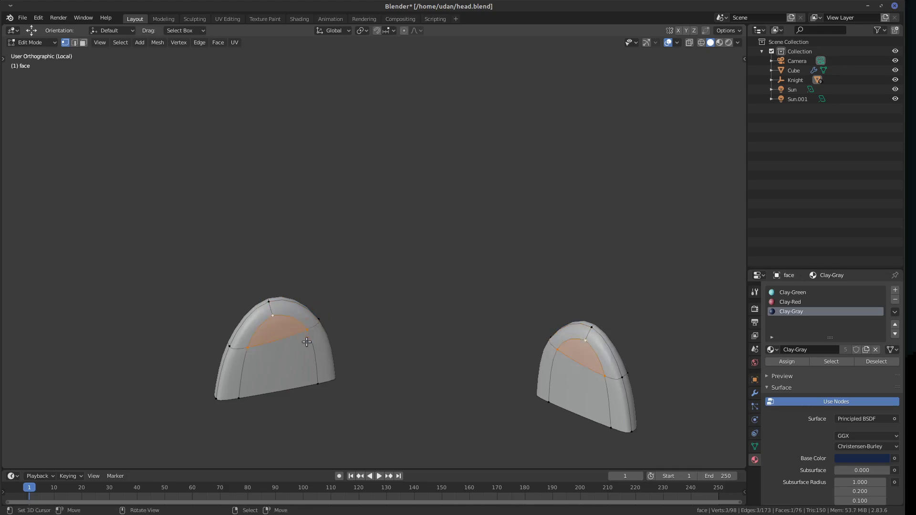
Add a centred vertical loop cut through the back face of the eyelid.
{"action": "middle_click_drag", "start_coordinate": [296, 356], "coordinate": [275, 336]}
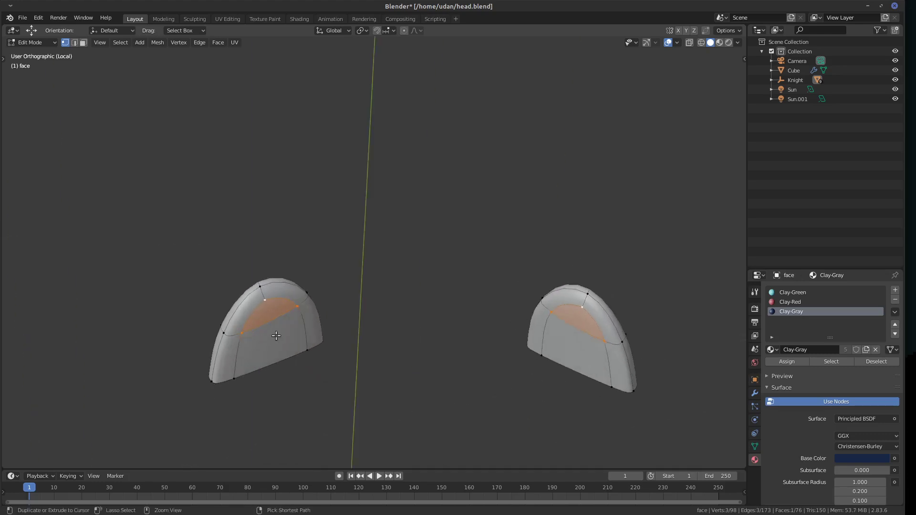
{"action": "key", "text": "ctrl+r"}
{"action": "left_click", "coordinate": [277, 329]}
{"action": "right_click", "coordinate": [277, 324]}
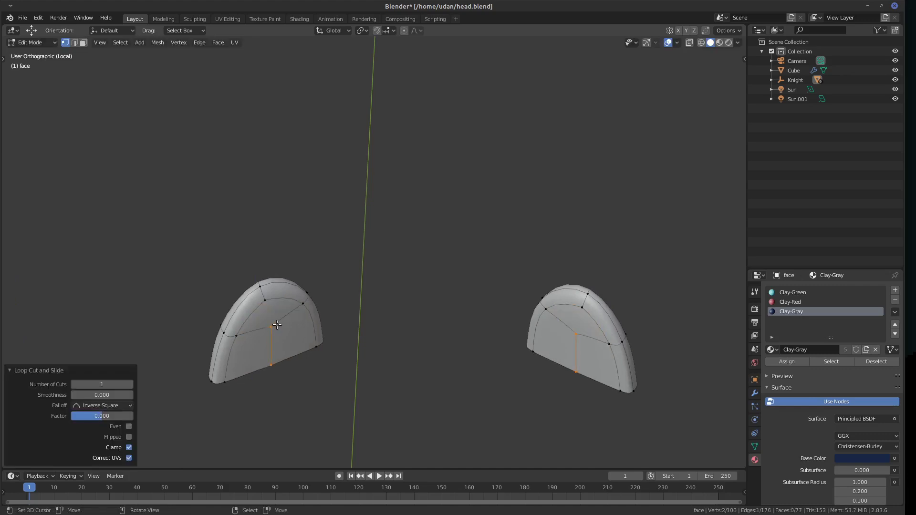
{"action": "left_click", "coordinate": [285, 328], "text": "alt"}
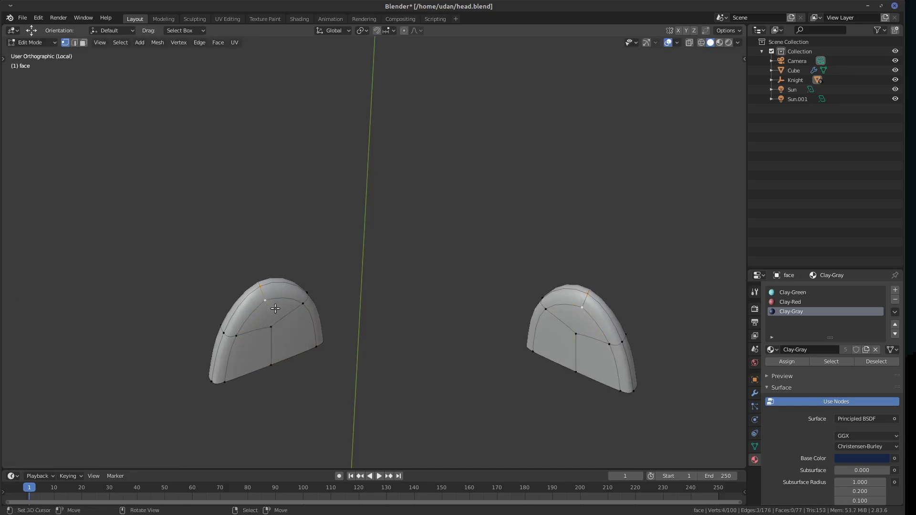
{"action": "middle_click_drag", "start_coordinate": [276, 309], "coordinate": [404, 304]}
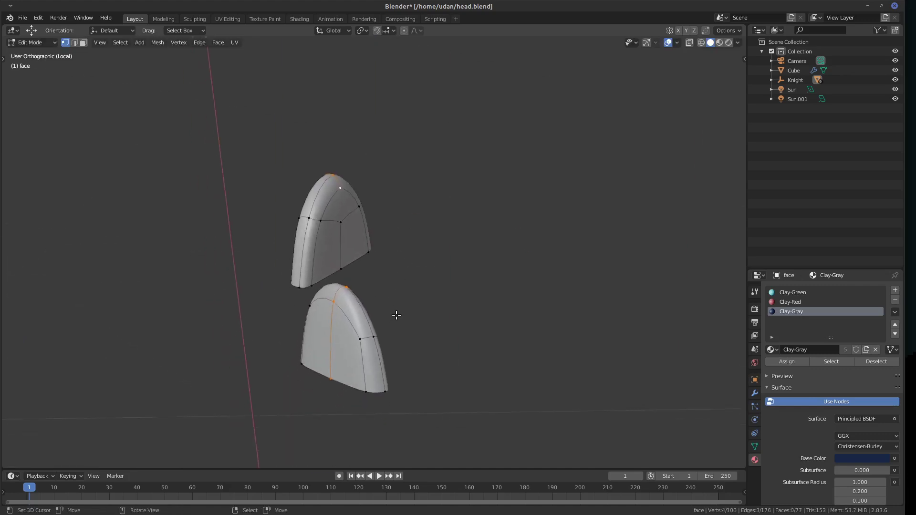
{"action": "key", "text": "KP_7"}
{"action": "key", "text": "g"}
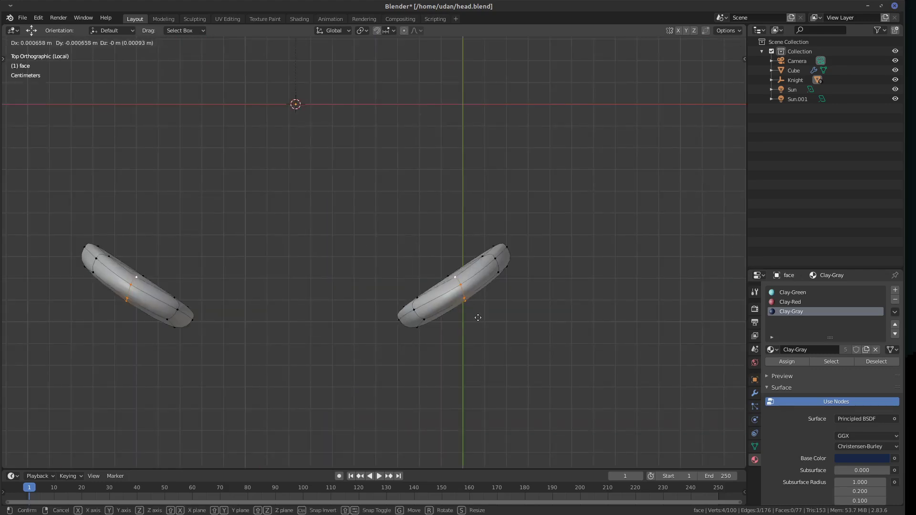
{"action": "right_click", "coordinate": [482, 327]}
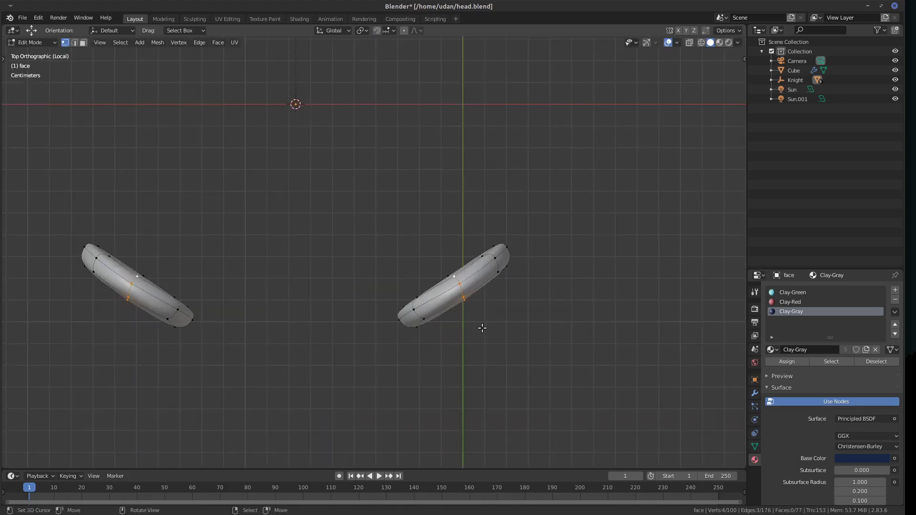
{"action": "middle_click_drag", "start_coordinate": [503, 312], "coordinate": [384, 287]}
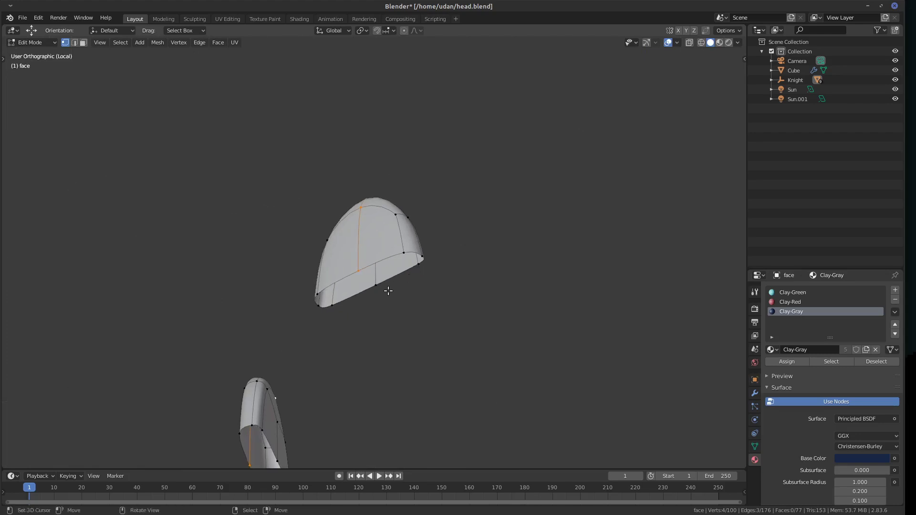
{"action": "left_click", "coordinate": [376, 286]}
{"action": "key", "text": "f"}
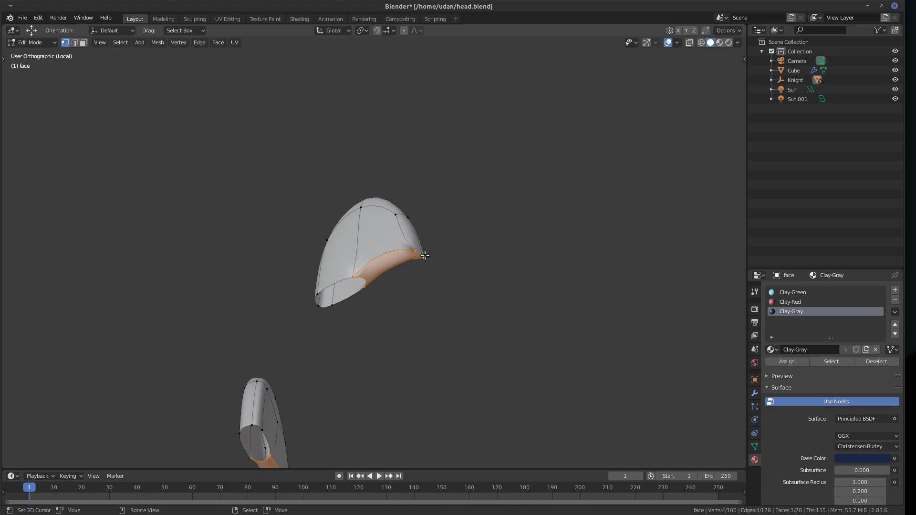
{"action": "key", "text": "ctrl+z"}
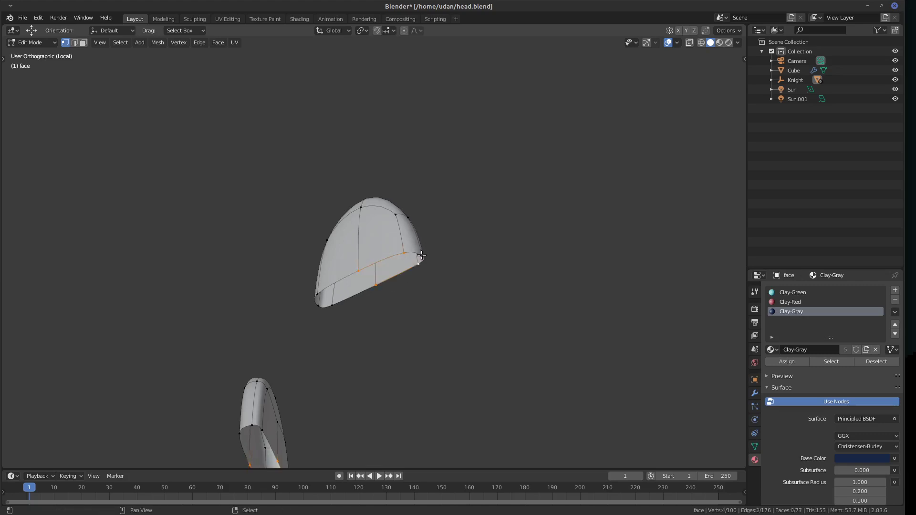
Fill the small end faces at both corners of the eyelid's open underside.
{"action": "left_click", "coordinate": [419, 260]}
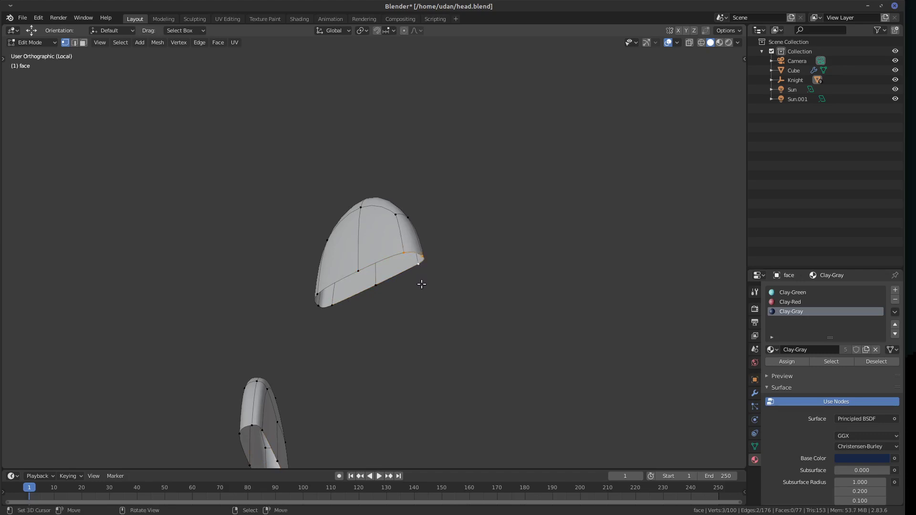
{"action": "key", "text": "f"}
{"action": "left_click", "coordinate": [319, 305]}
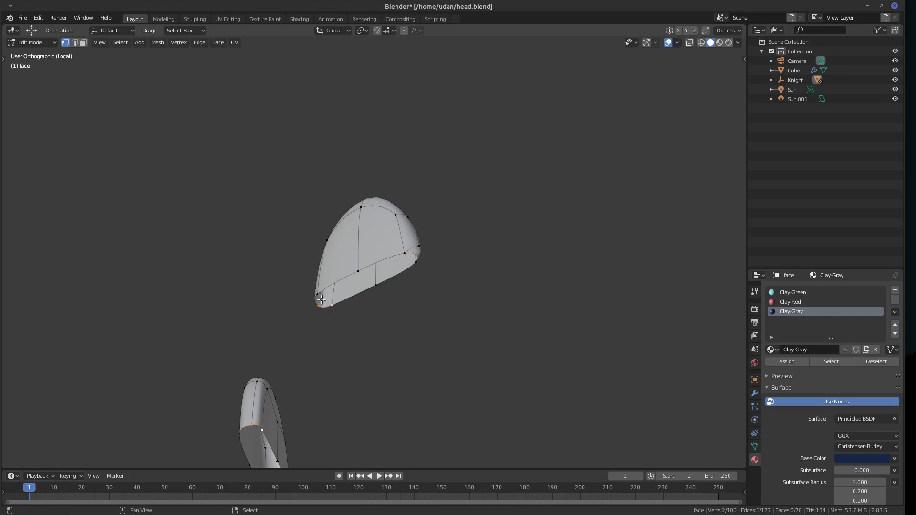
{"action": "left_click", "coordinate": [317, 295], "text": "ctrl"}
{"action": "key", "text": "j"}
Fill the two remaining faces that close the underside of the eyelid, one on each side of its centre.
{"action": "left_click", "coordinate": [373, 287], "text": "shift"}
{"action": "key", "text": "j"}
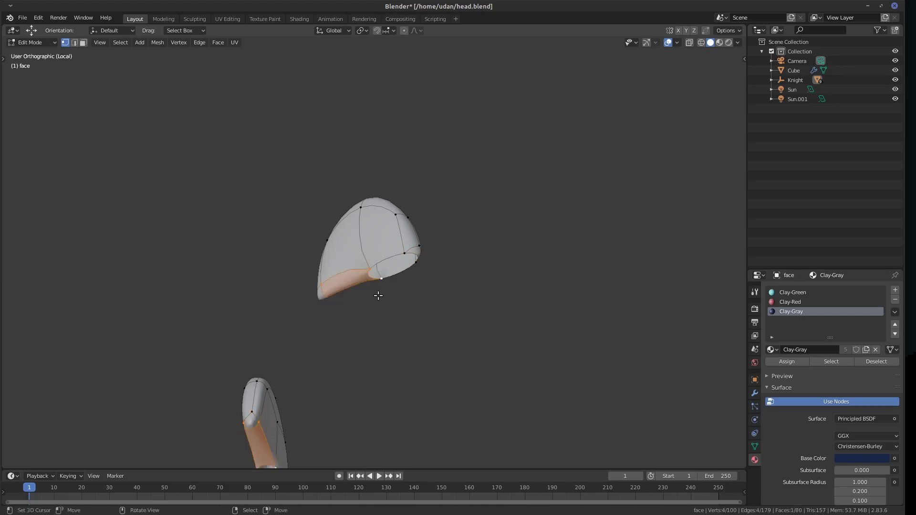
{"action": "left_click", "coordinate": [389, 269], "text": "shift"}
{"action": "left_click", "coordinate": [415, 263], "text": "shift"}
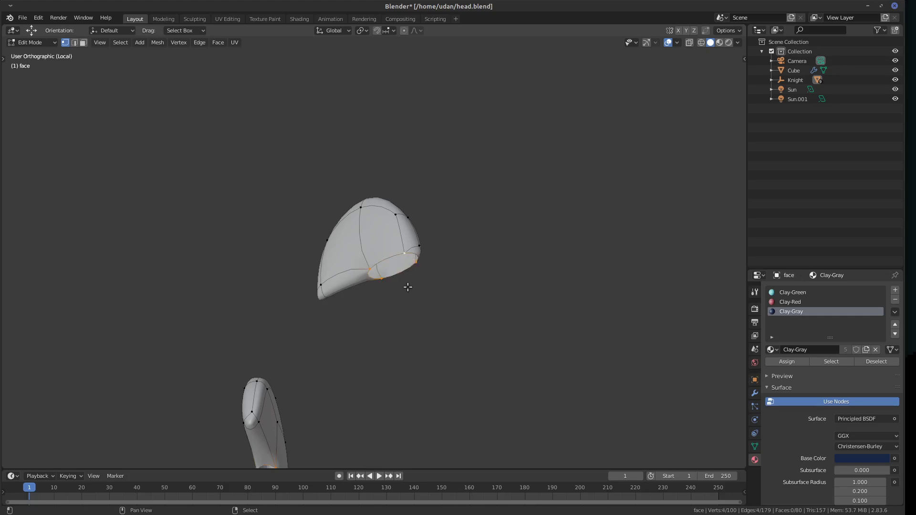
{"action": "key", "text": "f"}
Move the eyelid's front centre edge loop outward by about 0.005 m in X and -0.006 m in Y.
{"action": "key", "text": "KP_1"}
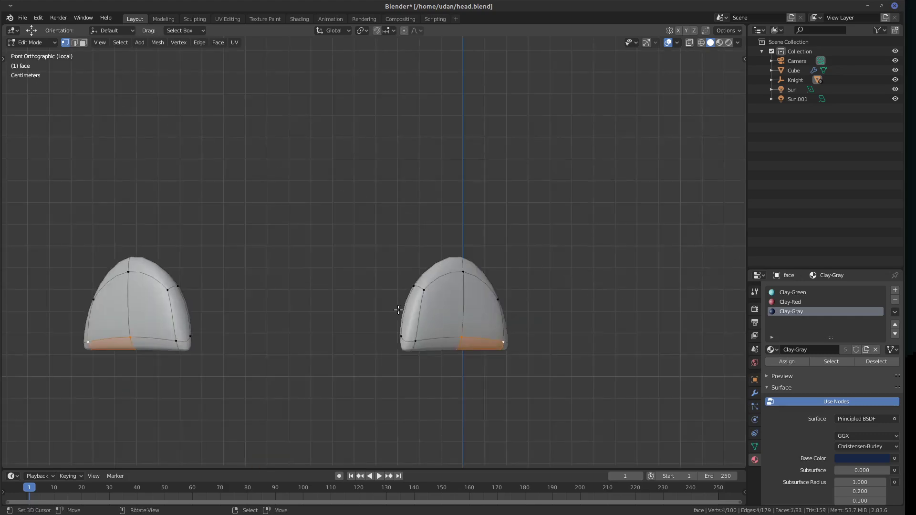
{"action": "left_click", "coordinate": [463, 313], "text": "alt"}
{"action": "key", "text": "KP_7"}
{"action": "key", "text": "g"}
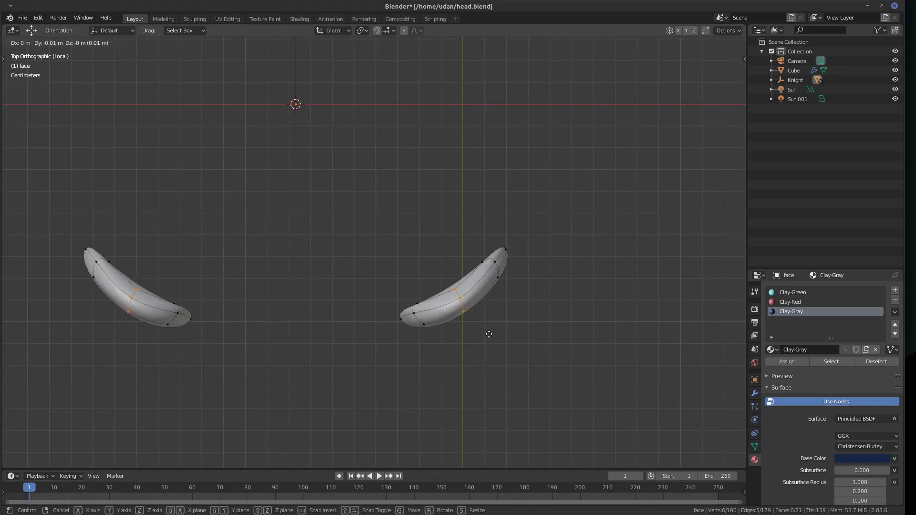
{"action": "left_click", "coordinate": [489, 329]}
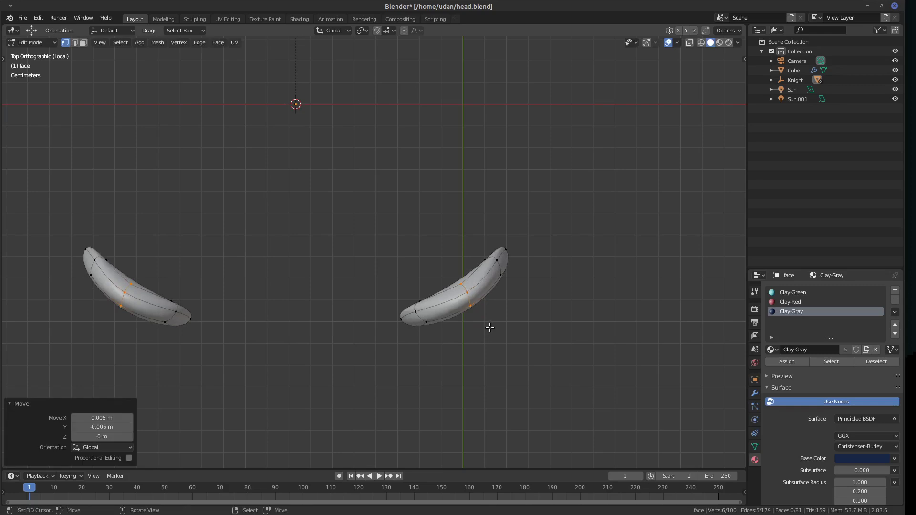
Add a horizontal edge loop around the eyelid and slide it down close to the lower edge.
{"action": "key", "text": "KP_1"}
{"action": "key", "text": "ctrl+r"}
{"action": "left_click", "coordinate": [492, 326]}
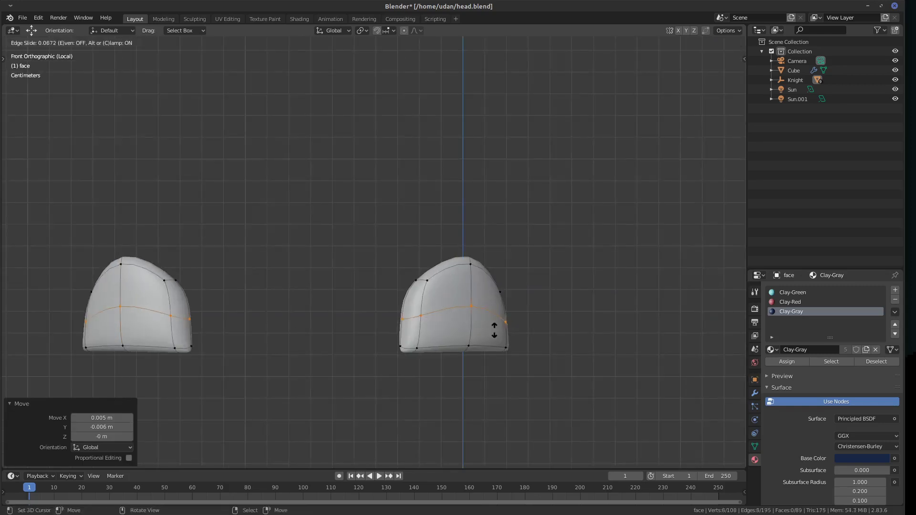
{"action": "left_click", "coordinate": [489, 334]}
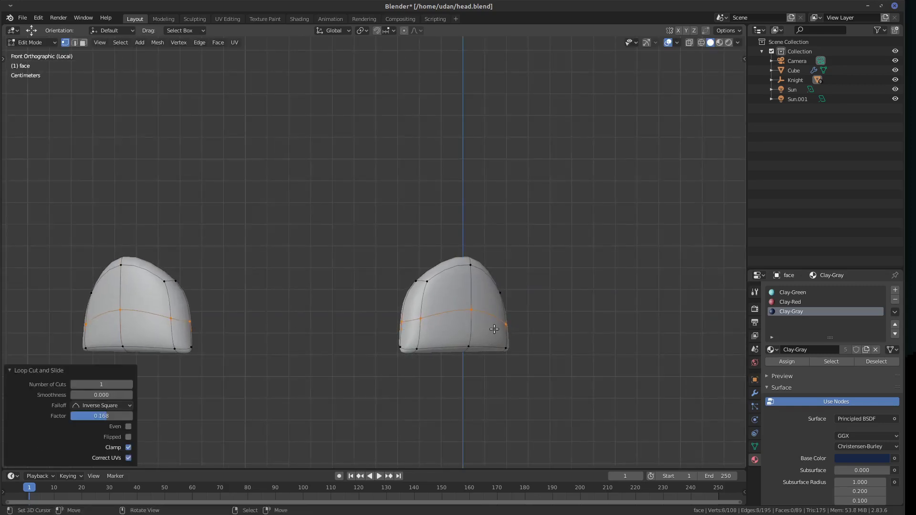
{"action": "middle_click_drag", "start_coordinate": [489, 332], "coordinate": [358, 340]}
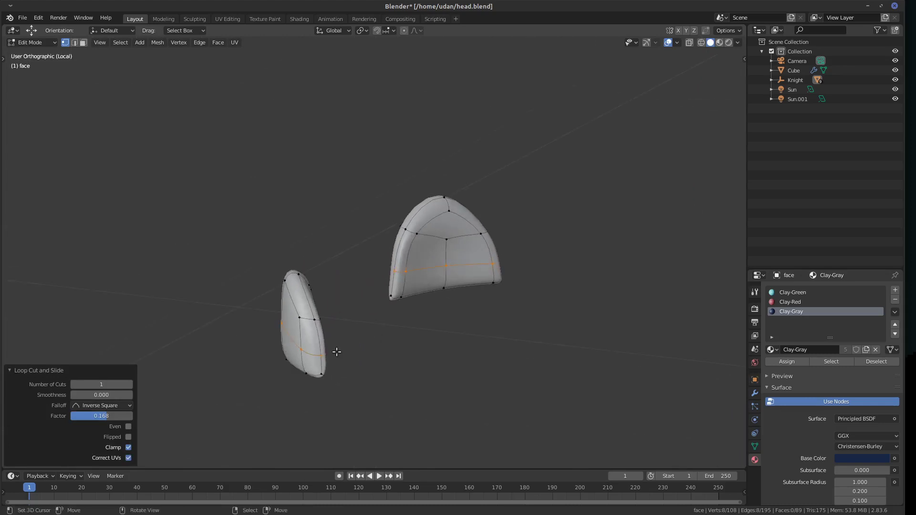
{"action": "key", "text": "g"}
{"action": "key", "text": "g"}
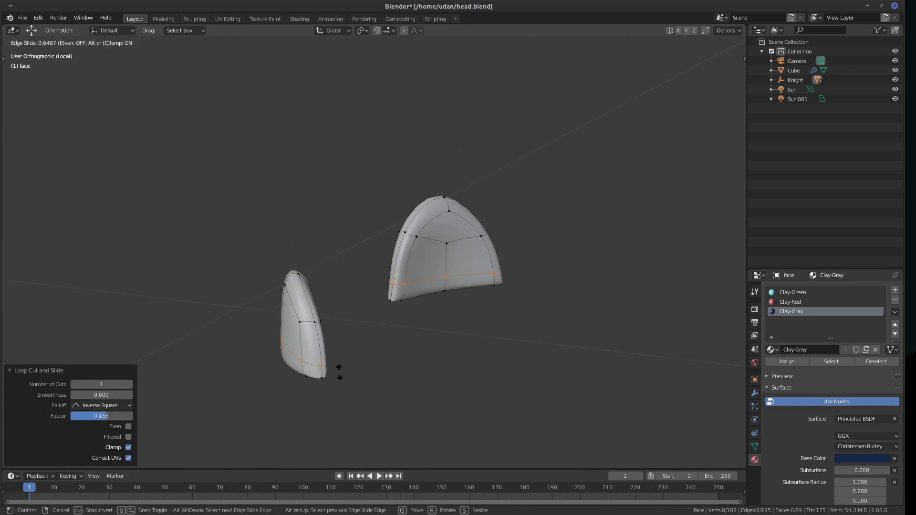
{"action": "left_click", "coordinate": [340, 372]}
Delete the edge loop running along the outer rim of the eyelid.
{"action": "middle_click_drag", "start_coordinate": [364, 365], "coordinate": [299, 371], "text": "alt"}
{"action": "left_click", "coordinate": [510, 348]}
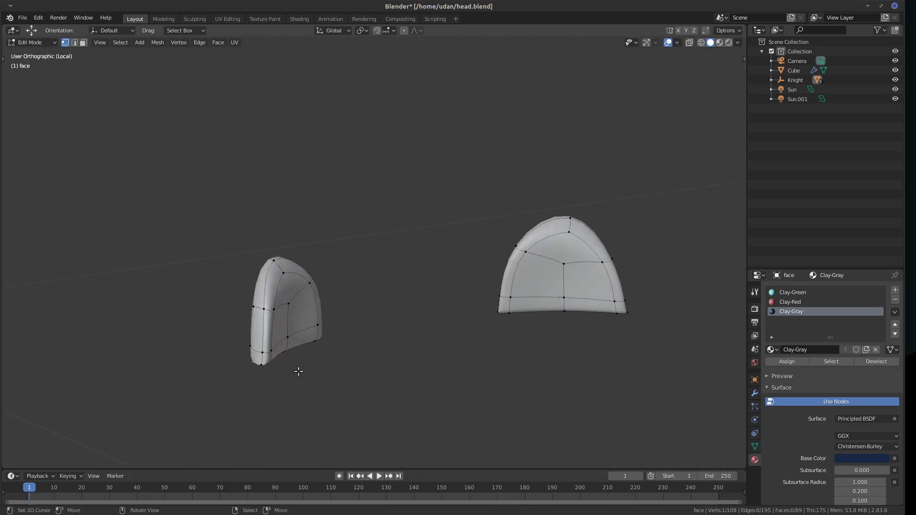
{"action": "left_click", "coordinate": [266, 362], "text": "alt"}
{"action": "key", "text": "x"}
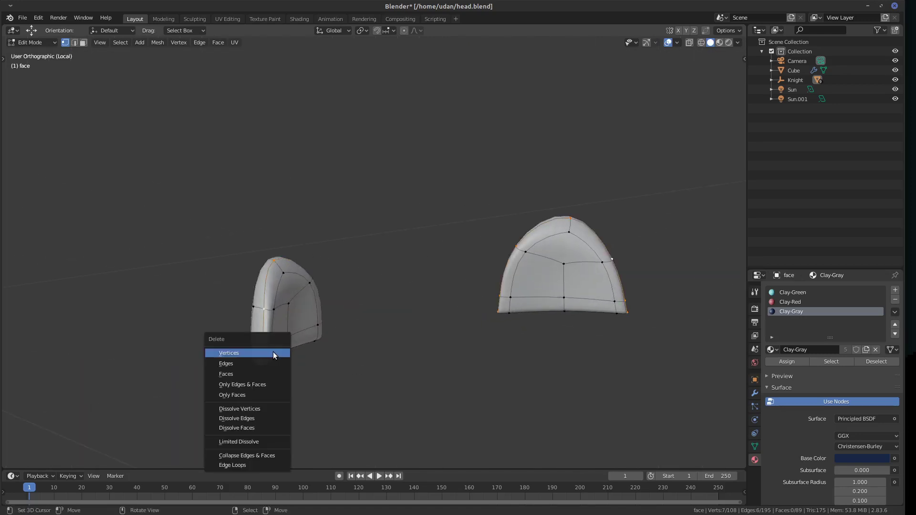
{"action": "left_click", "coordinate": [266, 463]}
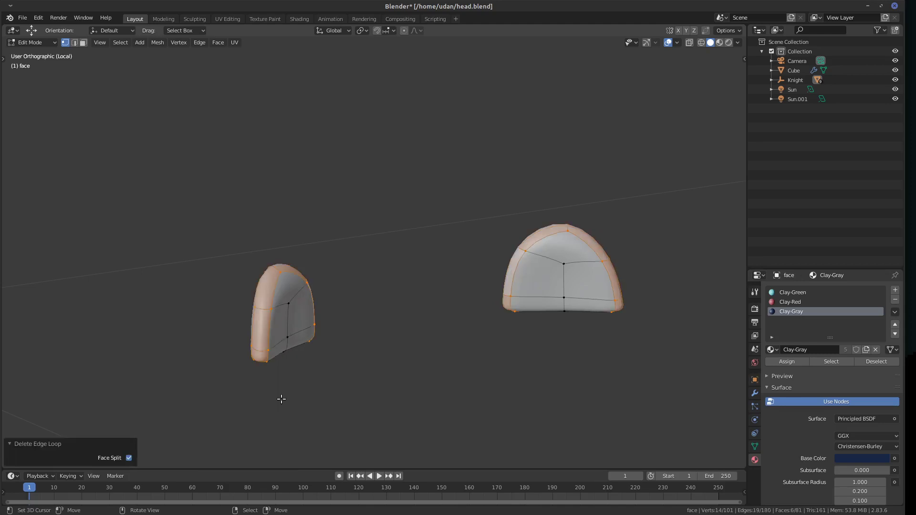
{"action": "middle_click_drag", "start_coordinate": [281, 398], "coordinate": [426, 315]}
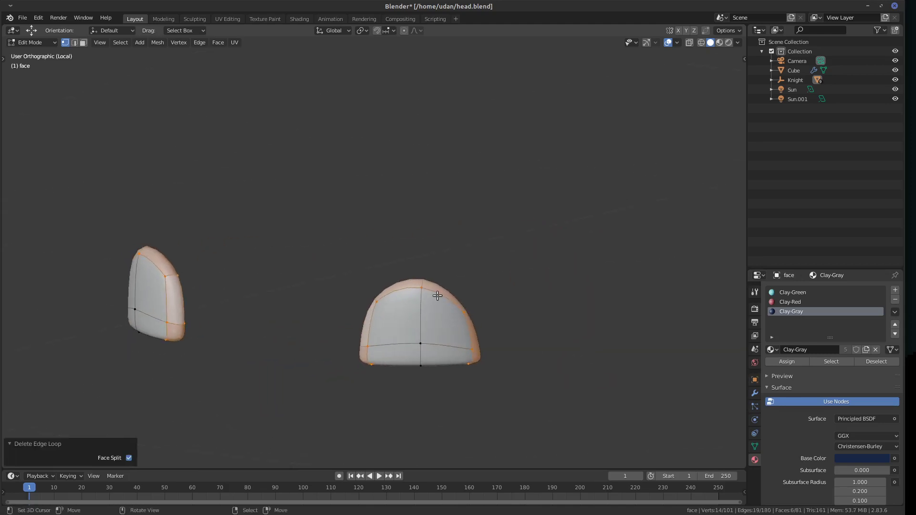
{"action": "left_click", "coordinate": [425, 304]}
{"action": "left_click", "coordinate": [424, 304], "text": "alt"}
{"action": "key", "text": "KP_1"}
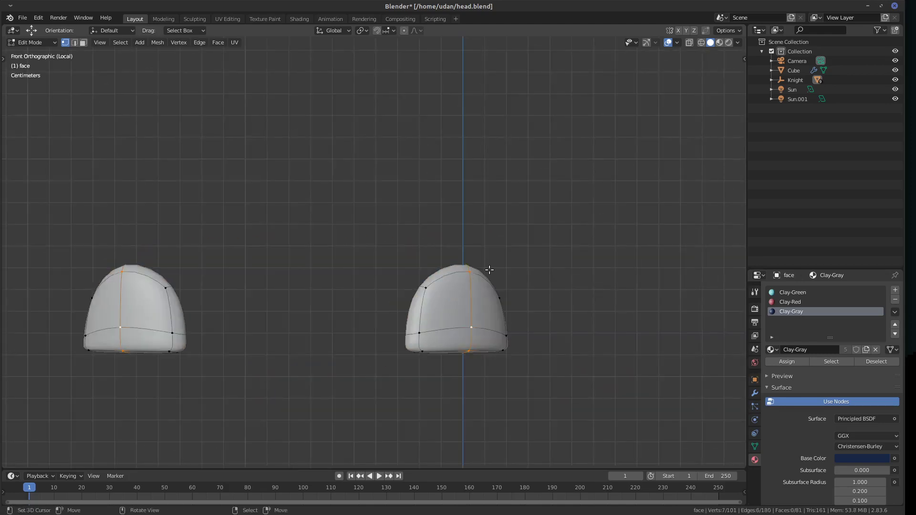
{"action": "key", "text": "g"}
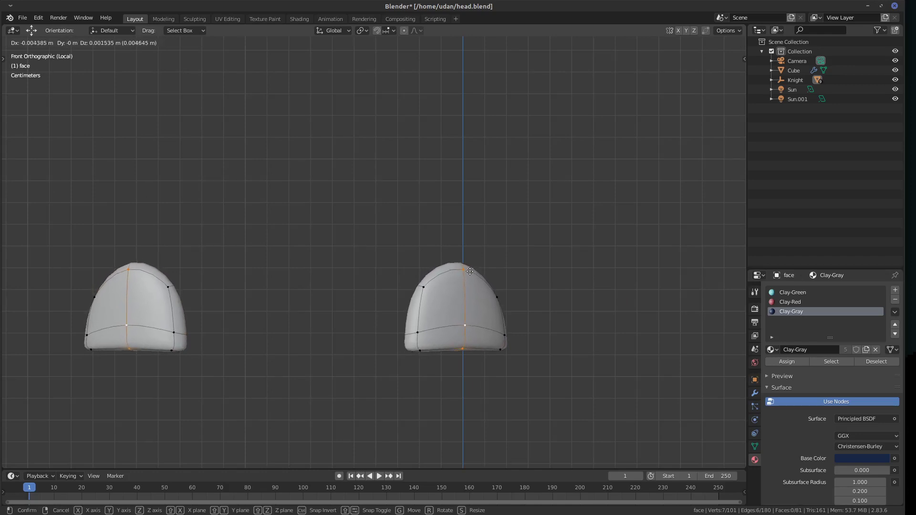
{"action": "right_click", "coordinate": [472, 271]}
Leave the isolated view, select the whole linked eyelid geometry and duplicate it about 0.061 m straight down.
{"action": "key", "text": "KP_Divide"}
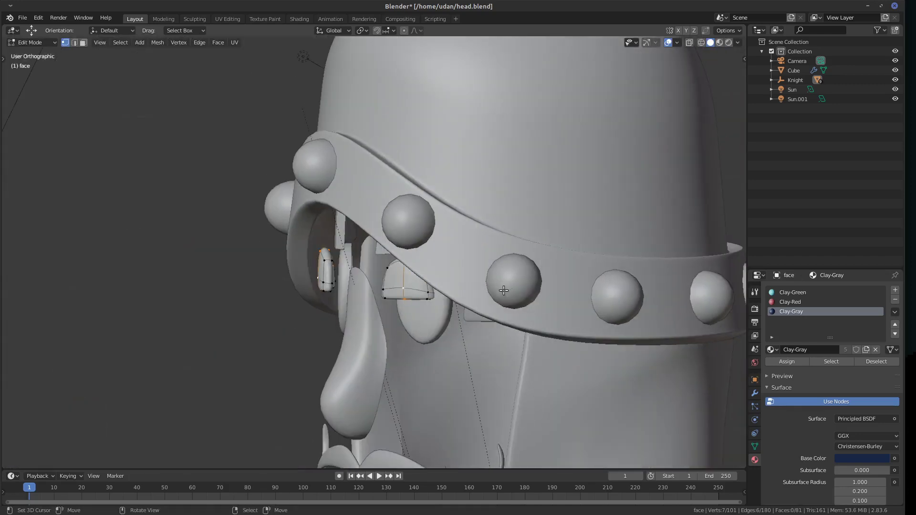
{"action": "middle_click_drag", "start_coordinate": [490, 311], "coordinate": [520, 285]}
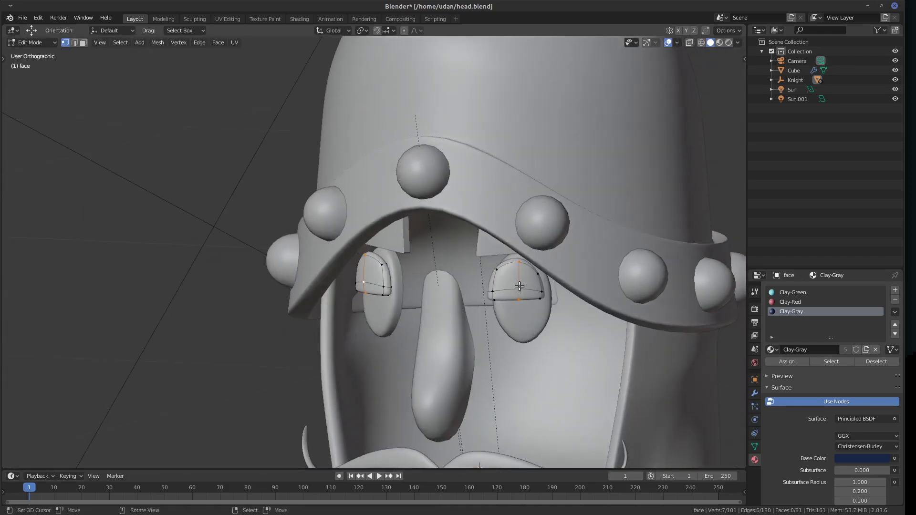
{"action": "key", "text": "ctrl+l"}
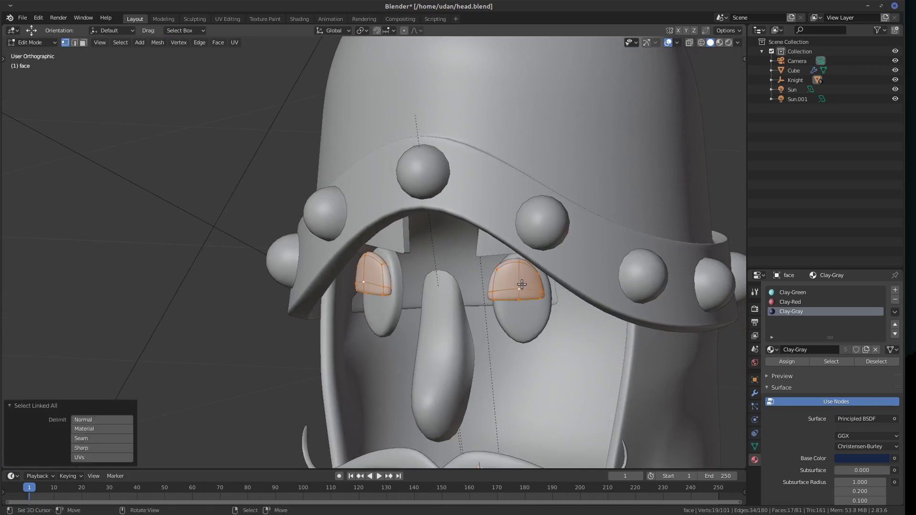
{"action": "key", "text": "shift+d"}
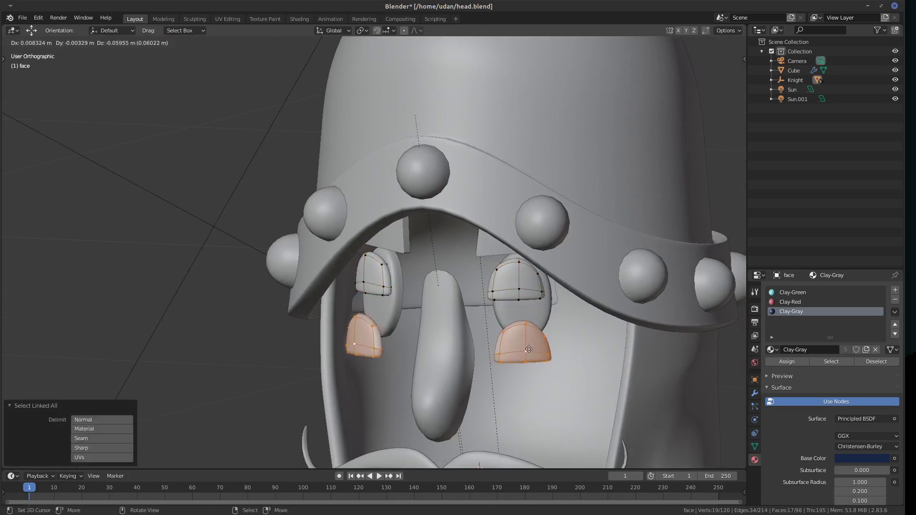
{"action": "key", "text": "z"}
{"action": "left_click", "coordinate": [526, 349]}
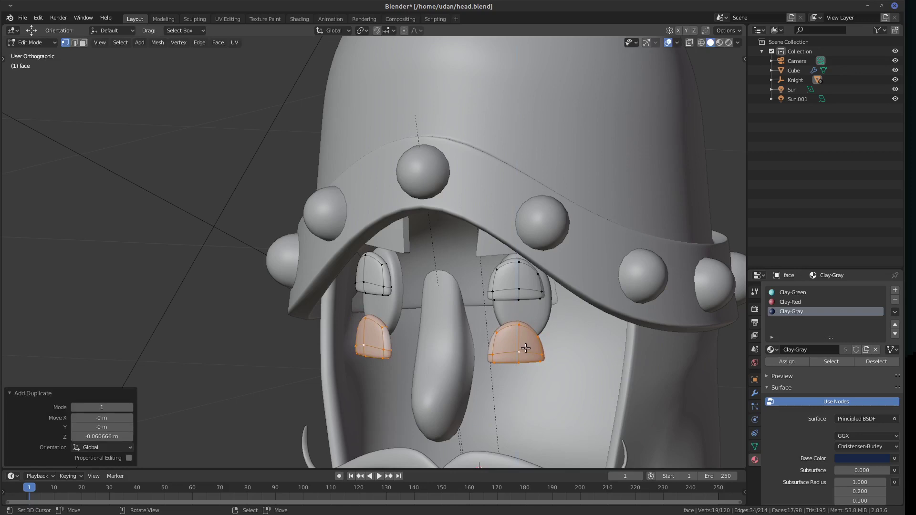
Mirror the duplicated eyelids vertically with a Z scale of -1 and correct the direction of their normals.
{"action": "key", "text": "KP_1"}
{"action": "key", "text": "s"}
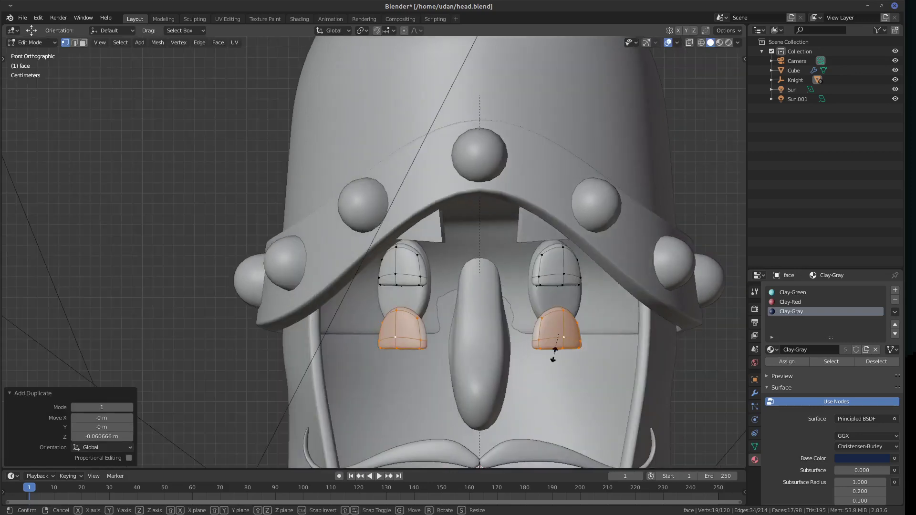
{"action": "type", "text": "z"}
{"action": "type", "text": "-1"}
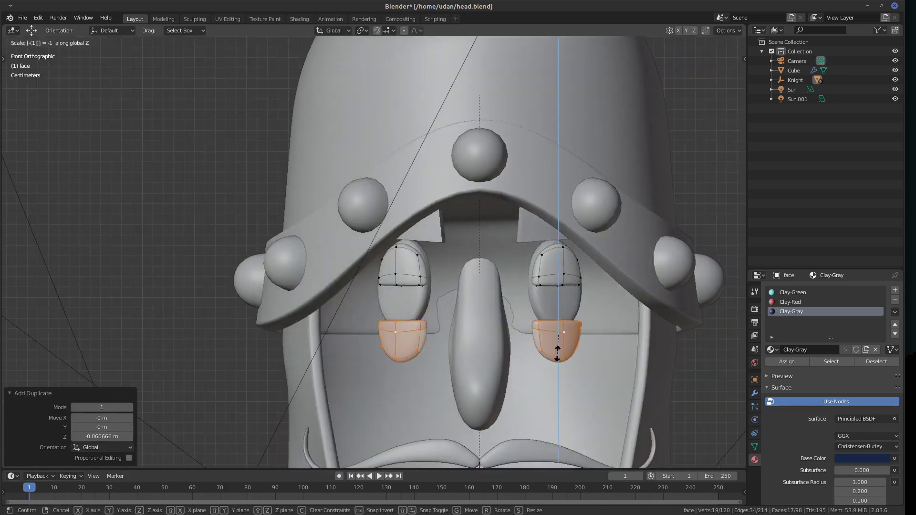
{"action": "key", "text": "Return"}
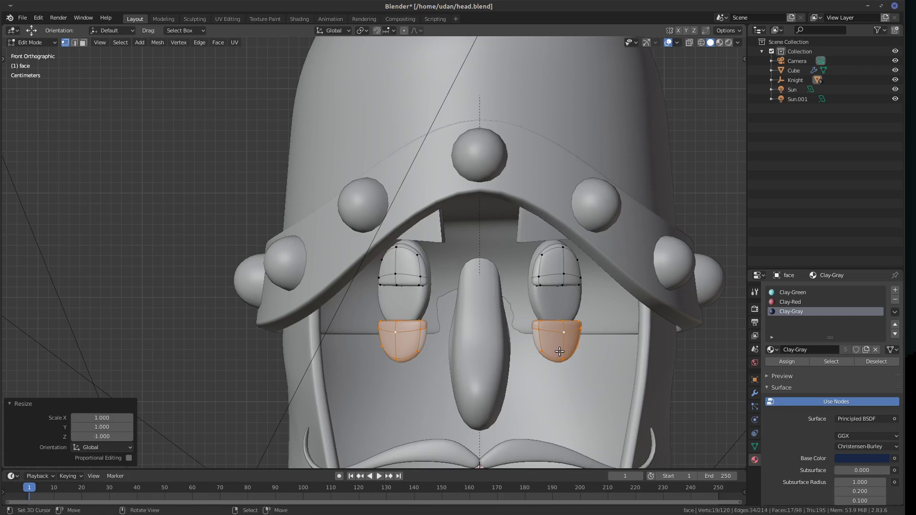
{"action": "key", "text": "alt+n"}
{"action": "left_click", "coordinate": [565, 349]}
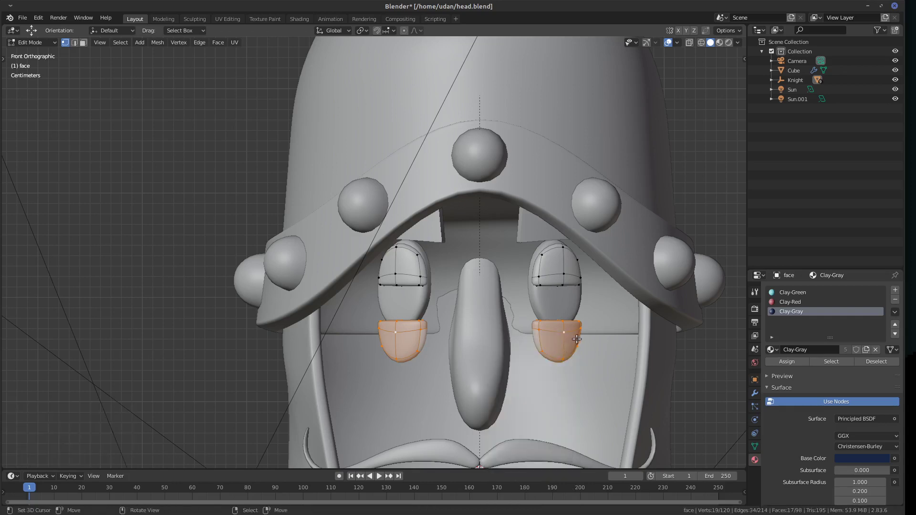
Move the lower eyelids up about 0.014 m onto the eyes and reveal the hidden face geometry.
{"action": "middle_click_drag", "start_coordinate": [576, 339], "coordinate": [566, 340]}
{"action": "key", "text": "KP_1"}
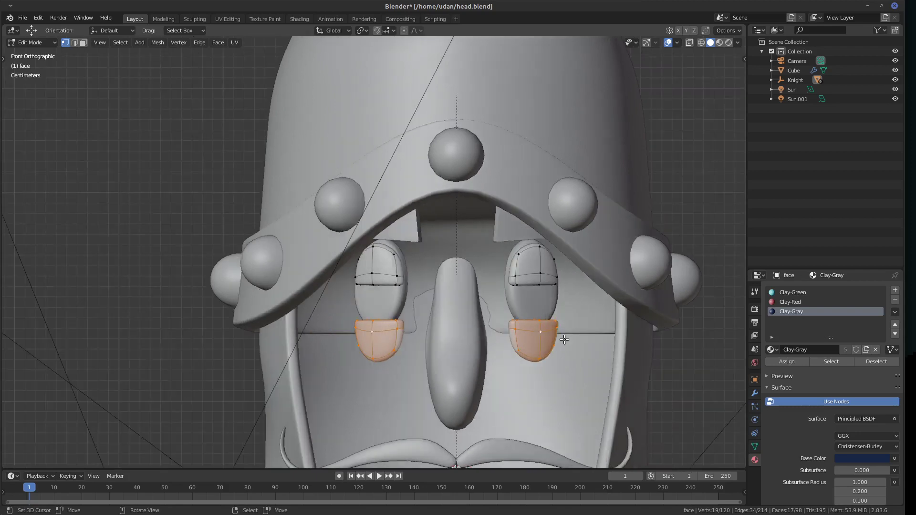
{"action": "key", "text": "g"}
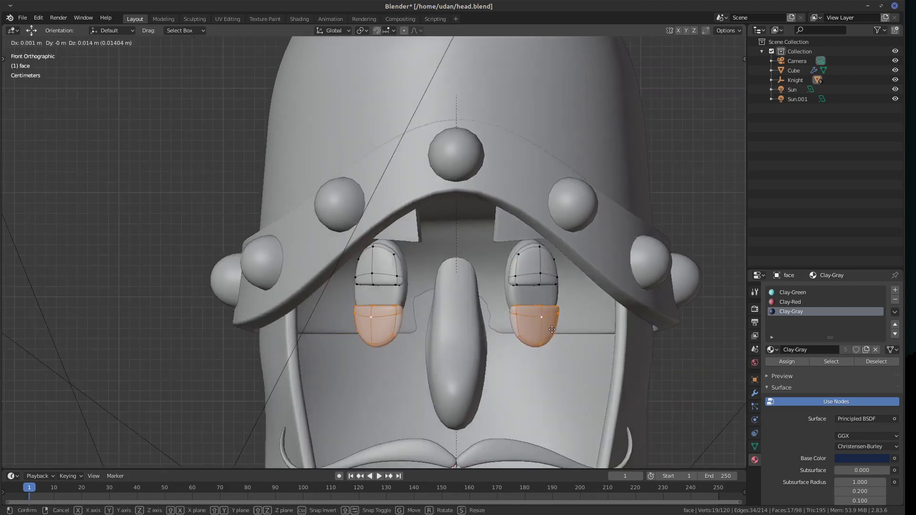
{"action": "left_click", "coordinate": [553, 331]}
{"action": "key", "text": "alt+h"}
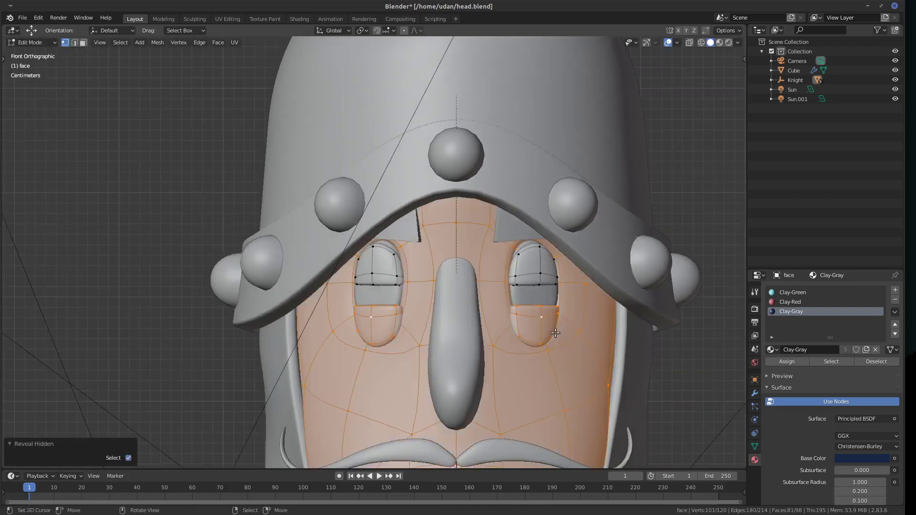
Leave mesh editing, select the eye object and move it back about 0.004 m along Y.
{"action": "middle_click_drag", "start_coordinate": [553, 331], "coordinate": [421, 332]}
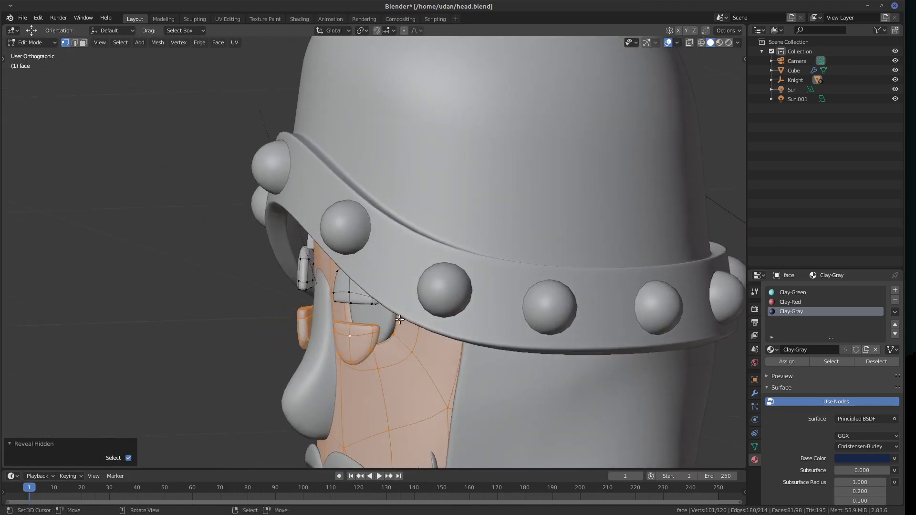
{"action": "key", "text": "Tab"}
{"action": "left_click", "coordinate": [385, 323]}
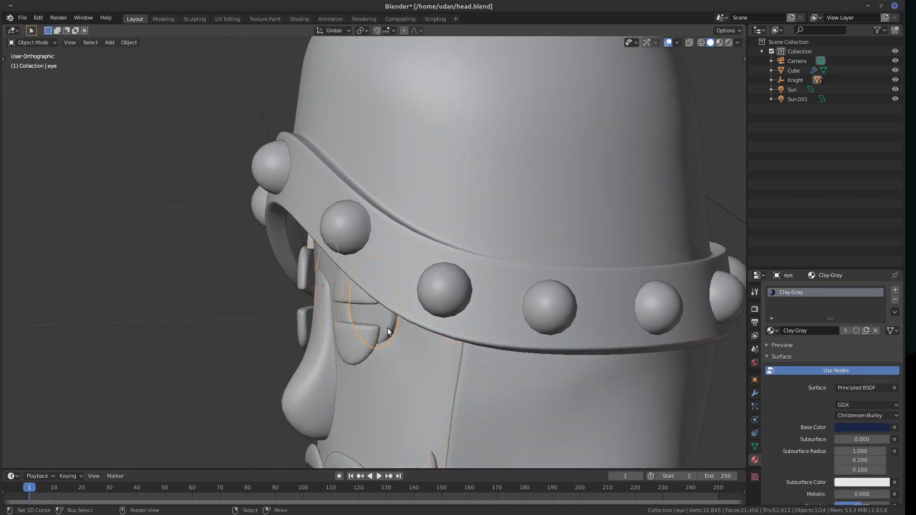
{"action": "key", "text": "g"}
{"action": "key", "text": "y"}
{"action": "left_click", "coordinate": [392, 328]}
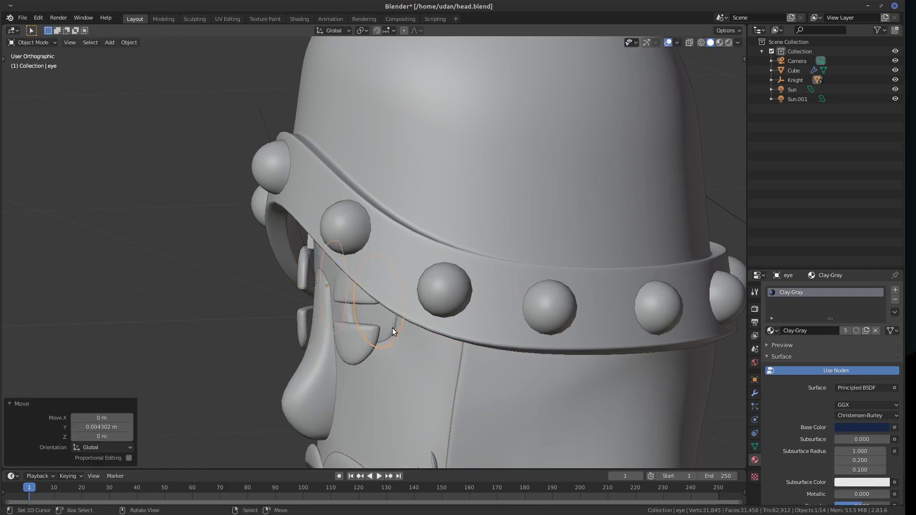
Edit the face mesh again, select the whole linked lower eyelid and move it back about 0.025 m along Y.
{"action": "left_click", "coordinate": [382, 333]}
{"action": "left_click", "coordinate": [359, 350]}
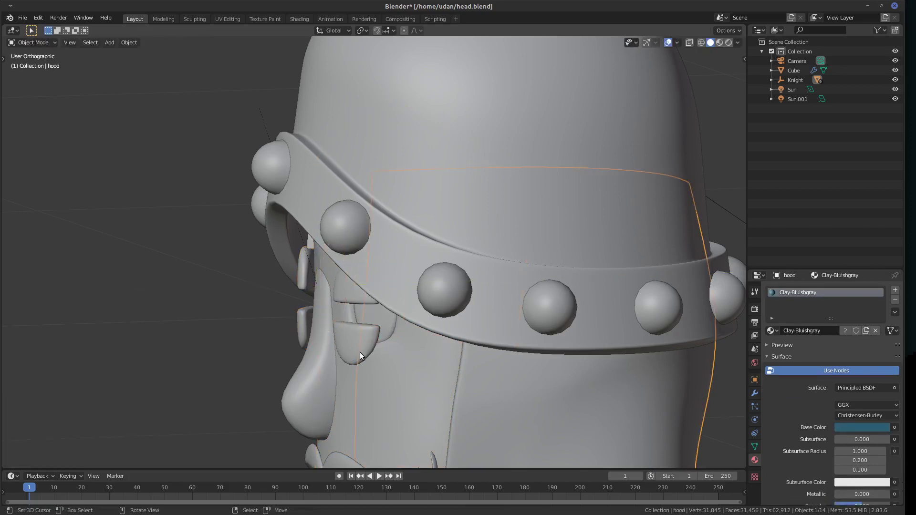
{"action": "left_click", "coordinate": [360, 351]}
{"action": "key", "text": "Tab"}
{"action": "key", "text": "alt+a"}
{"action": "middle_click_drag", "start_coordinate": [357, 341], "coordinate": [363, 341]}
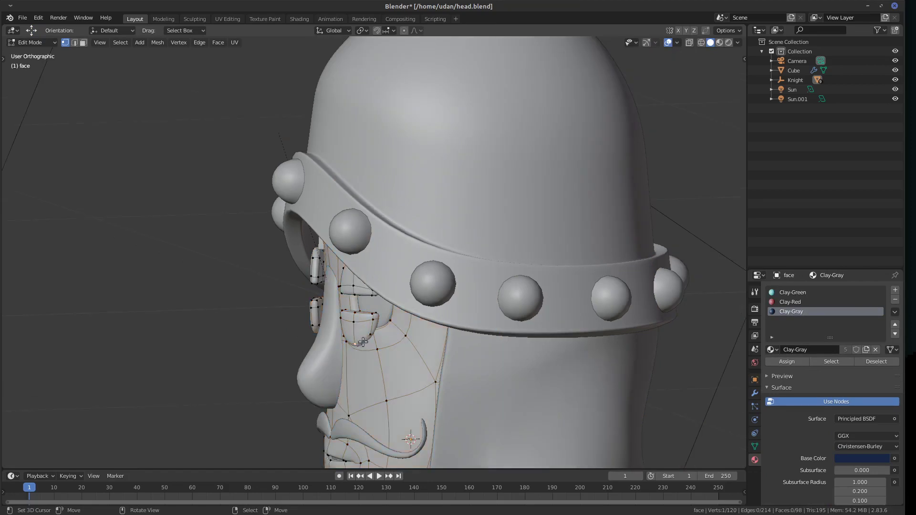
{"action": "left_click", "coordinate": [361, 342]}
{"action": "key", "text": "ctrl+l"}
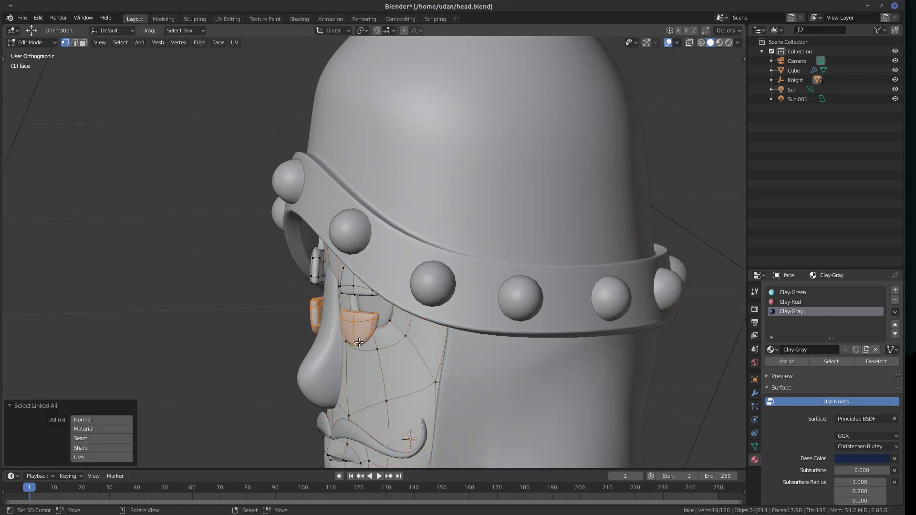
{"action": "key", "text": "g"}
{"action": "key", "text": "y"}
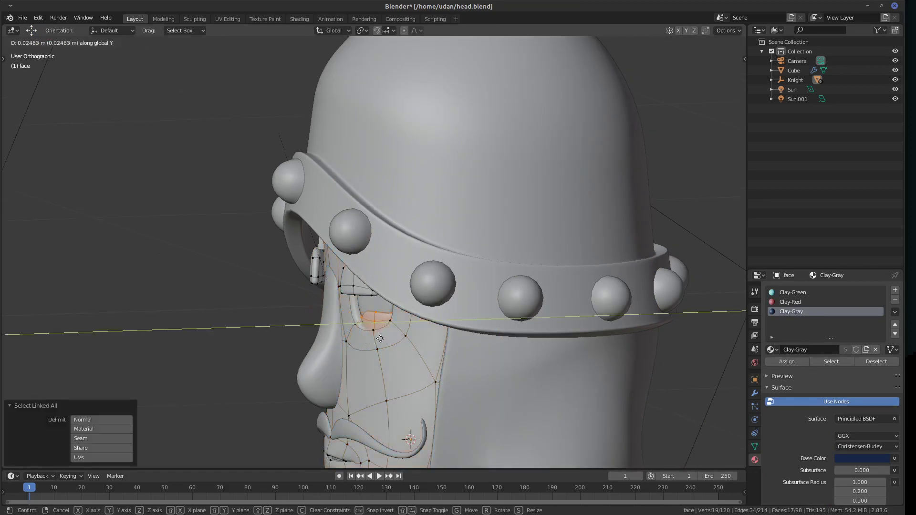
{"action": "left_click", "coordinate": [380, 338]}
Rotate the lower eyelid about 4.9° around the global Z axis.
{"action": "key", "text": "KP_1"}
{"action": "scroll", "coordinate": [486, 310], "scroll_direction": "up", "scroll_amount": 2}
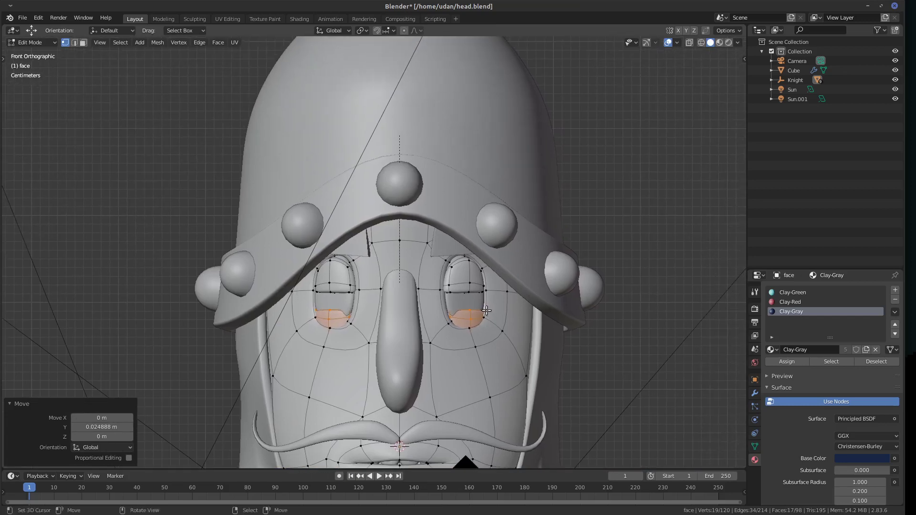
{"action": "key", "text": "r"}
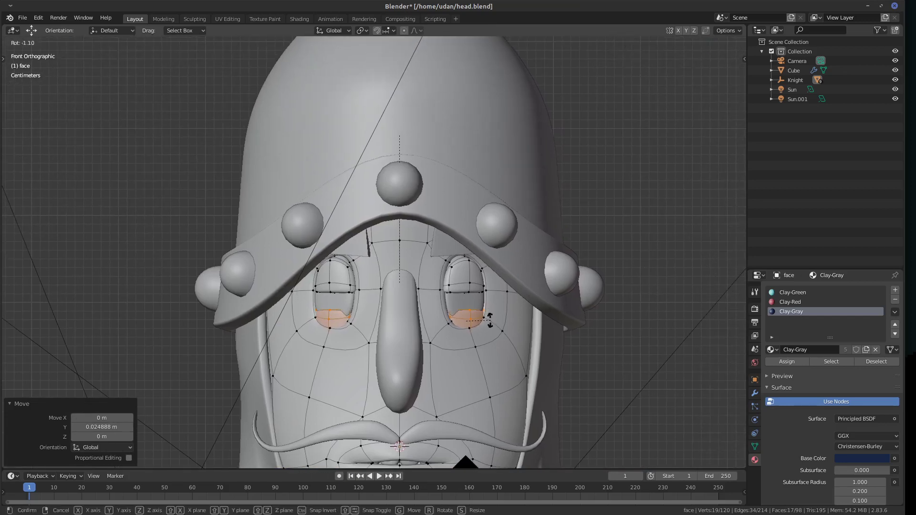
{"action": "key", "text": "z"}
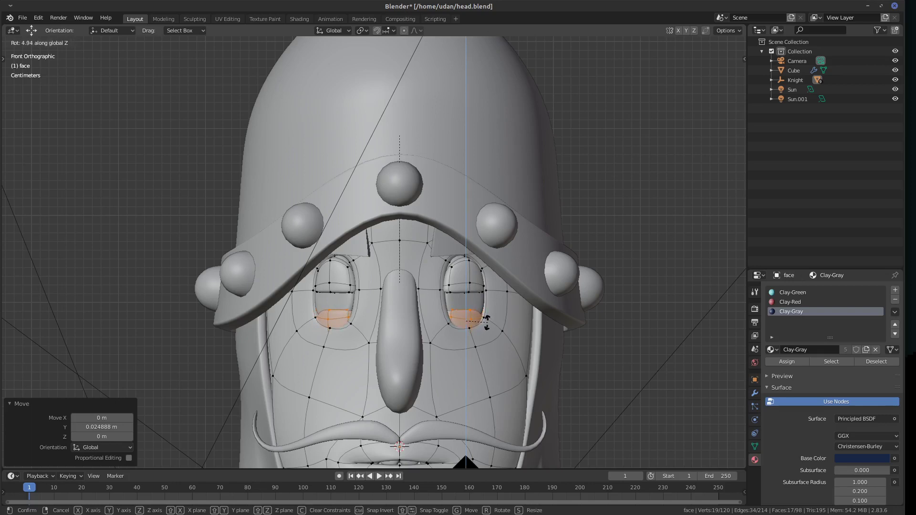
{"action": "left_click", "coordinate": [486, 322]}
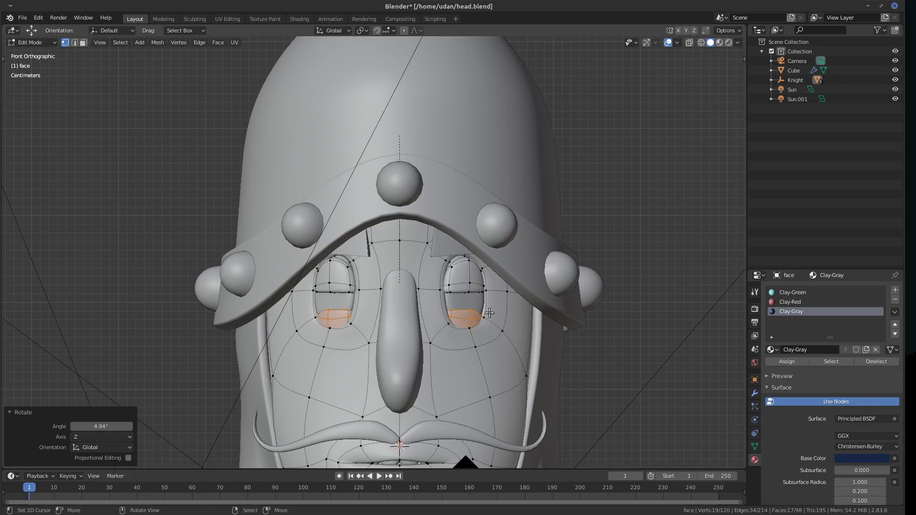
Select the whole linked upper eyelid and move it up about 0.006 m and back about 0.018 m along Y.
{"action": "left_click", "coordinate": [473, 286], "text": "alt"}
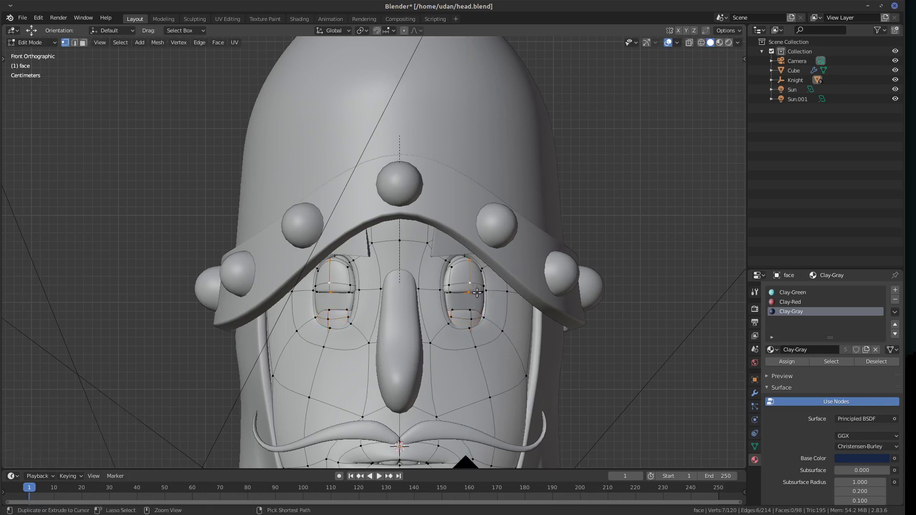
{"action": "key", "text": "ctrl+l"}
{"action": "key", "text": "g"}
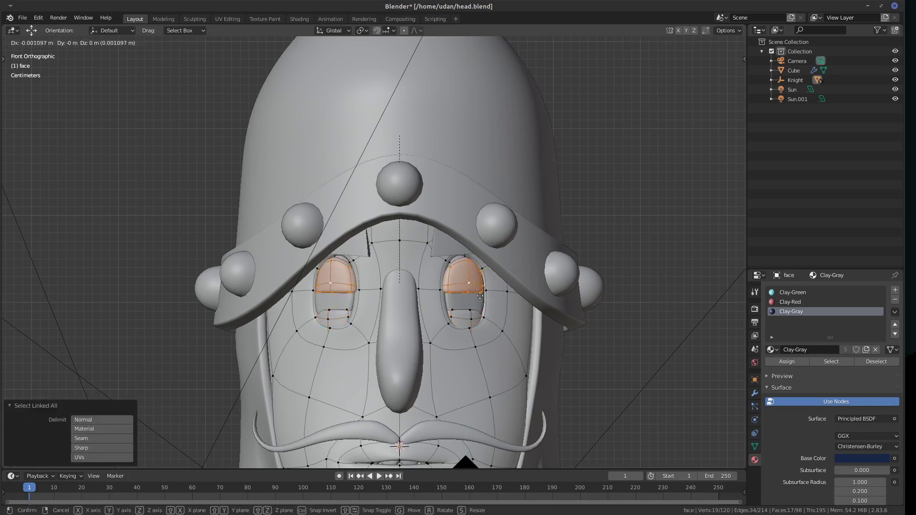
{"action": "key", "text": "z"}
{"action": "left_click", "coordinate": [488, 288]}
{"action": "middle_click_drag", "start_coordinate": [487, 287], "coordinate": [448, 215]}
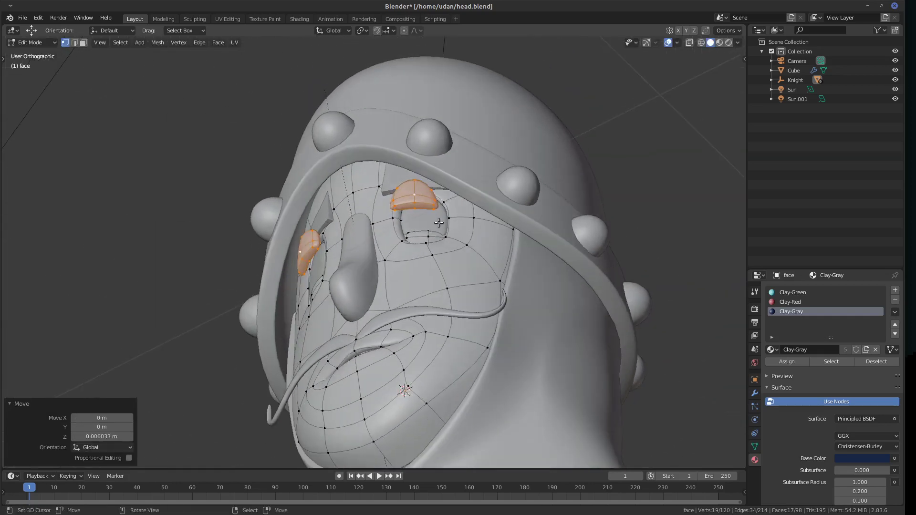
{"action": "key", "text": "g"}
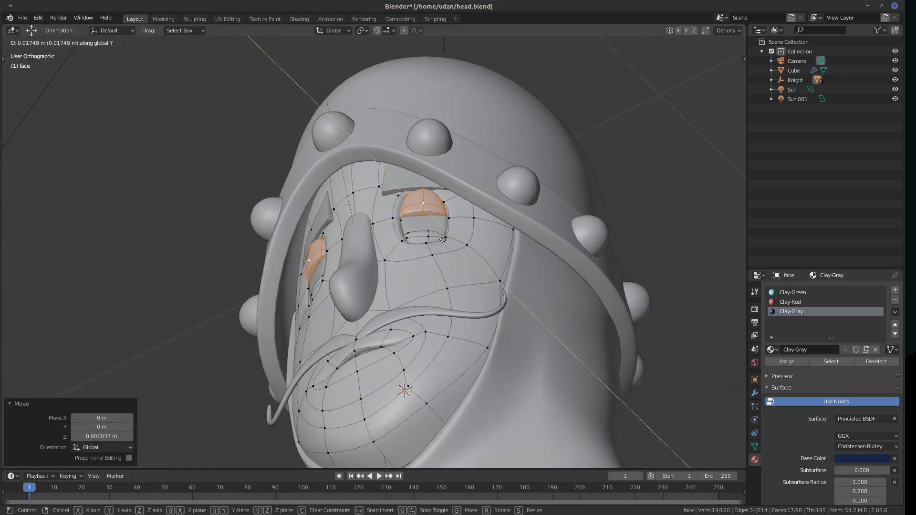
{"action": "key", "text": "y"}
{"action": "left_click", "coordinate": [443, 241]}
Select the whole linked lower eyelid, rotate it about -2° around Z and shift it about -0.0006 m along Y.
{"action": "middle_click_drag", "start_coordinate": [444, 241], "coordinate": [446, 331]}
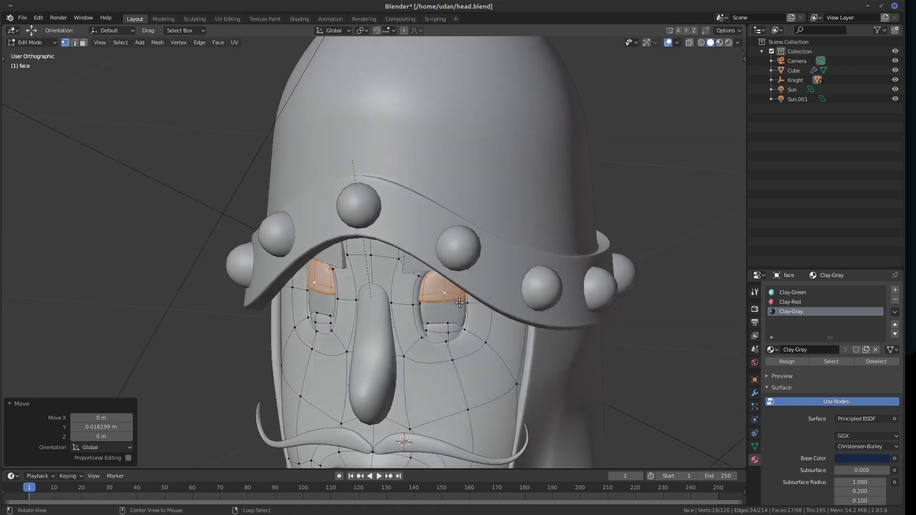
{"action": "left_click", "coordinate": [449, 332]}
{"action": "key", "text": "ctrl+l"}
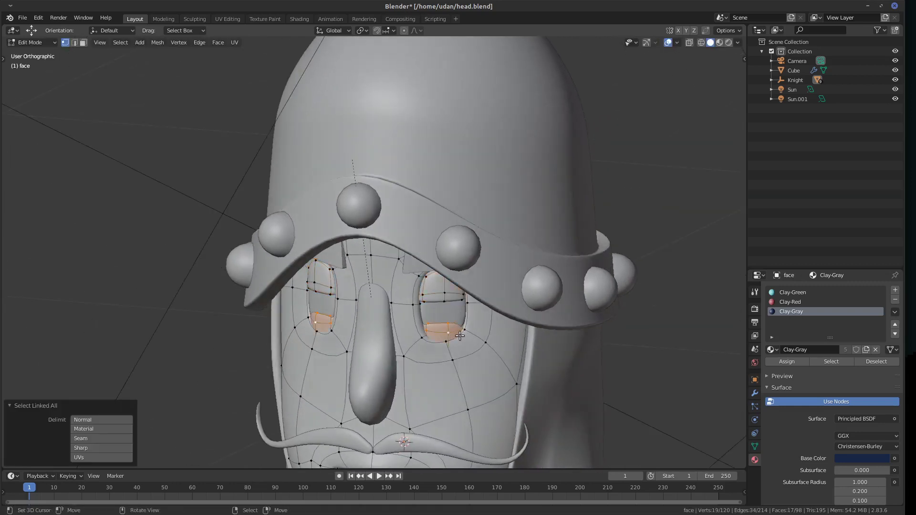
{"action": "key", "text": "g"}
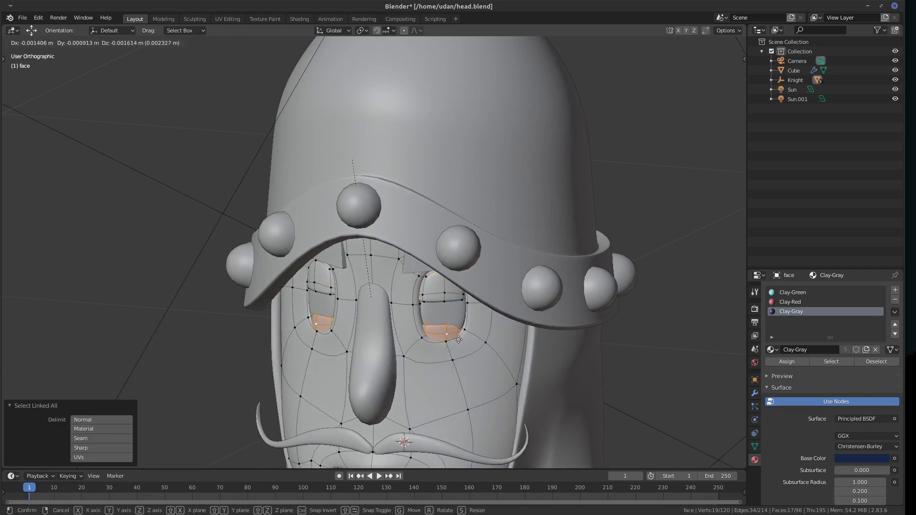
{"action": "key", "text": "r"}
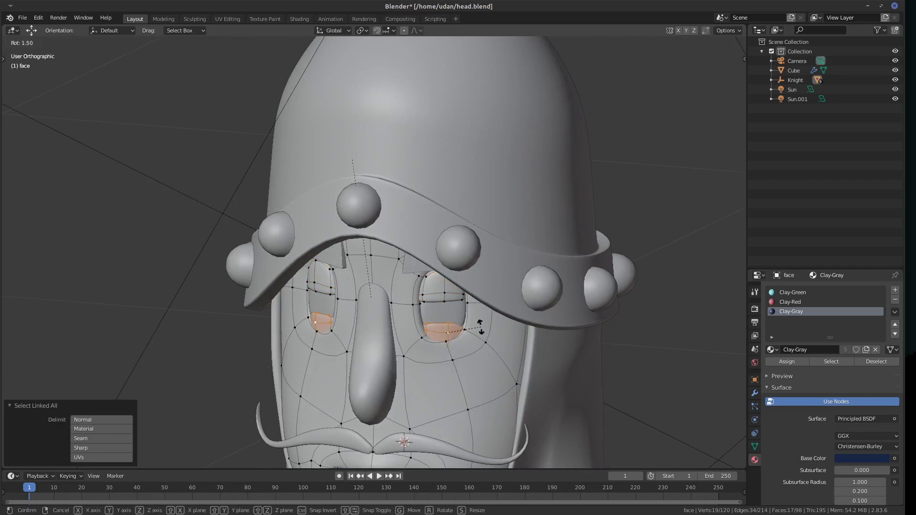
{"action": "key", "text": "z"}
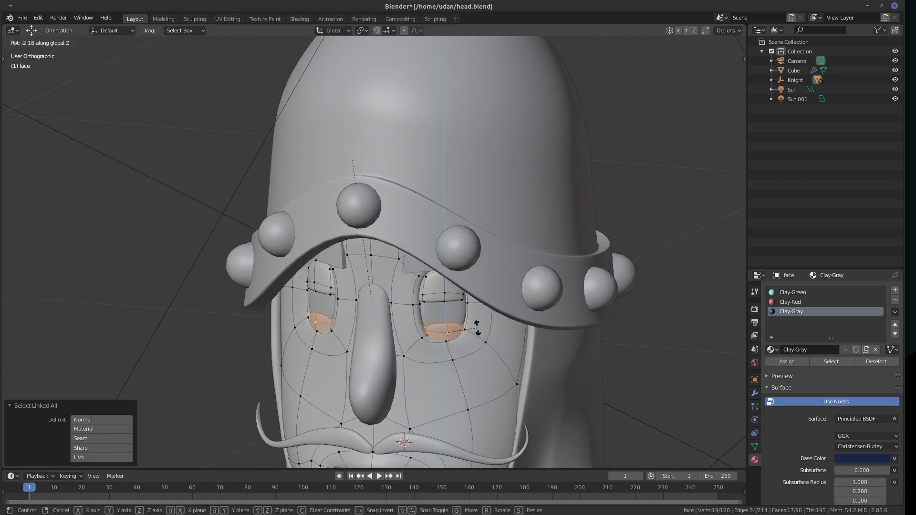
{"action": "left_click", "coordinate": [476, 328]}
{"action": "key", "text": "g"}
{"action": "key", "text": "y"}
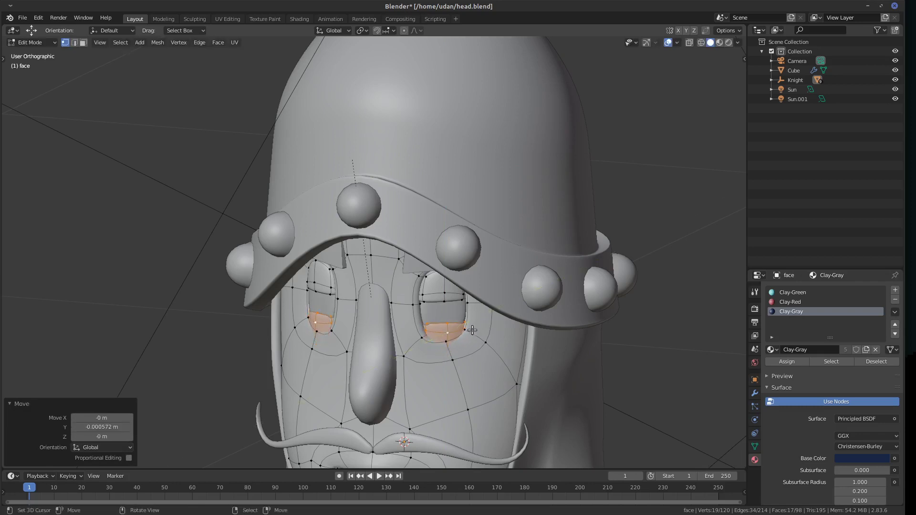
Rotate the lower eyelid about 7.9° around X and adjust its position along the X axis.
{"action": "key", "text": "r"}
{"action": "key", "text": "x"}
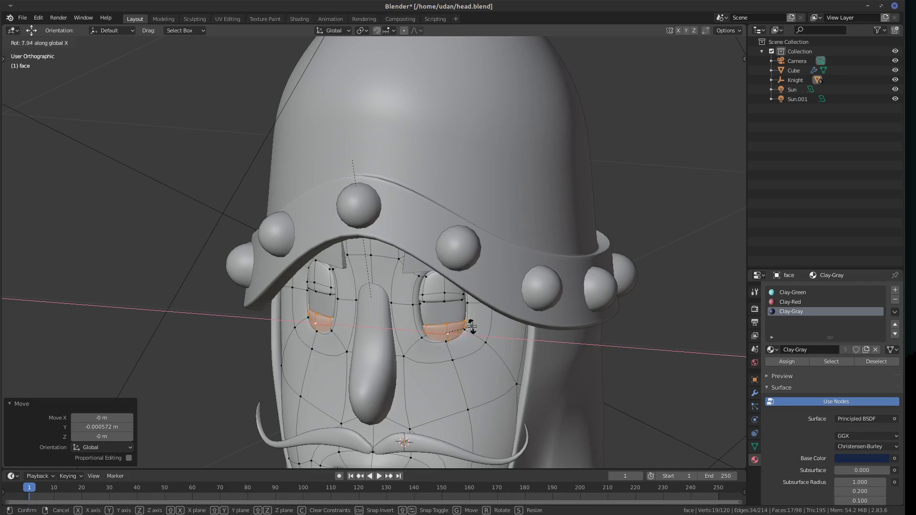
{"action": "left_click", "coordinate": [471, 326]}
{"action": "key", "text": "g"}
{"action": "key", "text": "x"}
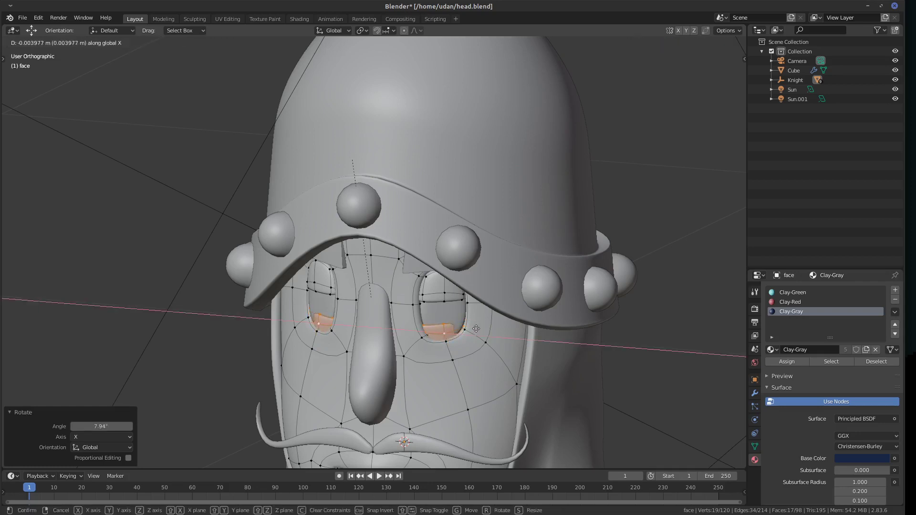
{"action": "left_click", "coordinate": [480, 328]}
Leave mesh editing and switch to the Shading workspace.
{"action": "key", "text": "Tab"}
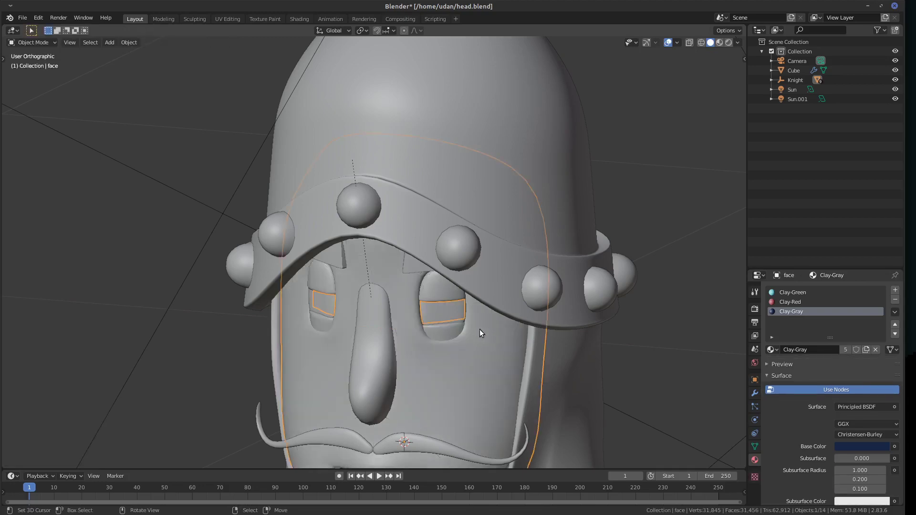
{"action": "middle_click_drag", "start_coordinate": [480, 329], "coordinate": [492, 304]}
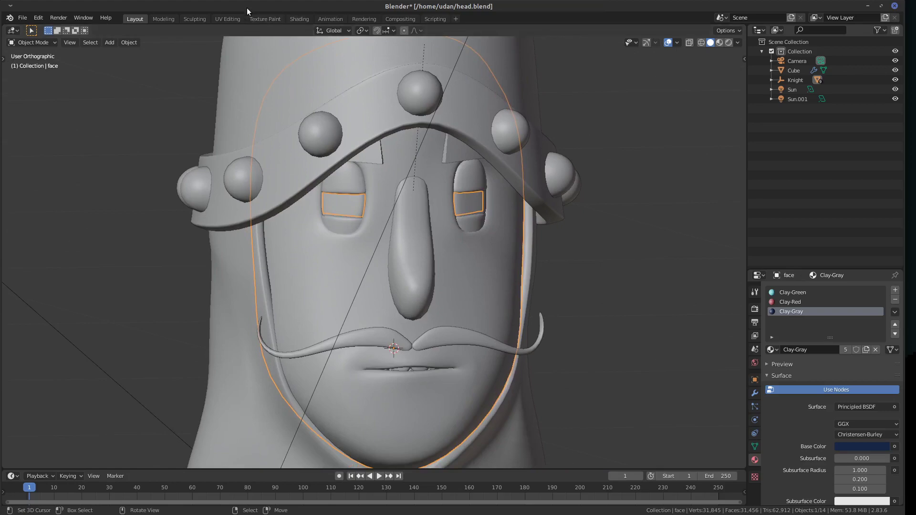
{"action": "left_click", "coordinate": [299, 18]}
{"action": "middle_click_drag", "start_coordinate": [551, 275], "coordinate": [578, 244]}
Select the complete upper and lower eyelids in the face mesh and assign them the Clay-Green material.
{"action": "key", "text": "Tab"}
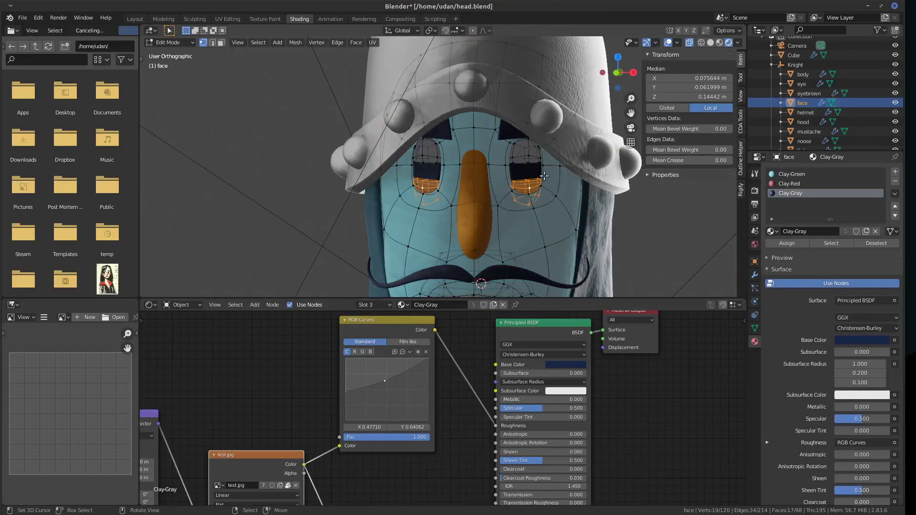
{"action": "left_click", "coordinate": [527, 154], "text": "shift"}
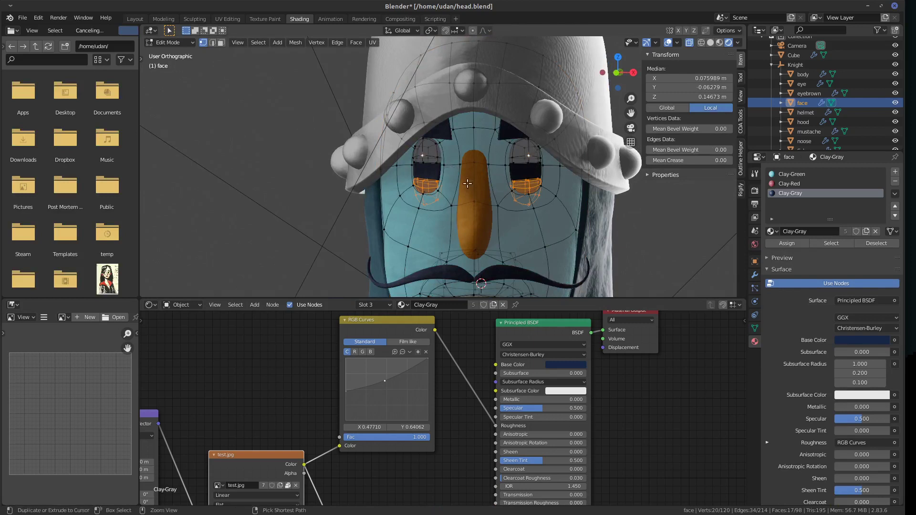
{"action": "key", "text": "ctrl+l"}
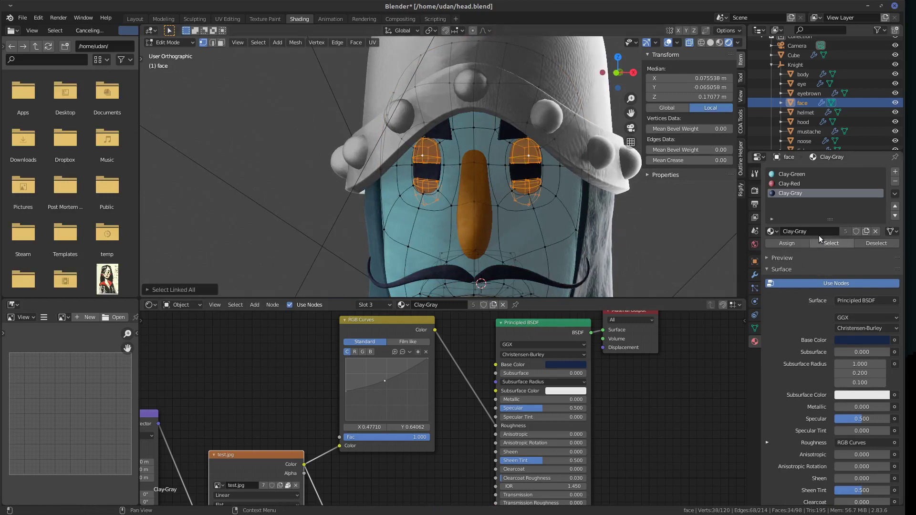
{"action": "left_click", "coordinate": [790, 174]}
{"action": "left_click", "coordinate": [793, 242]}
{"action": "key", "text": "Tab"}
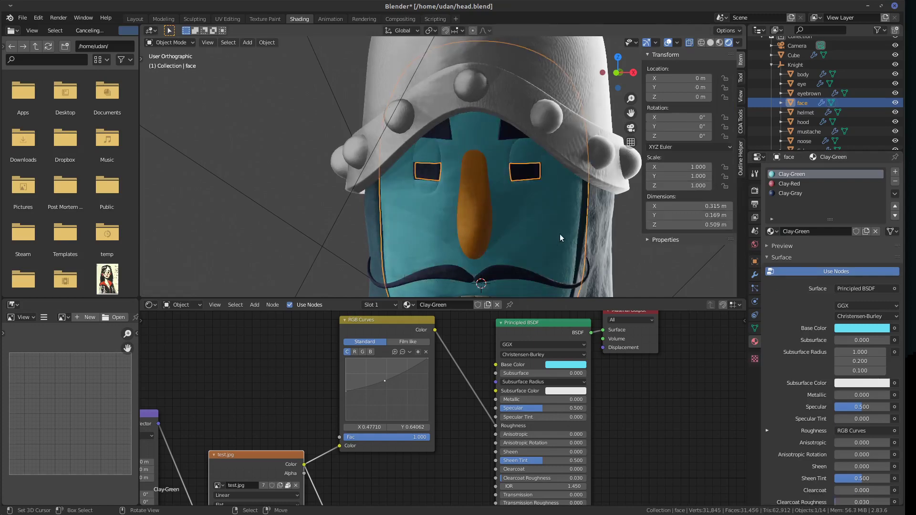
Try shifting the whole linked lower eyelid in the face mesh along the Y axis.
{"action": "scroll", "coordinate": [559, 233], "scroll_direction": "up", "scroll_amount": 5}
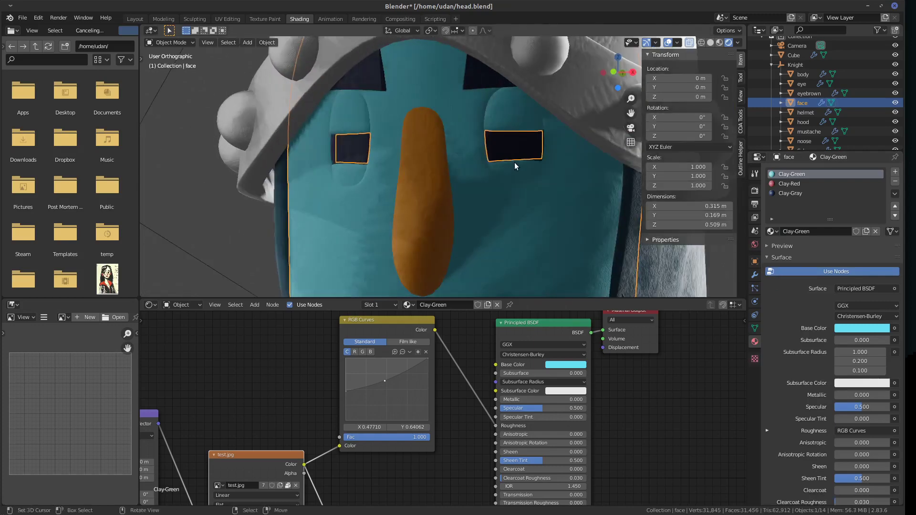
{"action": "middle_click_drag", "start_coordinate": [515, 162], "coordinate": [491, 201]}
{"action": "key", "text": "Tab"}
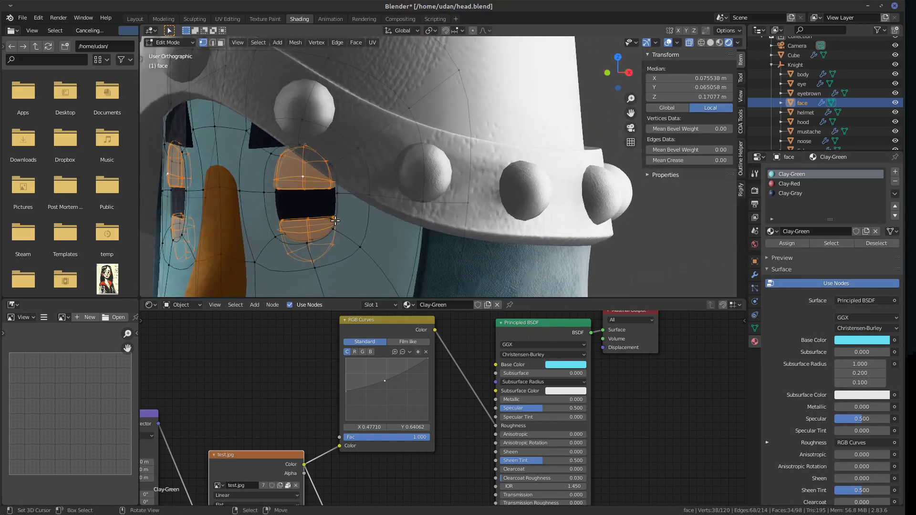
{"action": "left_click", "coordinate": [311, 205]}
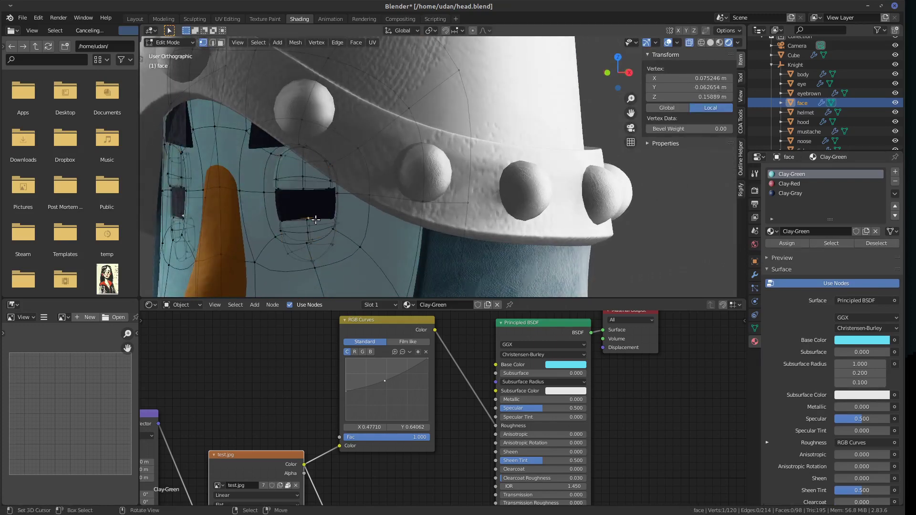
{"action": "key", "text": "ctrl+l"}
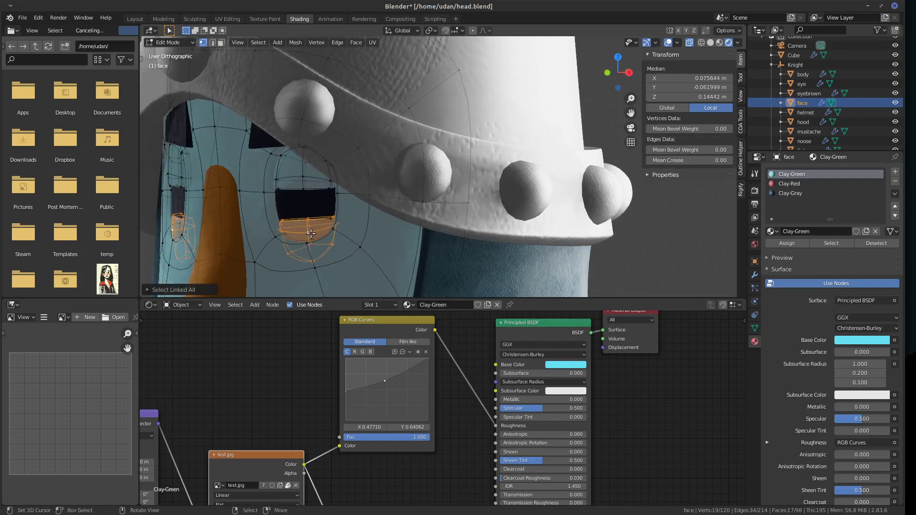
{"action": "key", "text": "g"}
{"action": "key", "text": "y"}
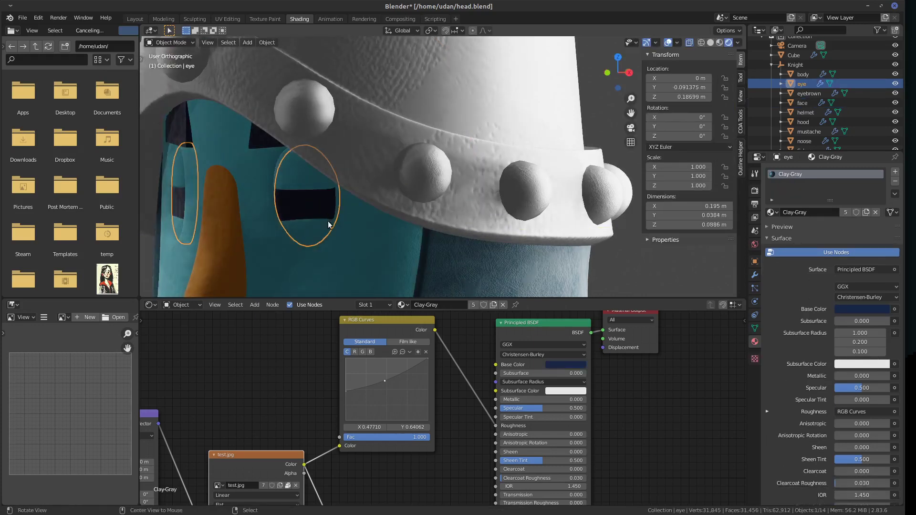
Move the eye object along Y to about -0.0901 m so it fits behind the eyelids.
{"action": "key", "text": "g"}
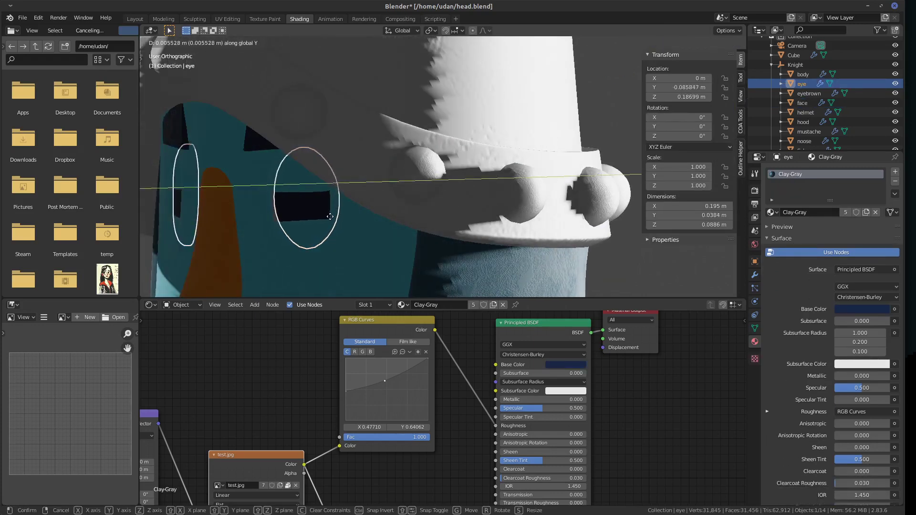
{"action": "left_click", "coordinate": [327, 223]}
{"action": "middle_click_drag", "start_coordinate": [326, 223], "coordinate": [304, 168]}
{"action": "scroll", "coordinate": [306, 169], "scroll_direction": "up", "scroll_amount": 2}
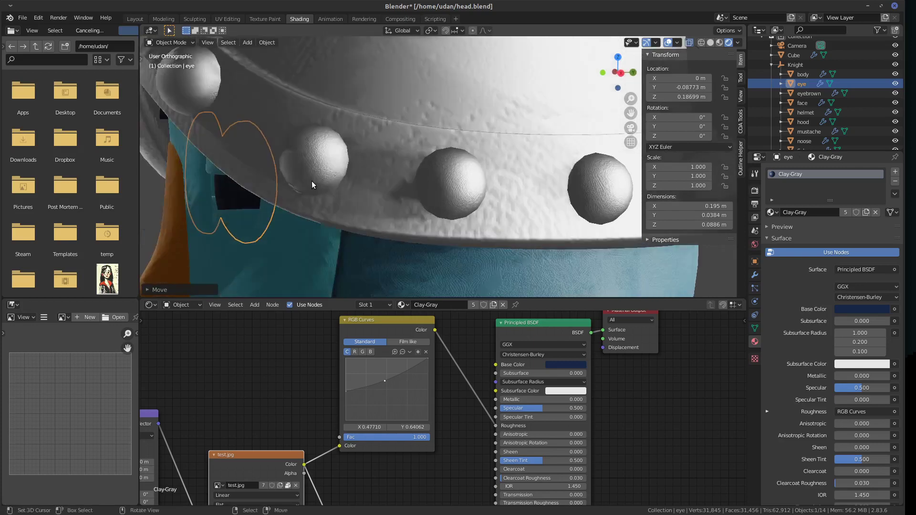
{"action": "key", "text": "g"}
{"action": "key", "text": "y"}
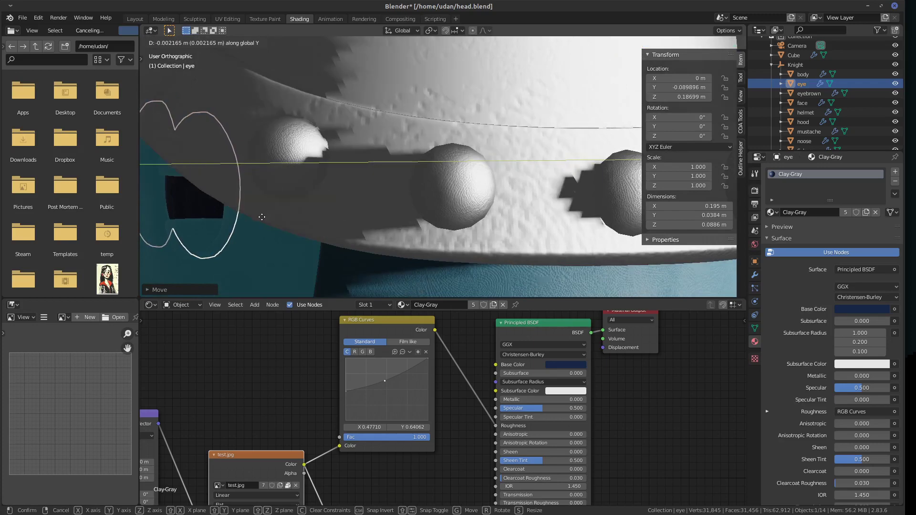
{"action": "left_click", "coordinate": [259, 216]}
Try shifting the linked upper and lower eyelids in the face mesh together by about -0.005 m along Y.
{"action": "key", "text": "KP_1"}
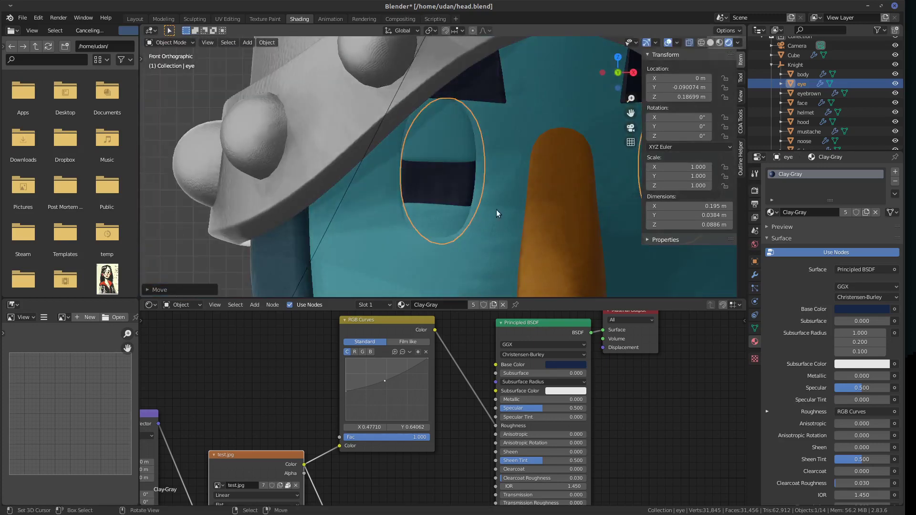
{"action": "left_click", "coordinate": [453, 221]}
{"action": "key", "text": "Tab"}
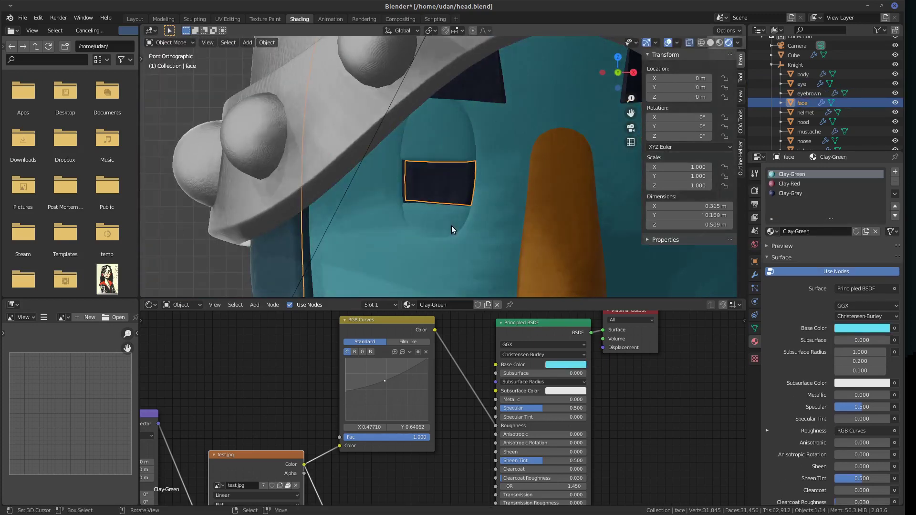
{"action": "key", "text": "alt+z"}
{"action": "left_click", "coordinate": [475, 207], "text": "shift"}
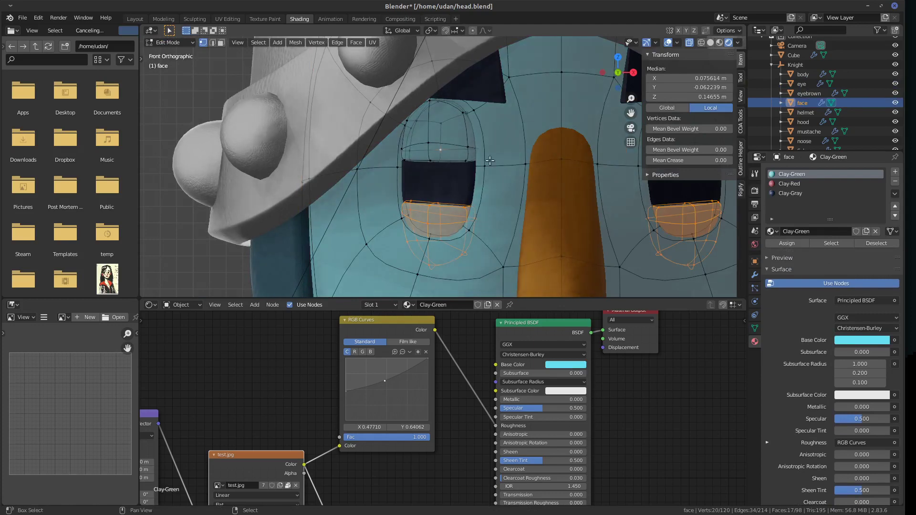
{"action": "middle_click_drag", "start_coordinate": [490, 161], "coordinate": [417, 179]}
{"action": "key", "text": "ctrl+l"}
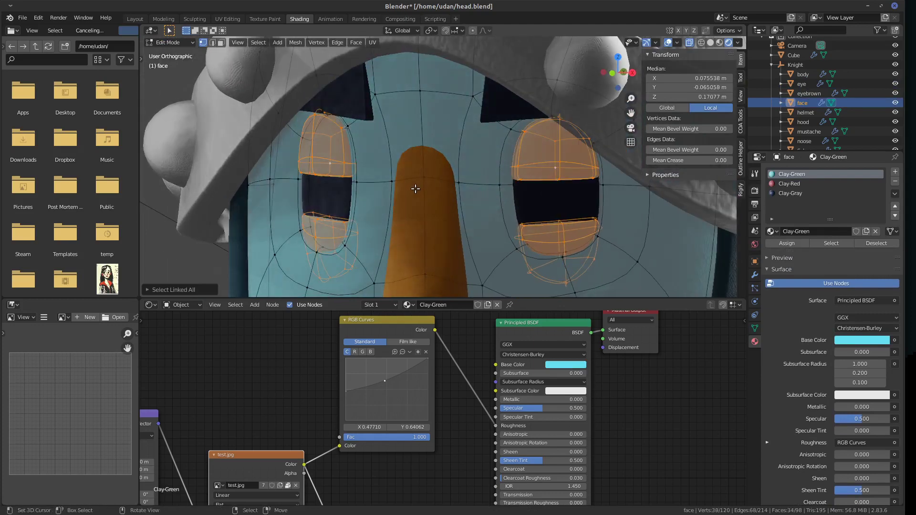
{"action": "key", "text": "g"}
{"action": "key", "text": "y"}
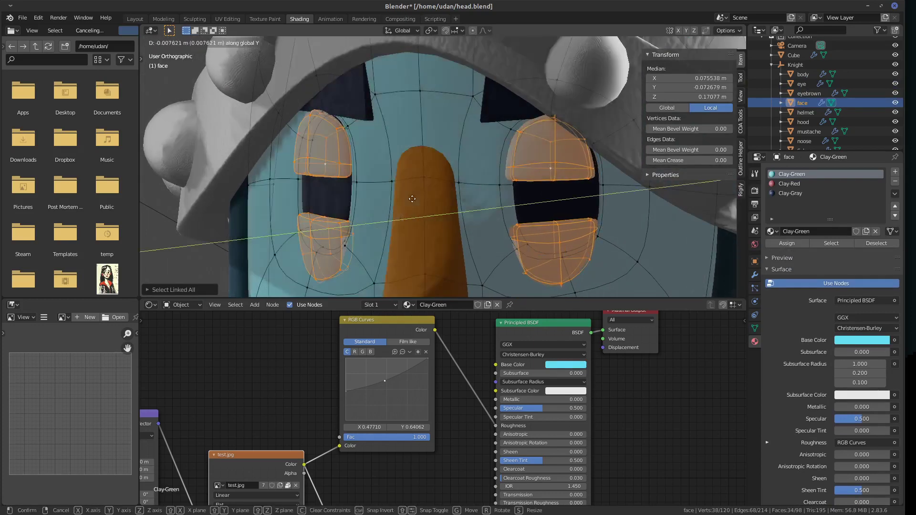
{"action": "left_click", "coordinate": [420, 195]}
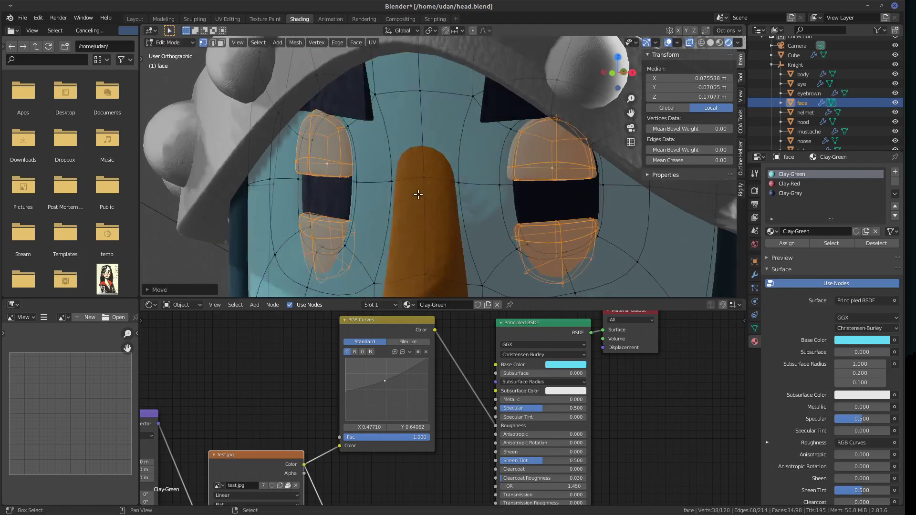
{"action": "key", "text": "Tab"}
{"action": "middle_click_drag", "start_coordinate": [420, 196], "coordinate": [528, 229]}
Select the whole linked lower eyelid, lower it about 0.0185 m along Z and adjust its position along Y.
{"action": "key", "text": "Tab"}
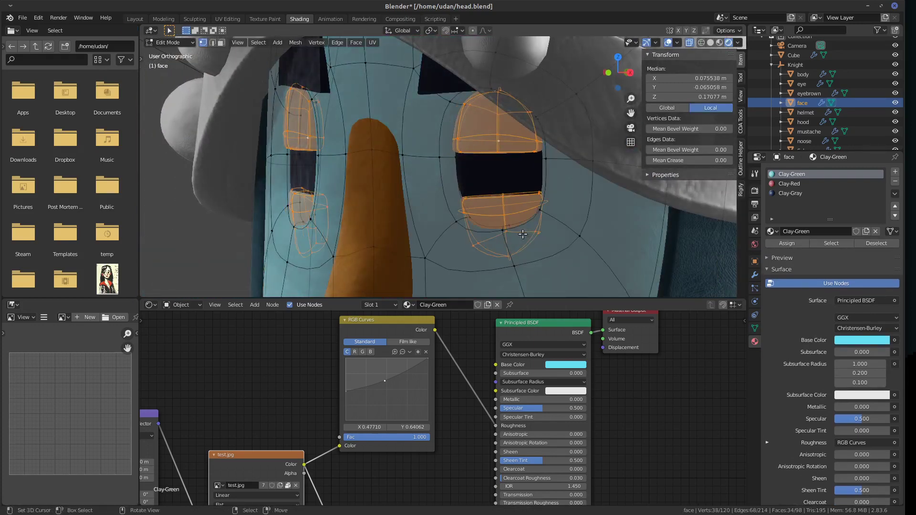
{"action": "key", "text": "Tab"}
{"action": "key", "text": "Tab"}
{"action": "left_click", "coordinate": [510, 208]}
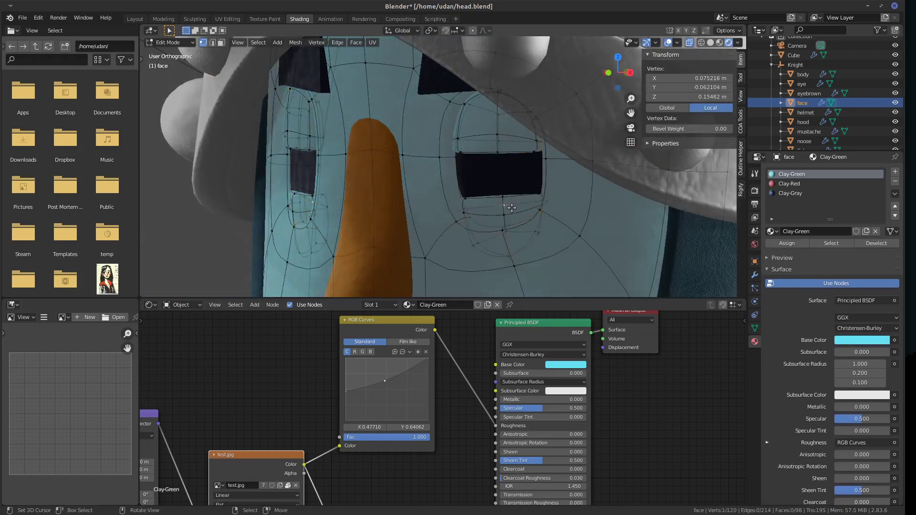
{"action": "key", "text": "ctrl+l"}
{"action": "key", "text": "g"}
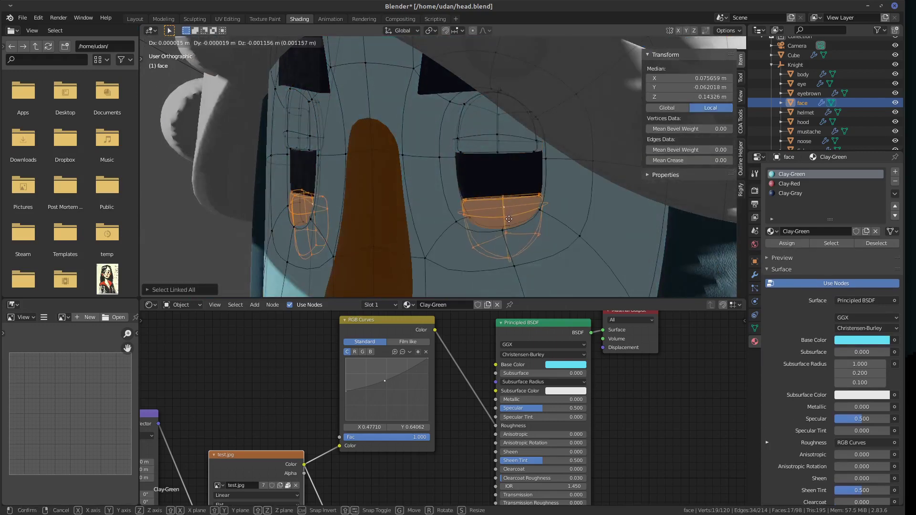
{"action": "key", "text": "z"}
{"action": "left_click", "coordinate": [512, 245]}
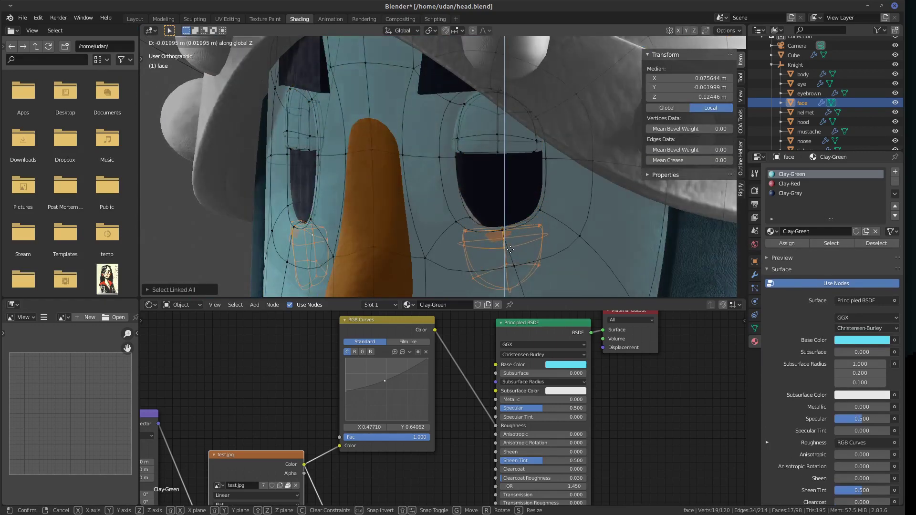
{"action": "key", "text": "g"}
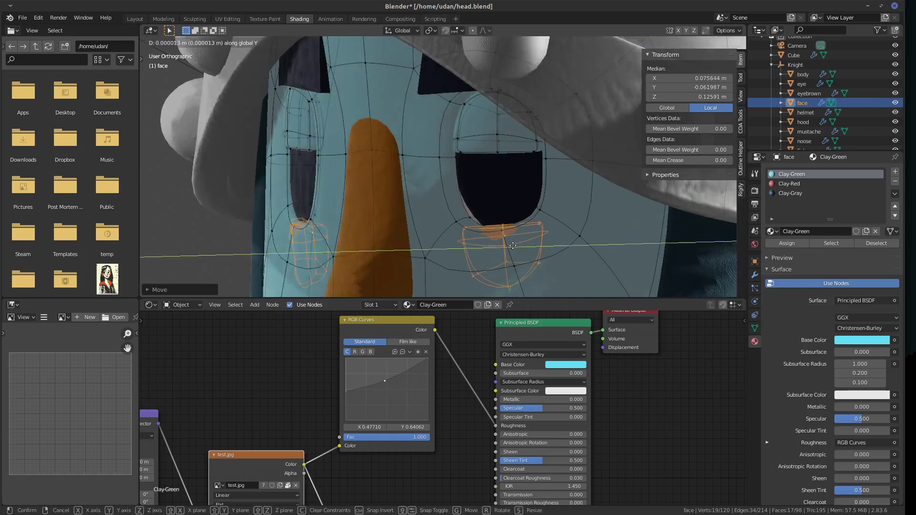
{"action": "key", "text": "y"}
Select the whole linked upper eyelid, raise it about 0.004 m along Z and shift it about 0.0029 m along Y.
{"action": "left_click", "coordinate": [500, 133]}
{"action": "left_click", "coordinate": [508, 152], "text": "alt"}
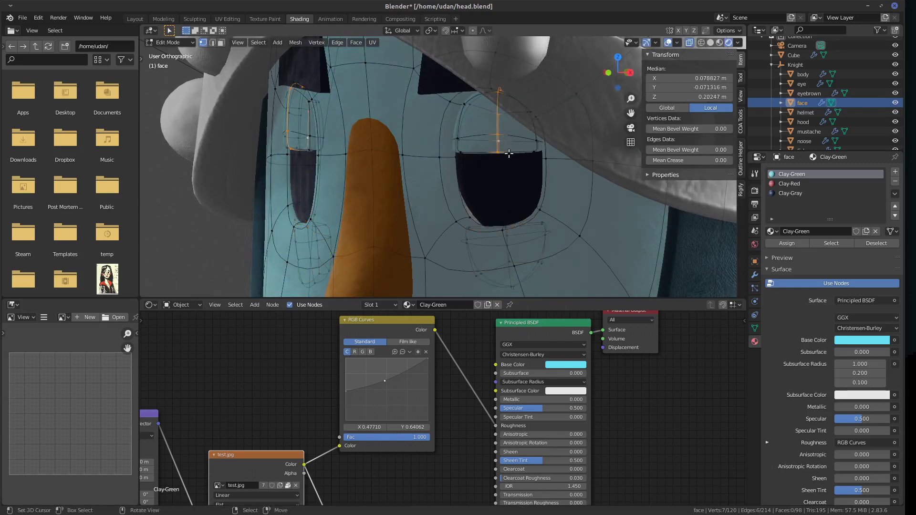
{"action": "key", "text": "ctrl+l"}
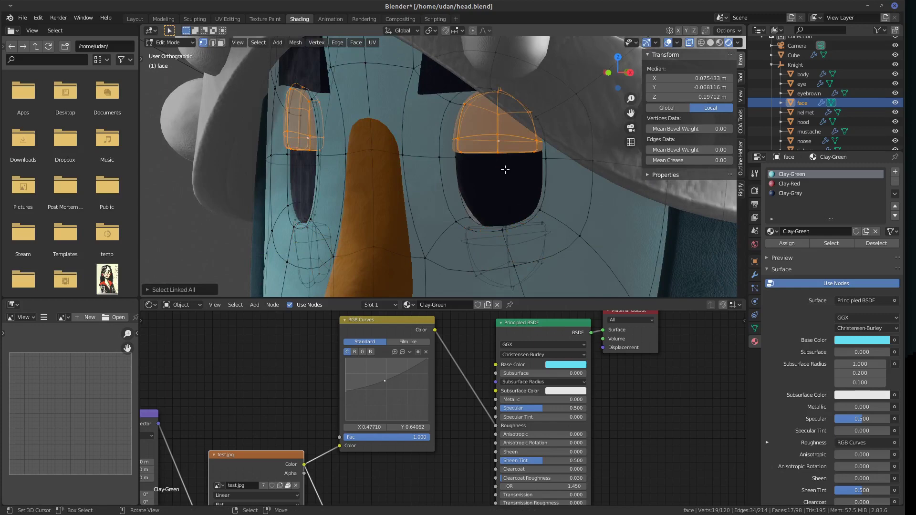
{"action": "key", "text": "g"}
{"action": "key", "text": "z"}
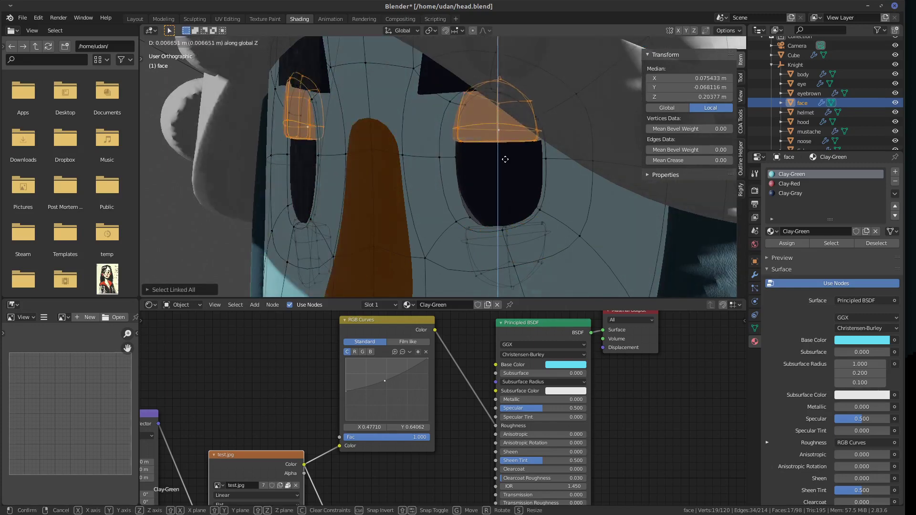
{"action": "left_click", "coordinate": [504, 157]}
{"action": "key", "text": "g"}
{"action": "key", "text": "y"}
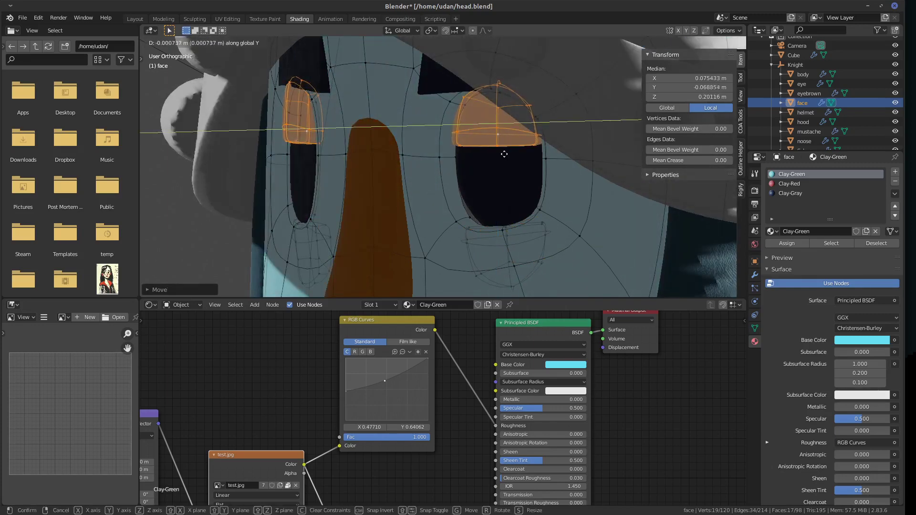
{"action": "left_click", "coordinate": [506, 143]}
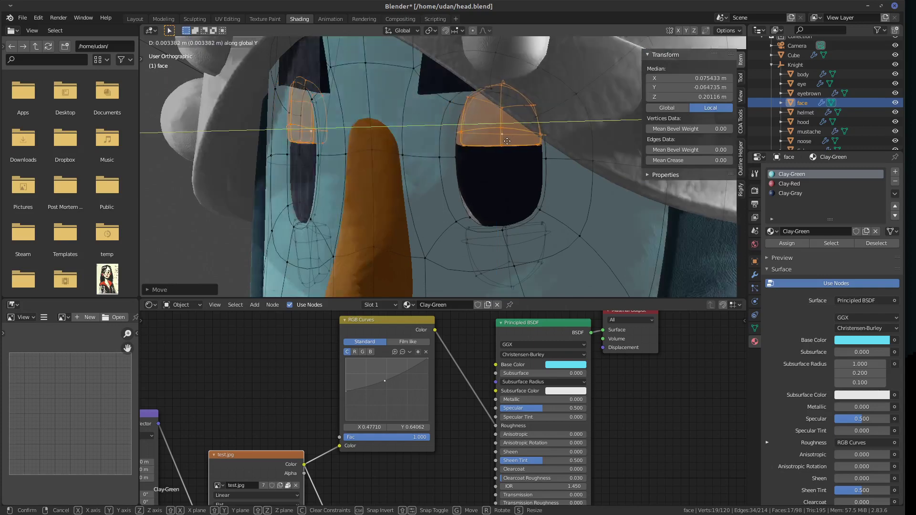
Rip the face vertex beneath the eye and place the ripped copy about 0.02 m lower.
{"action": "key", "text": "Tab"}
{"action": "middle_click_drag", "start_coordinate": [511, 167], "coordinate": [567, 181]}
{"action": "middle_click_drag", "start_coordinate": [585, 262], "coordinate": [548, 205], "text": "shift"}
{"action": "key", "text": "Tab"}
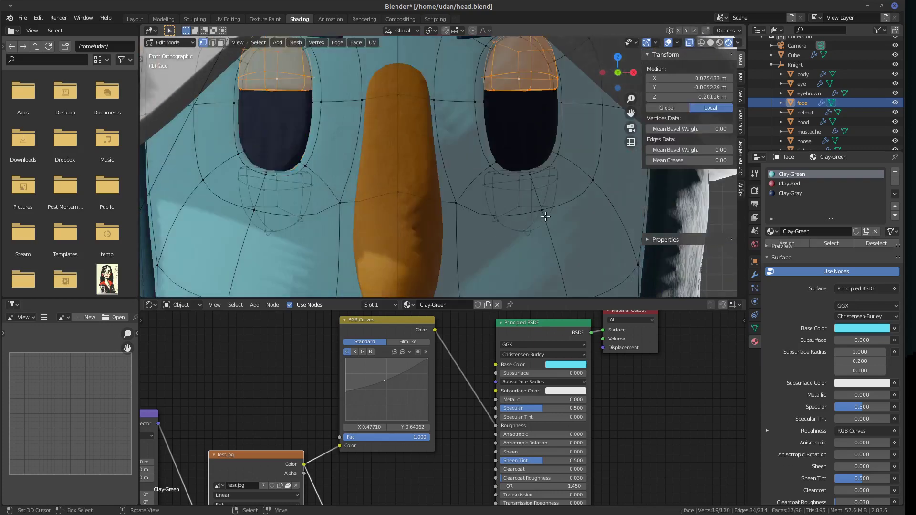
{"action": "middle_click_drag", "start_coordinate": [547, 239], "coordinate": [554, 198]}
{"action": "left_click", "coordinate": [554, 197]}
{"action": "left_click", "coordinate": [504, 217]}
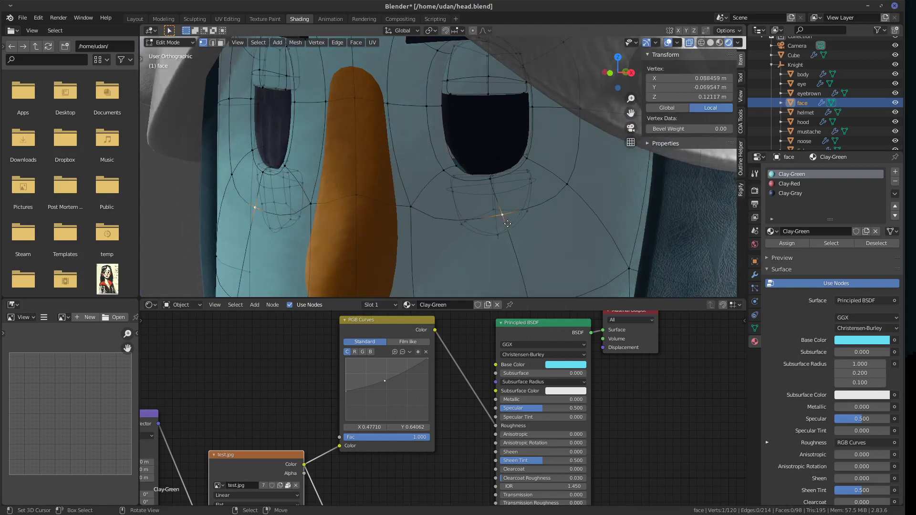
{"action": "key", "text": "v"}
{"action": "left_click", "coordinate": [477, 235]}
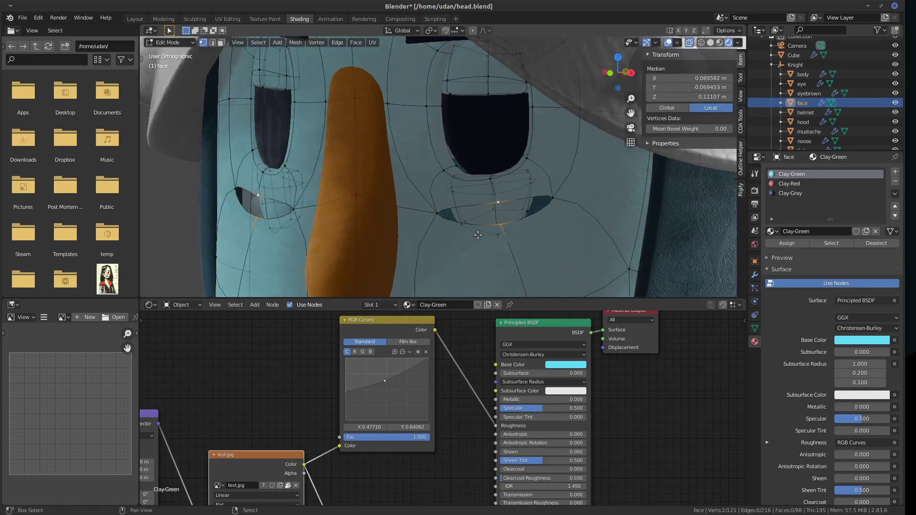
Select the four vertices around the opening beneath the eye and fill them with a face.
{"action": "left_click", "coordinate": [439, 217], "text": "shift"}
{"action": "left_click", "coordinate": [553, 199], "text": "shift"}
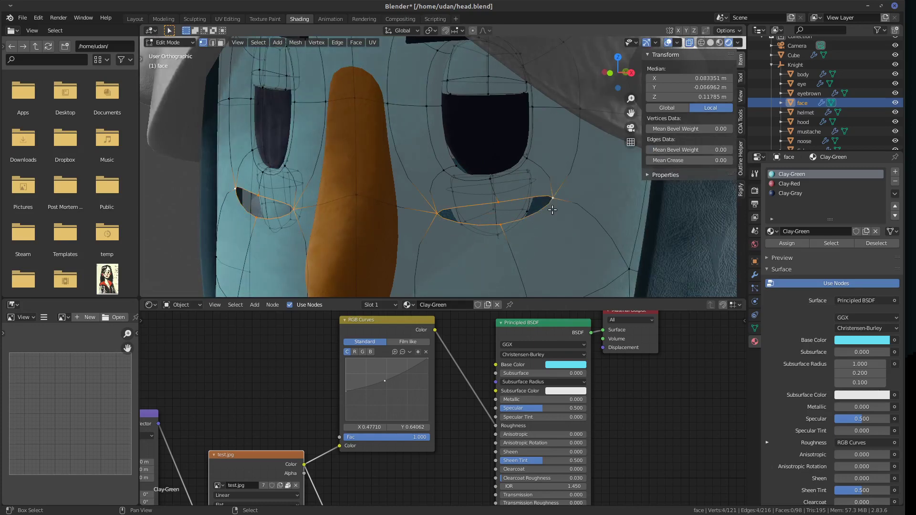
{"action": "key", "text": "f"}
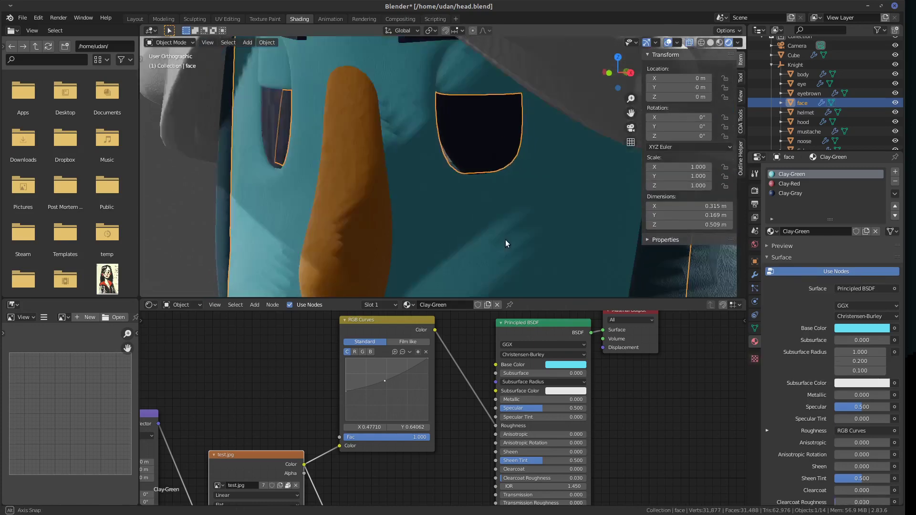
Shift the upper vertex of the new under-eye face about -0.0119 m along Y and lower it about 0.0286 m.
{"action": "middle_click_drag", "start_coordinate": [500, 231], "coordinate": [412, 213]}
{"action": "left_click", "coordinate": [423, 247]}
{"action": "key", "text": "g"}
{"action": "key", "text": "y"}
{"action": "left_click", "coordinate": [438, 249]}
{"action": "key", "text": "g"}
{"action": "key", "text": "y"}
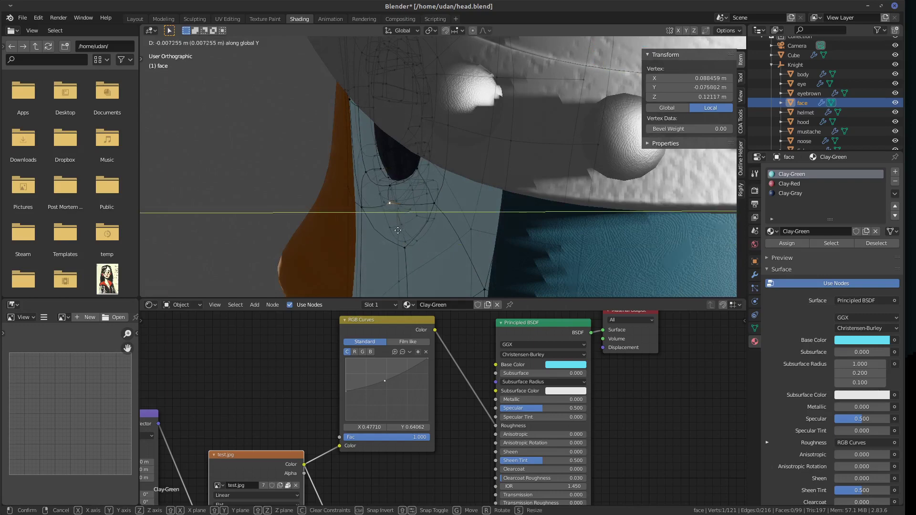
{"action": "left_click", "coordinate": [399, 233]}
{"action": "key", "text": "KP_1"}
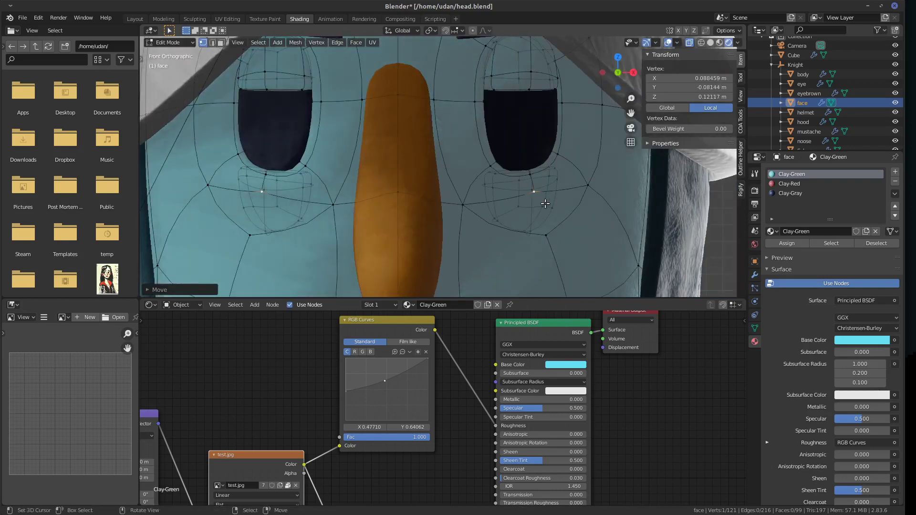
{"action": "key", "text": "g"}
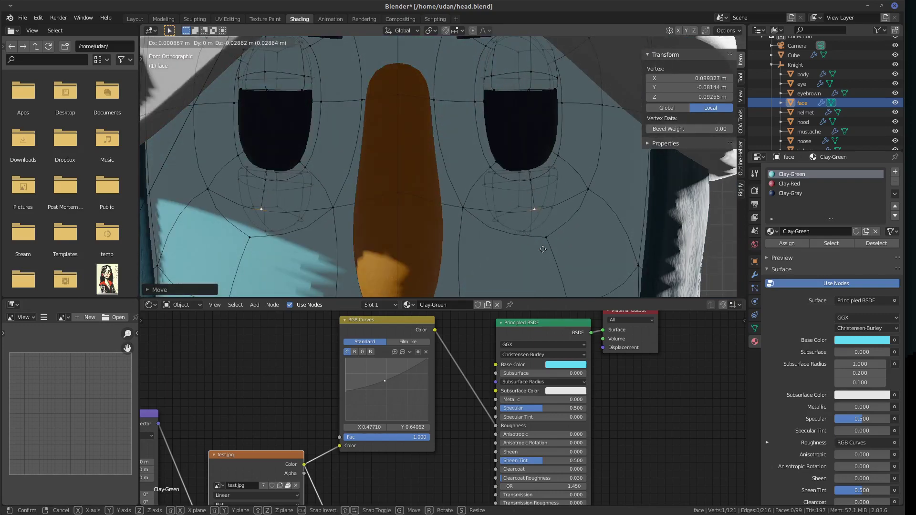
{"action": "left_click", "coordinate": [543, 249]}
Knife-cut an edge from the repositioned under-eye vertex to the vertex just below it, and leave mesh editing.
{"action": "left_click", "coordinate": [546, 237]}
{"action": "left_click", "coordinate": [535, 211], "text": "shift"}
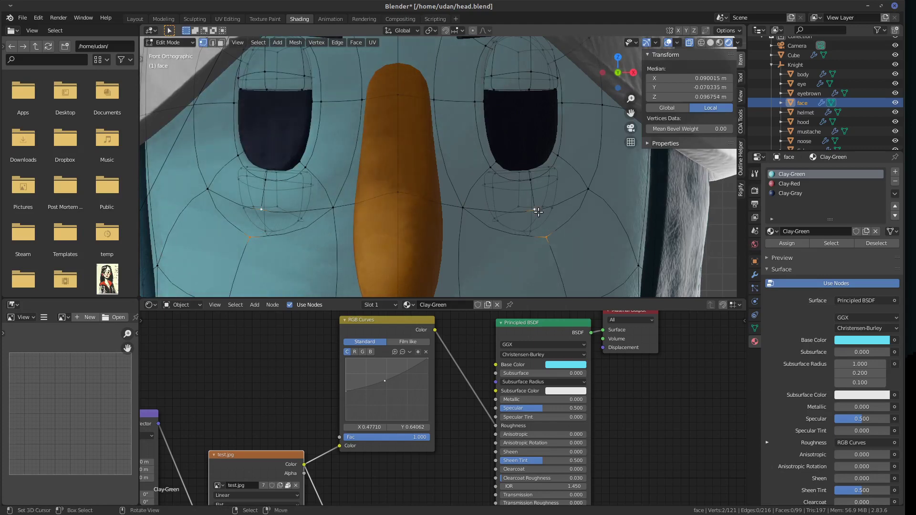
{"action": "key", "text": "k"}
{"action": "left_click", "coordinate": [535, 210]}
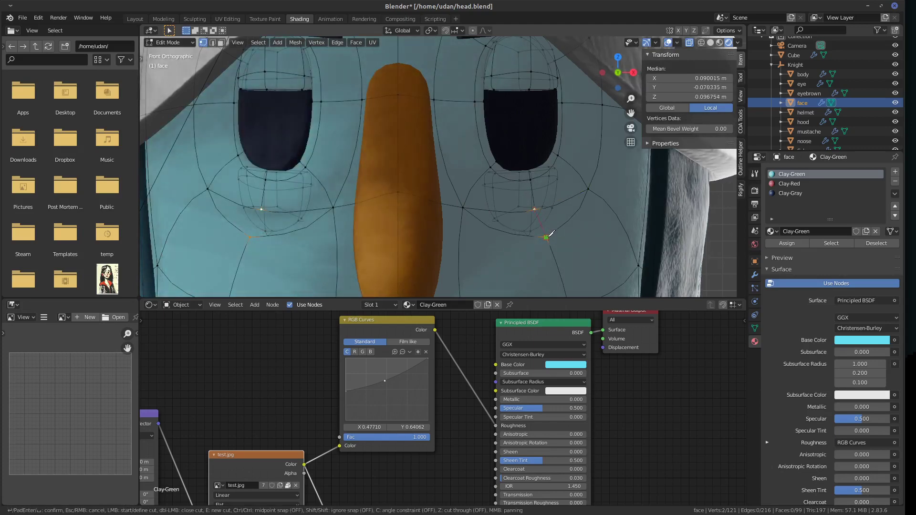
{"action": "left_click", "coordinate": [546, 237]}
{"action": "key", "text": "Return"}
{"action": "key", "text": "Tab"}
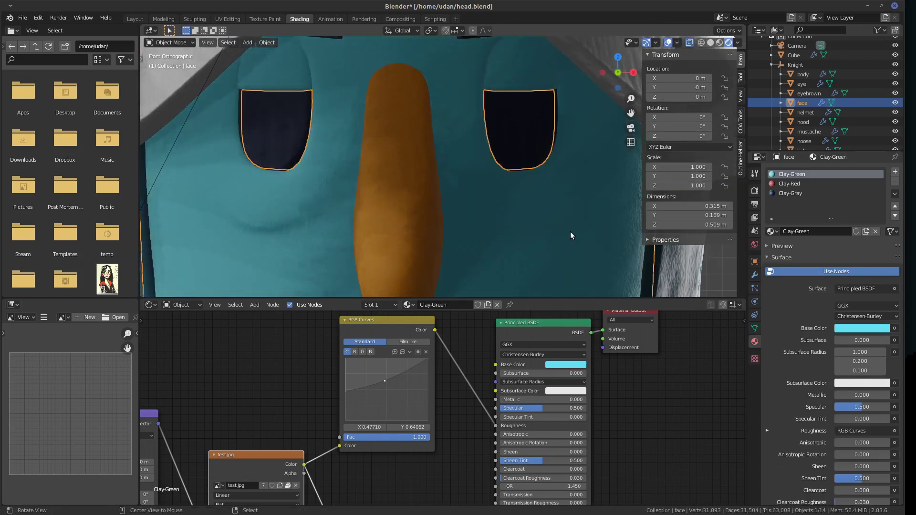
Select all linked geometry of the face mesh and unwrap its UVs.
{"action": "middle_click_drag", "start_coordinate": [570, 230], "coordinate": [544, 233]}
{"action": "key", "text": "Tab"}
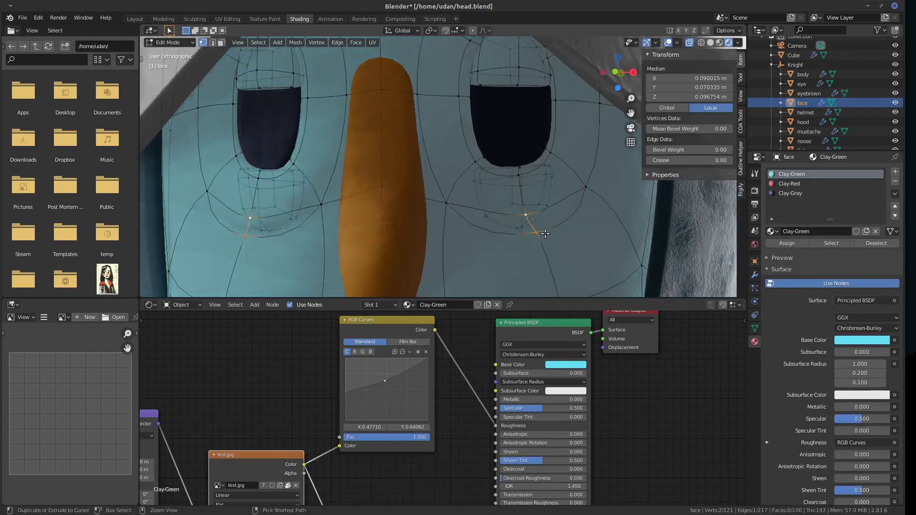
{"action": "key", "text": "ctrl+l"}
{"action": "key", "text": "u"}
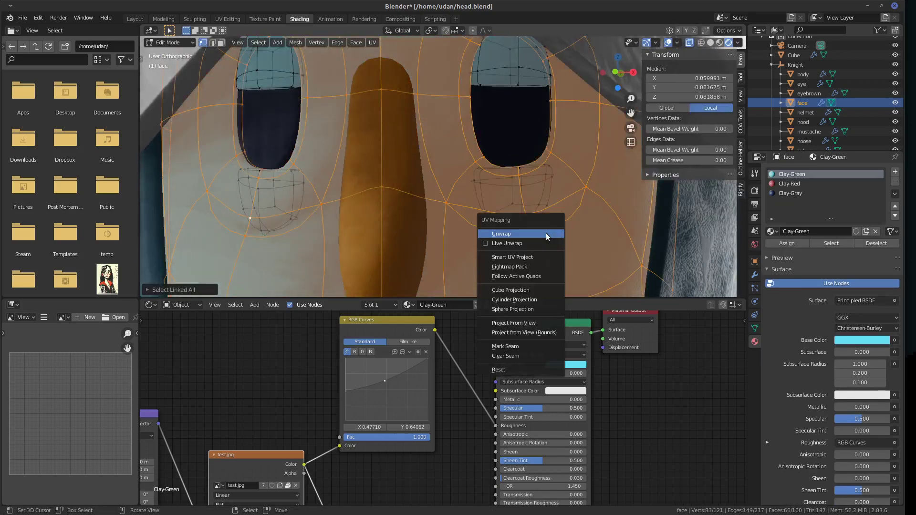
{"action": "left_click", "coordinate": [547, 232]}
{"action": "key", "text": "Tab"}
Raise the under-eye fold's lower vertices slightly and place the vertex beside the nose at about Y -0.0857 m, Z 0.1189 m.
{"action": "middle_click_drag", "start_coordinate": [552, 230], "coordinate": [426, 235]}
{"action": "key", "text": "Tab"}
{"action": "left_click", "coordinate": [447, 239]}
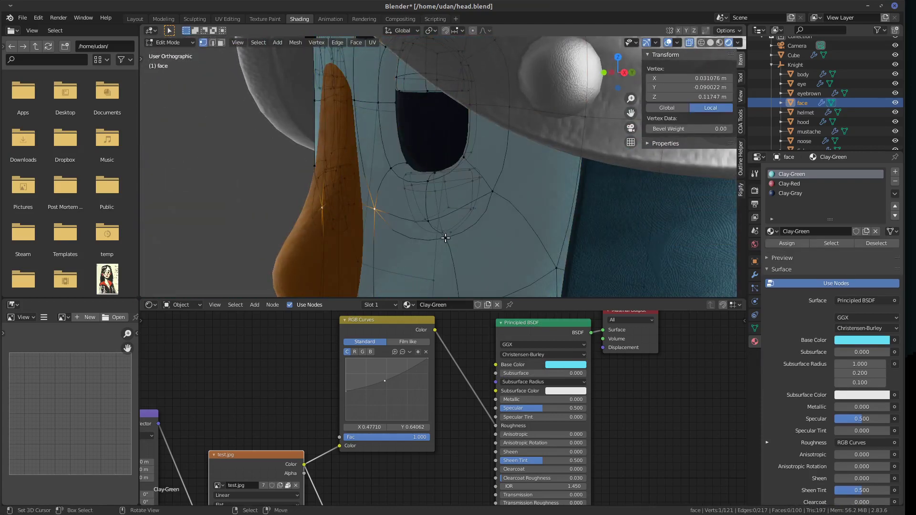
{"action": "key", "text": "KP_3"}
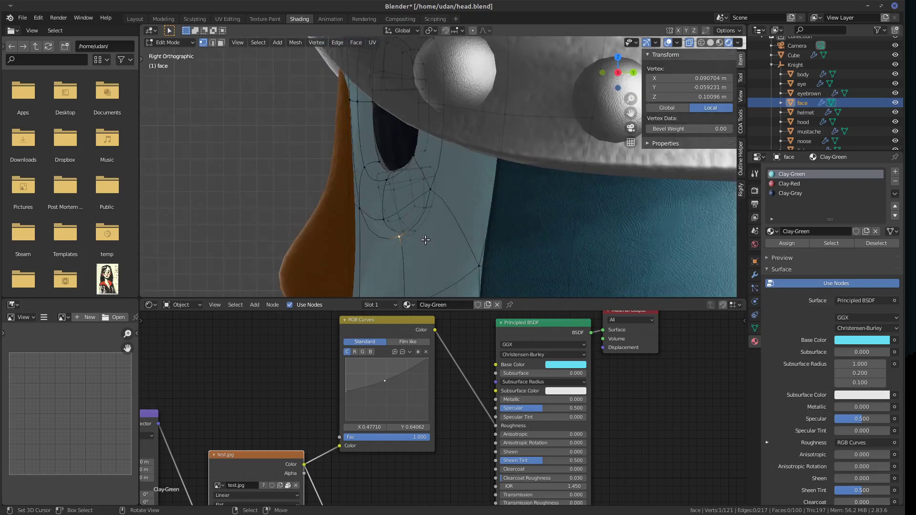
{"action": "key", "text": "g"}
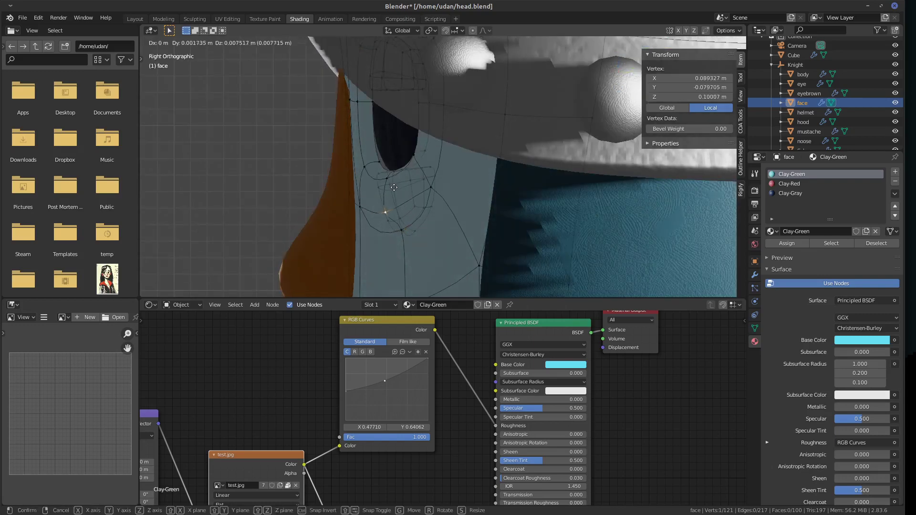
{"action": "left_click", "coordinate": [381, 205]}
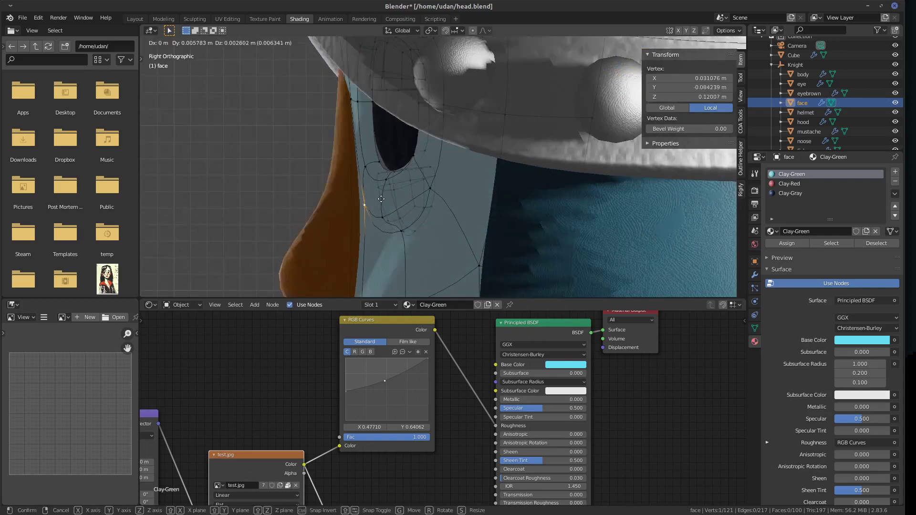
{"action": "key", "text": "Tab"}
Examine the reshaped under-eye area from several angles and through the camera.
{"action": "middle_click_drag", "start_coordinate": [448, 234], "coordinate": [537, 204]}
{"action": "scroll", "coordinate": [524, 239], "scroll_direction": "down", "scroll_amount": 8}
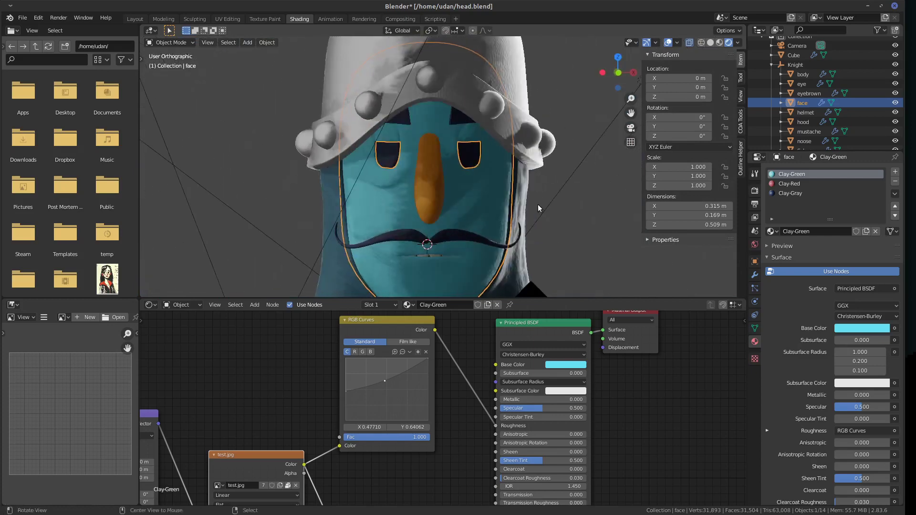
{"action": "key", "text": "Tab"}
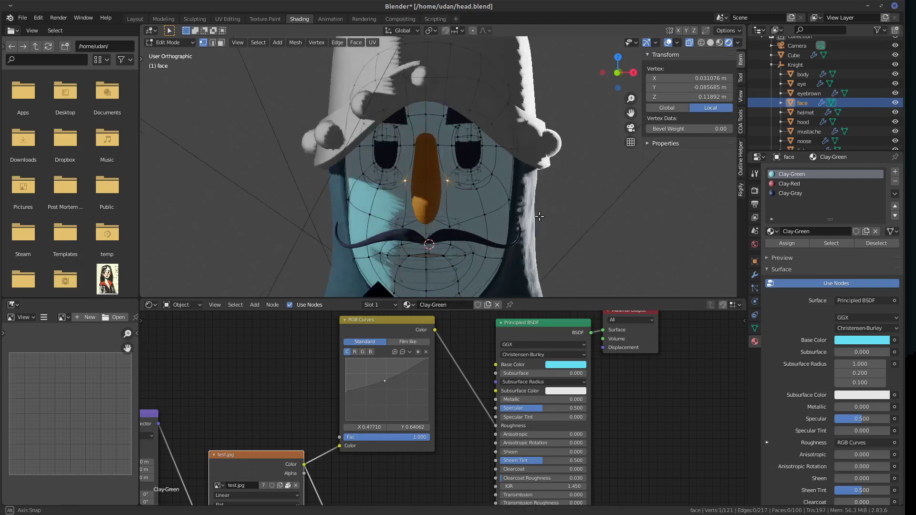
{"action": "key", "text": "Tab"}
{"action": "middle_click_drag", "start_coordinate": [539, 215], "coordinate": [565, 218]}
{"action": "key", "text": "KP_1"}
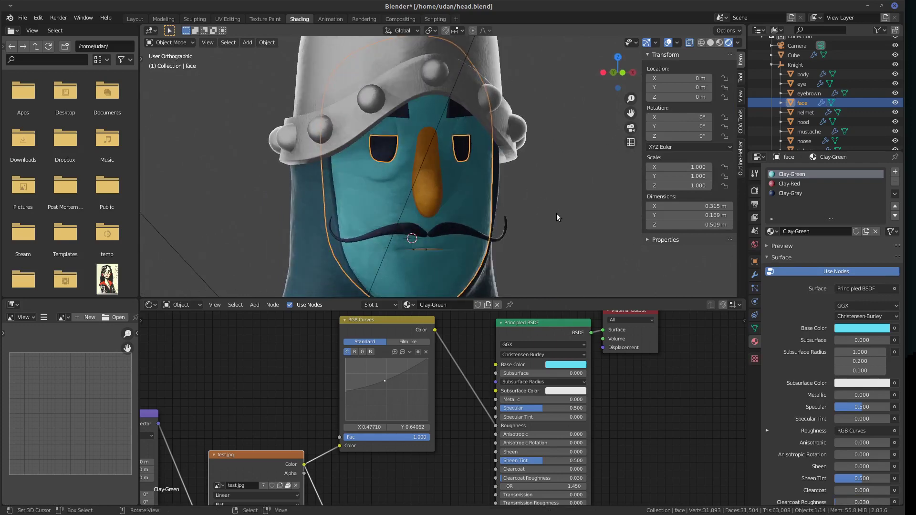
{"action": "key", "text": "KP_0"}
{"action": "scroll", "coordinate": [551, 220], "scroll_direction": "down", "scroll_amount": 5}
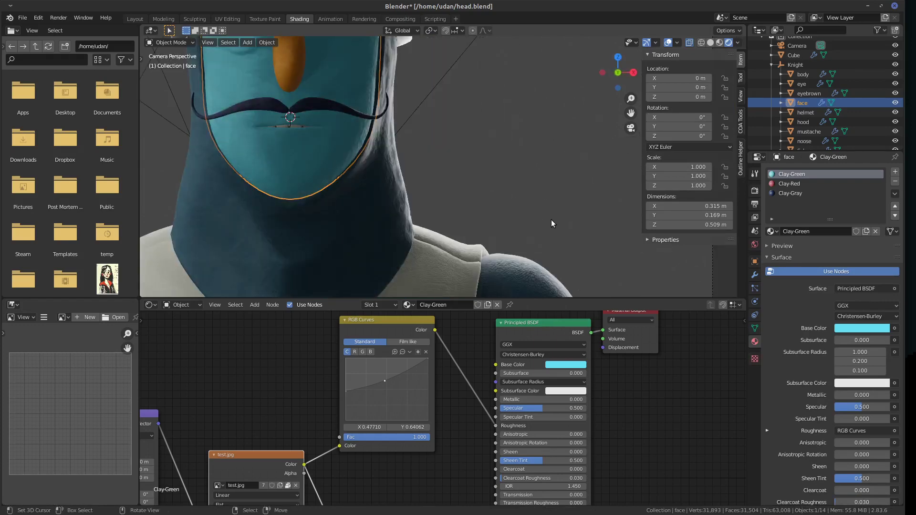
Try rotating the Knight empty to -8.5° about X, and clear its rotation.
{"action": "middle_click_drag", "start_coordinate": [526, 221], "coordinate": [548, 138], "text": "shift"}
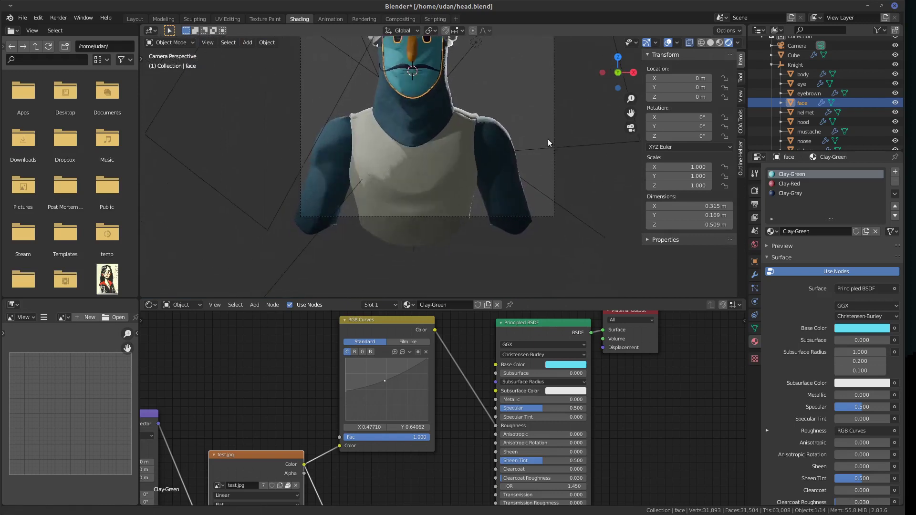
{"action": "left_click", "coordinate": [420, 252]}
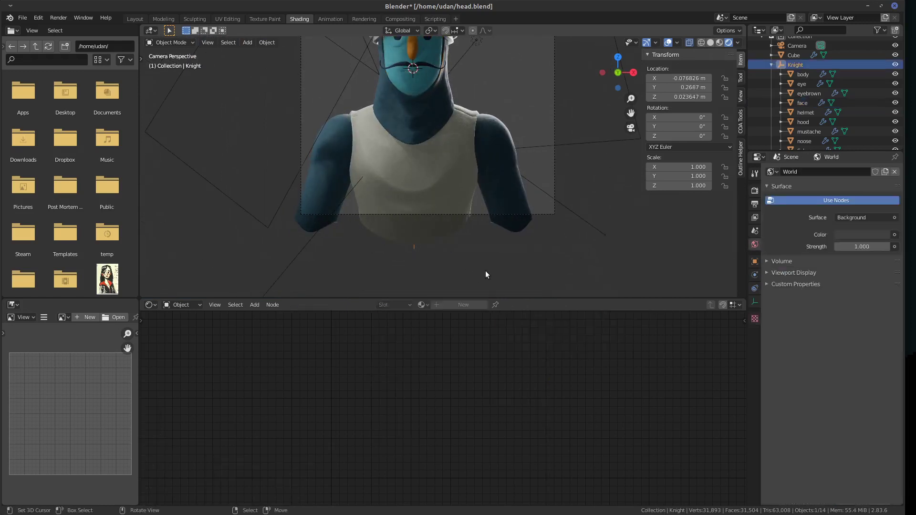
{"action": "left_click", "coordinate": [755, 261]}
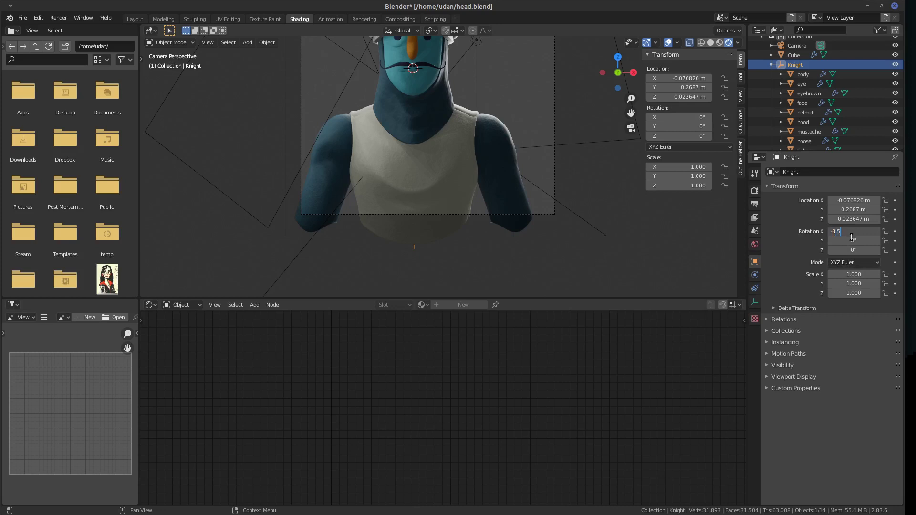
{"action": "left_click", "coordinate": [851, 237]}
{"action": "type", "text": "-8.5"}
{"action": "key", "text": "Return"}
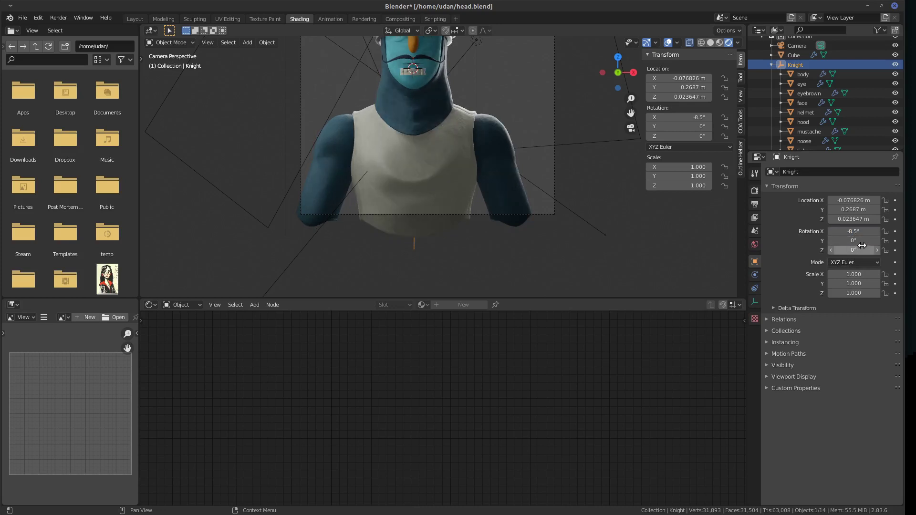
{"action": "key", "text": "alt+r"}
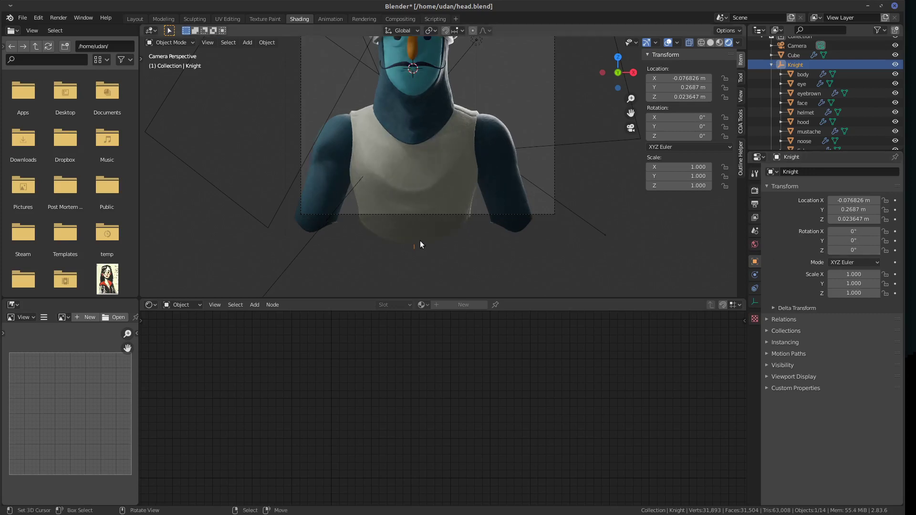
Select all mesh objects and add the Knight empty to the selection as the active object.
{"action": "left_click", "coordinate": [236, 42]}
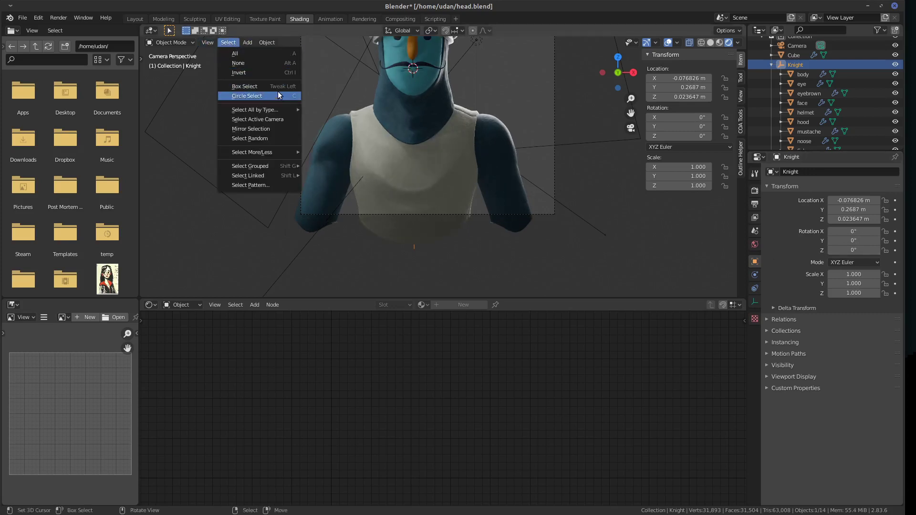
{"action": "mouse_move", "coordinate": [281, 109]}
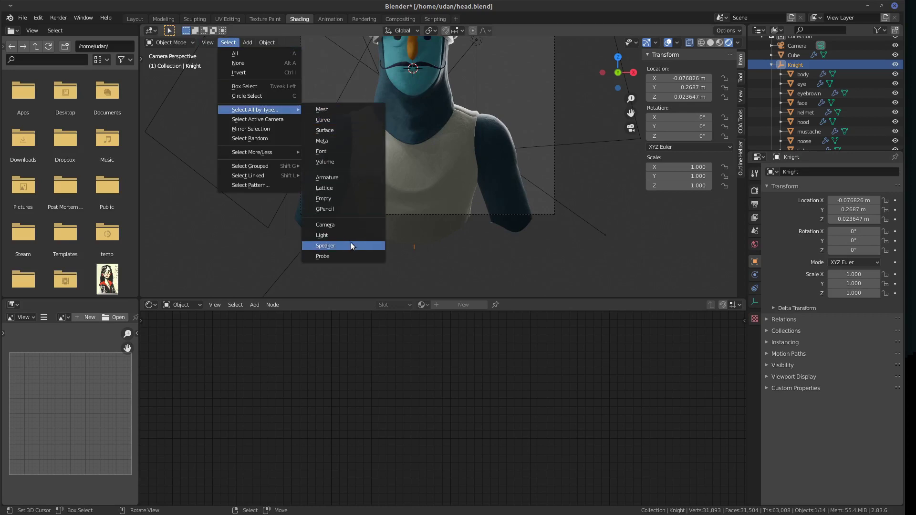
{"action": "left_click", "coordinate": [342, 110]}
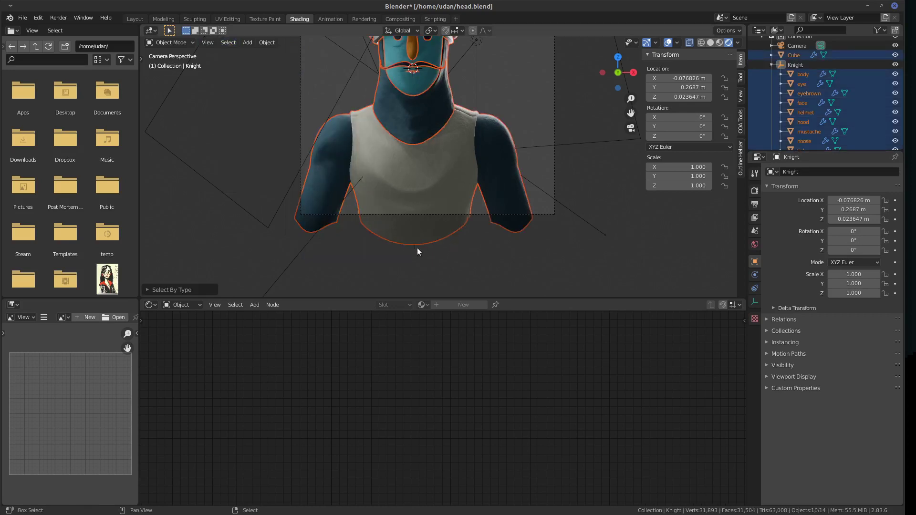
{"action": "left_click", "coordinate": [418, 249], "text": "shift"}
{"action": "left_click", "coordinate": [415, 248], "text": "shift"}
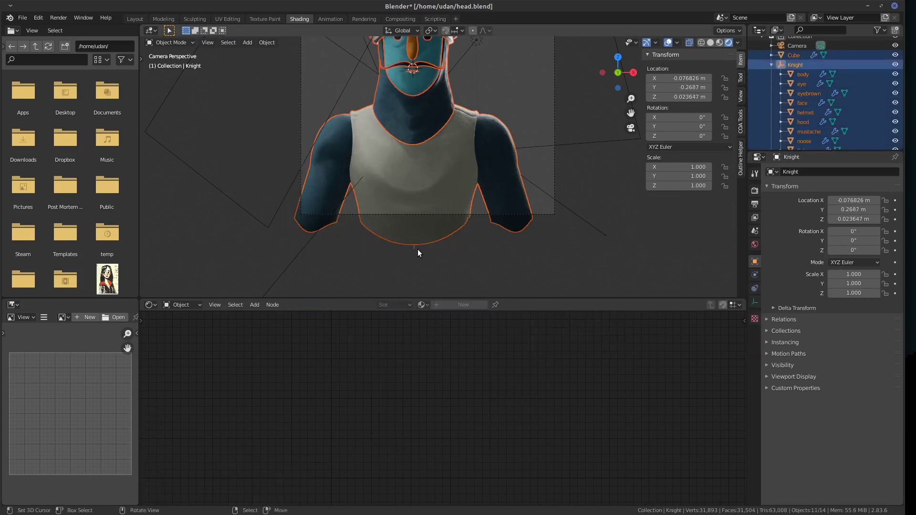
Try parenting the selected meshes to the Knight empty without preserving their placement, and undo it.
{"action": "key", "text": "ctrl+p"}
{"action": "left_click", "coordinate": [421, 249]}
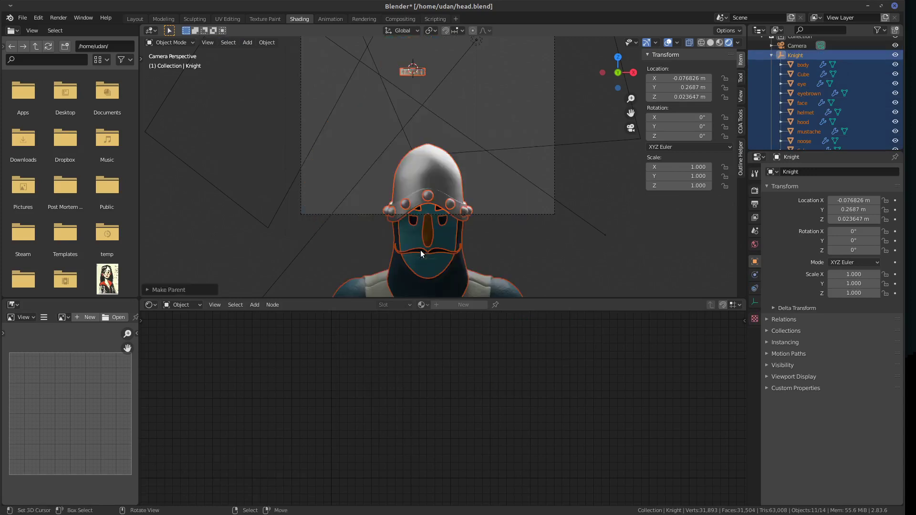
{"action": "key", "text": "ctrl+z"}
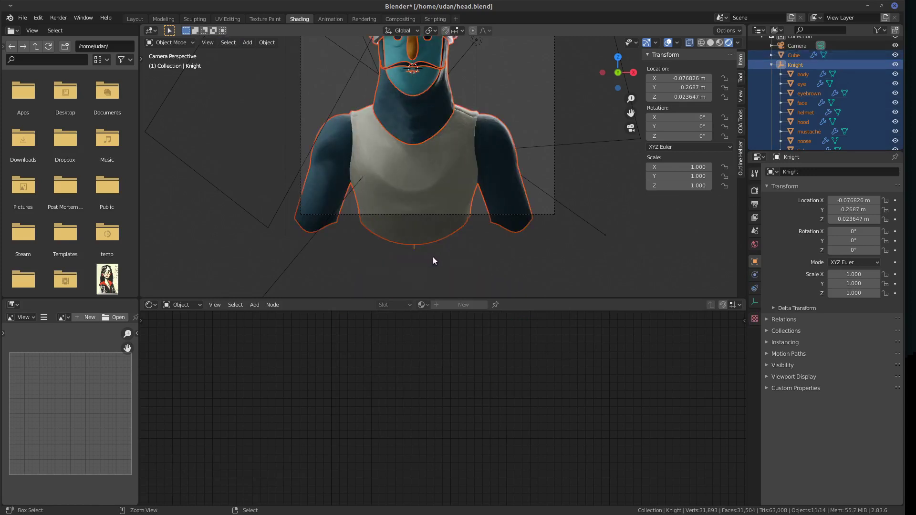
Parent the selected meshes to the Knight empty with their placement preserved, and leave only the empty selected.
{"action": "key", "text": "ctrl+p"}
{"action": "left_click", "coordinate": [430, 268]}
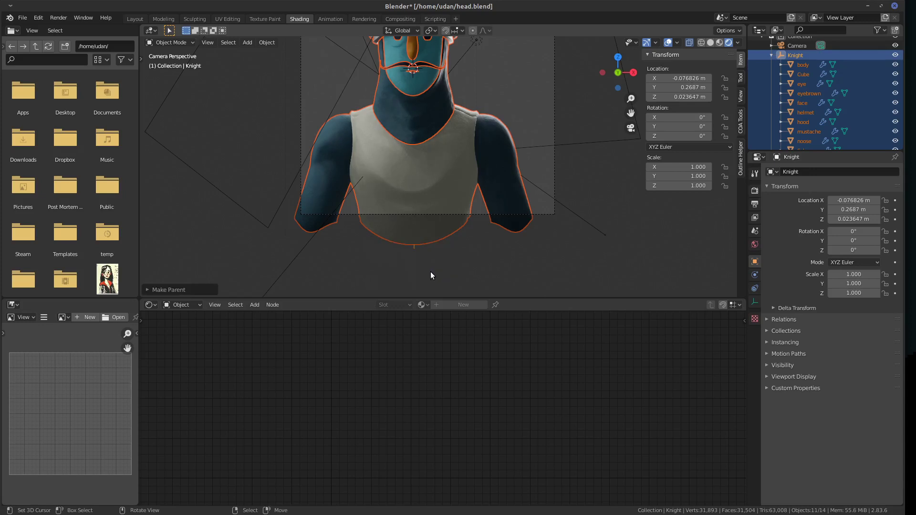
{"action": "left_click", "coordinate": [419, 254]}
{"action": "left_click", "coordinate": [416, 251]}
{"action": "left_click", "coordinate": [416, 251]}
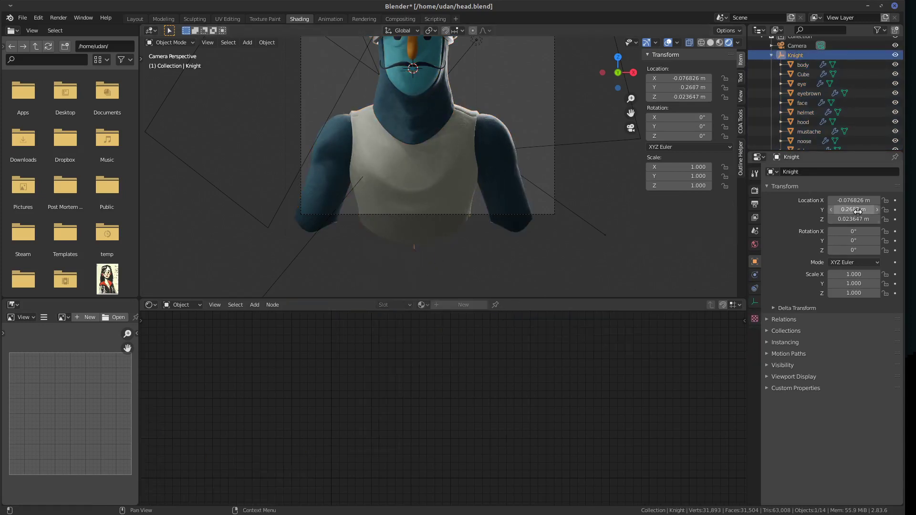
Set the Knight empty's rotation to -8.5° on X, 3° on Y and 18° on Z.
{"action": "left_click", "coordinate": [853, 232]}
{"action": "type", "text": "0d"}
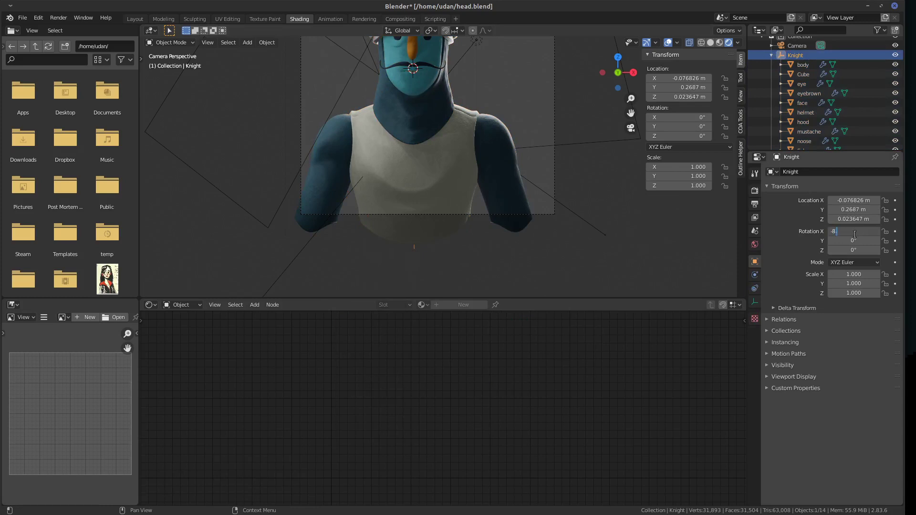
{"action": "key", "text": "Return"}
{"action": "left_click", "coordinate": [853, 241]}
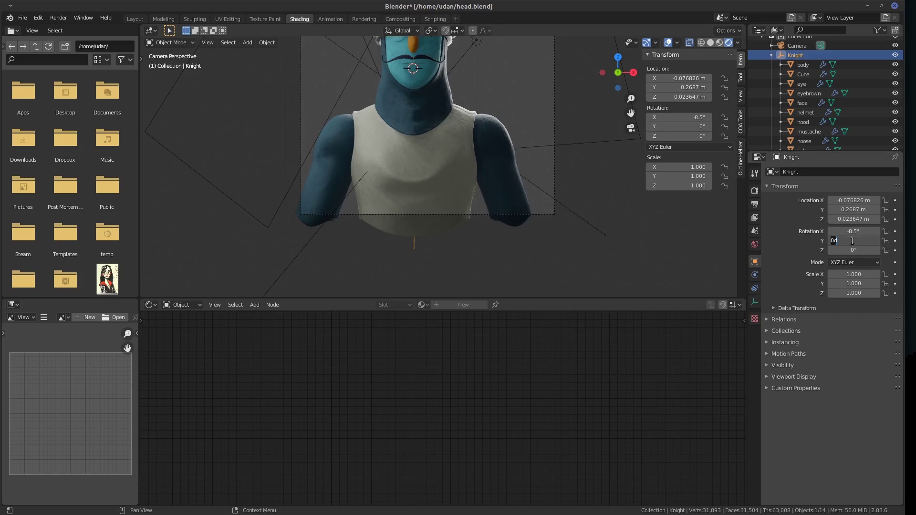
{"action": "key", "text": "Return"}
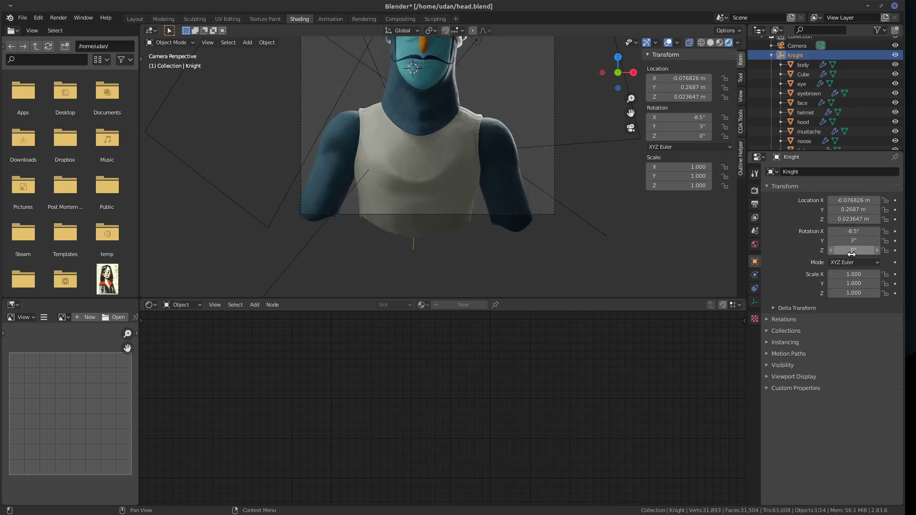
{"action": "left_click", "coordinate": [850, 251]}
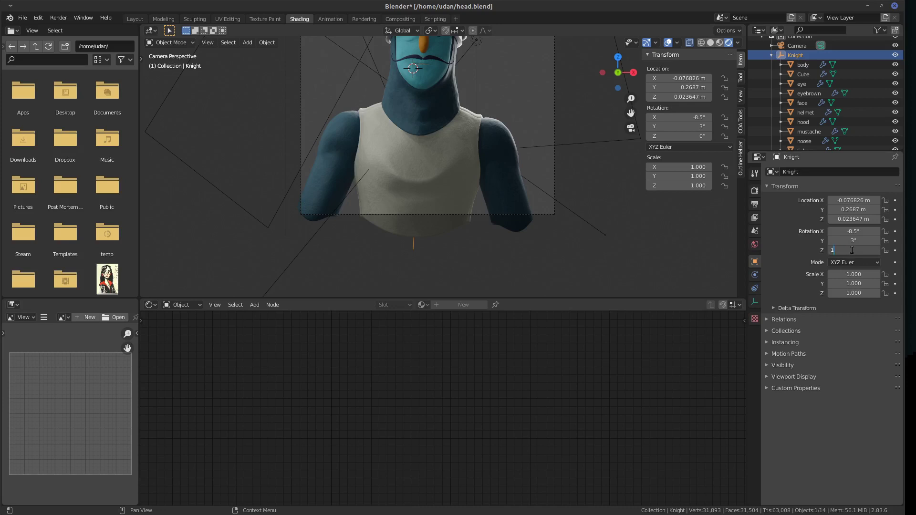
{"action": "type", "text": "18"}
{"action": "key", "text": "Return"}
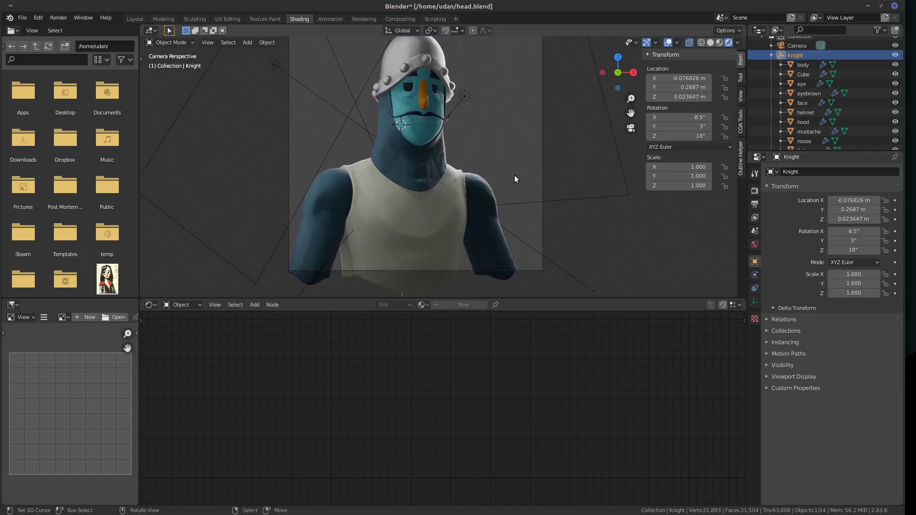
{"action": "scroll", "coordinate": [515, 175], "scroll_direction": "up", "scroll_amount": 1}
{"action": "scroll", "coordinate": [505, 171], "scroll_direction": "up", "scroll_amount": 1}
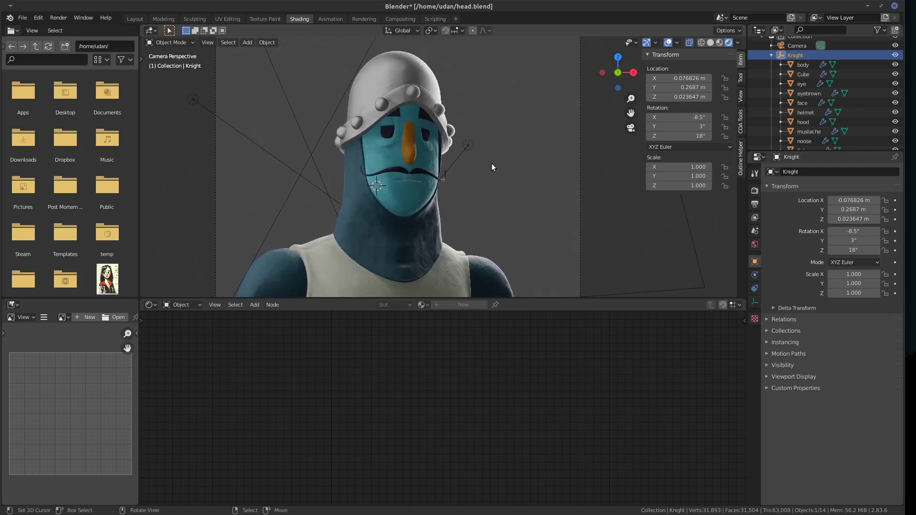
{"action": "key", "text": "r"}
{"action": "key", "text": "r"}
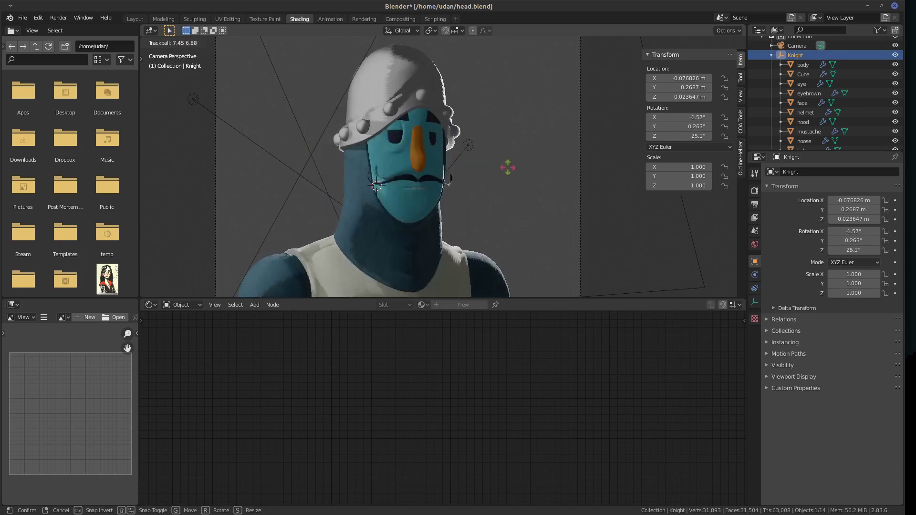
{"action": "right_click", "coordinate": [506, 169]}
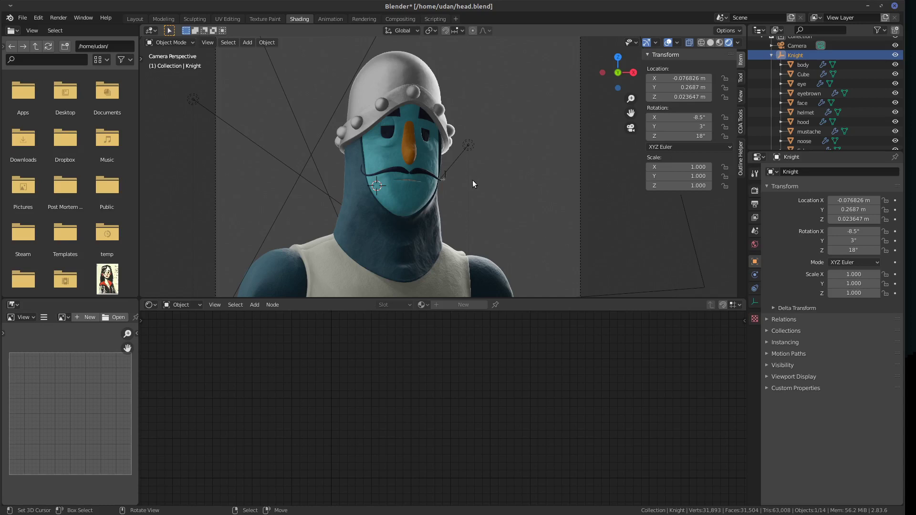
Select the edge loop along the mustache mesh's upper border, and return to object mode.
{"action": "left_click", "coordinate": [445, 180]}
{"action": "key", "text": "Tab"}
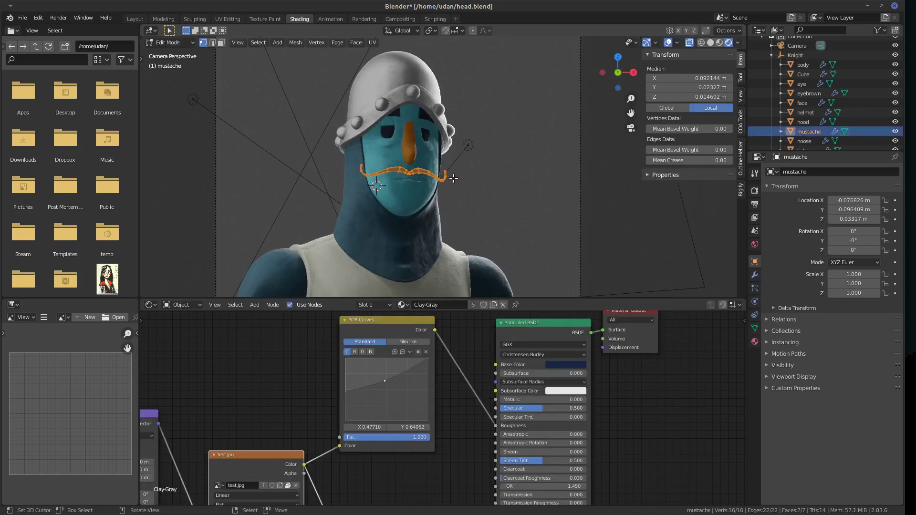
{"action": "scroll", "coordinate": [454, 170], "scroll_direction": "up", "scroll_amount": 5}
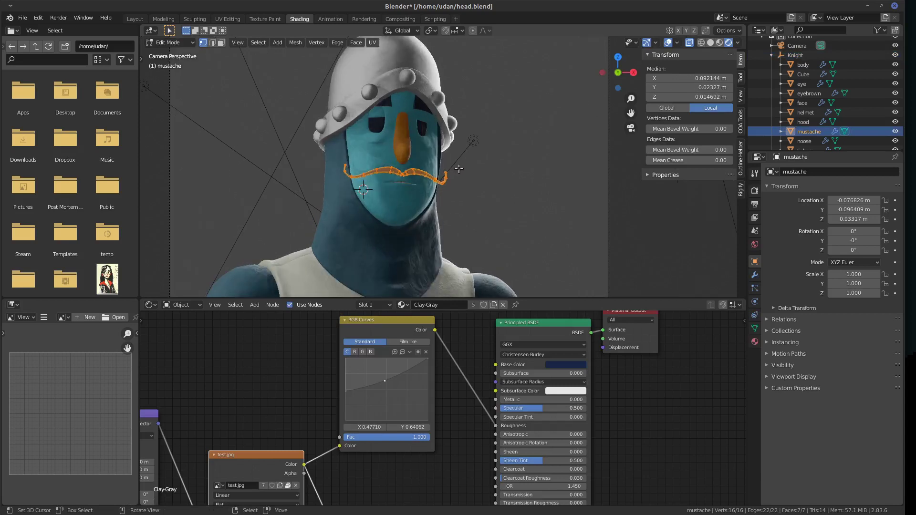
{"action": "left_click", "coordinate": [409, 179], "text": "alt"}
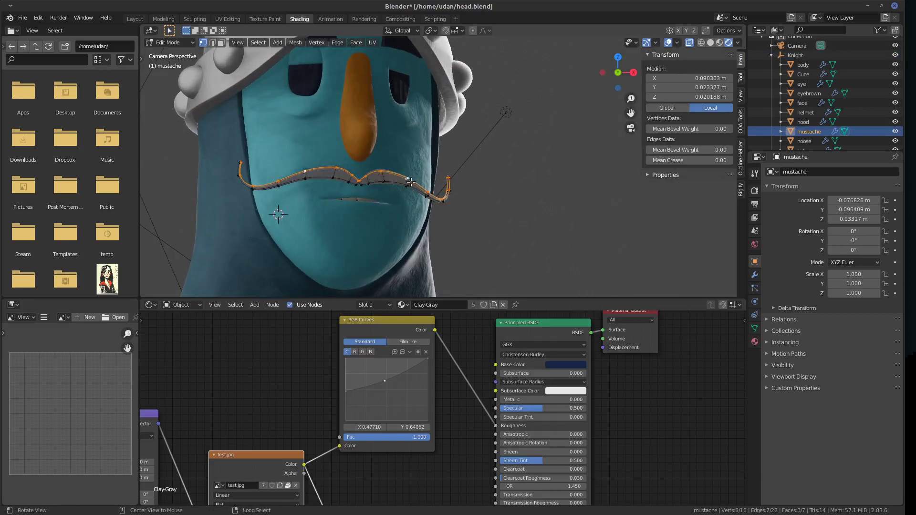
{"action": "key", "text": "Tab"}
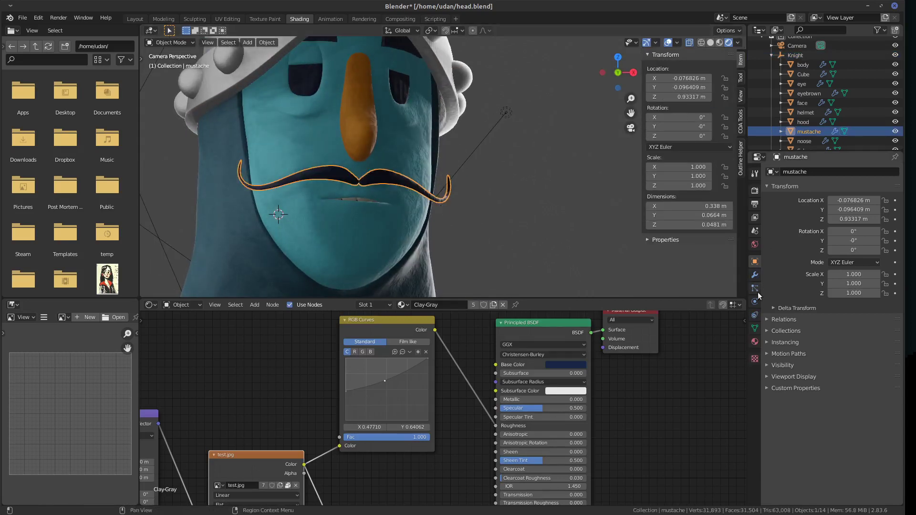
Set the Offset of the mustache's Solidify modifier to about -0.3985.
{"action": "left_click", "coordinate": [754, 274]}
{"action": "left_click", "coordinate": [771, 203]}
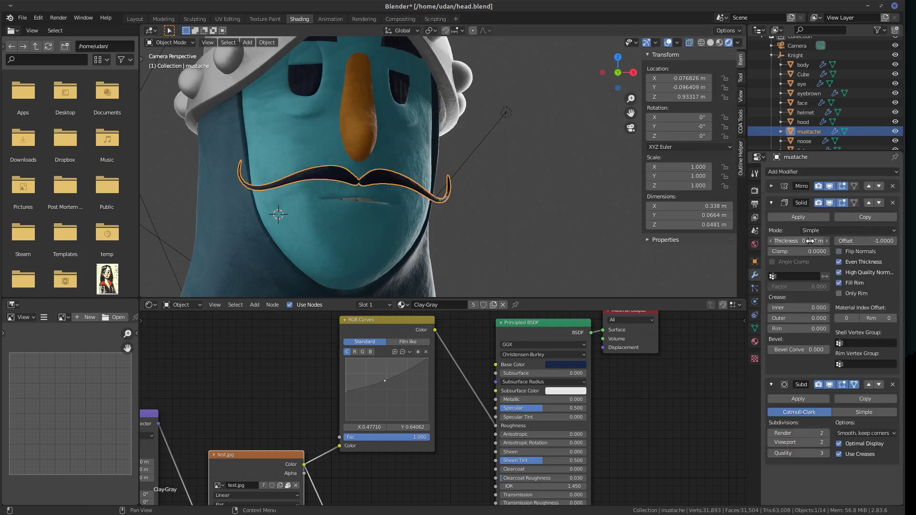
{"action": "left_click_drag", "start_coordinate": [810, 240], "coordinate": [891, 239]}
Stretch the whole mustache mesh along Z to about 0.061 m tall, and return to object mode.
{"action": "key", "text": "Tab"}
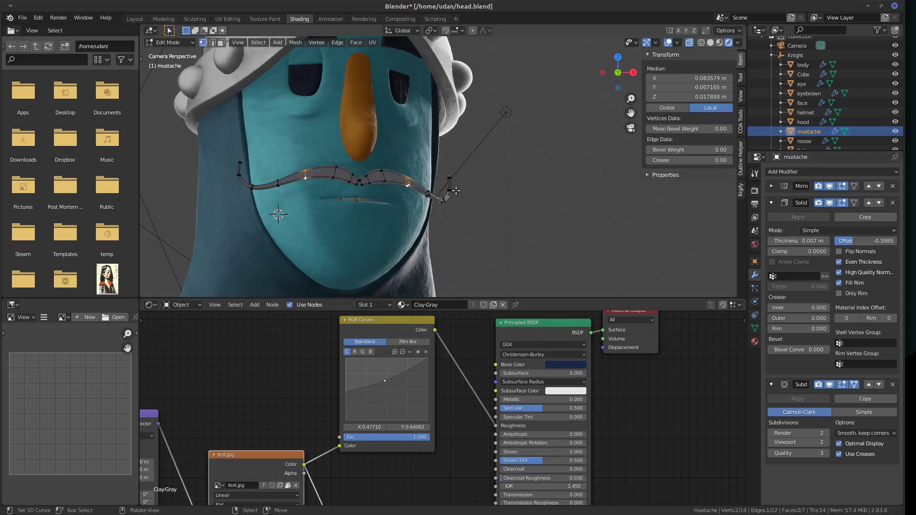
{"action": "key", "text": "a"}
{"action": "key", "text": "s"}
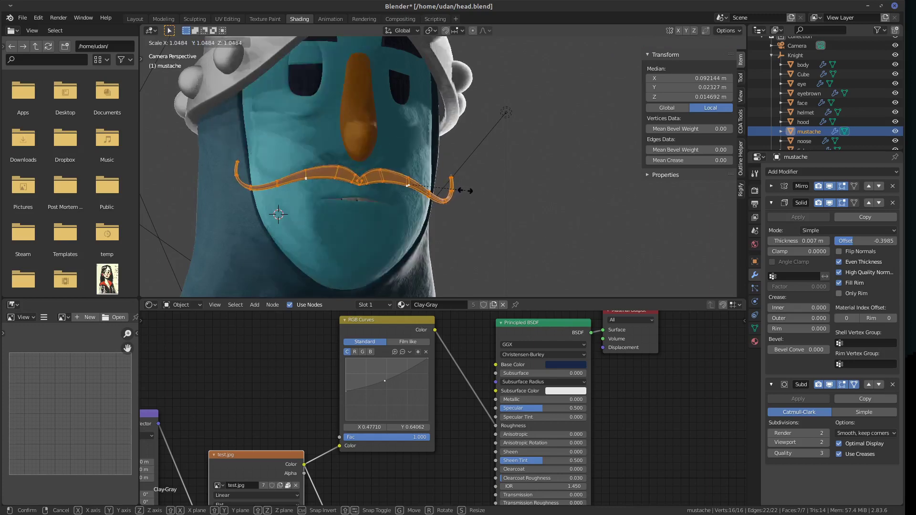
{"action": "left_click", "coordinate": [451, 204]}
{"action": "key", "text": "s"}
{"action": "key", "text": "z"}
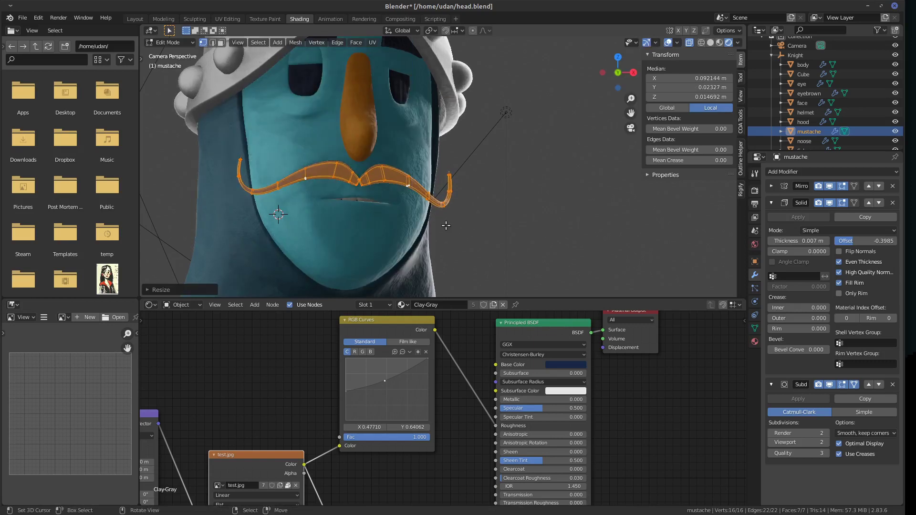
{"action": "left_click", "coordinate": [446, 225]}
{"action": "key", "text": "Tab"}
Collapse the 3D viewport's sidebar, and save head.blend in object mode with all objects selected.
{"action": "mouse_move", "coordinate": [485, 219]}
{"action": "middle_mouse_down"}
{"action": "mouse_move", "coordinate": [488, 210]}
{"action": "mouse_move", "coordinate": [470, 212]}
{"action": "middle_mouse_up"}
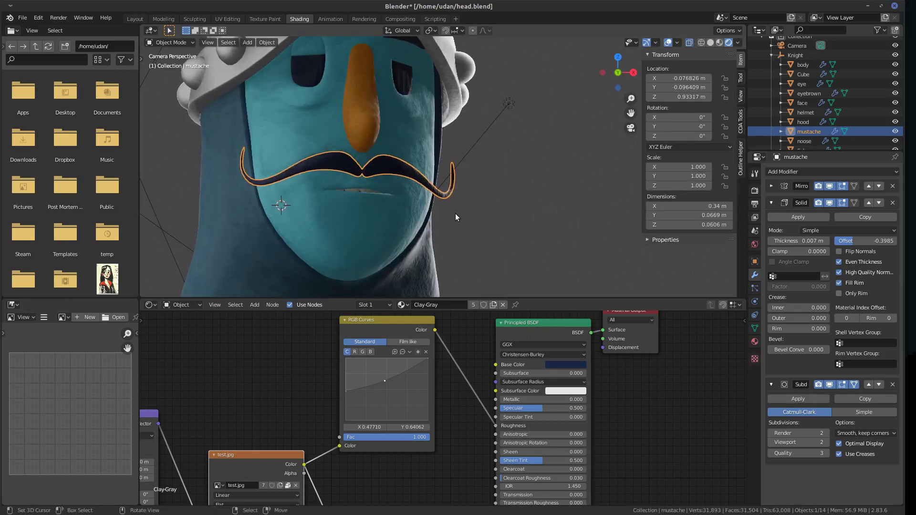
{"action": "key", "text": "Tab"}
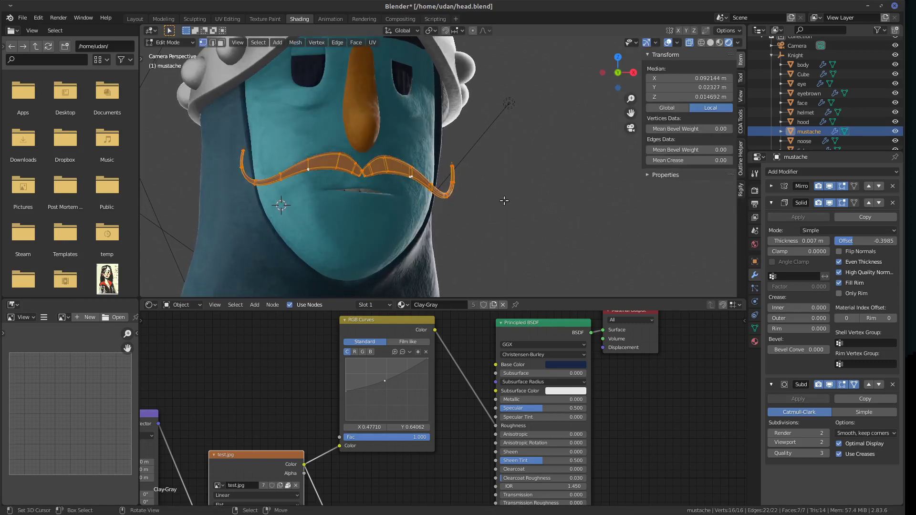
{"action": "scroll", "coordinate": [506, 200], "scroll_direction": "down", "scroll_amount": 5}
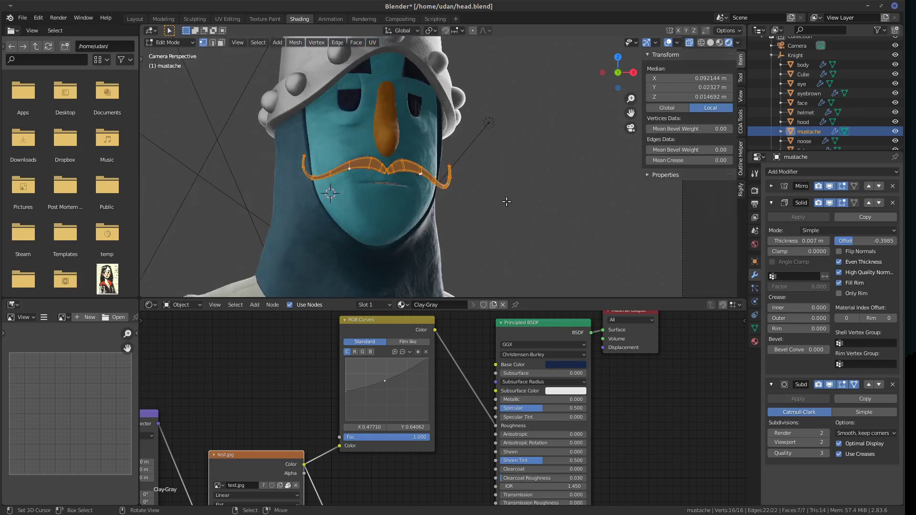
{"action": "middle_click_drag", "start_coordinate": [552, 200], "coordinate": [541, 188], "text": "shift"}
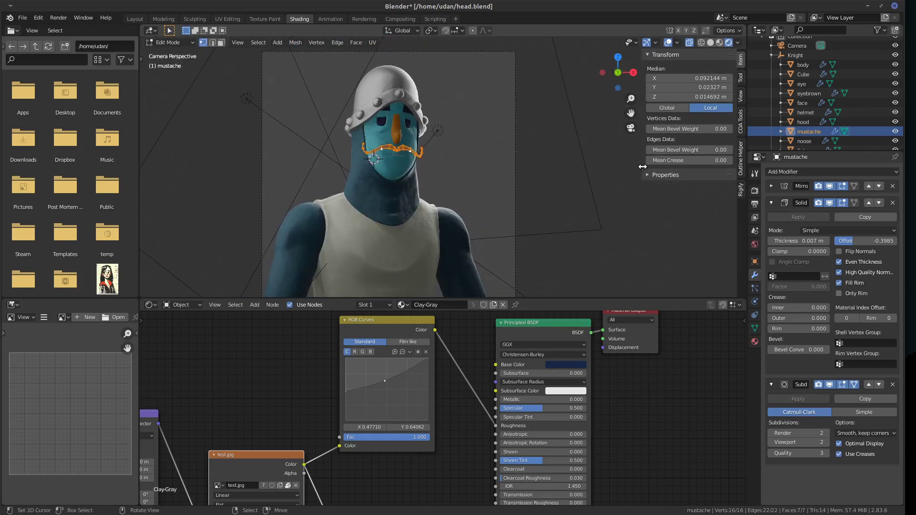
{"action": "left_click_drag", "start_coordinate": [643, 167], "coordinate": [677, 165]}
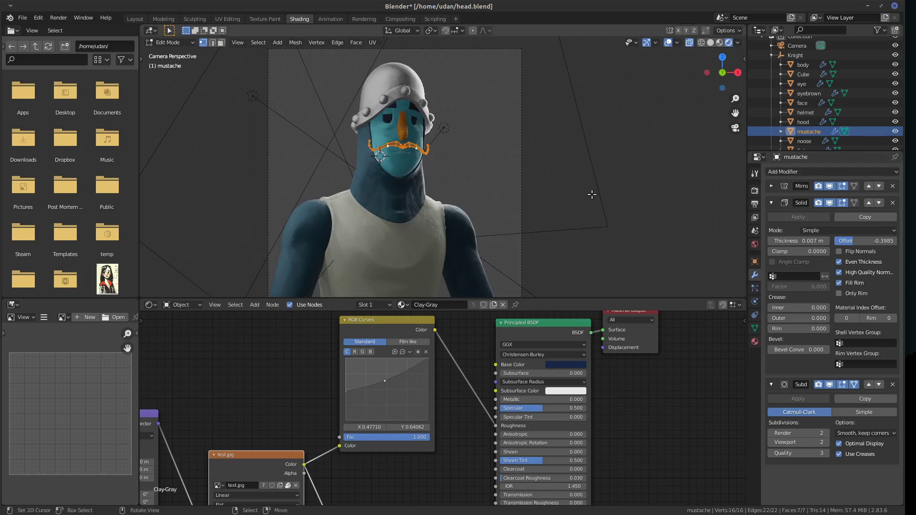
{"action": "key", "text": "Tab"}
{"action": "key", "text": "a"}
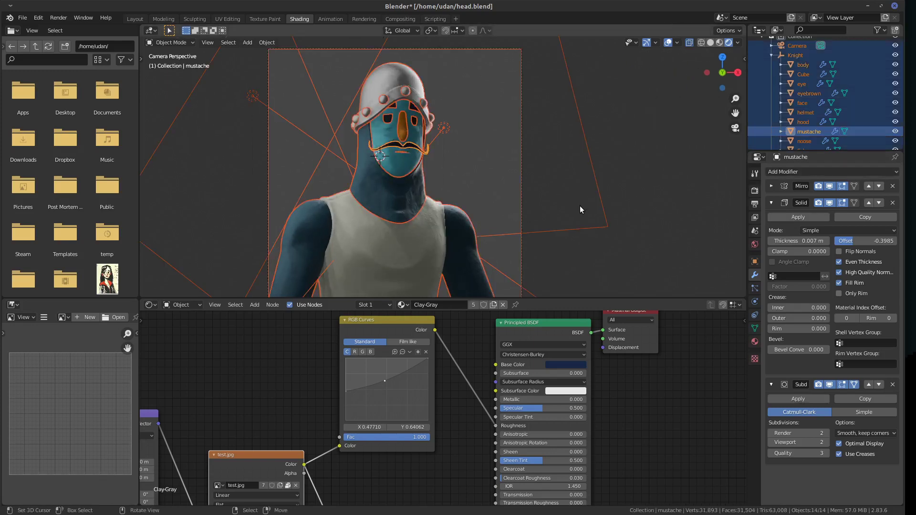
{"action": "key", "text": "ctrl+s"}
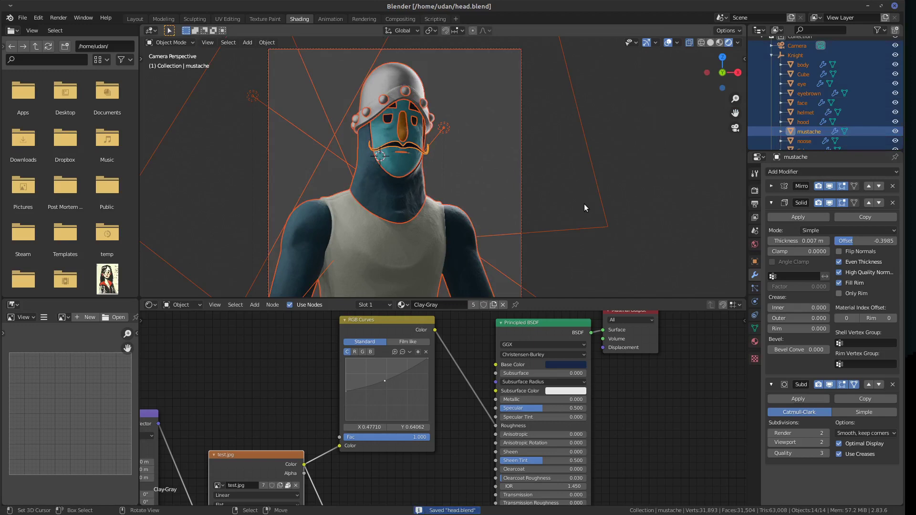
Render the camera view, inspect the knight's helmet and face in the result, and save the file again after closing it.
{"action": "key", "text": "F12"}
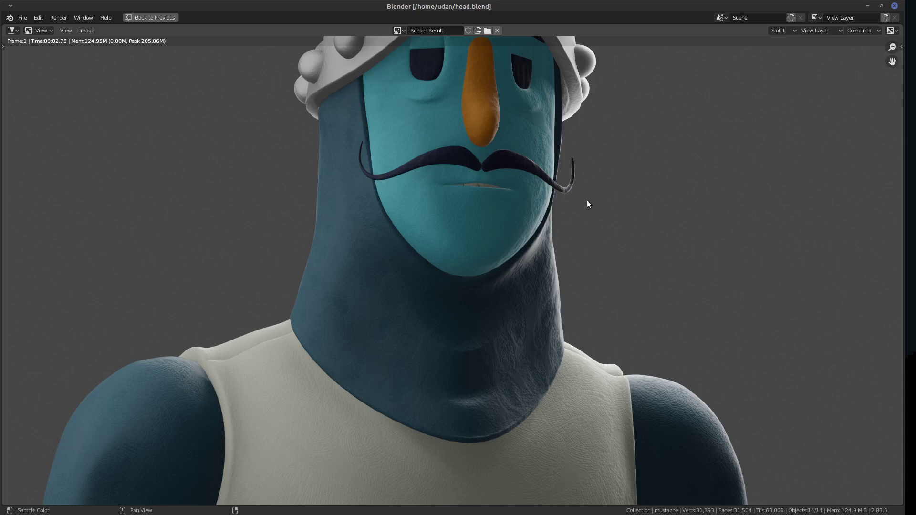
{"action": "middle_click_drag", "start_coordinate": [645, 225], "coordinate": [631, 327]}
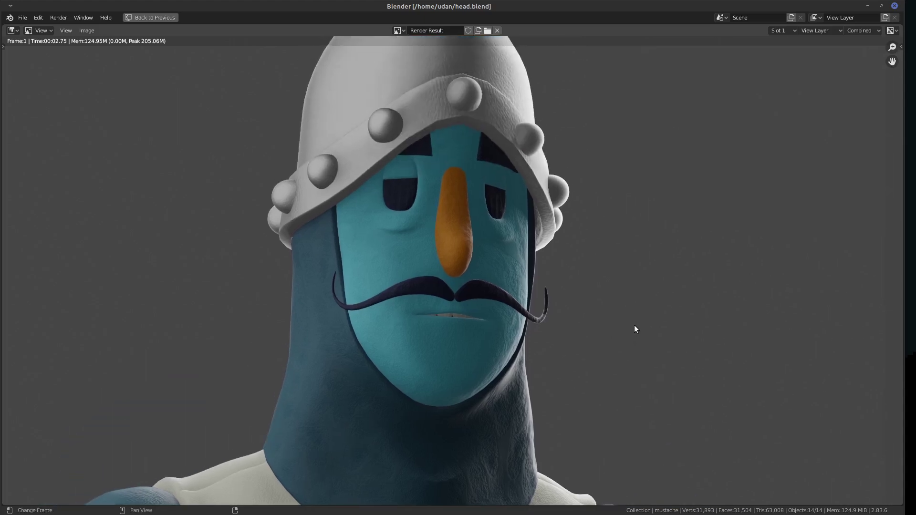
{"action": "key", "text": "Escape"}
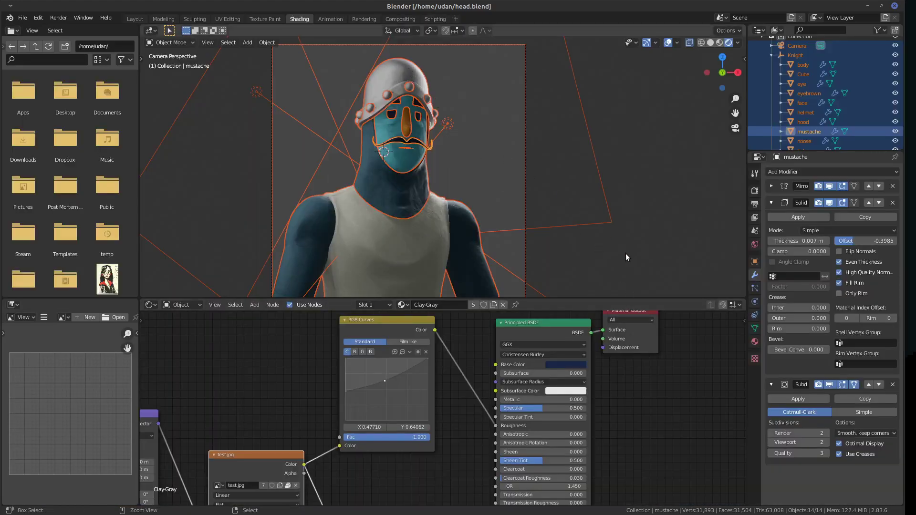
{"action": "key", "text": "ctrl+s"}
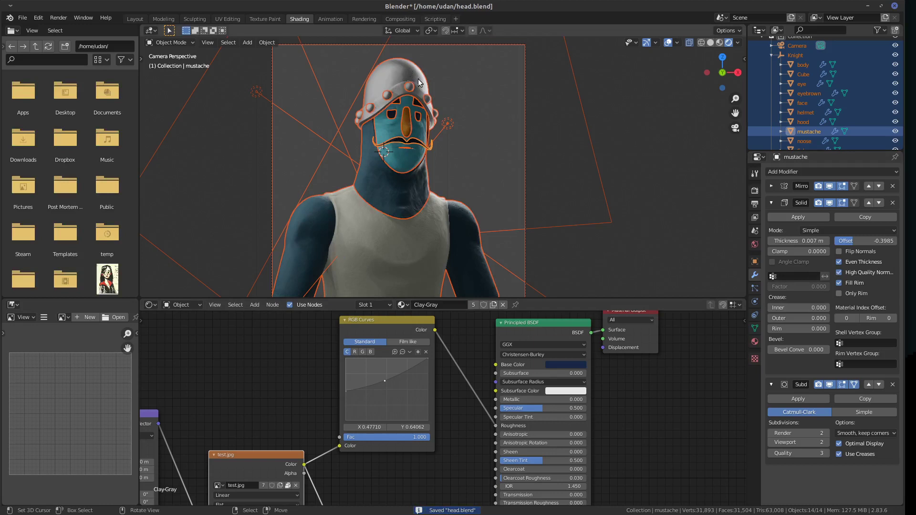
Raise the helmet's Subdivision Surface render level by one, and check the face mesh's modifiers.
{"action": "left_click", "coordinate": [419, 82]}
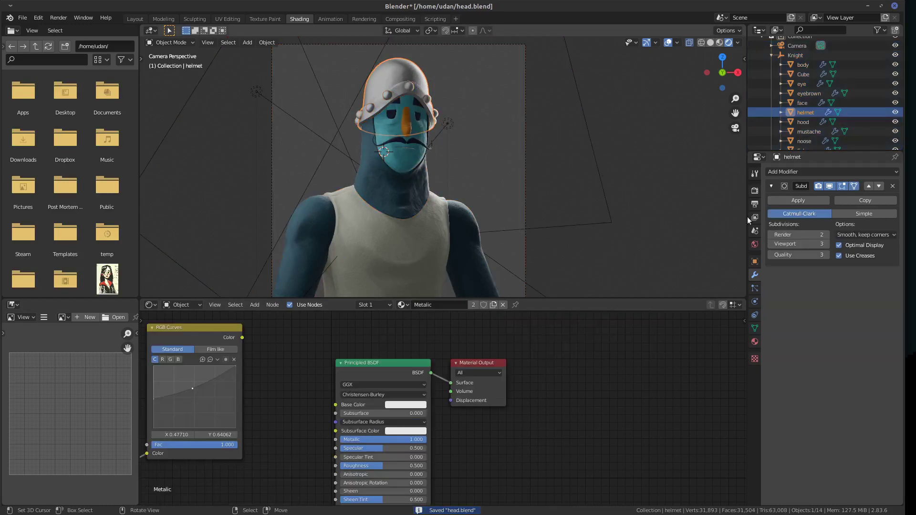
{"action": "left_click", "coordinate": [826, 234]}
{"action": "left_click", "coordinate": [414, 161]}
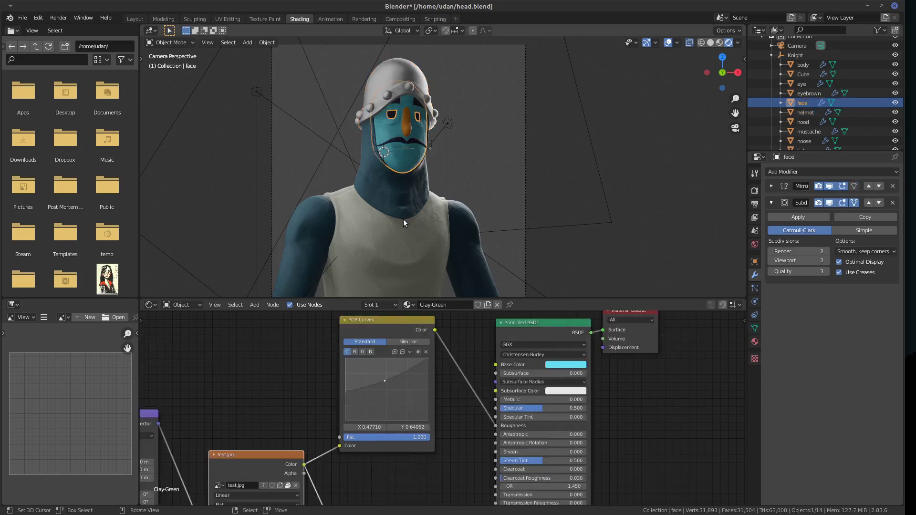
Inspect the knight's chest, neck, shoulder, helmet and face in the render result, and return to the workspace.
{"action": "key", "text": "F12"}
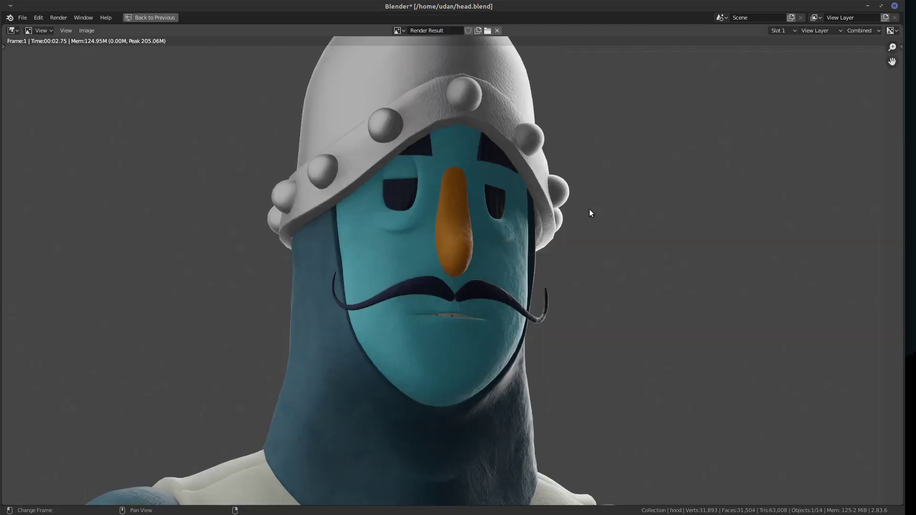
{"action": "middle_click_drag", "start_coordinate": [603, 242], "coordinate": [597, 301]}
{"action": "scroll", "coordinate": [597, 301], "scroll_direction": "down", "scroll_amount": 10}
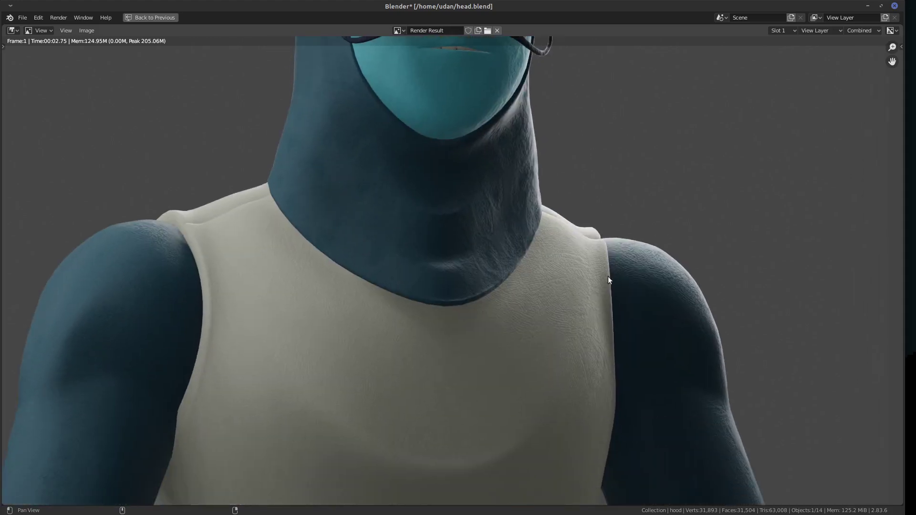
{"action": "scroll", "coordinate": [617, 305], "scroll_direction": "right", "scroll_amount": 5}
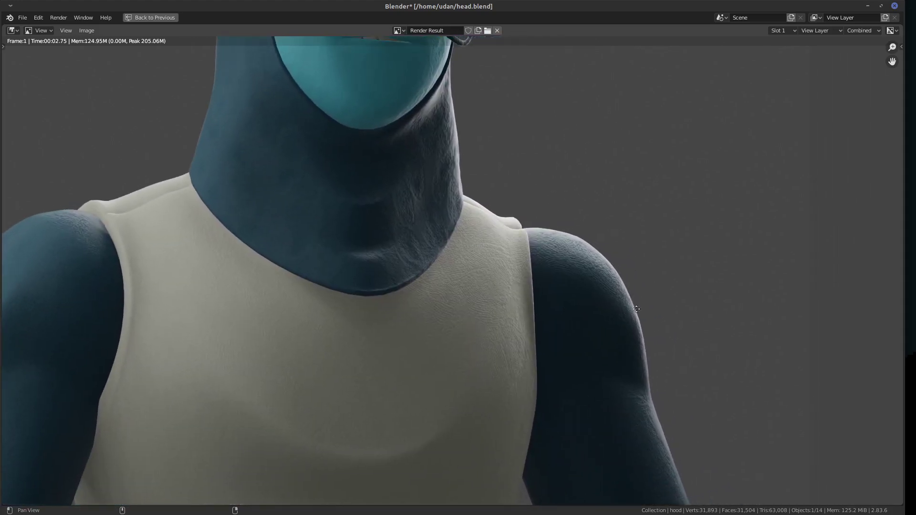
{"action": "scroll", "coordinate": [629, 303], "scroll_direction": "up", "scroll_amount": 5}
{"action": "scroll", "coordinate": [638, 395], "scroll_direction": "up", "scroll_amount": 8}
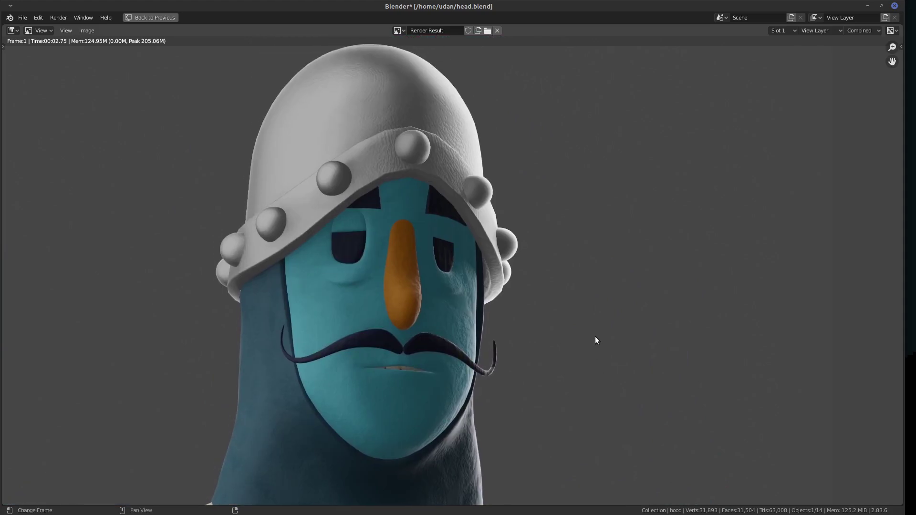
{"action": "key", "text": "Escape"}
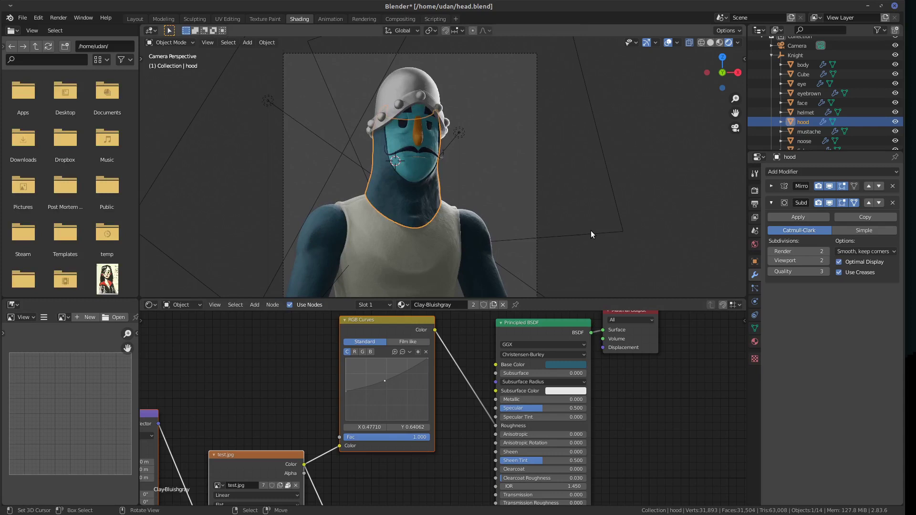
Render the camera view with the helmet's raised subdivision level, and inspect the helmet and face up close.
{"action": "scroll", "coordinate": [591, 232], "scroll_direction": "down", "scroll_amount": 2}
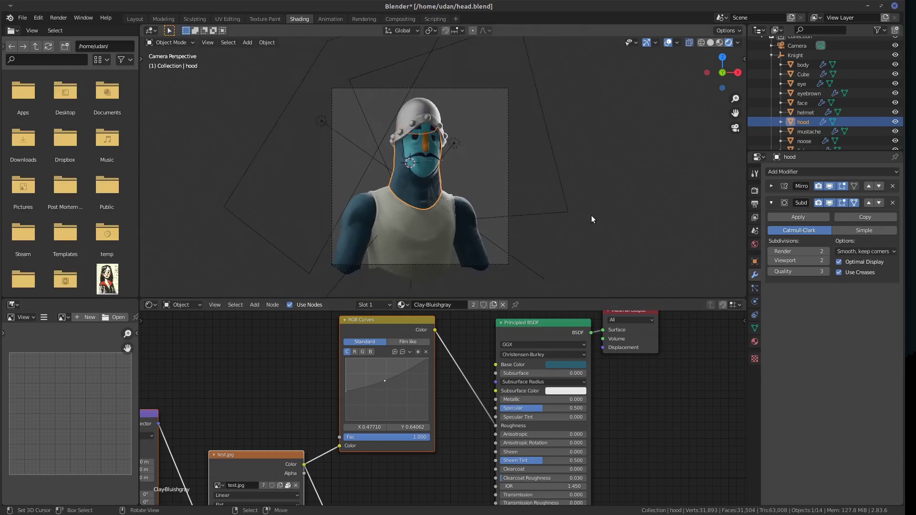
{"action": "key", "text": "F12"}
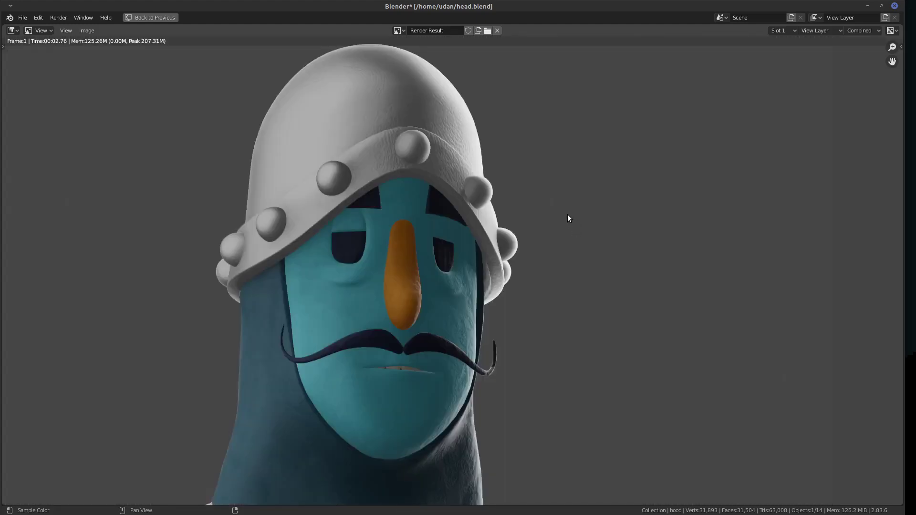
{"action": "scroll", "coordinate": [568, 214], "scroll_direction": "up", "scroll_amount": 1}
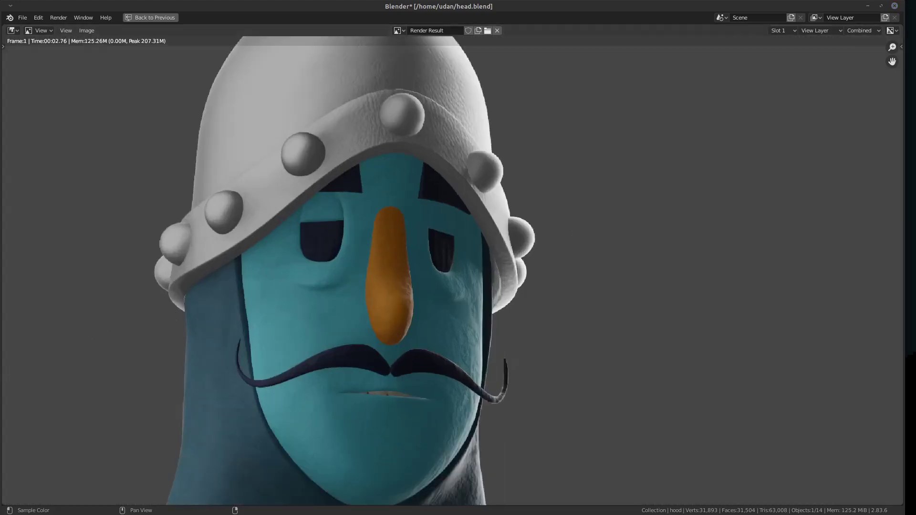